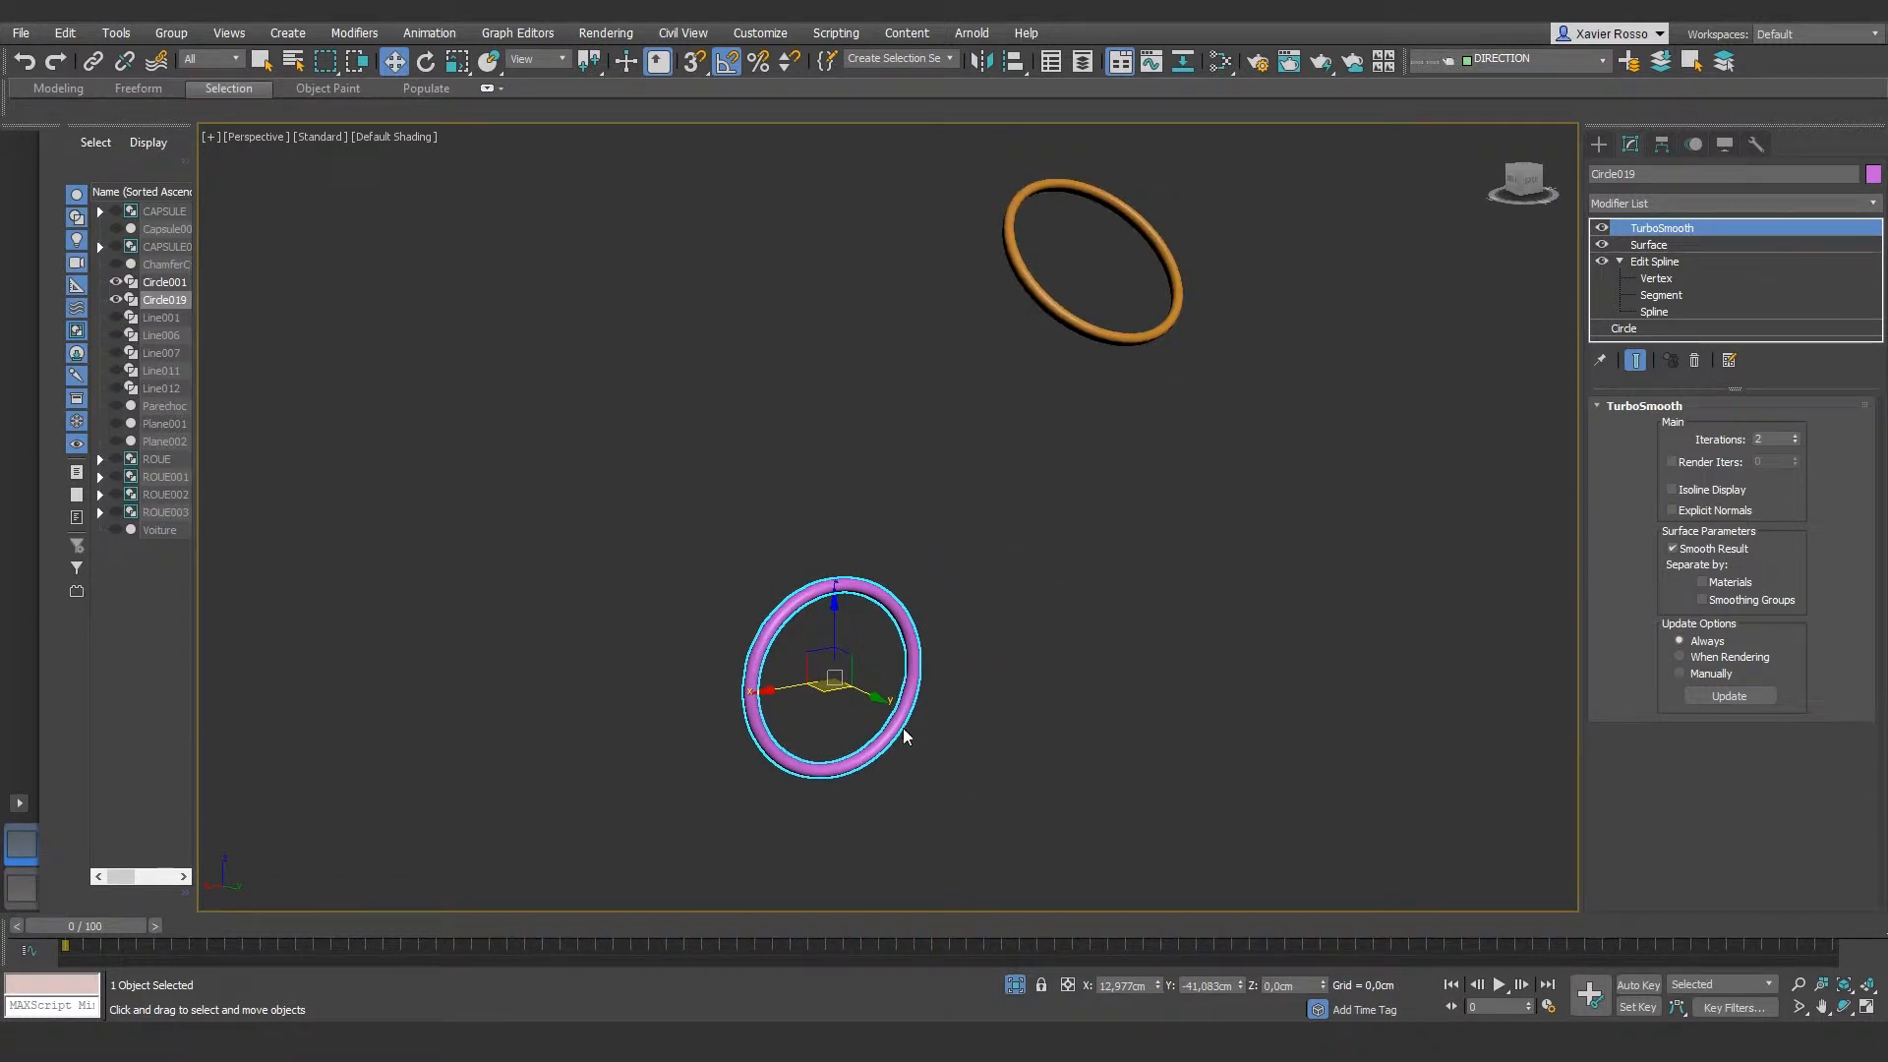
Step: In the left view, align the purple ring to the orange ring, matching pivot points and orientation on X, Y and Z
key("l")
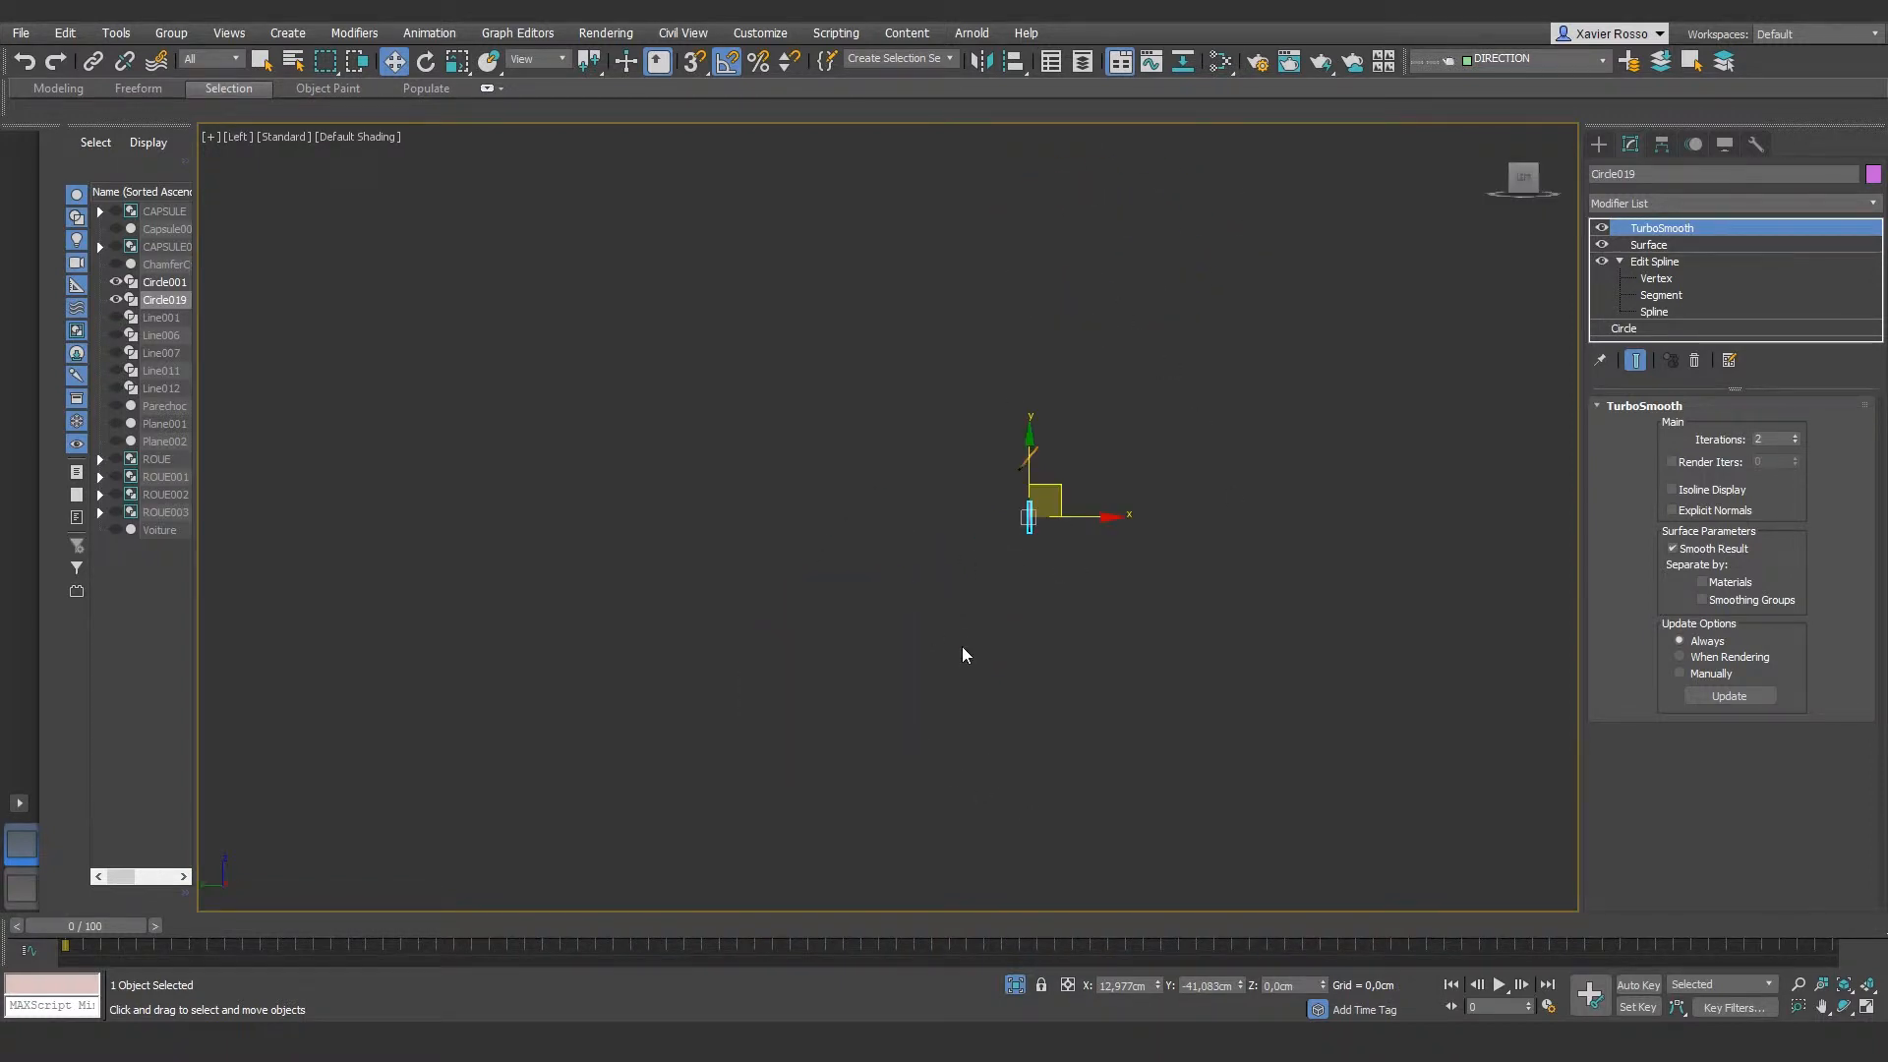
scroll(897, 603, "down", 5)
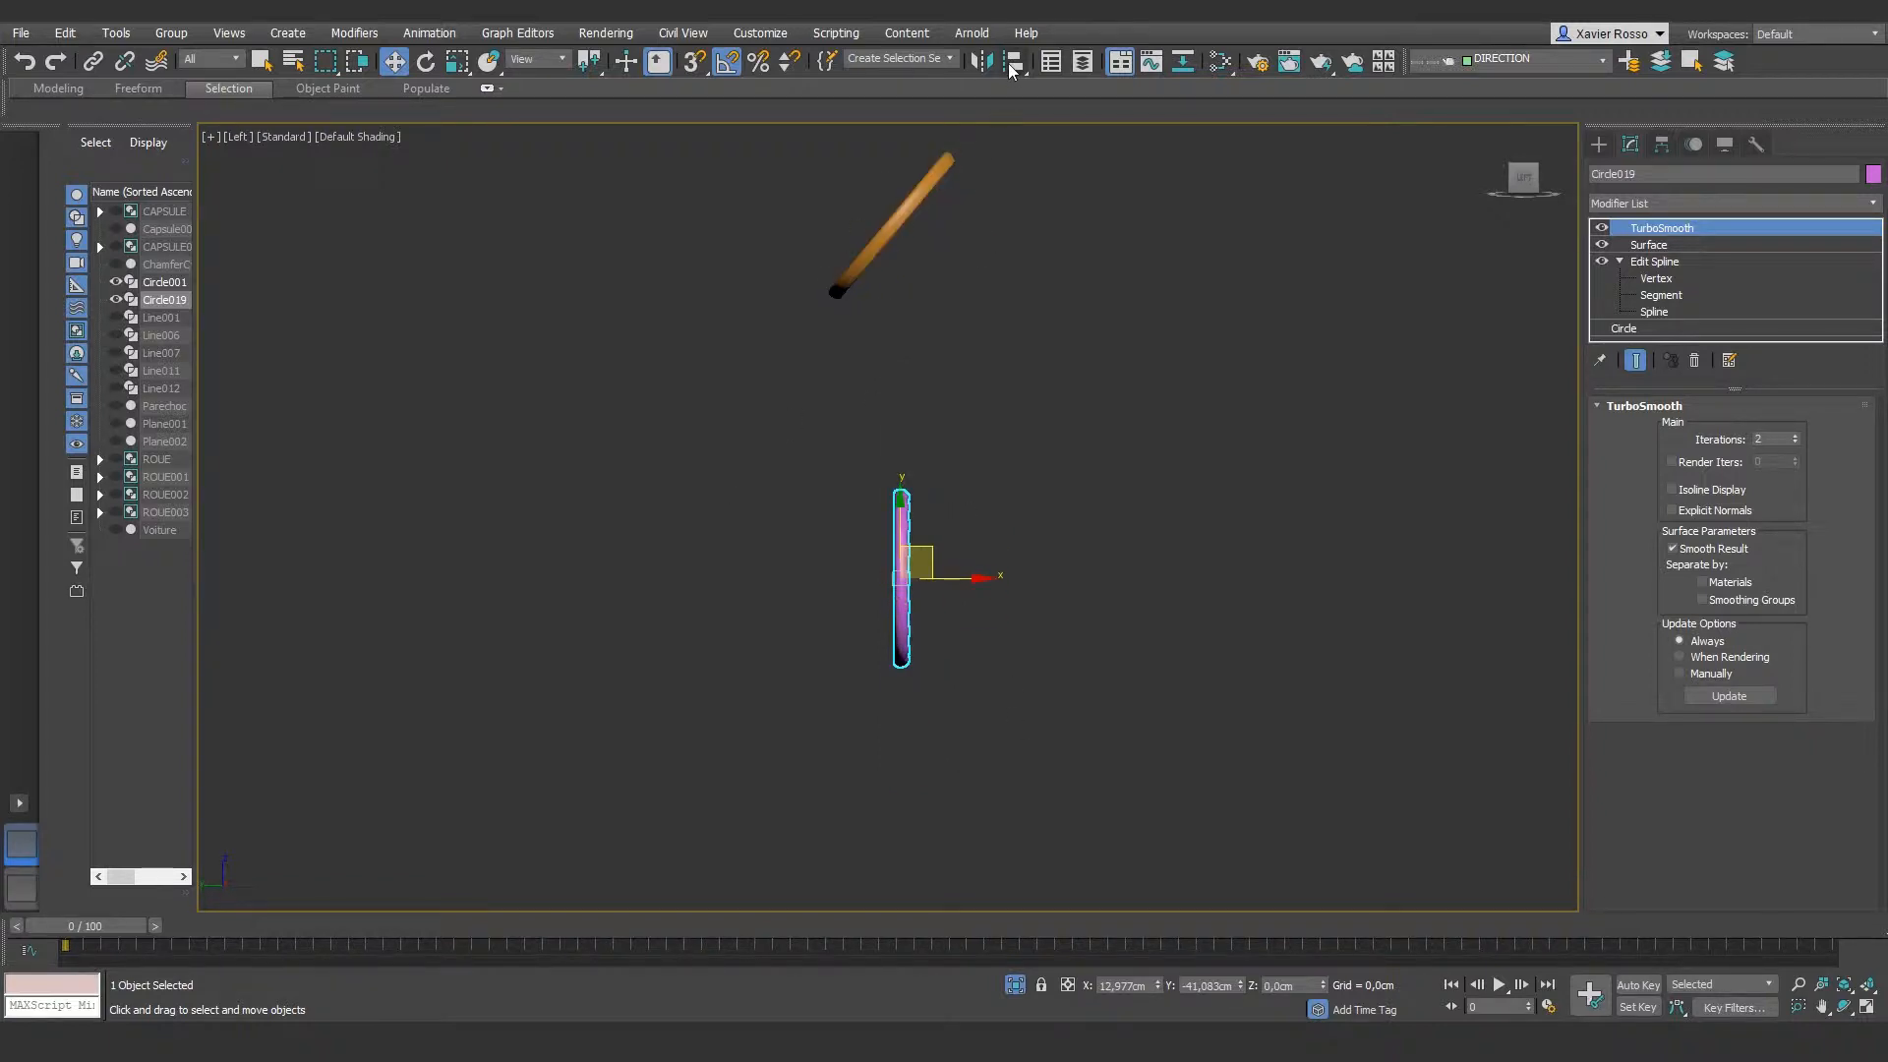
left_click(1011, 63)
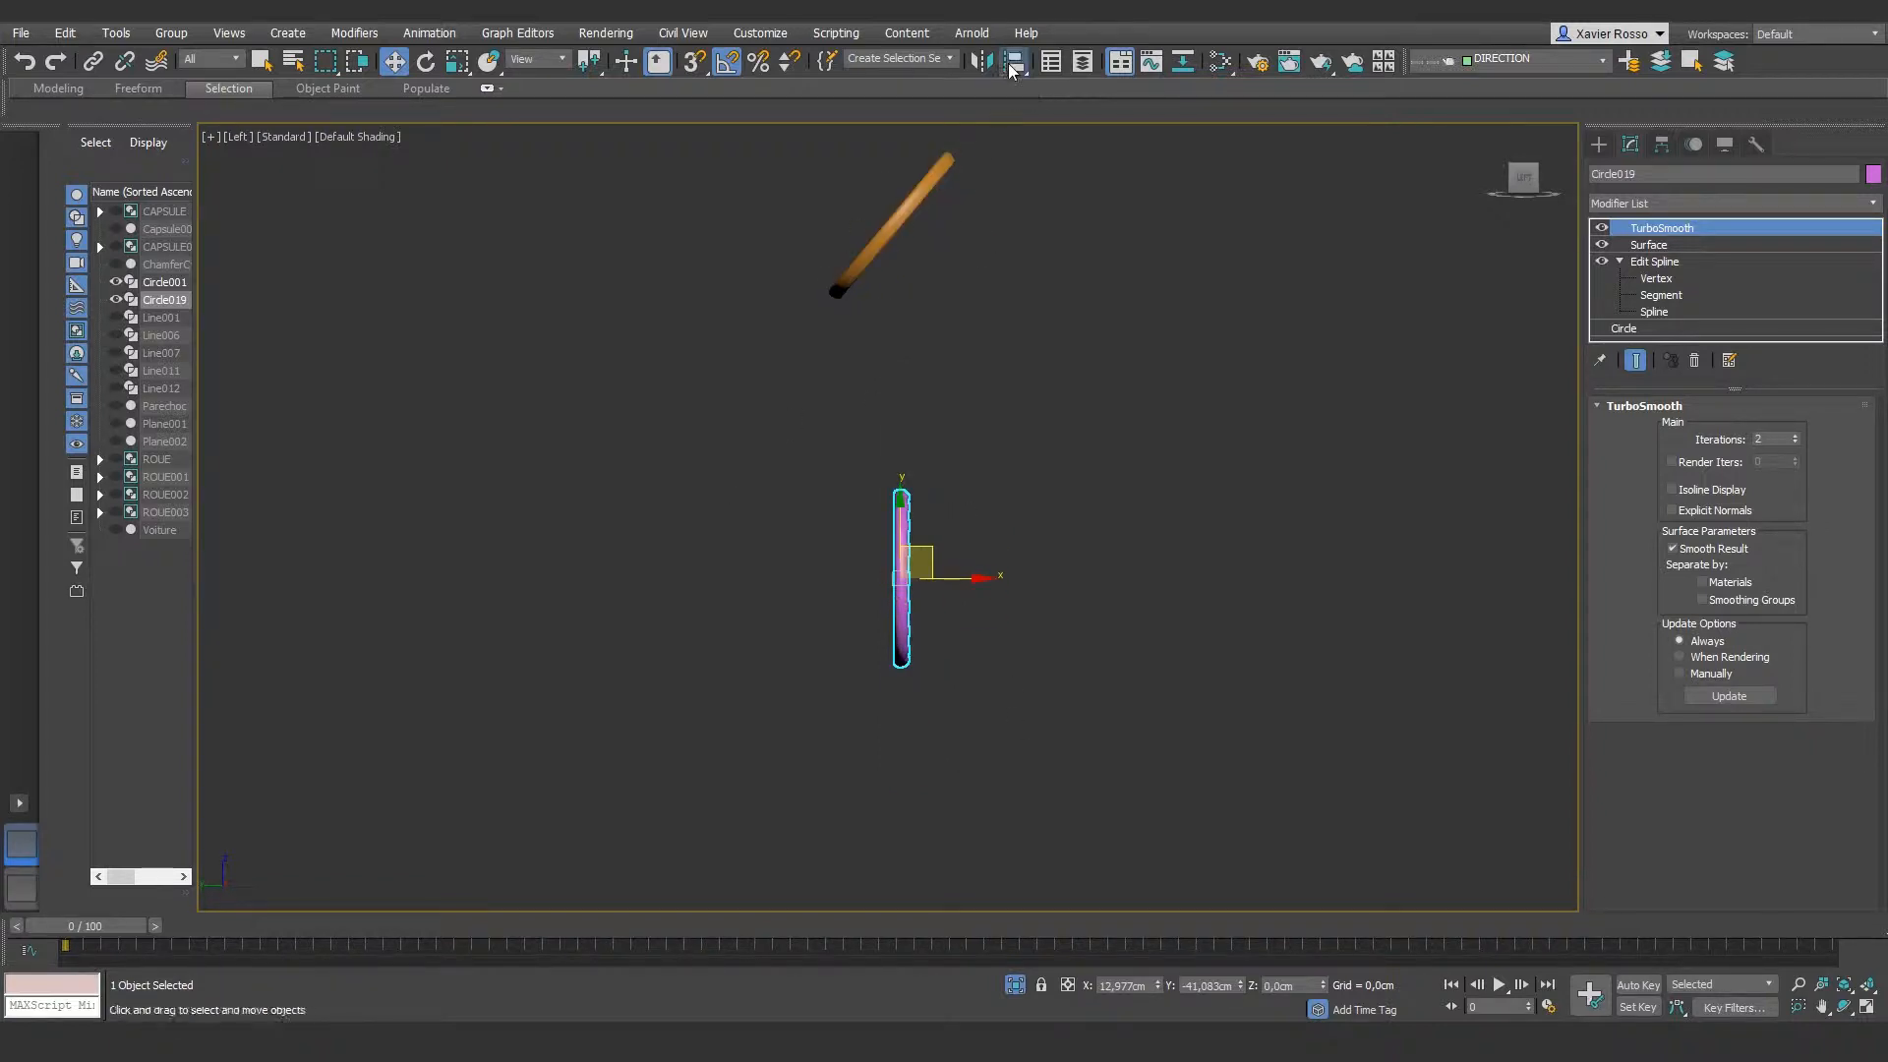
left_click(890, 218)
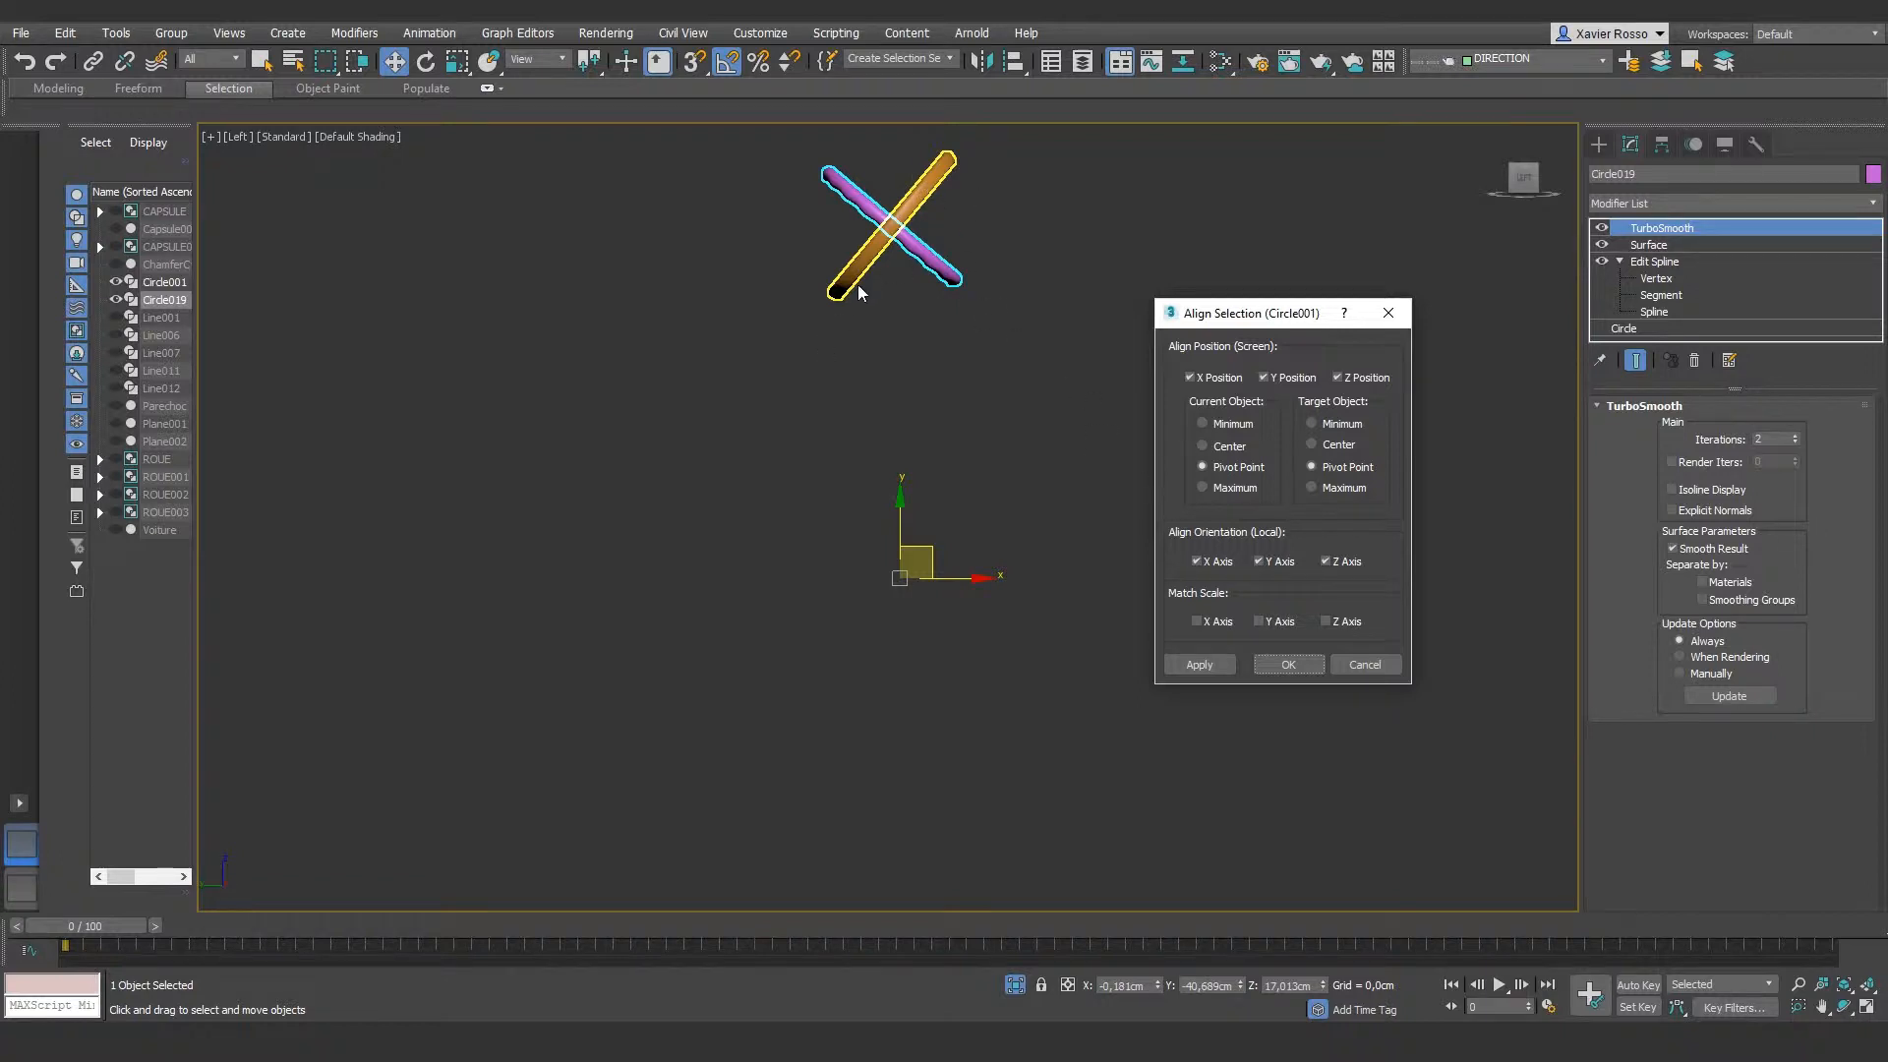
left_click(1289, 664)
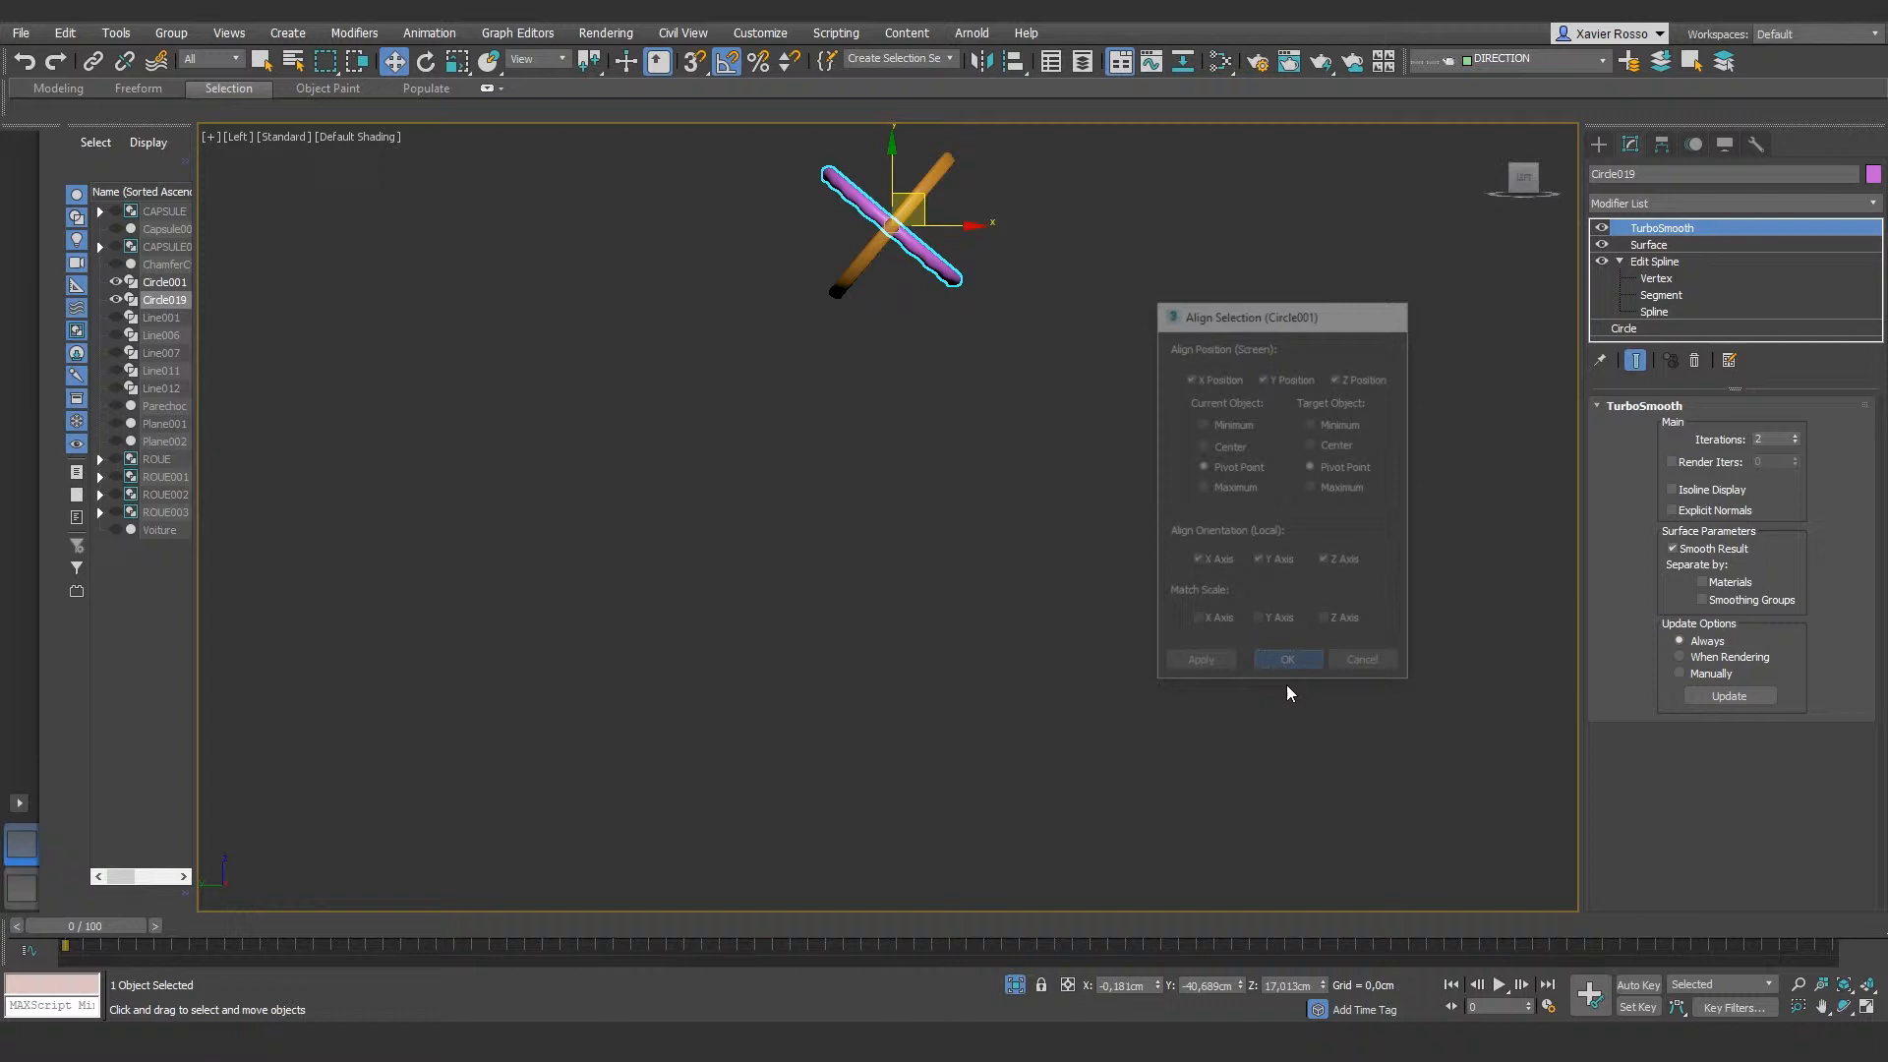
Step: Rotate the purple ring in the left view until its tilt matches the orange ring
key("e")
left_click(737, 72)
left_click_drag(965, 200, 915, 126)
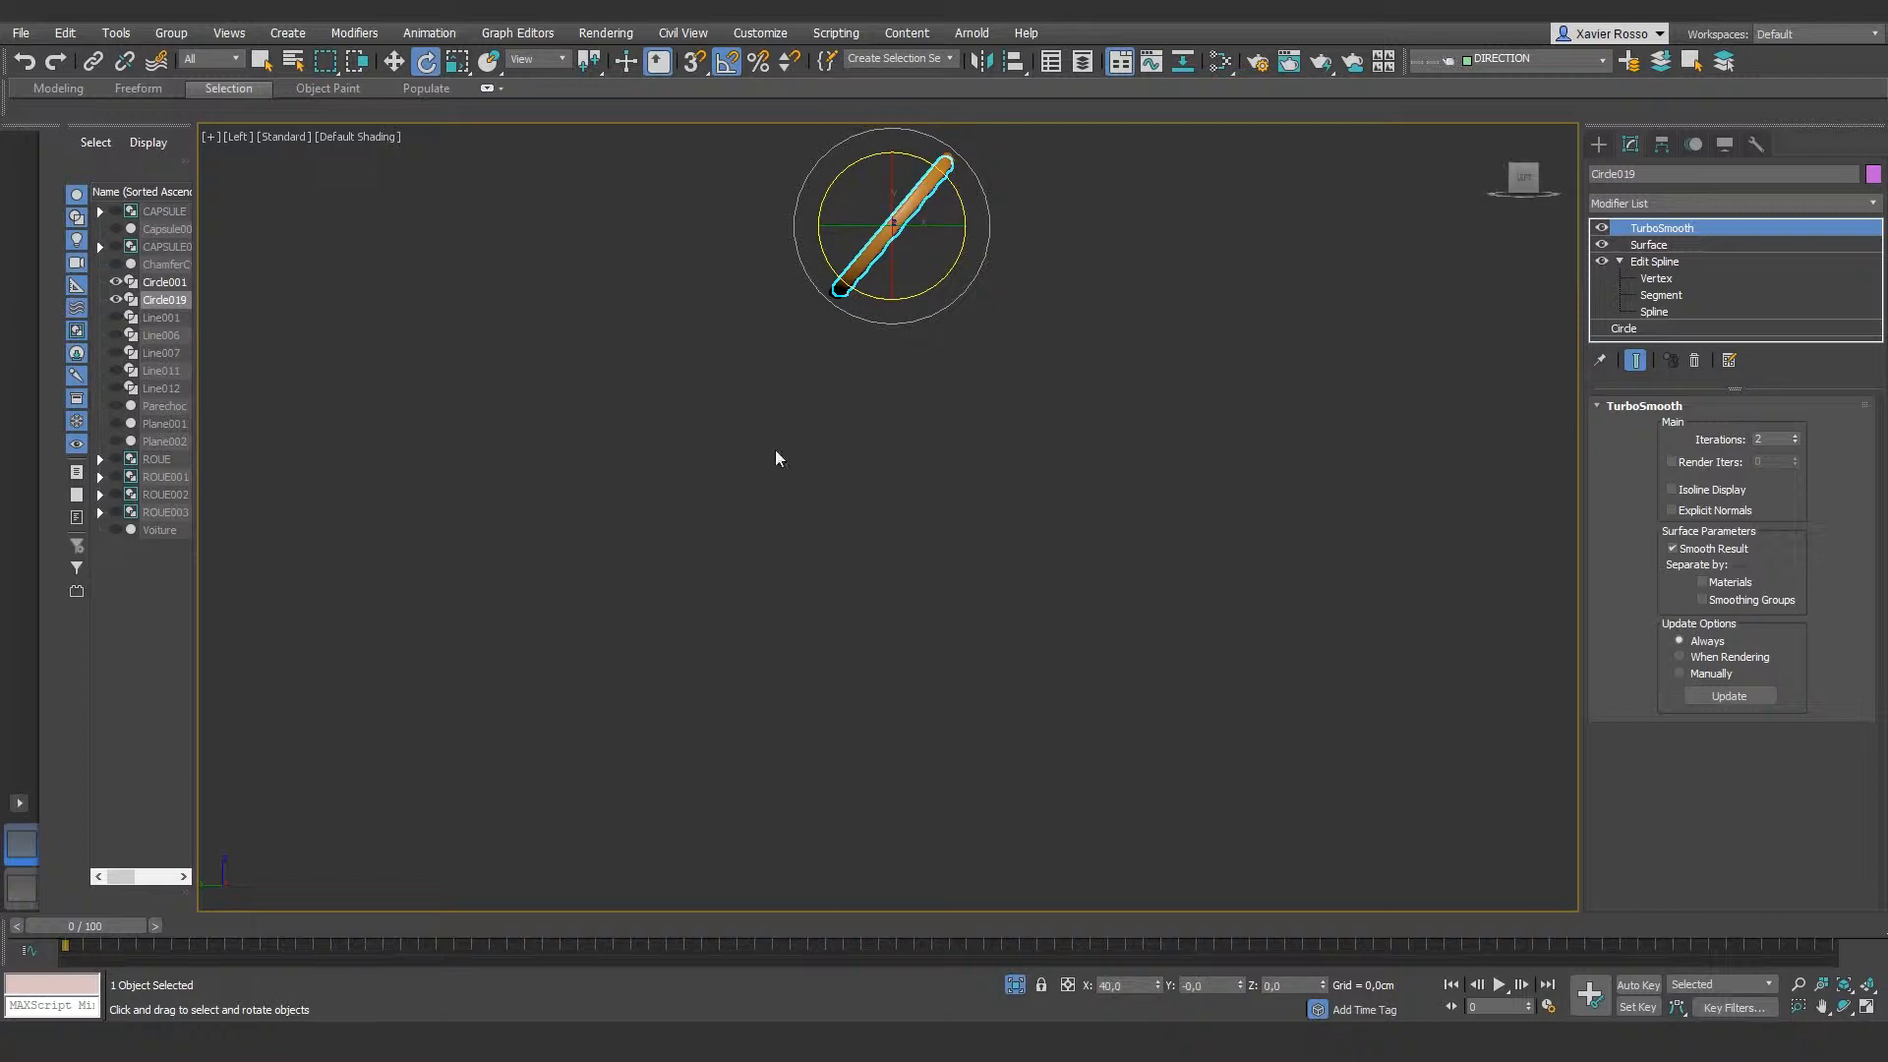
Step: Exit isolation, add the side-view reference image plane to the selection, isolate it with the purple ring, and clear the selection
left_click(1014, 985)
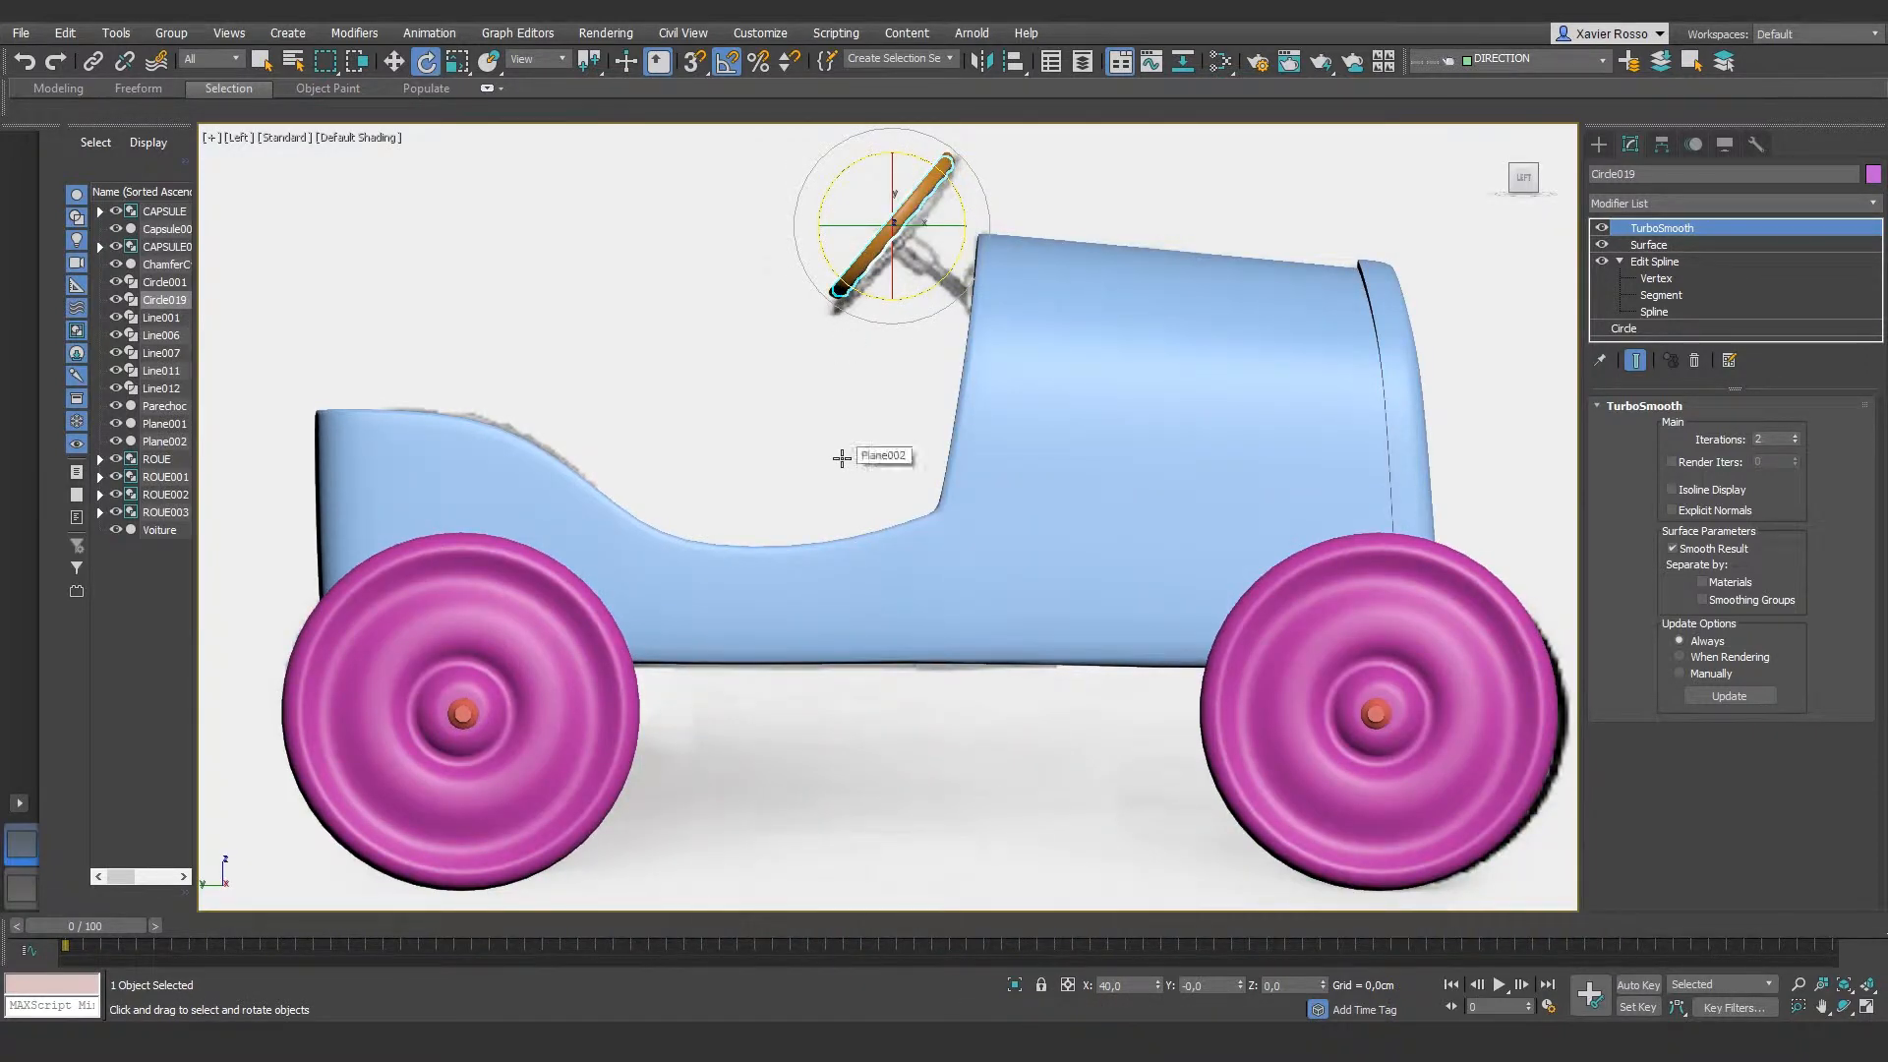
left_click(804, 398, "ctrl")
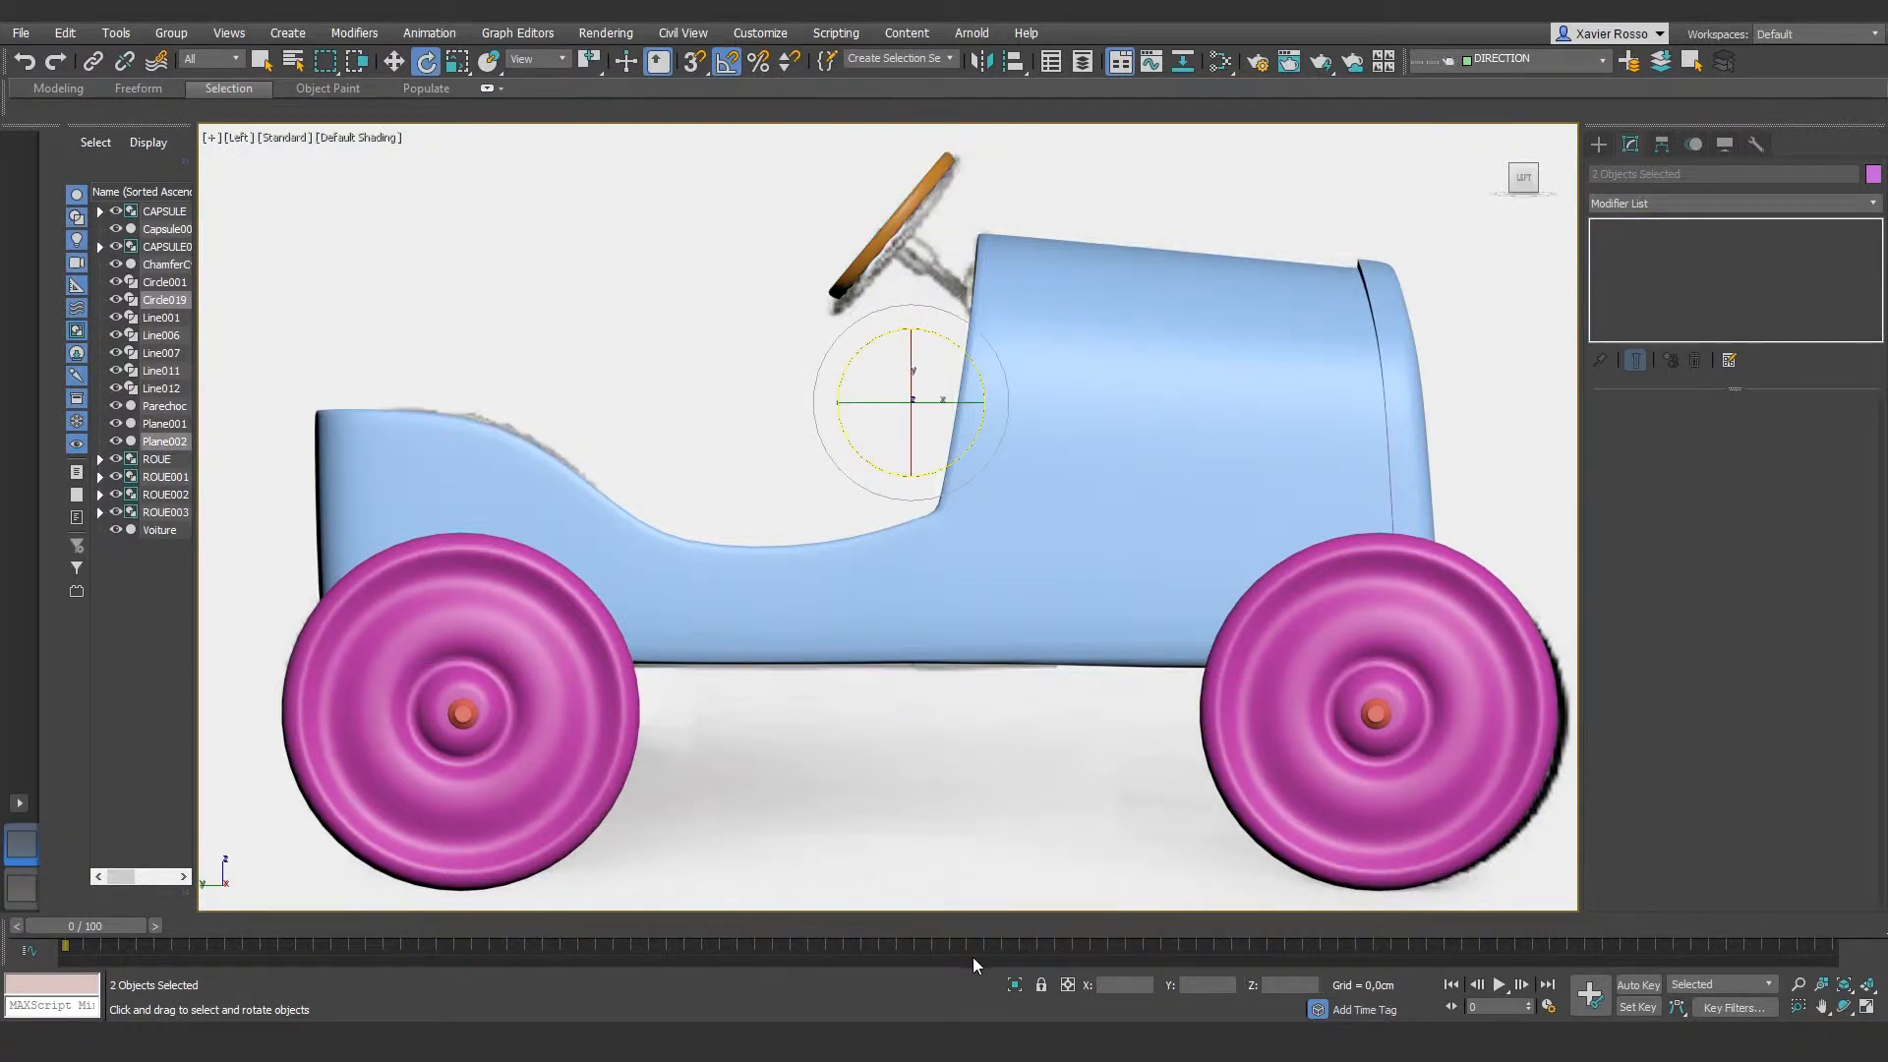
left_click(1017, 987)
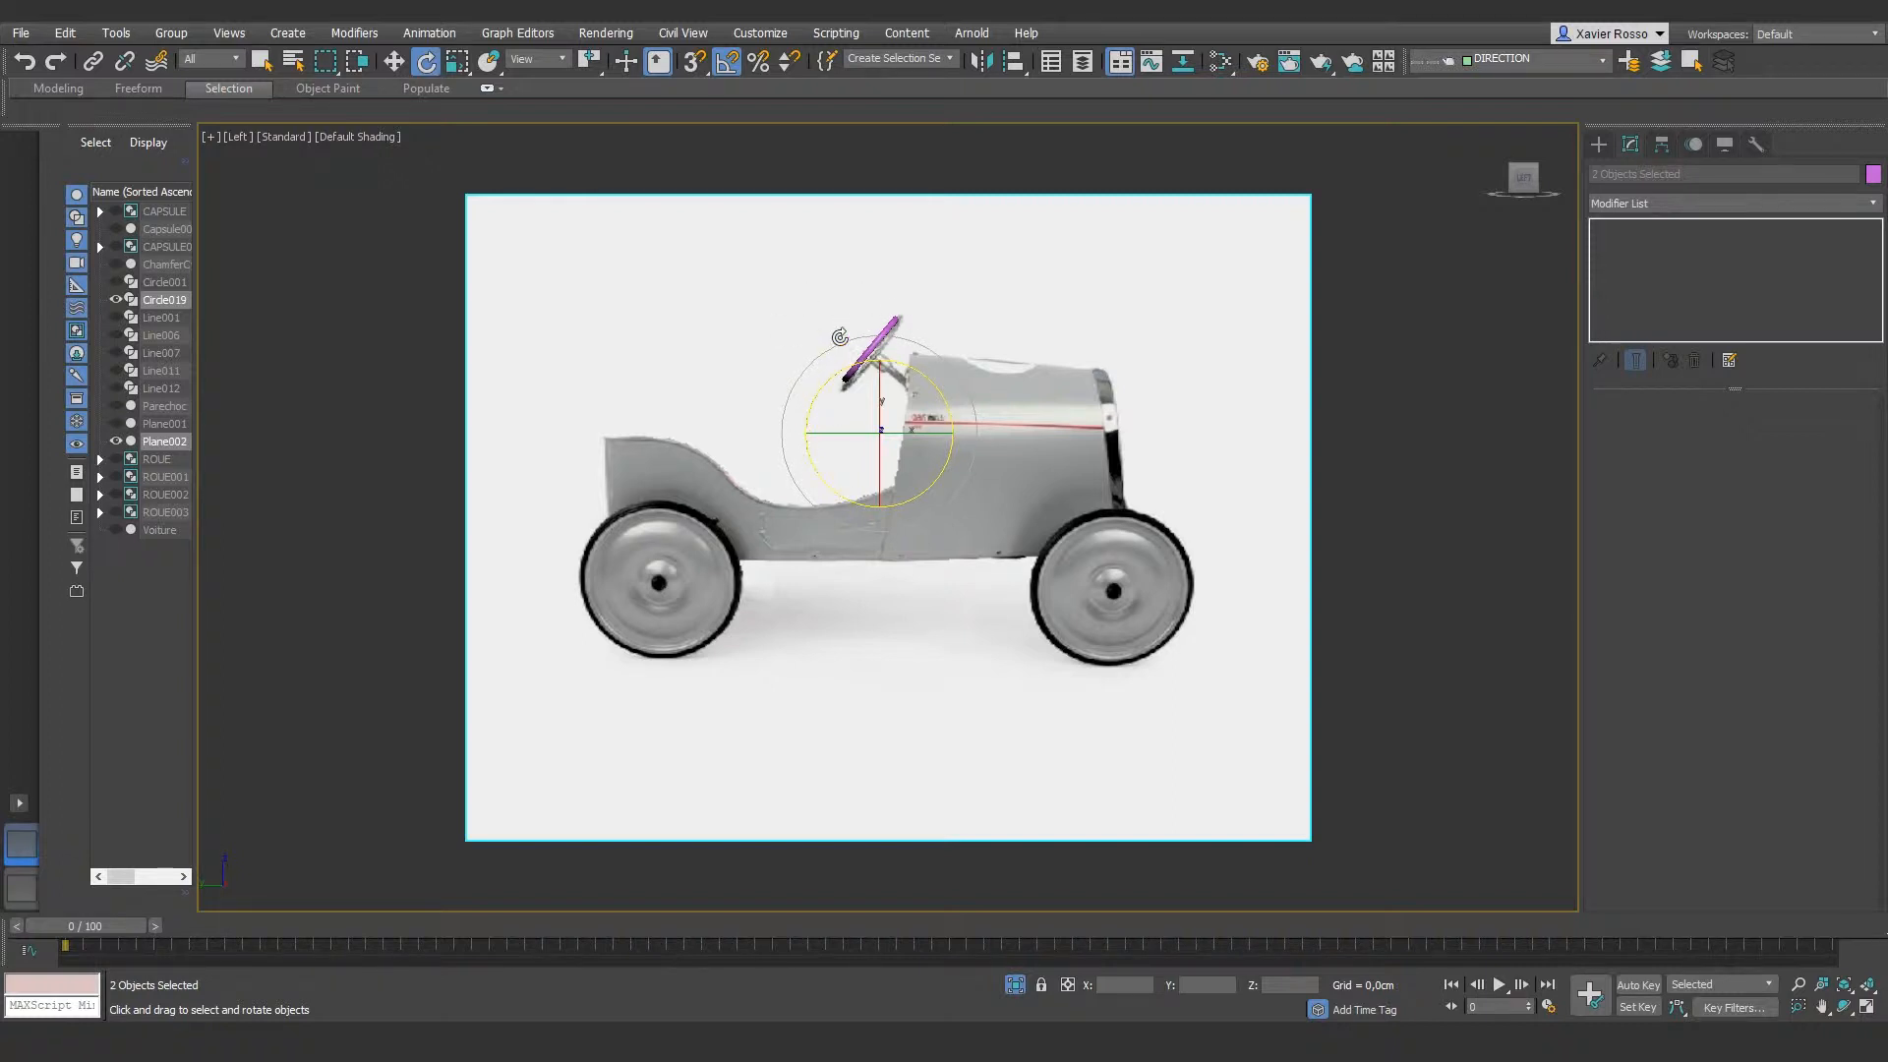
scroll(867, 358, "up", 5)
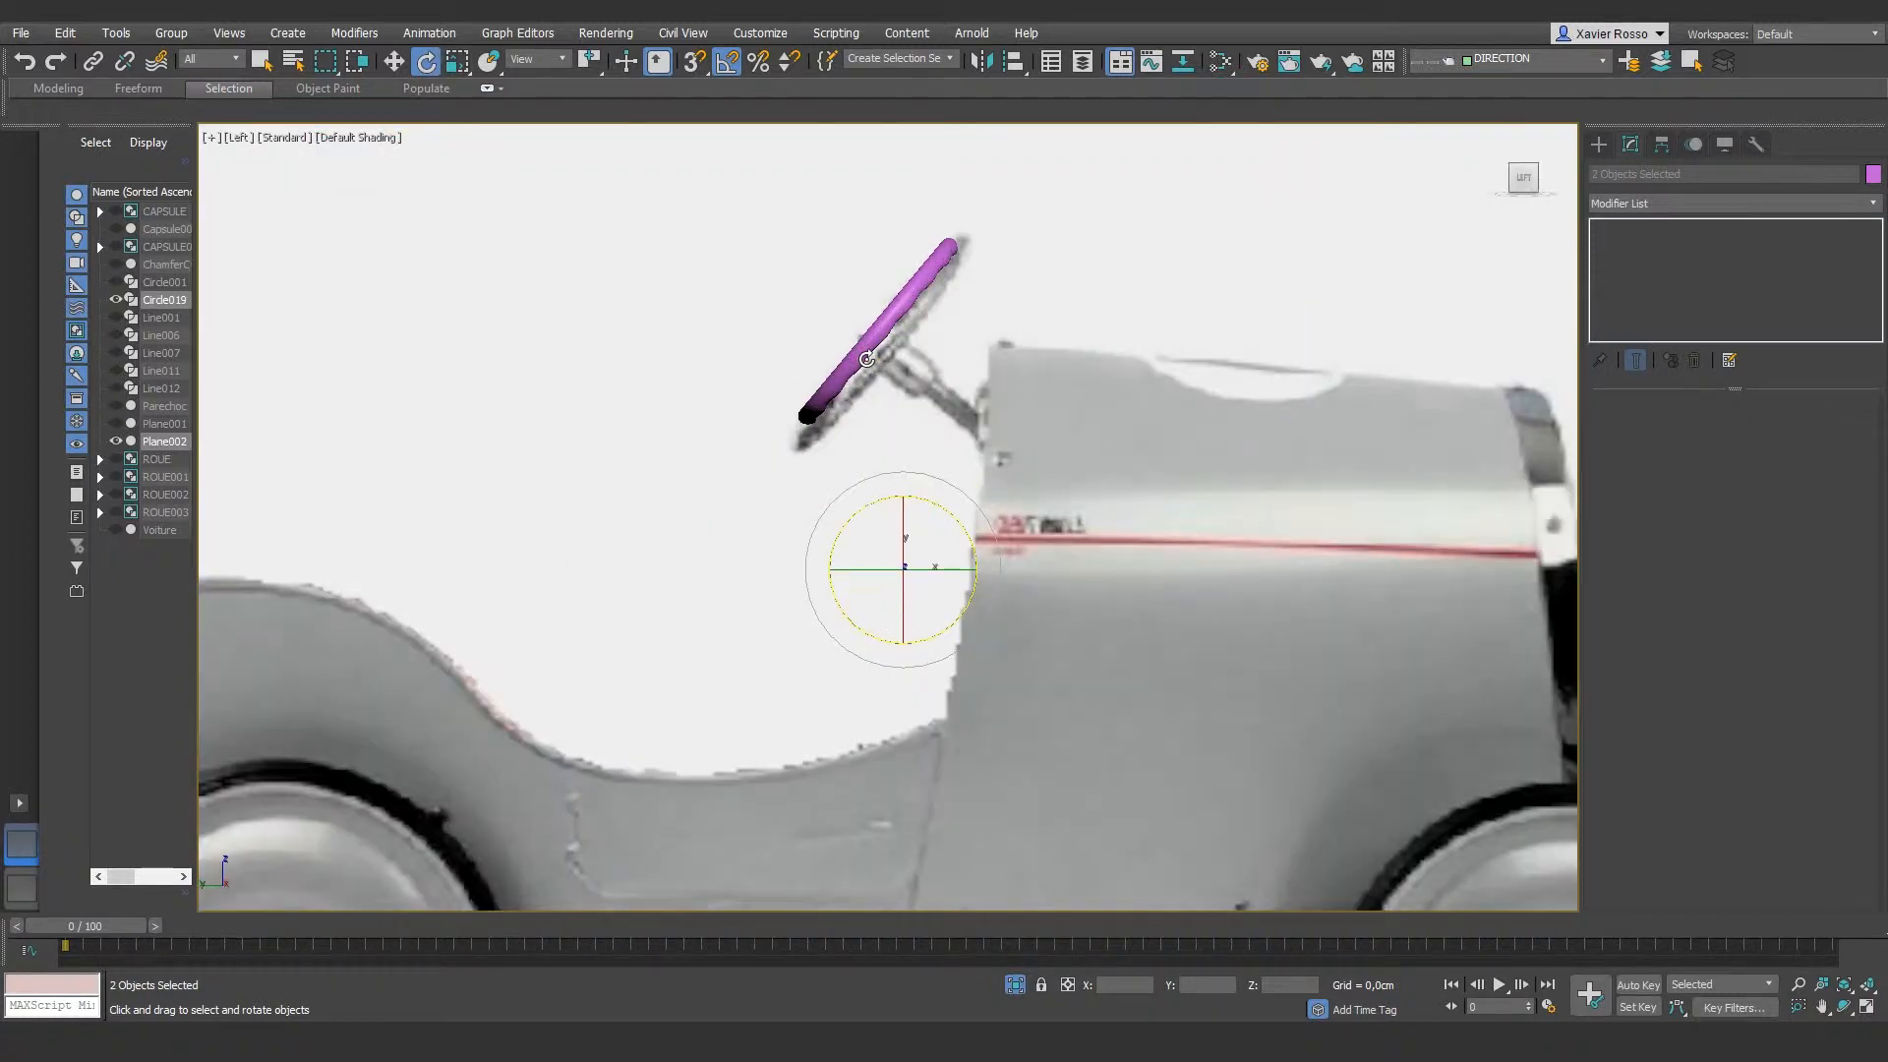
scroll(866, 359, "down", 2)
middle_click_drag(866, 298, 873, 459)
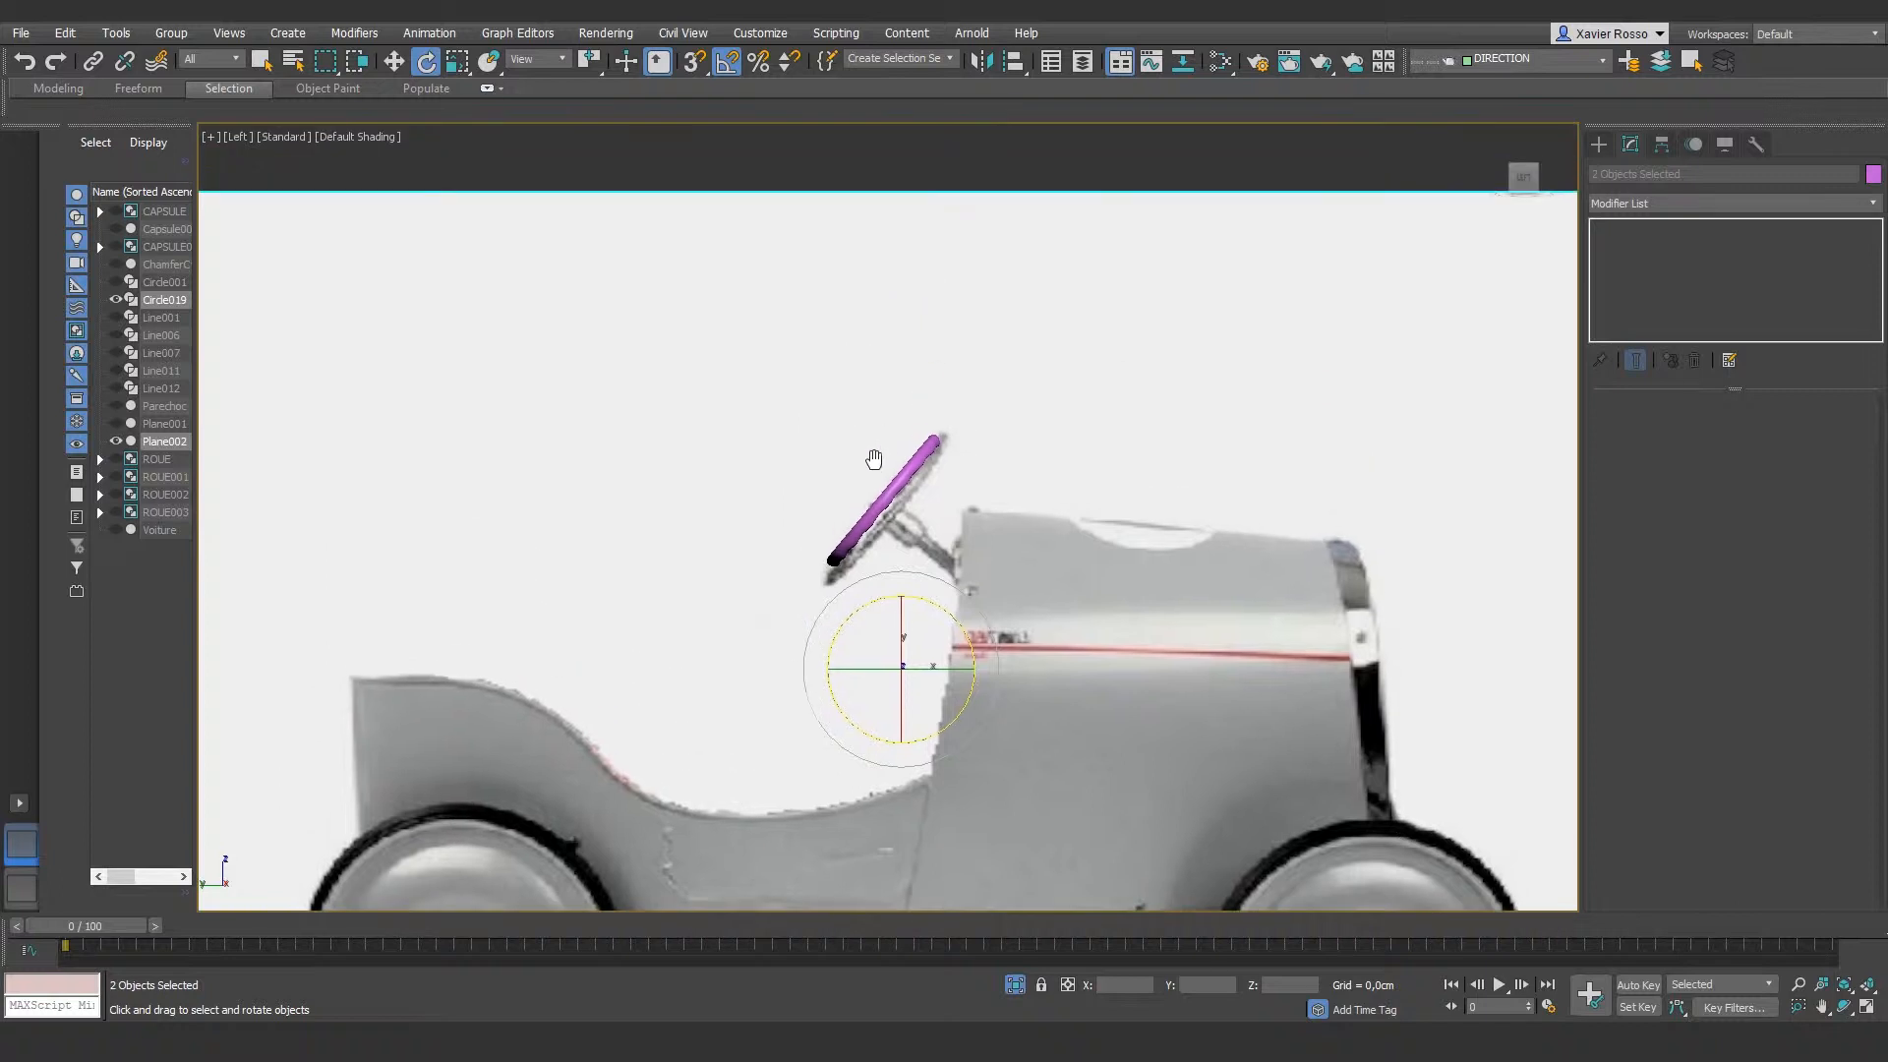
left_click(908, 140)
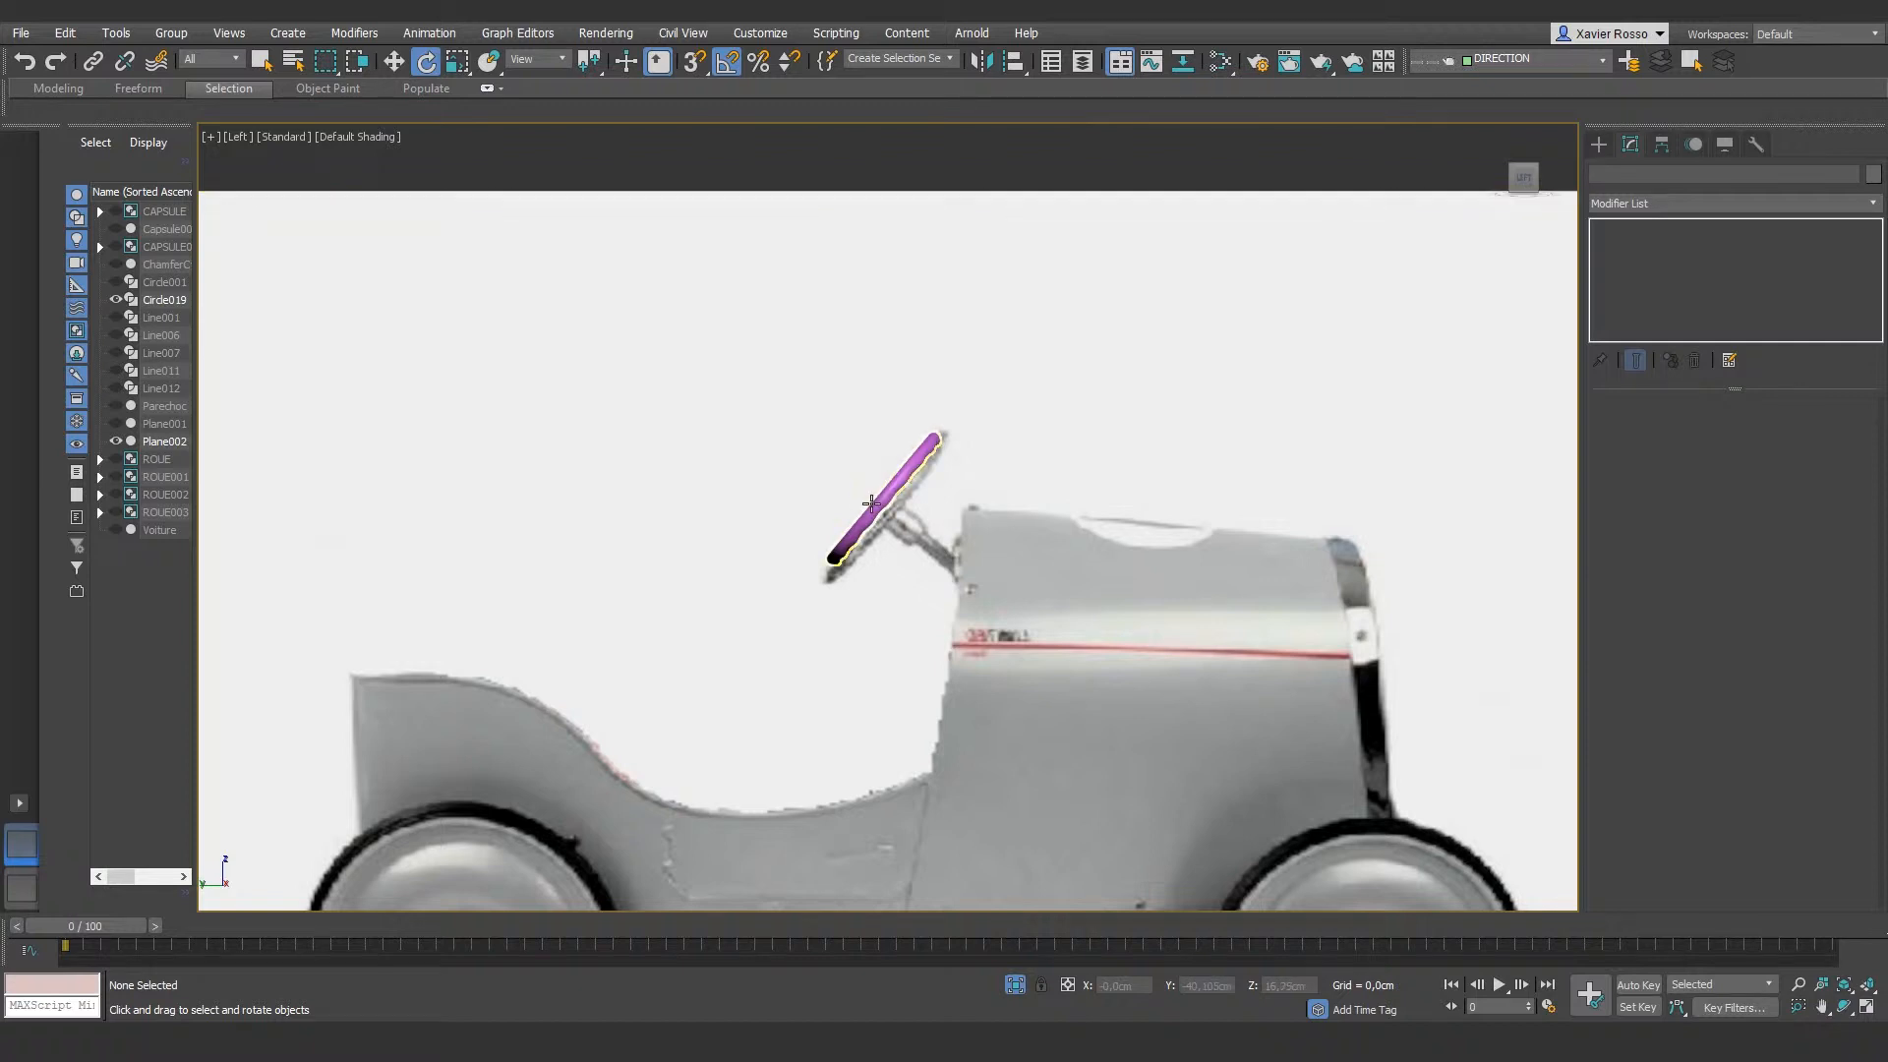
Step: Draw a straight two-point line along the steering column in the reference, from the steering wheel's centre into the car's hood
left_click(1603, 139)
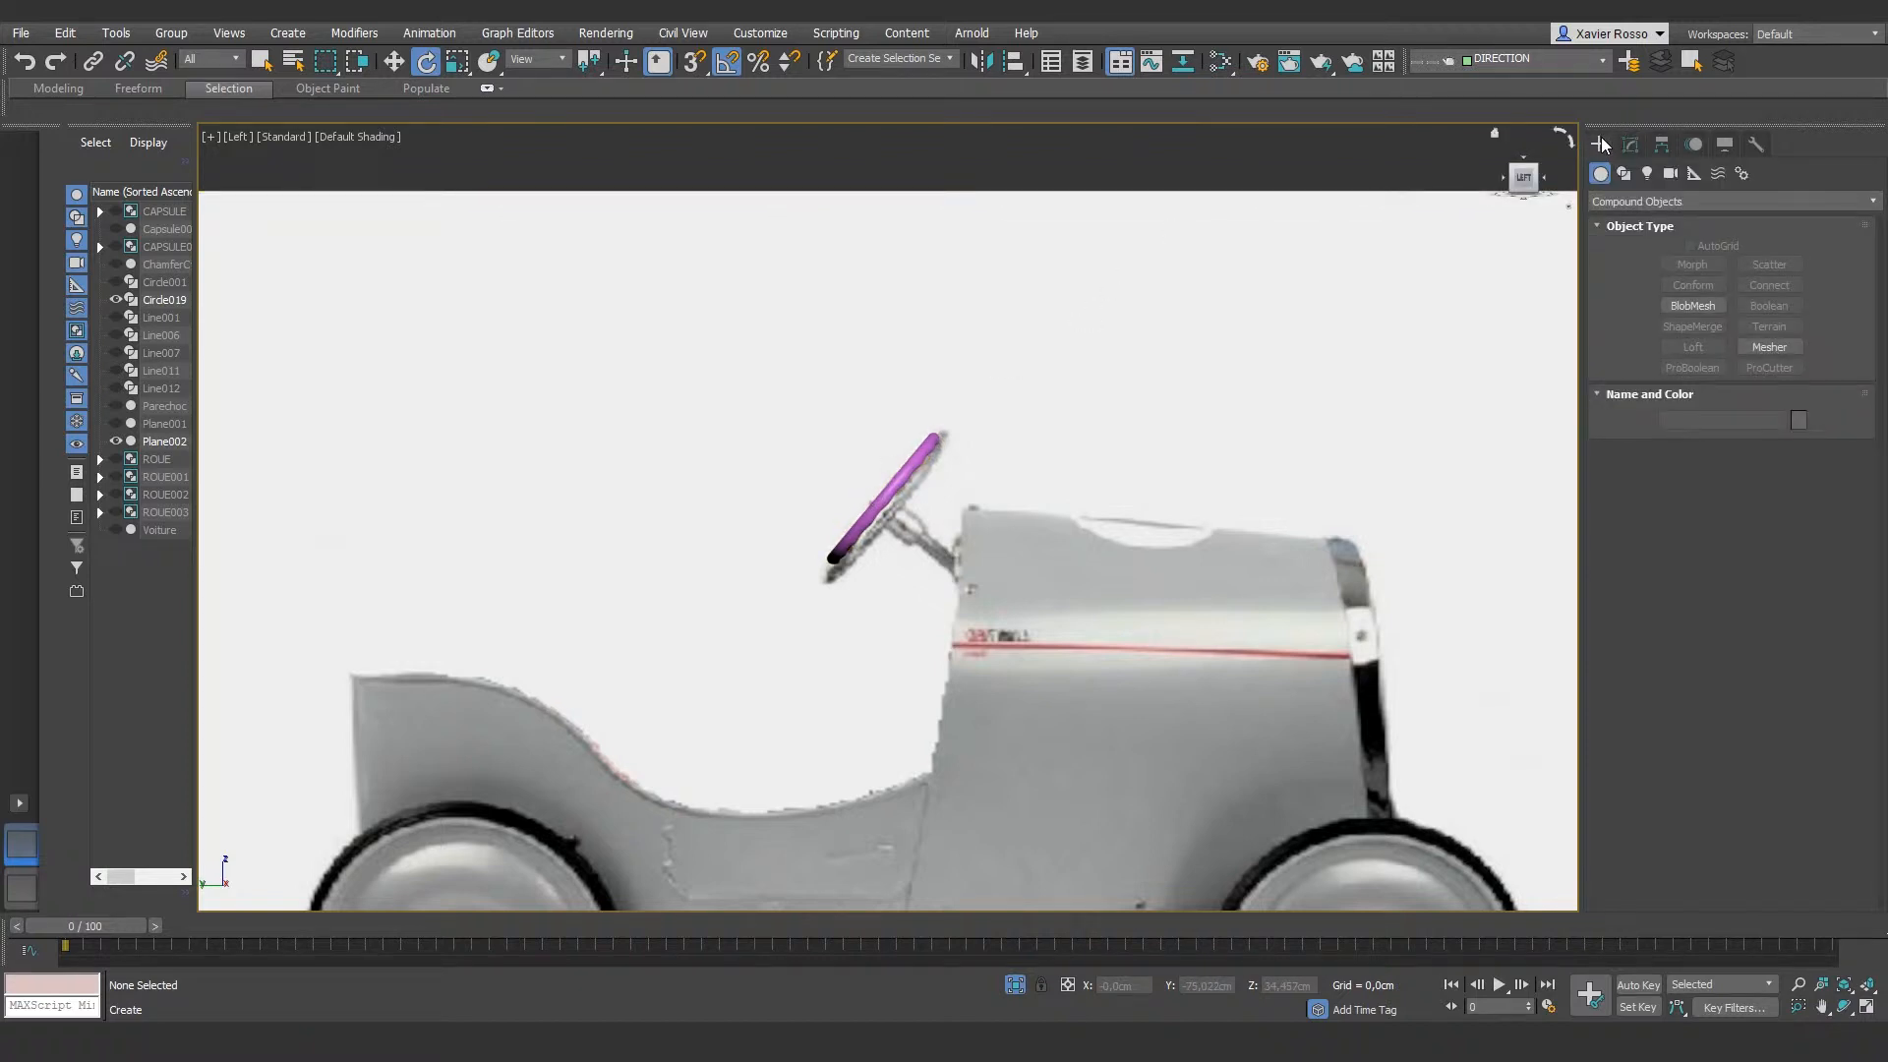
left_click(1623, 173)
left_click(1681, 283)
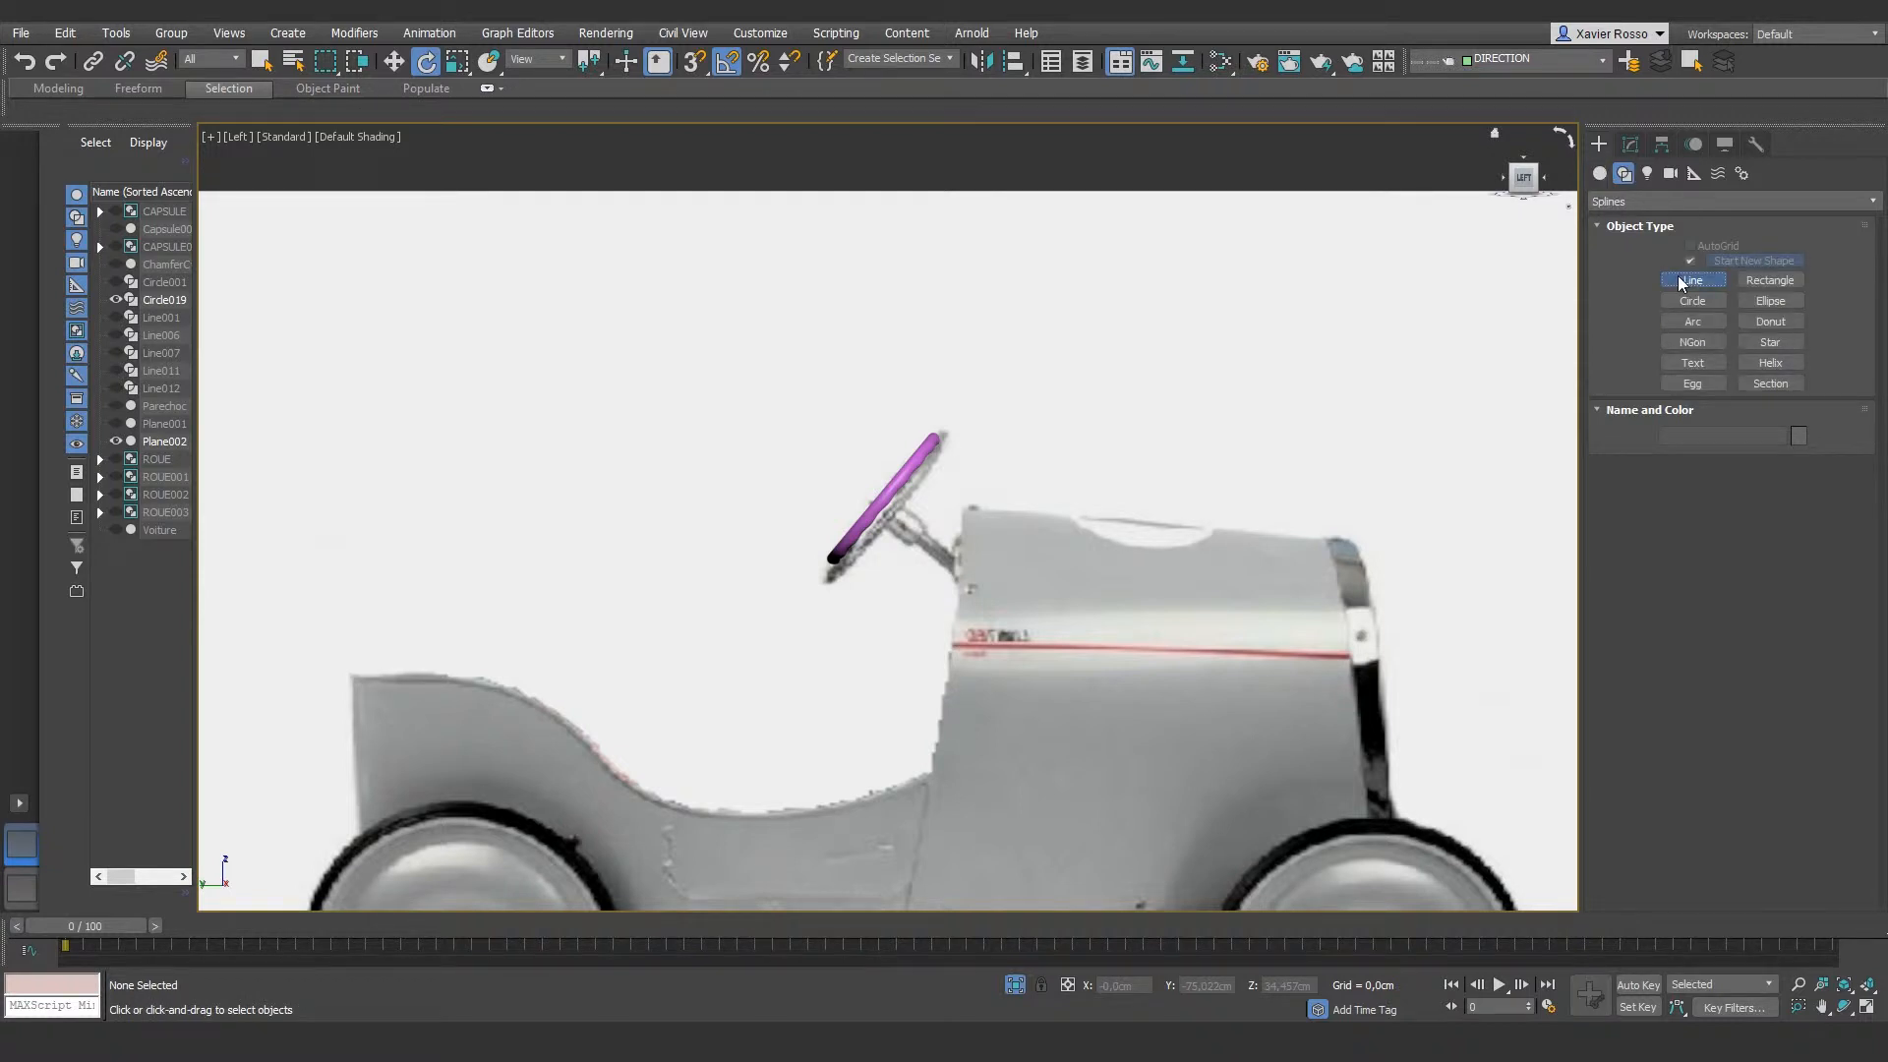
scroll(982, 622, "up", 4)
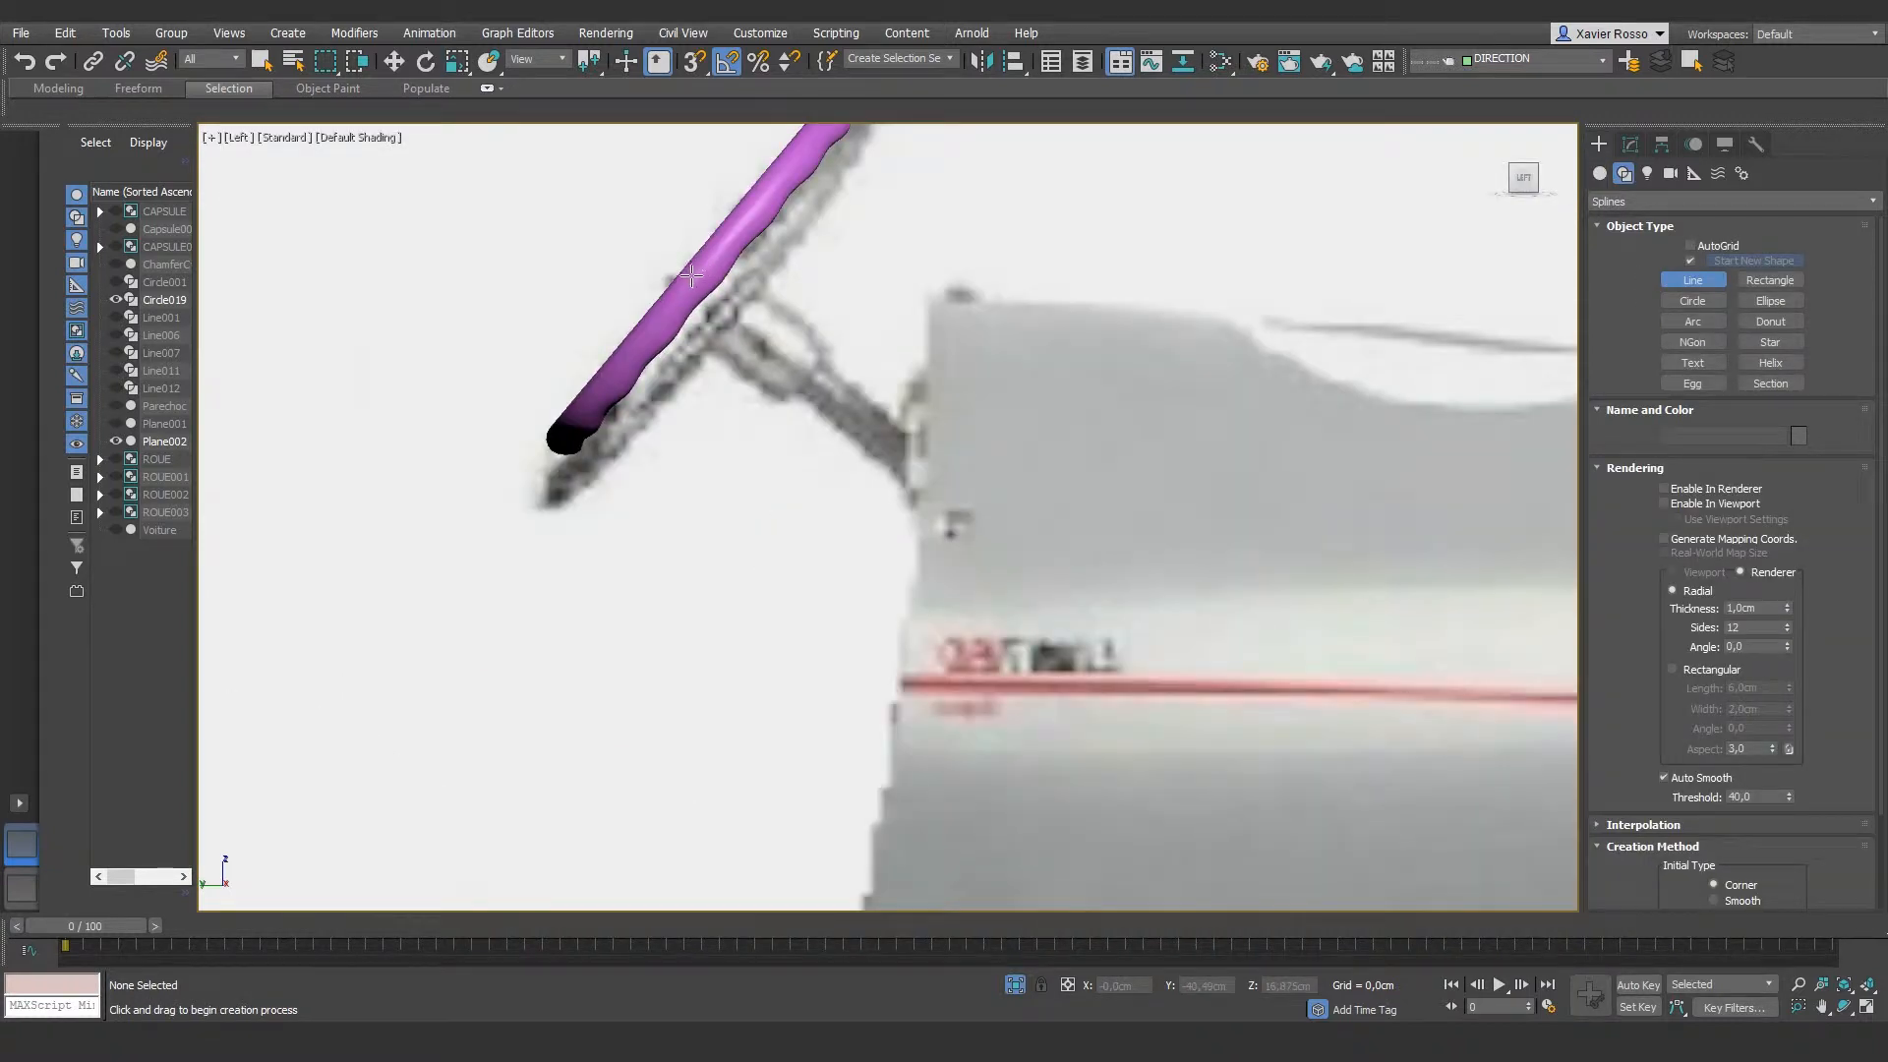
left_click(716, 295)
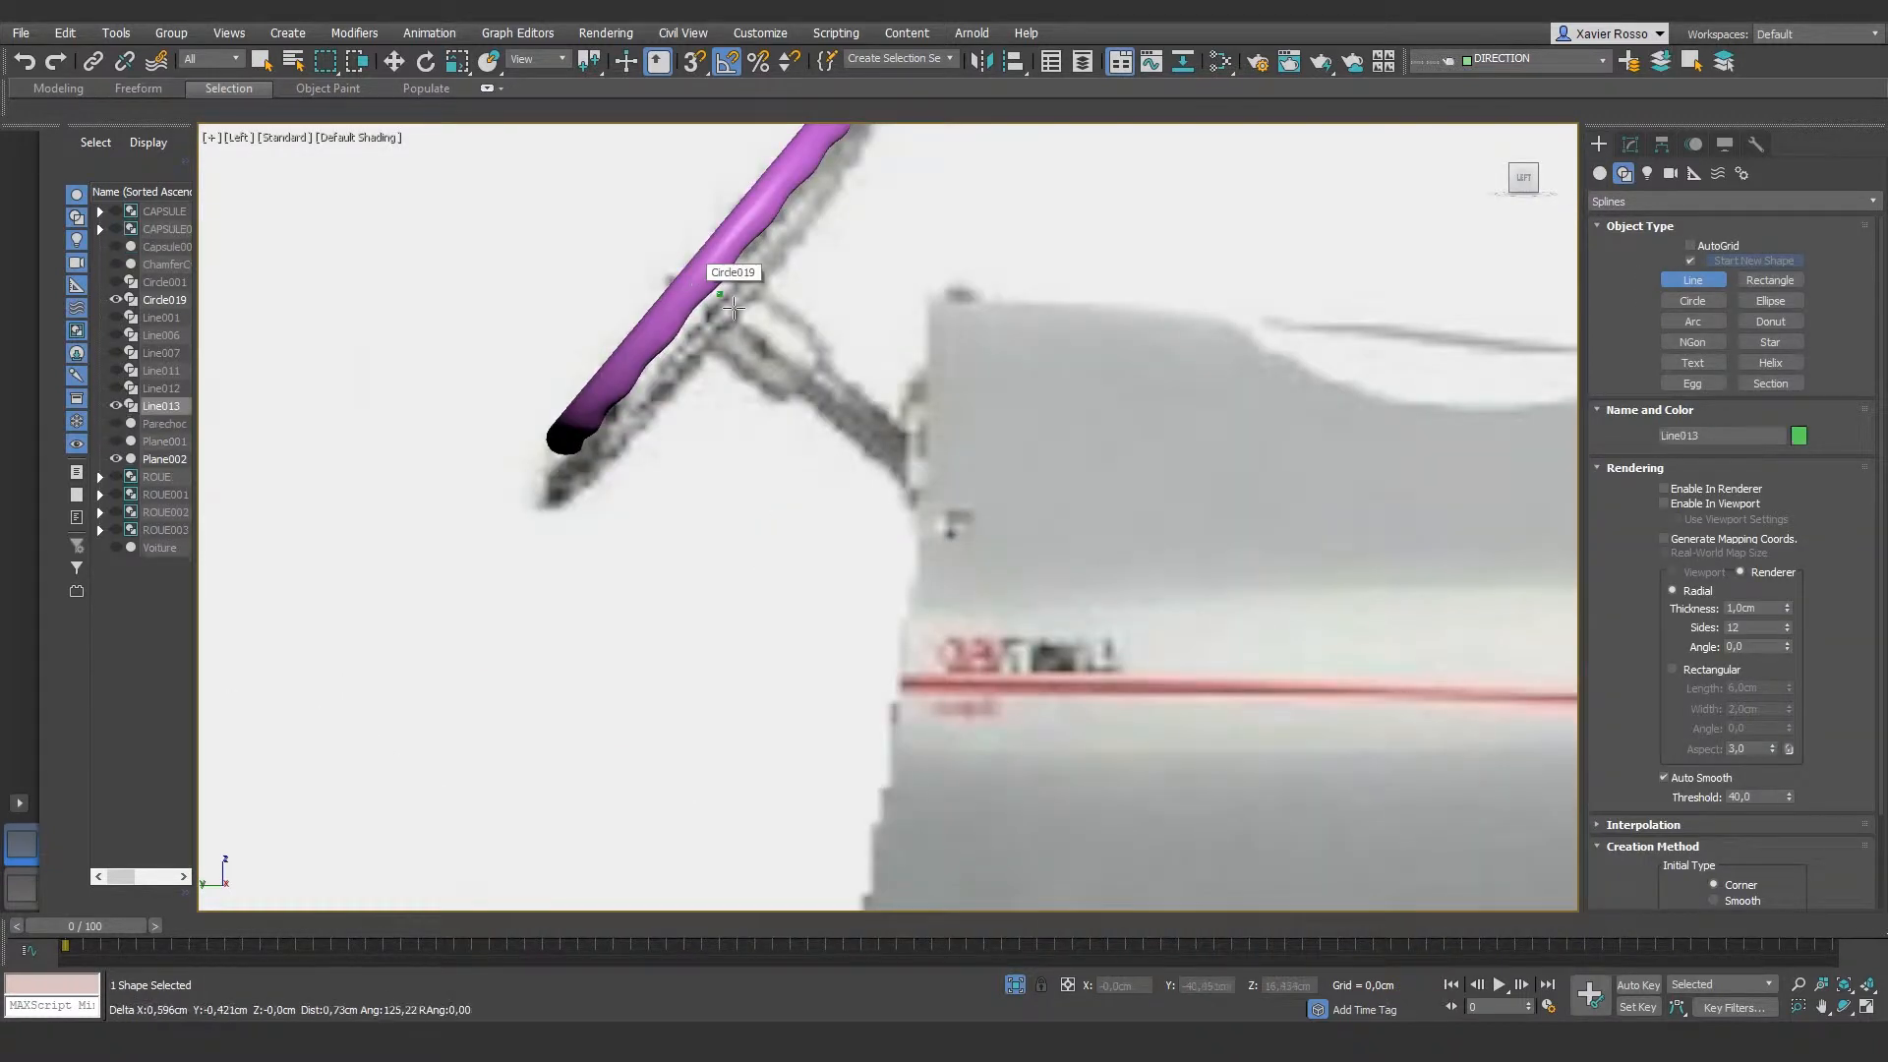
left_click(1149, 668)
right_click(1333, 541)
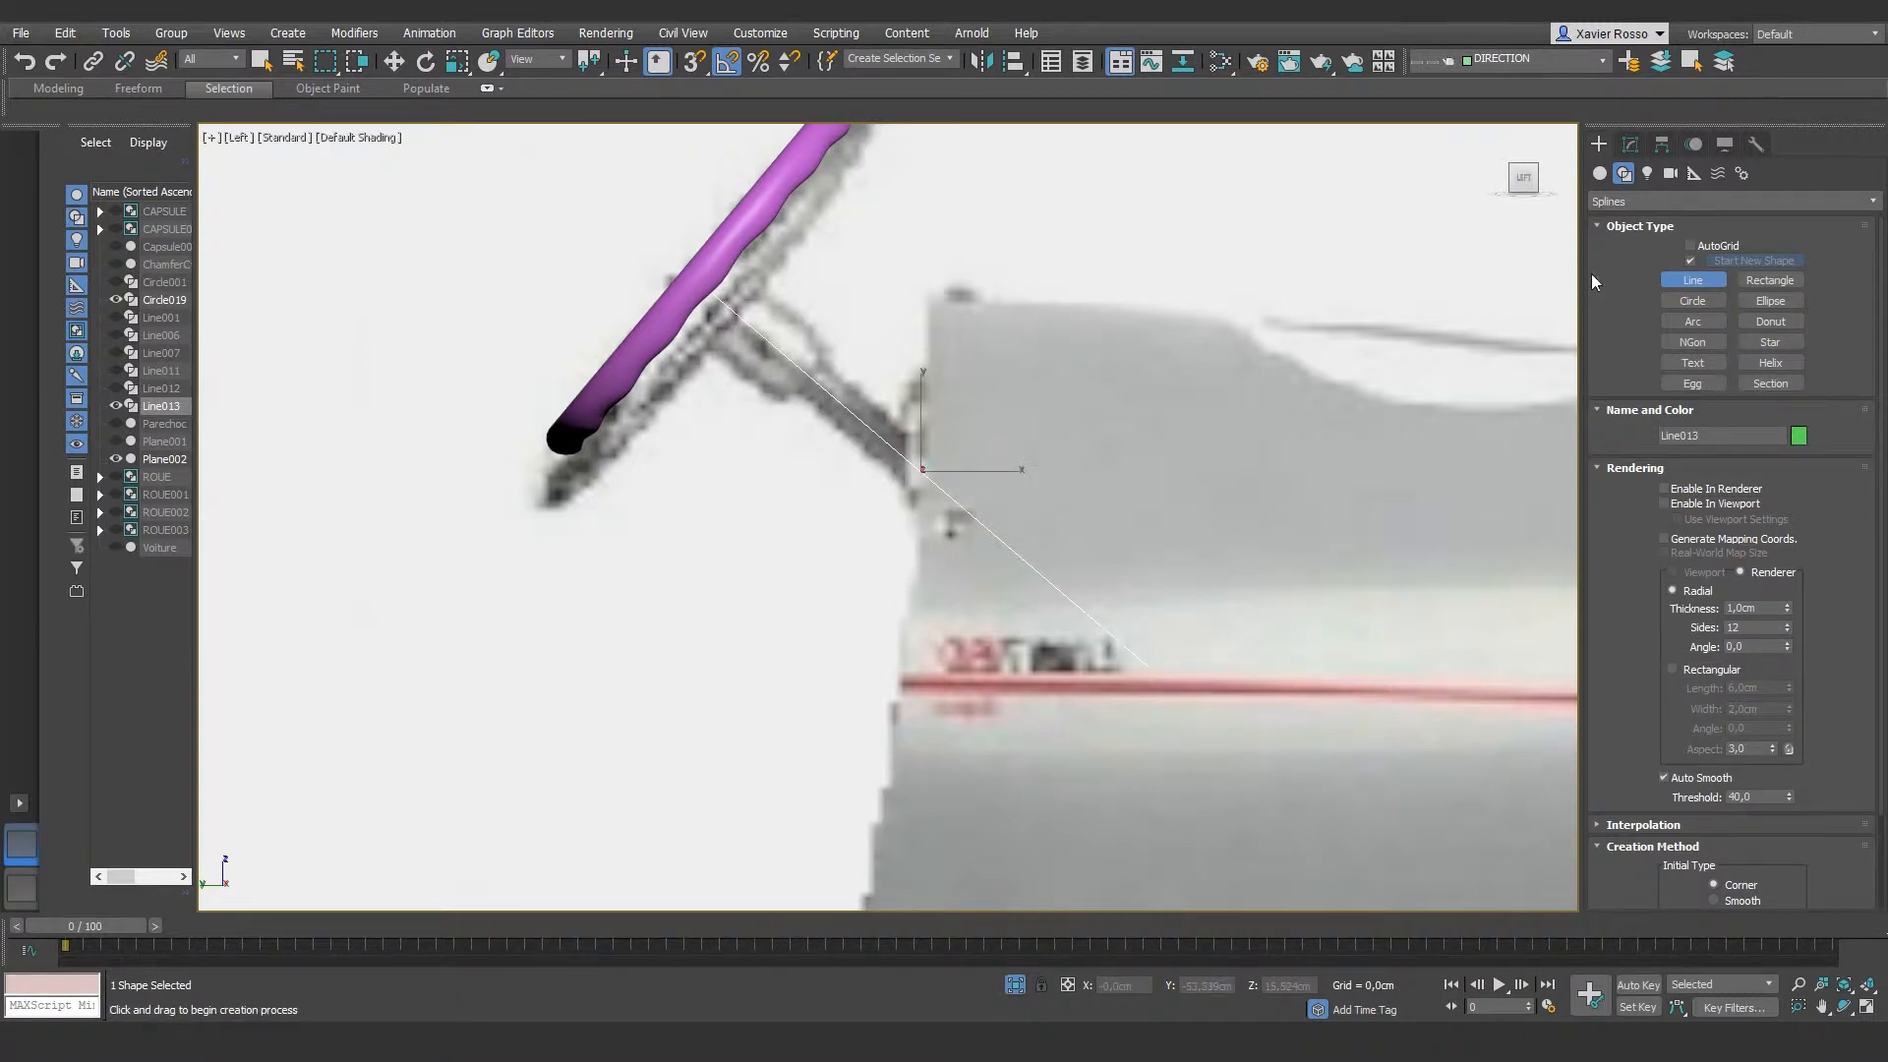
Step: Draw a small circle over the hood near the steering column line and set its radius to 0.5 cm
left_click(1702, 305)
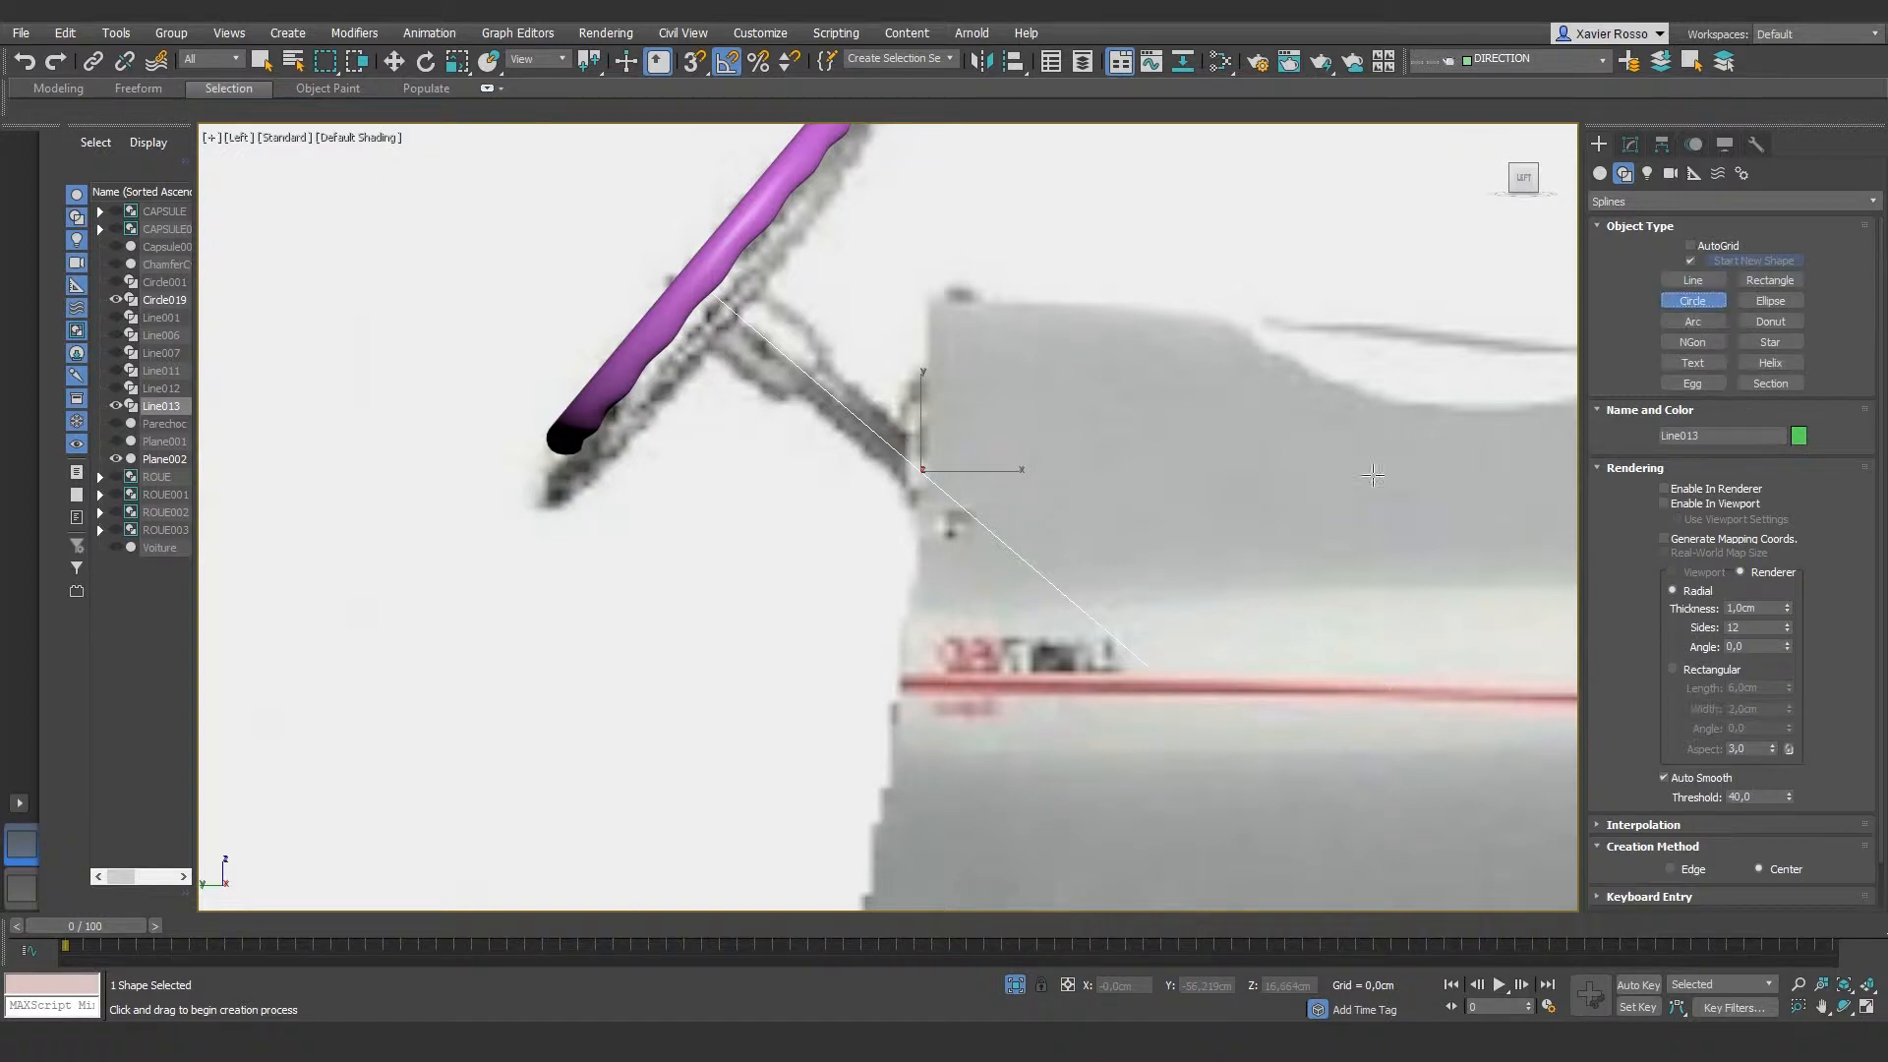
left_click_drag(1066, 403, 1092, 439)
scroll(1613, 603, "down", 2)
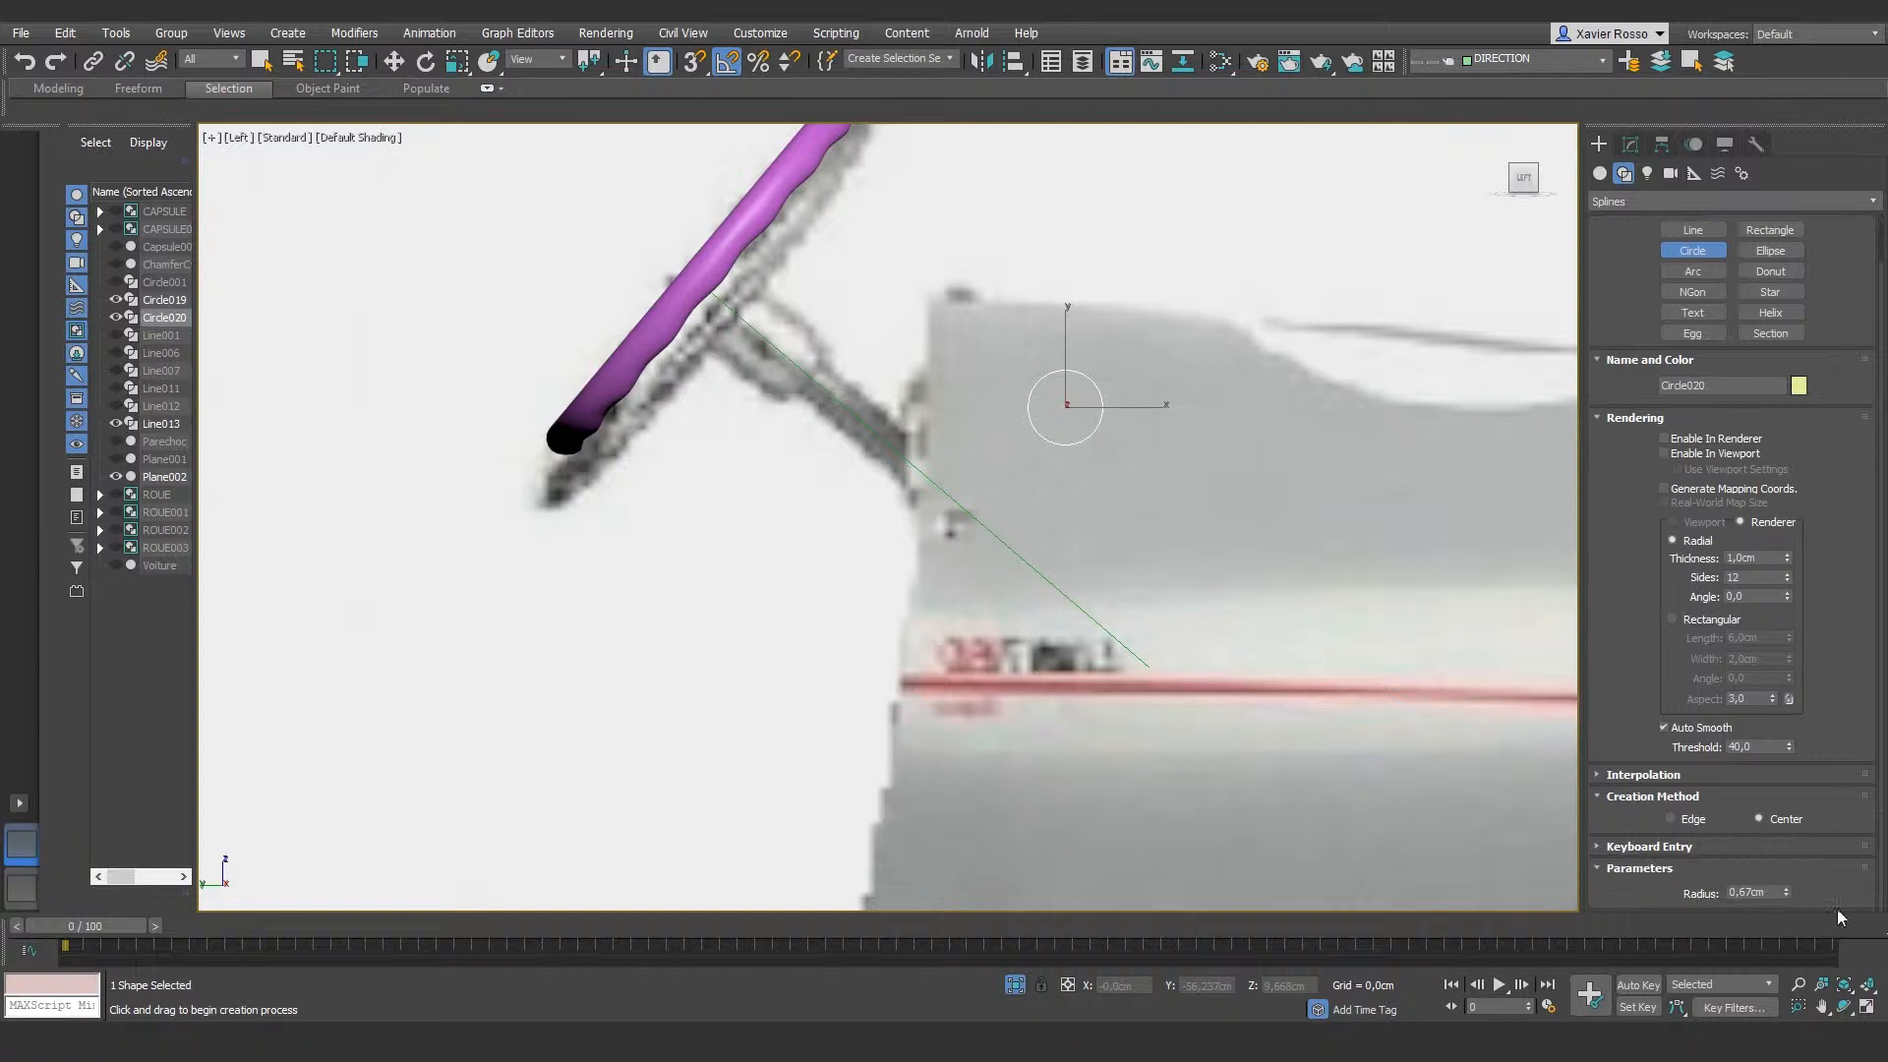
left_click(1770, 891)
key("Return")
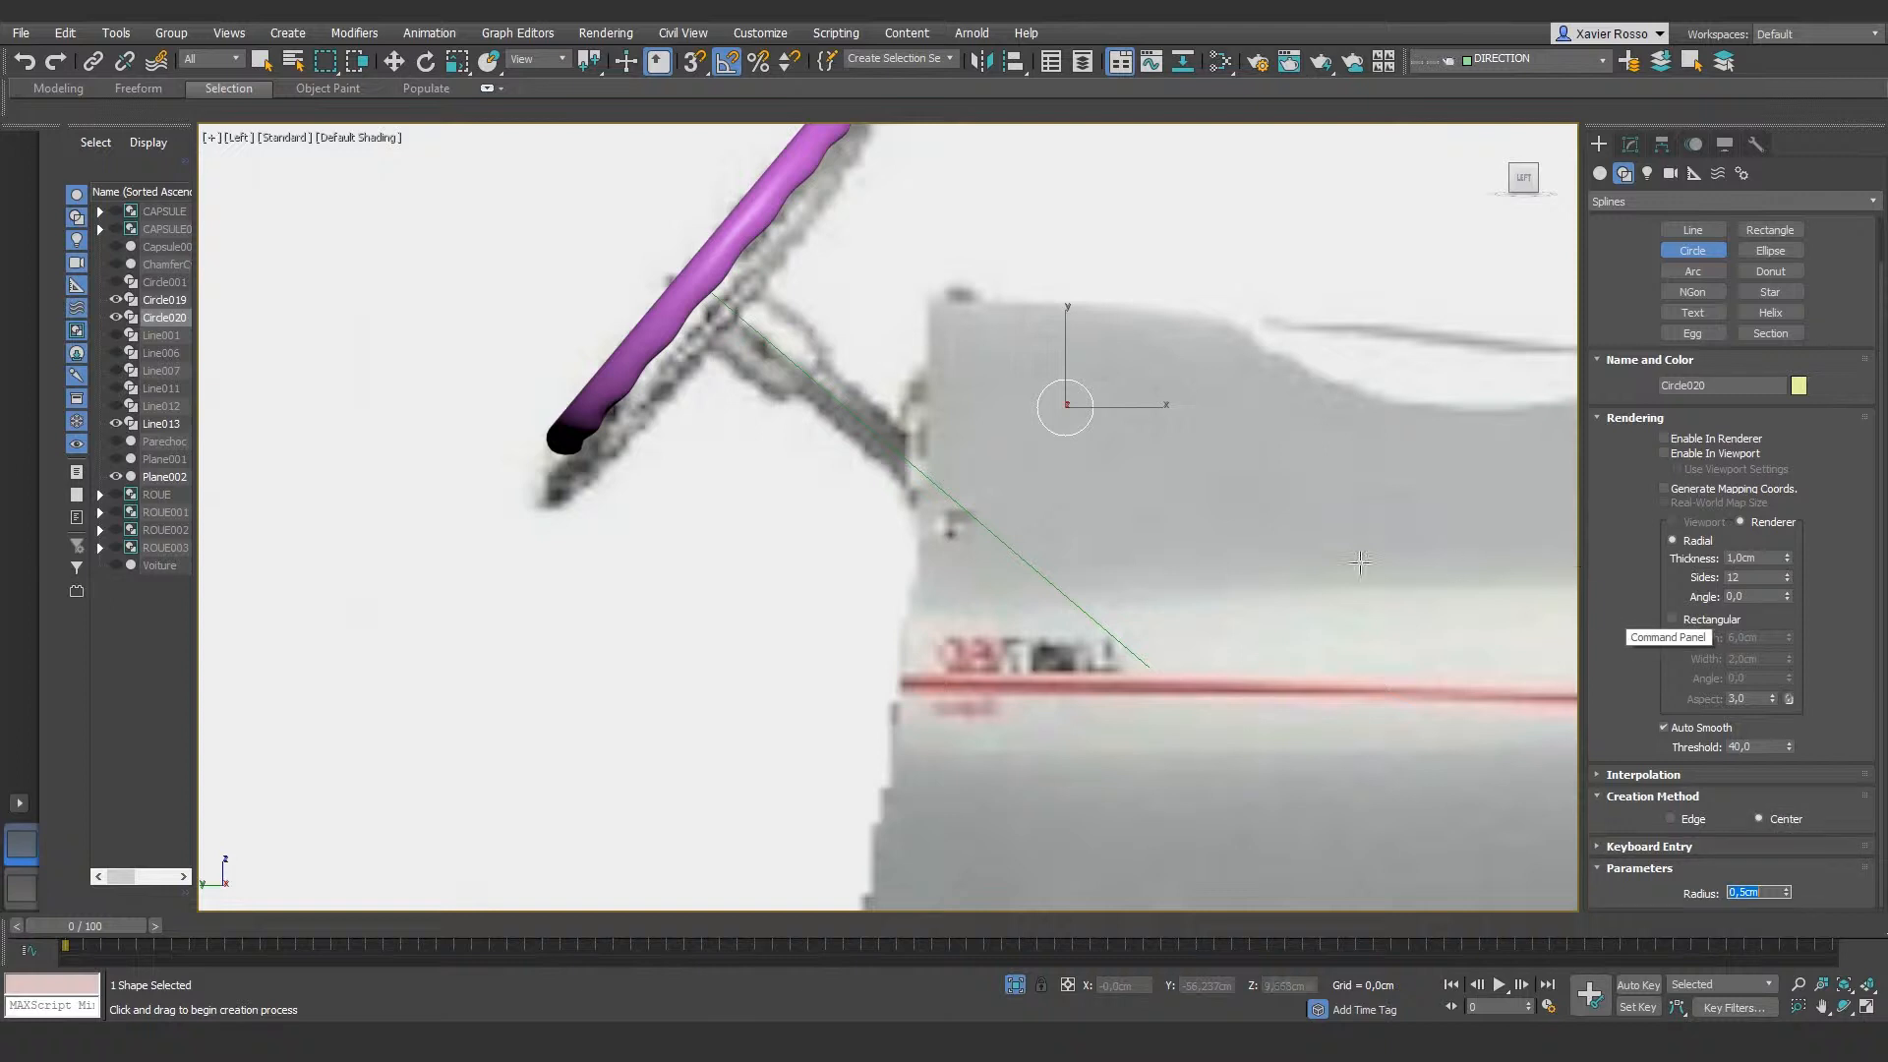
Step: Loft the steering column line as the path, using the small circle as an instanced shape
key("e")
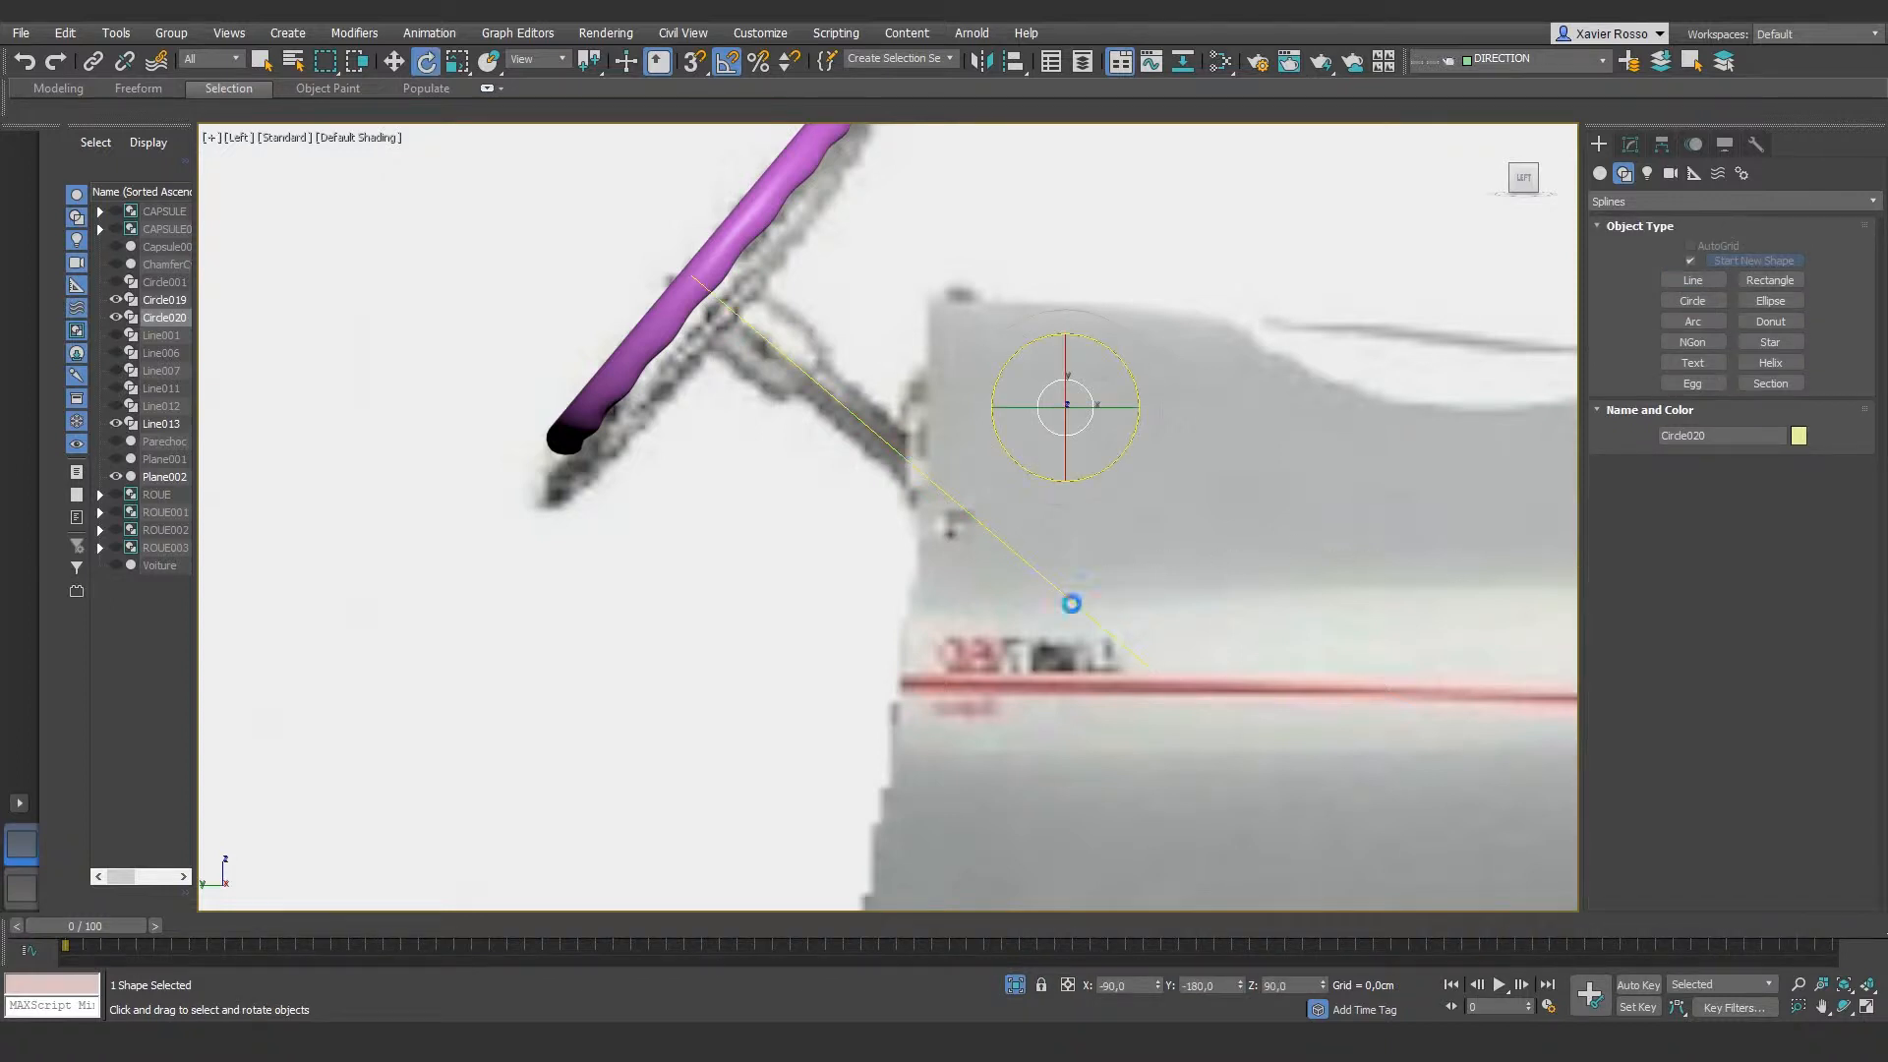
left_click(1071, 604)
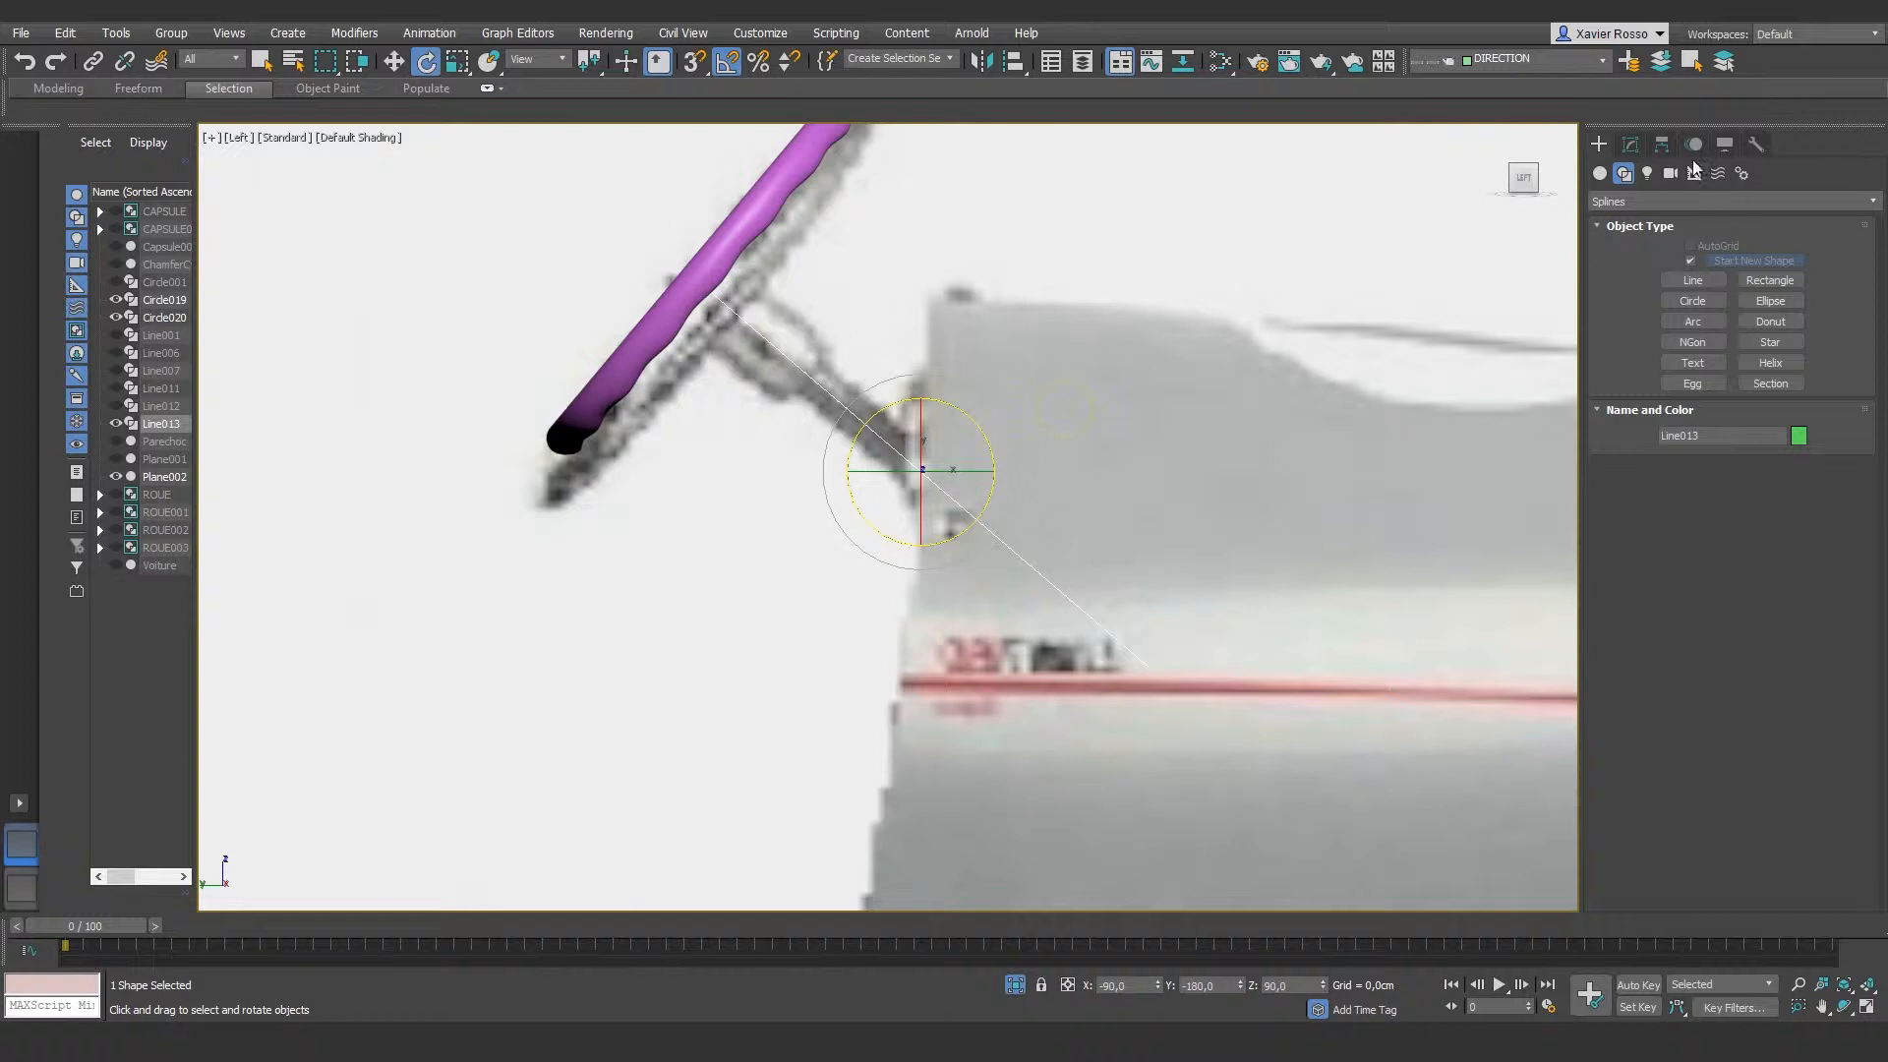
left_click(1602, 175)
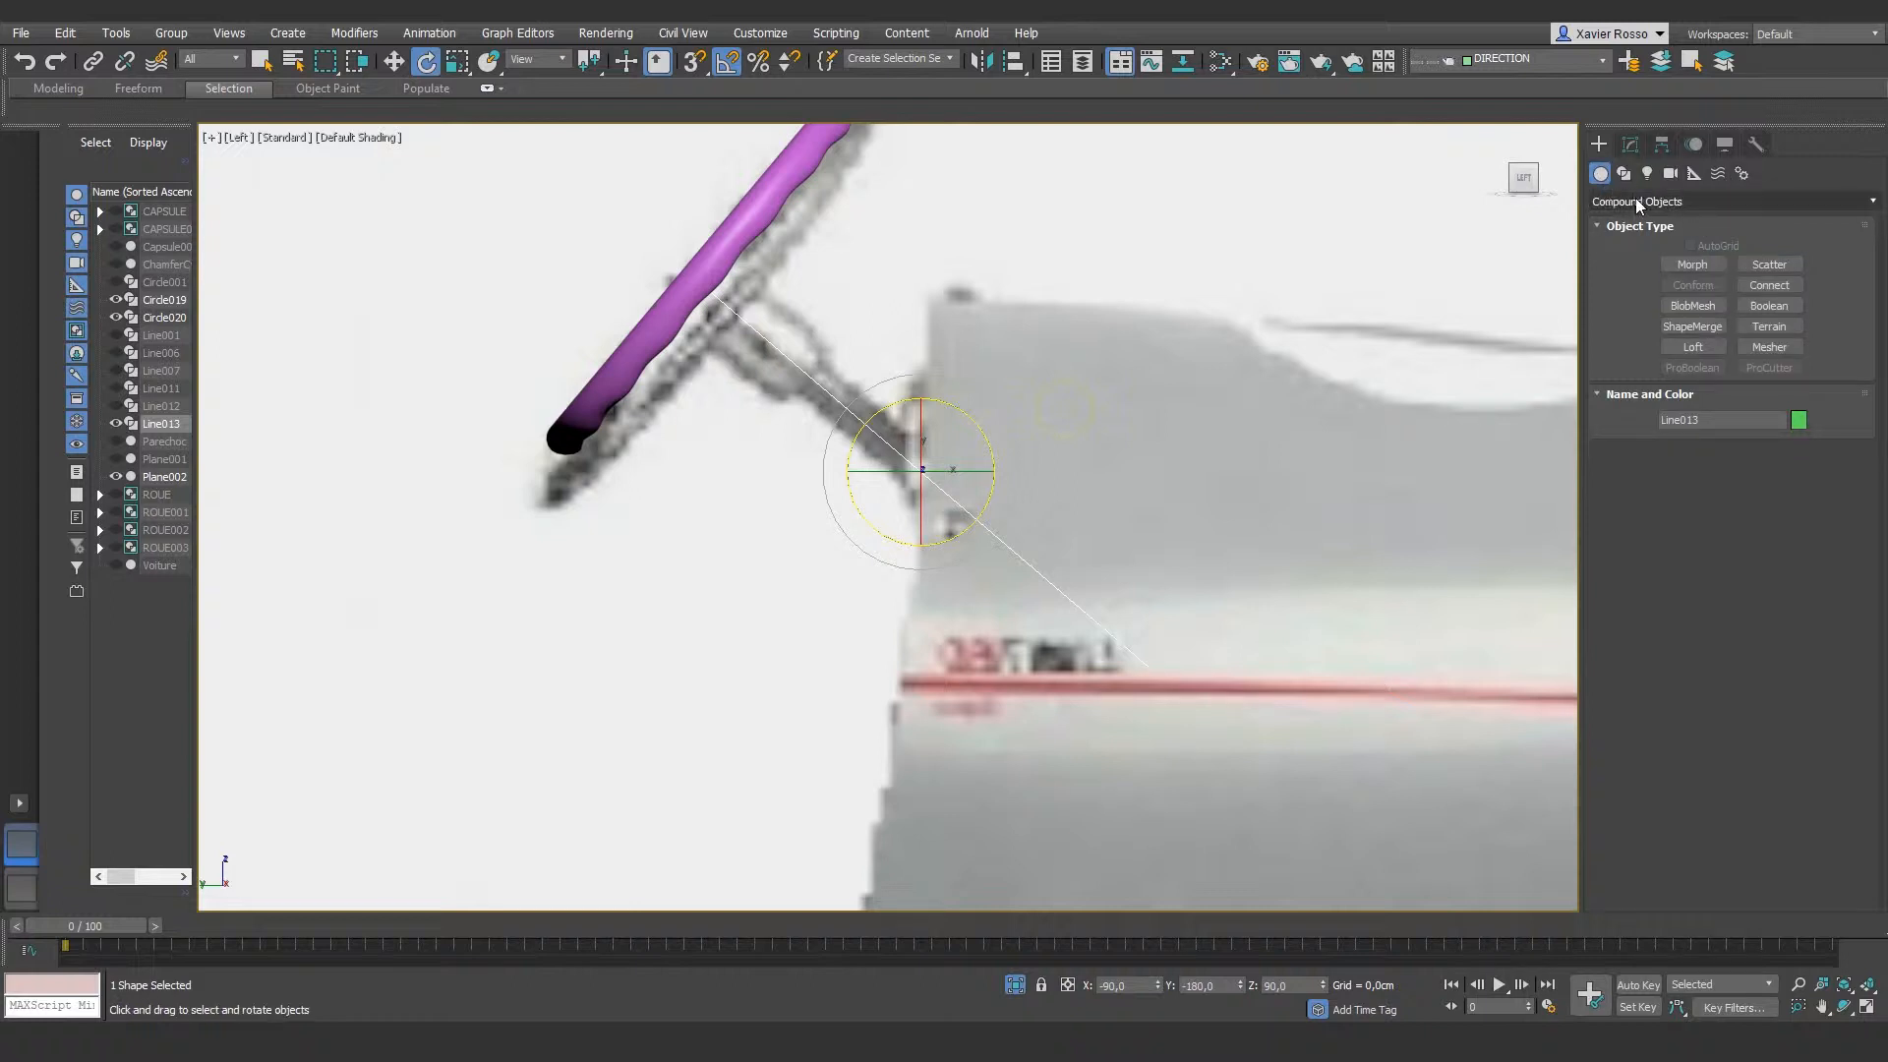
left_click(1636, 198)
left_click(1635, 259)
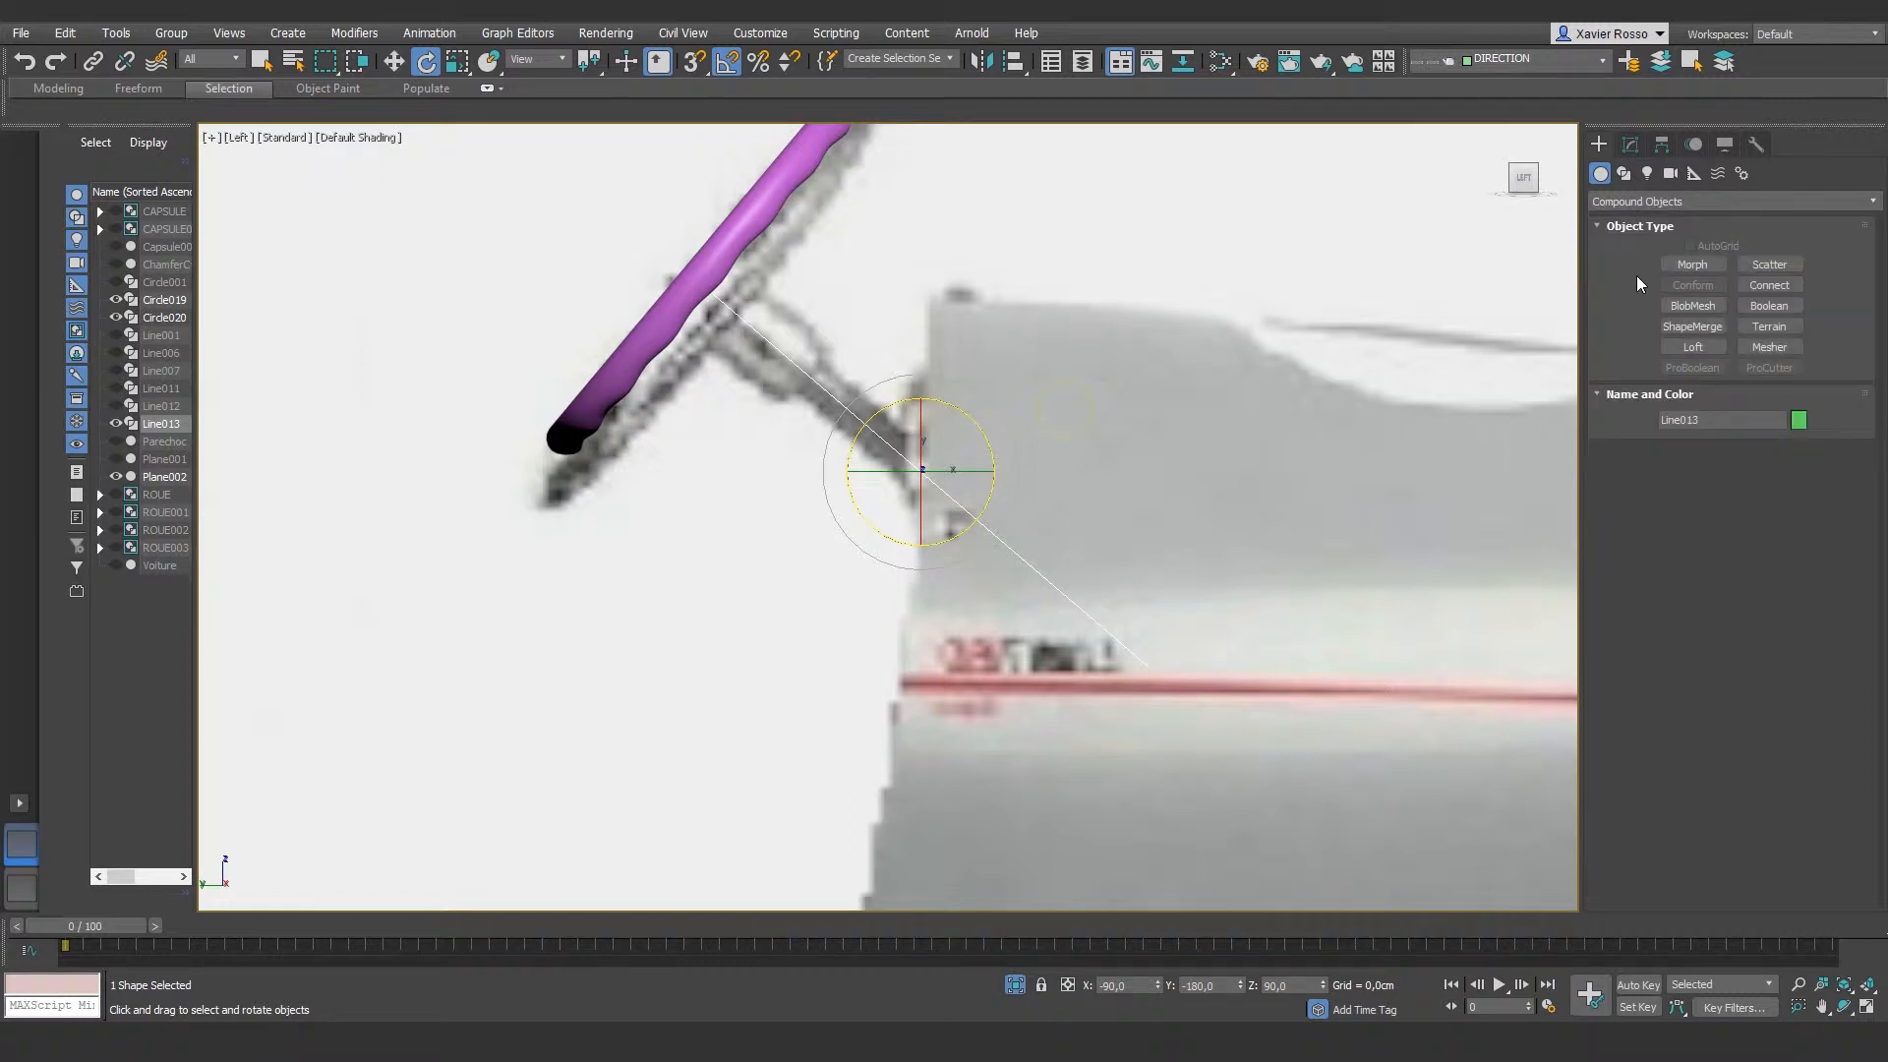
left_click(1694, 347)
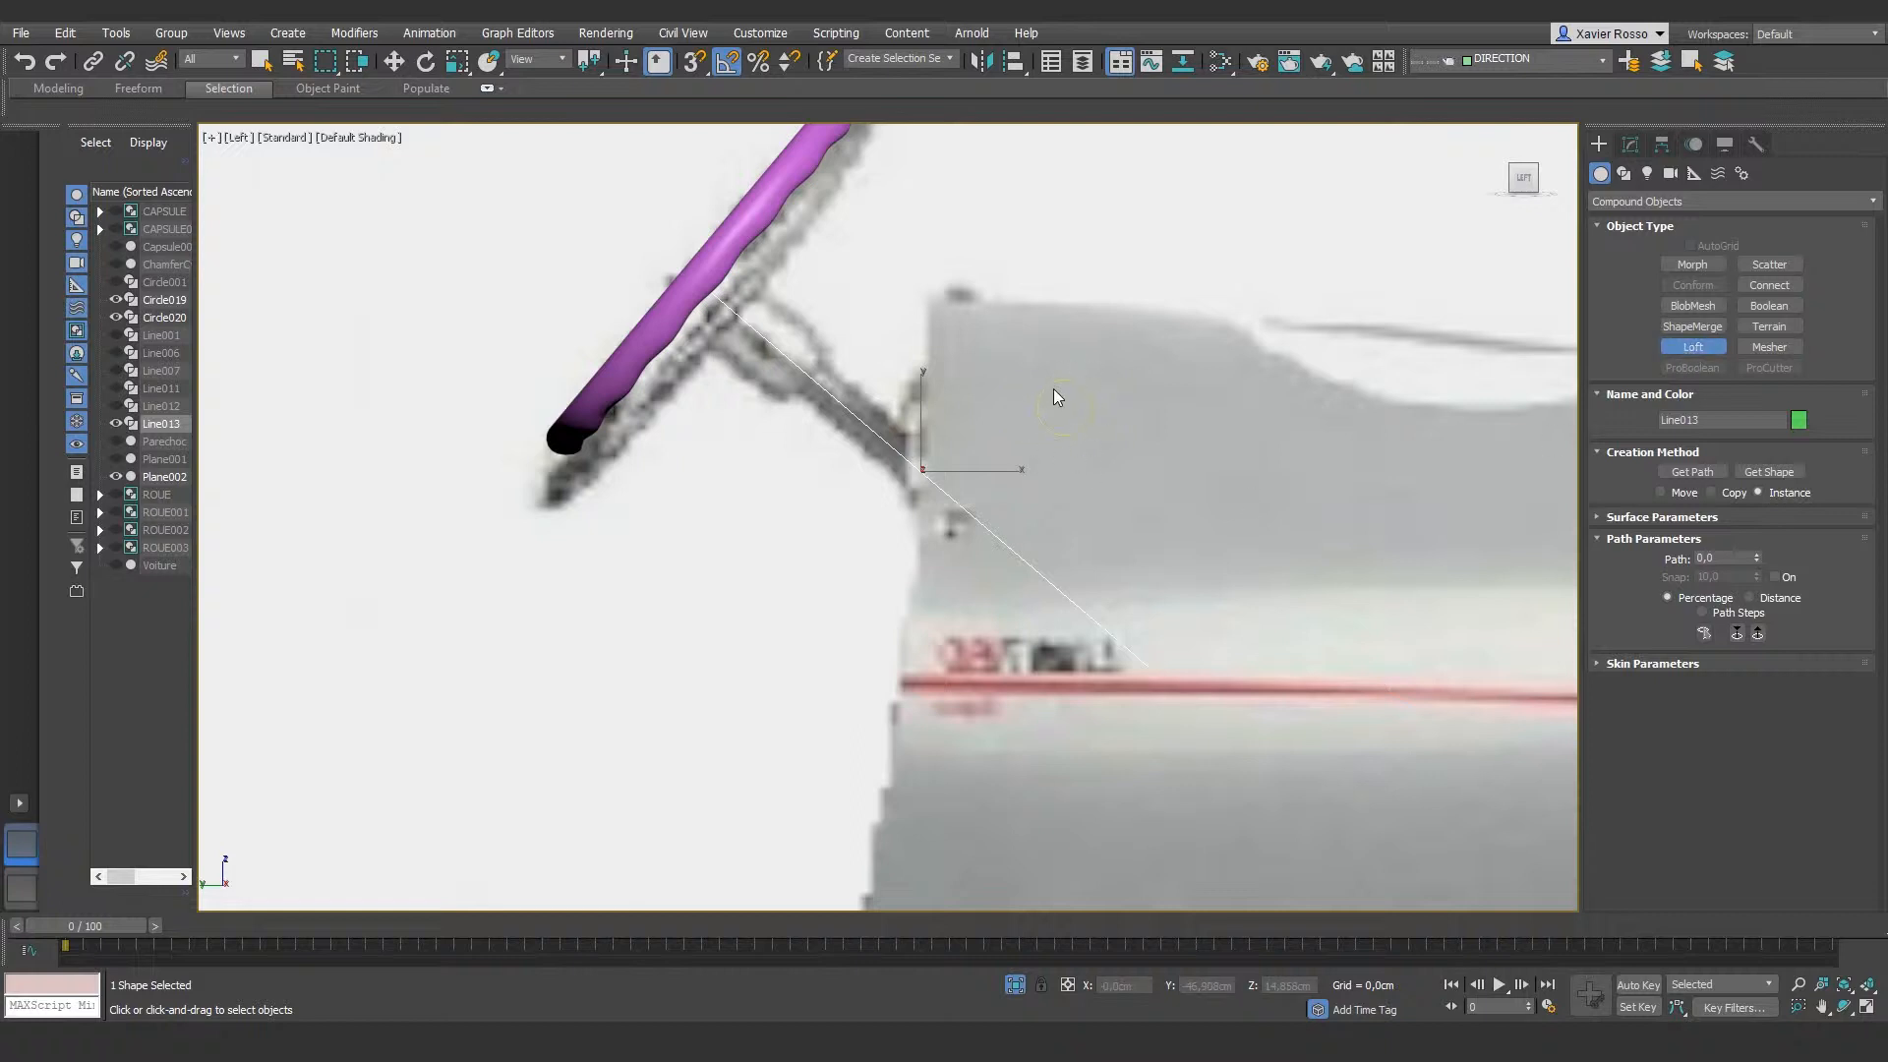
left_click(1760, 474)
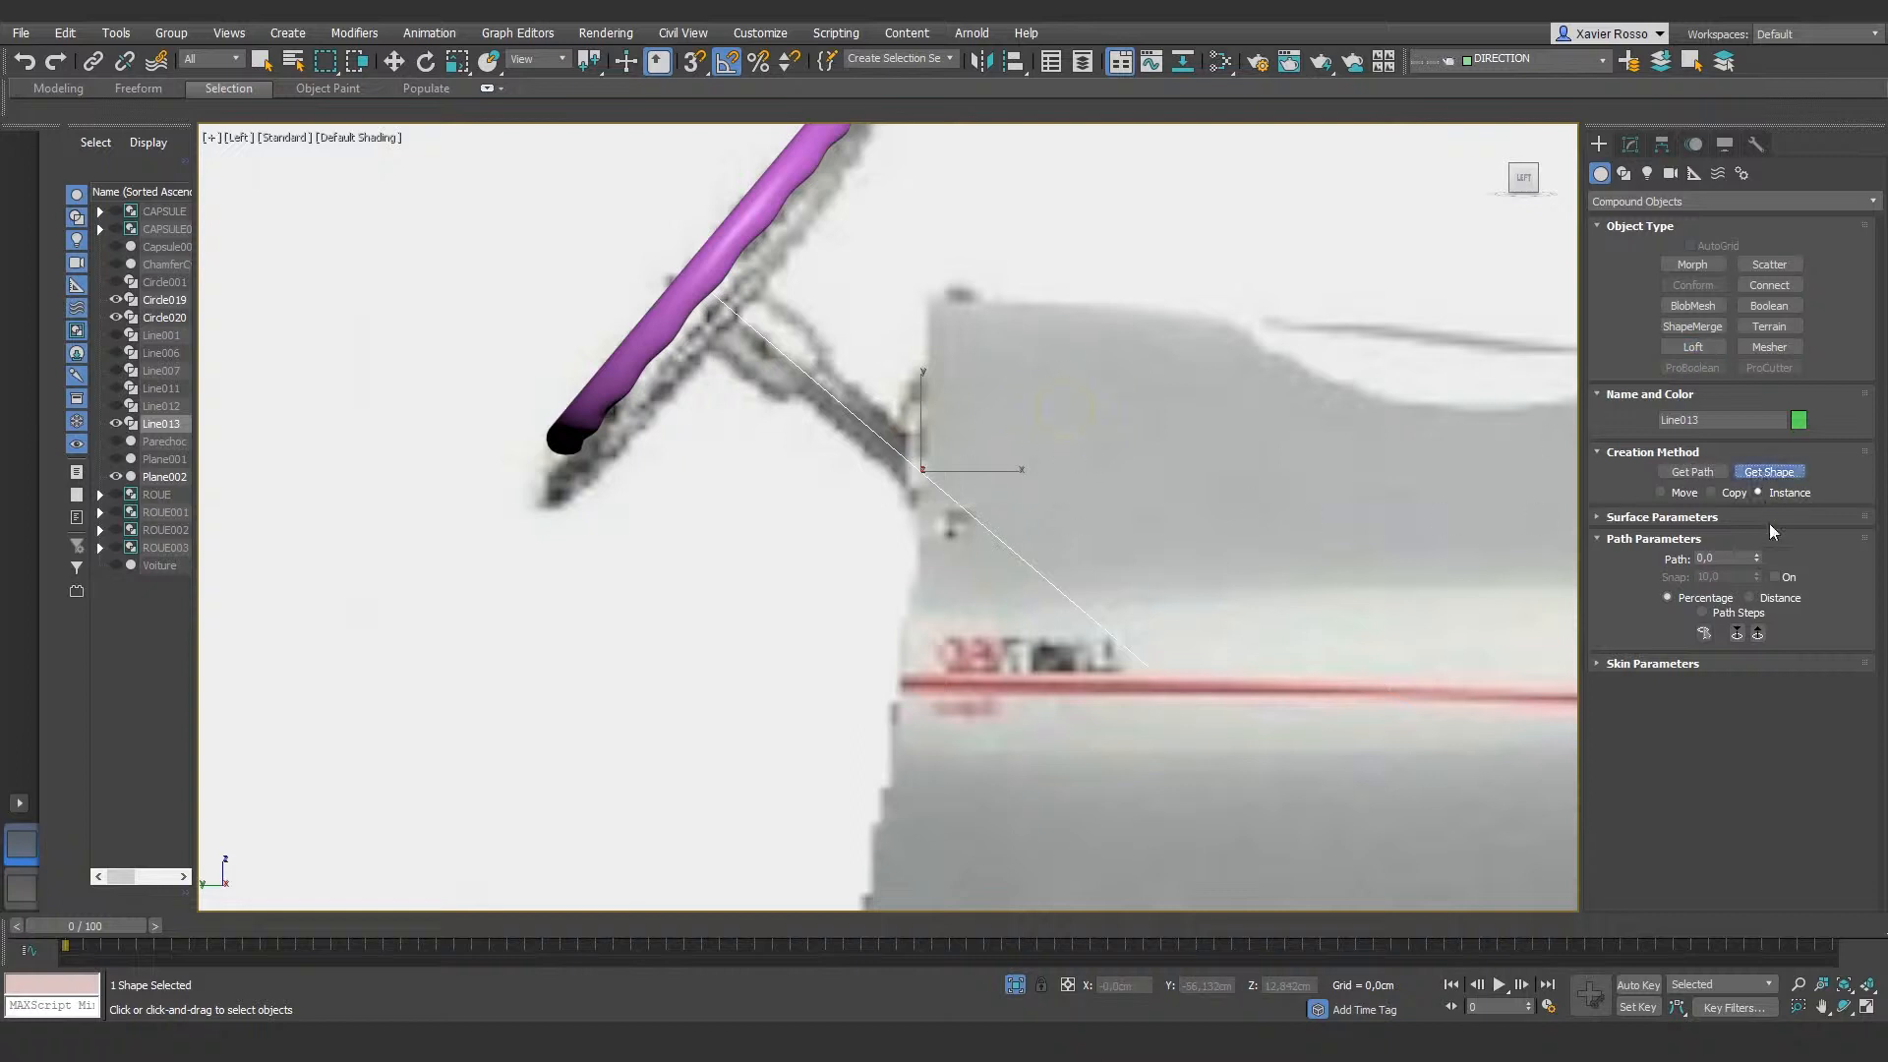
left_click(1094, 410)
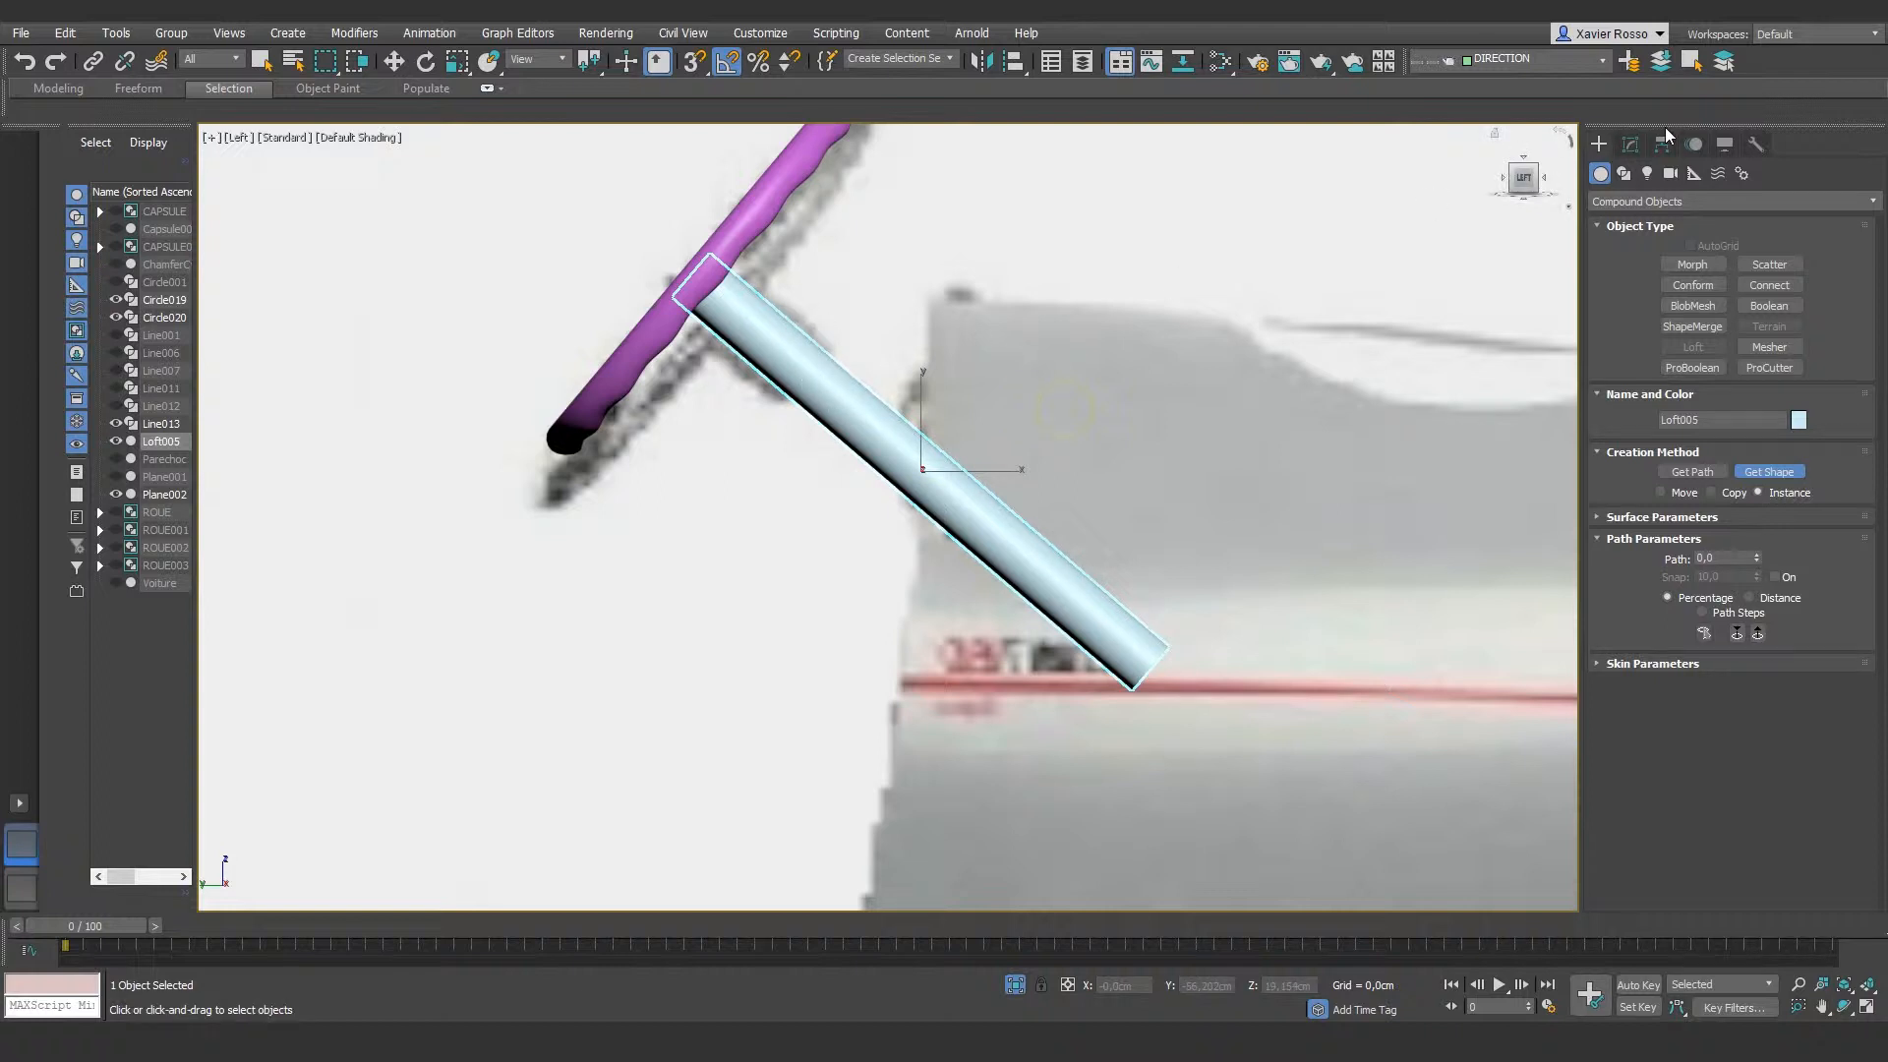
Step: Open the loft's Scale deformation curve and insert two control points, at about 27% and 34.7% along the path
left_click(1630, 146)
key("e")
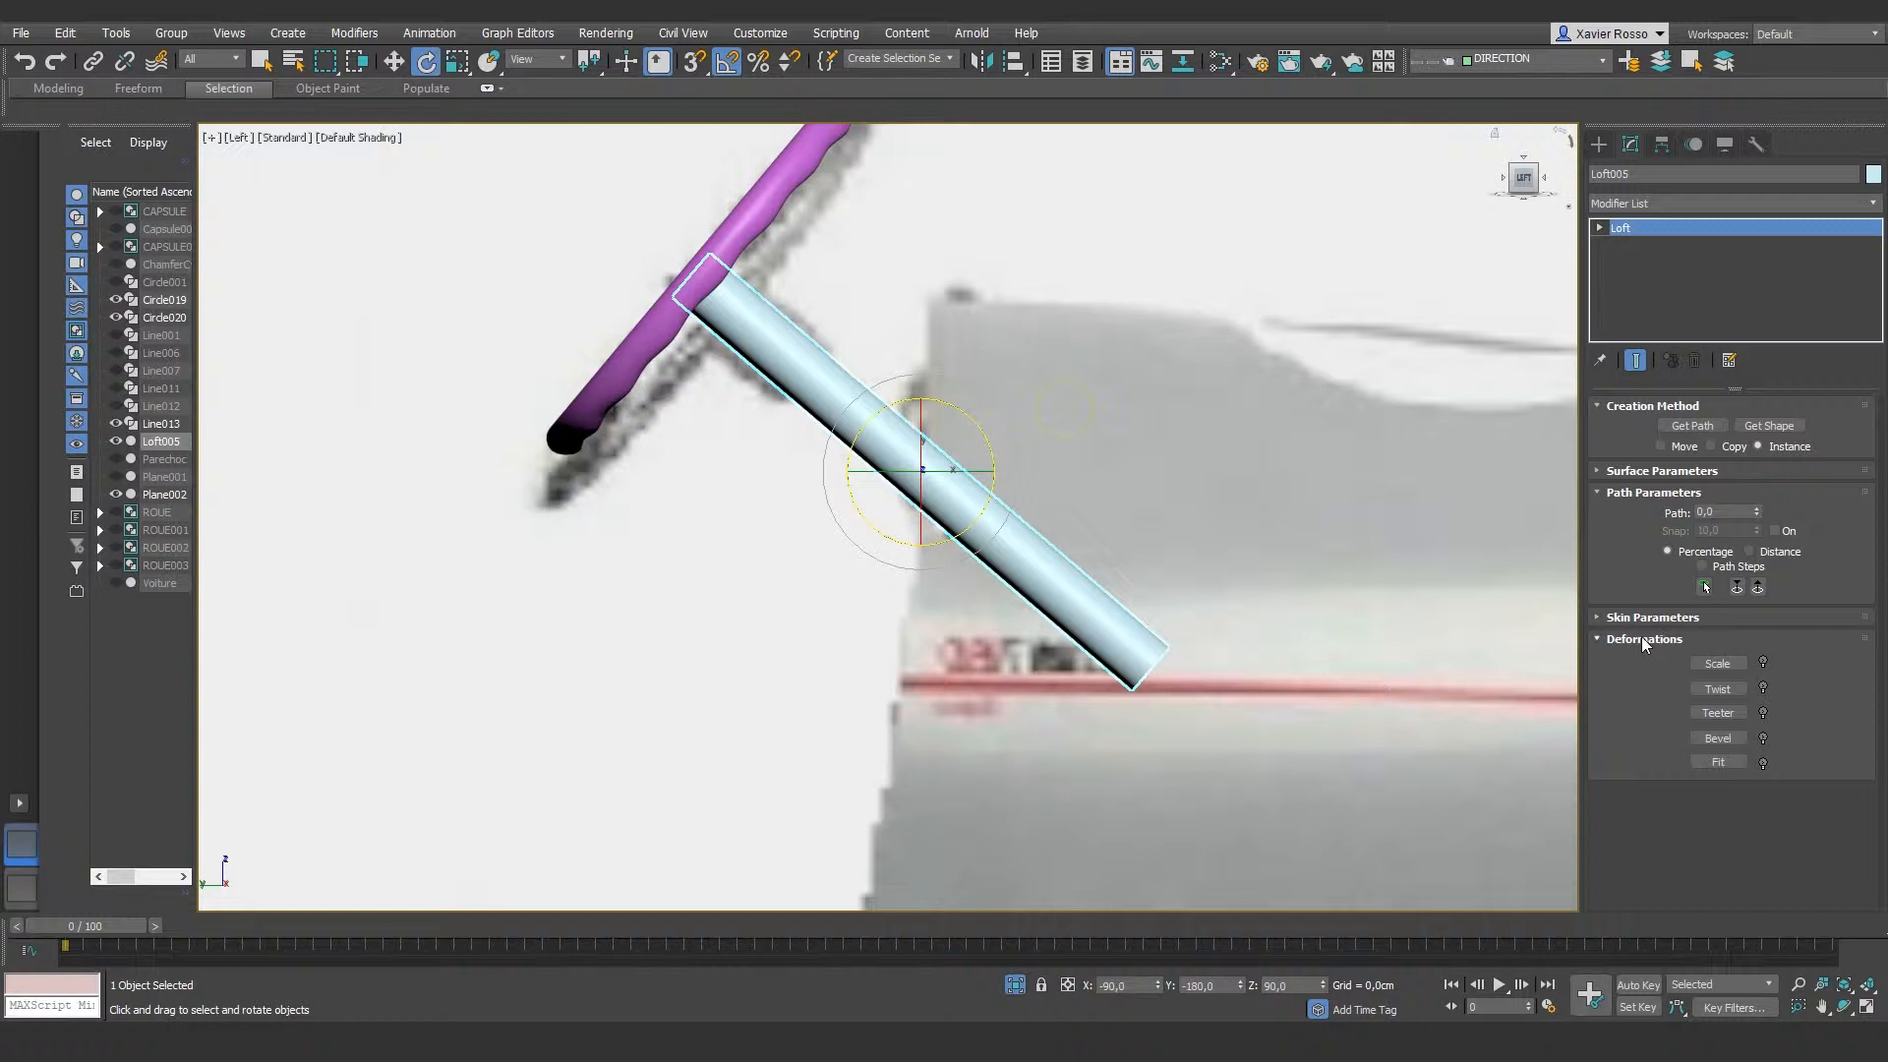
left_click(1715, 661)
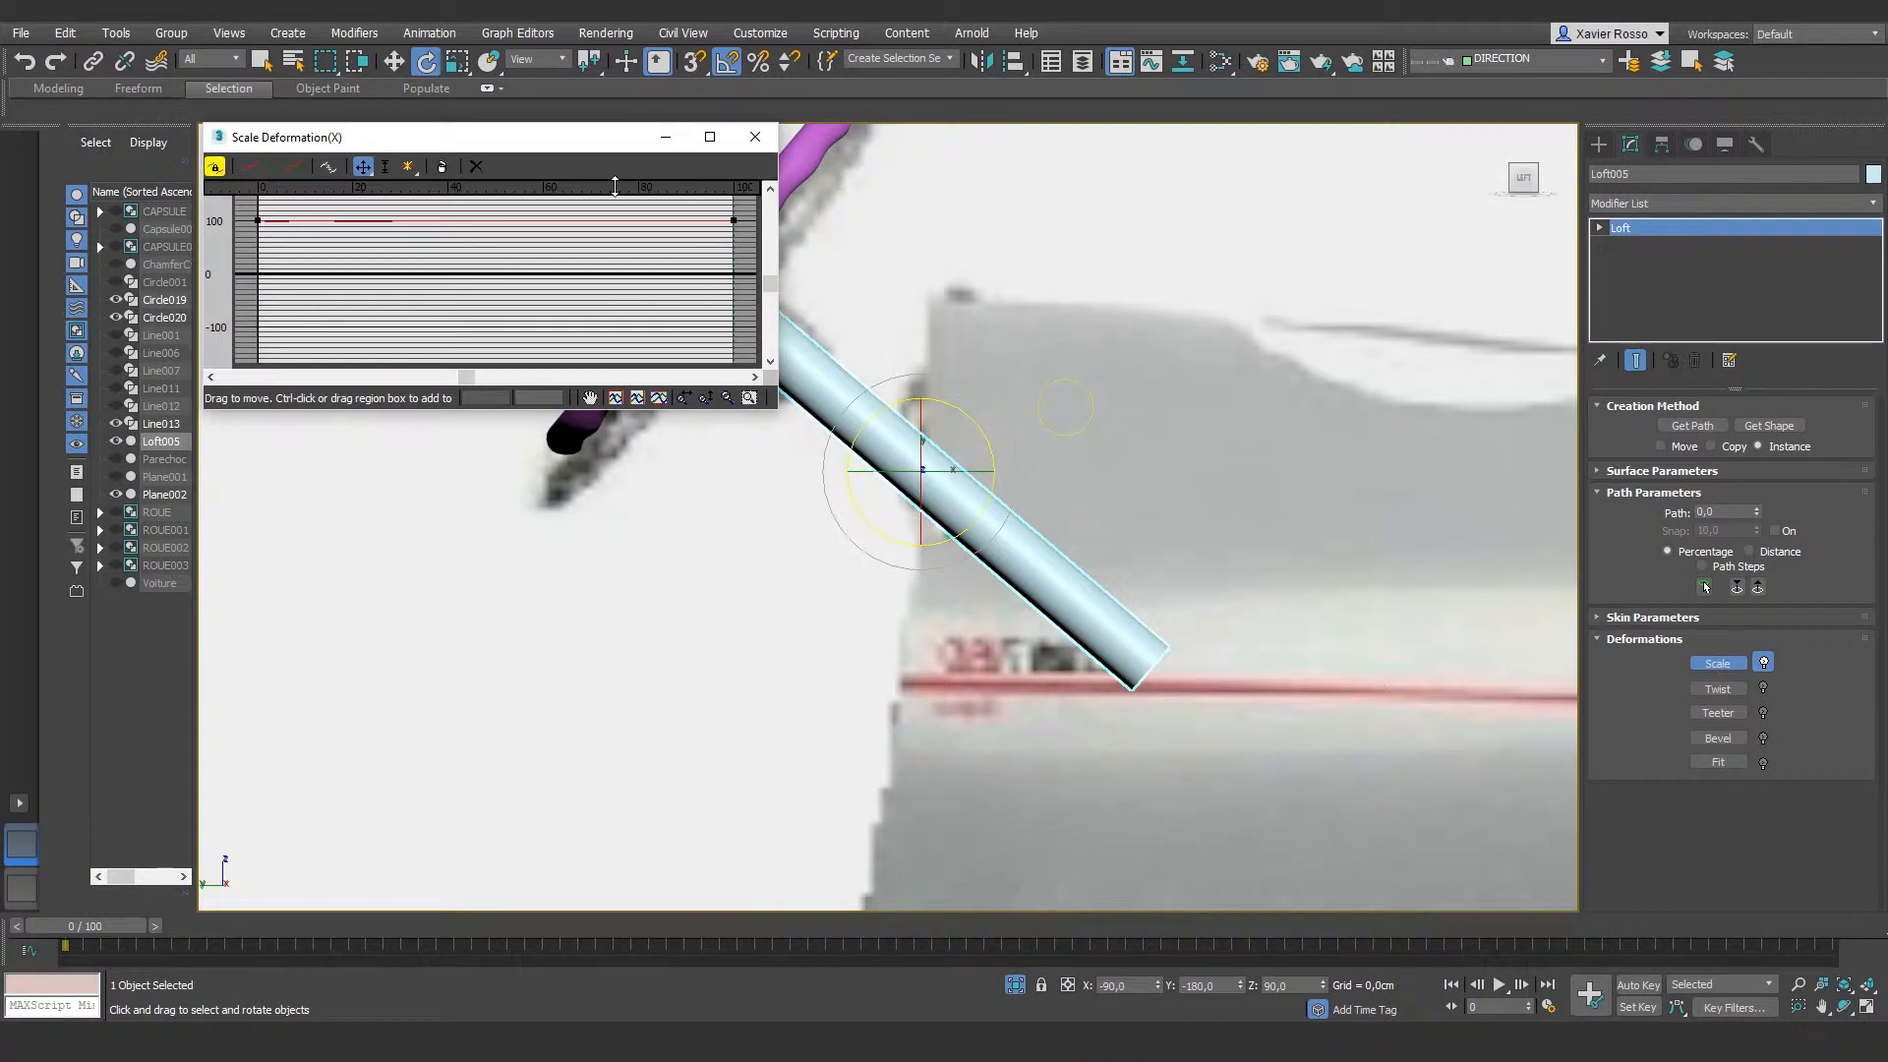
left_click_drag(603, 142, 746, 611)
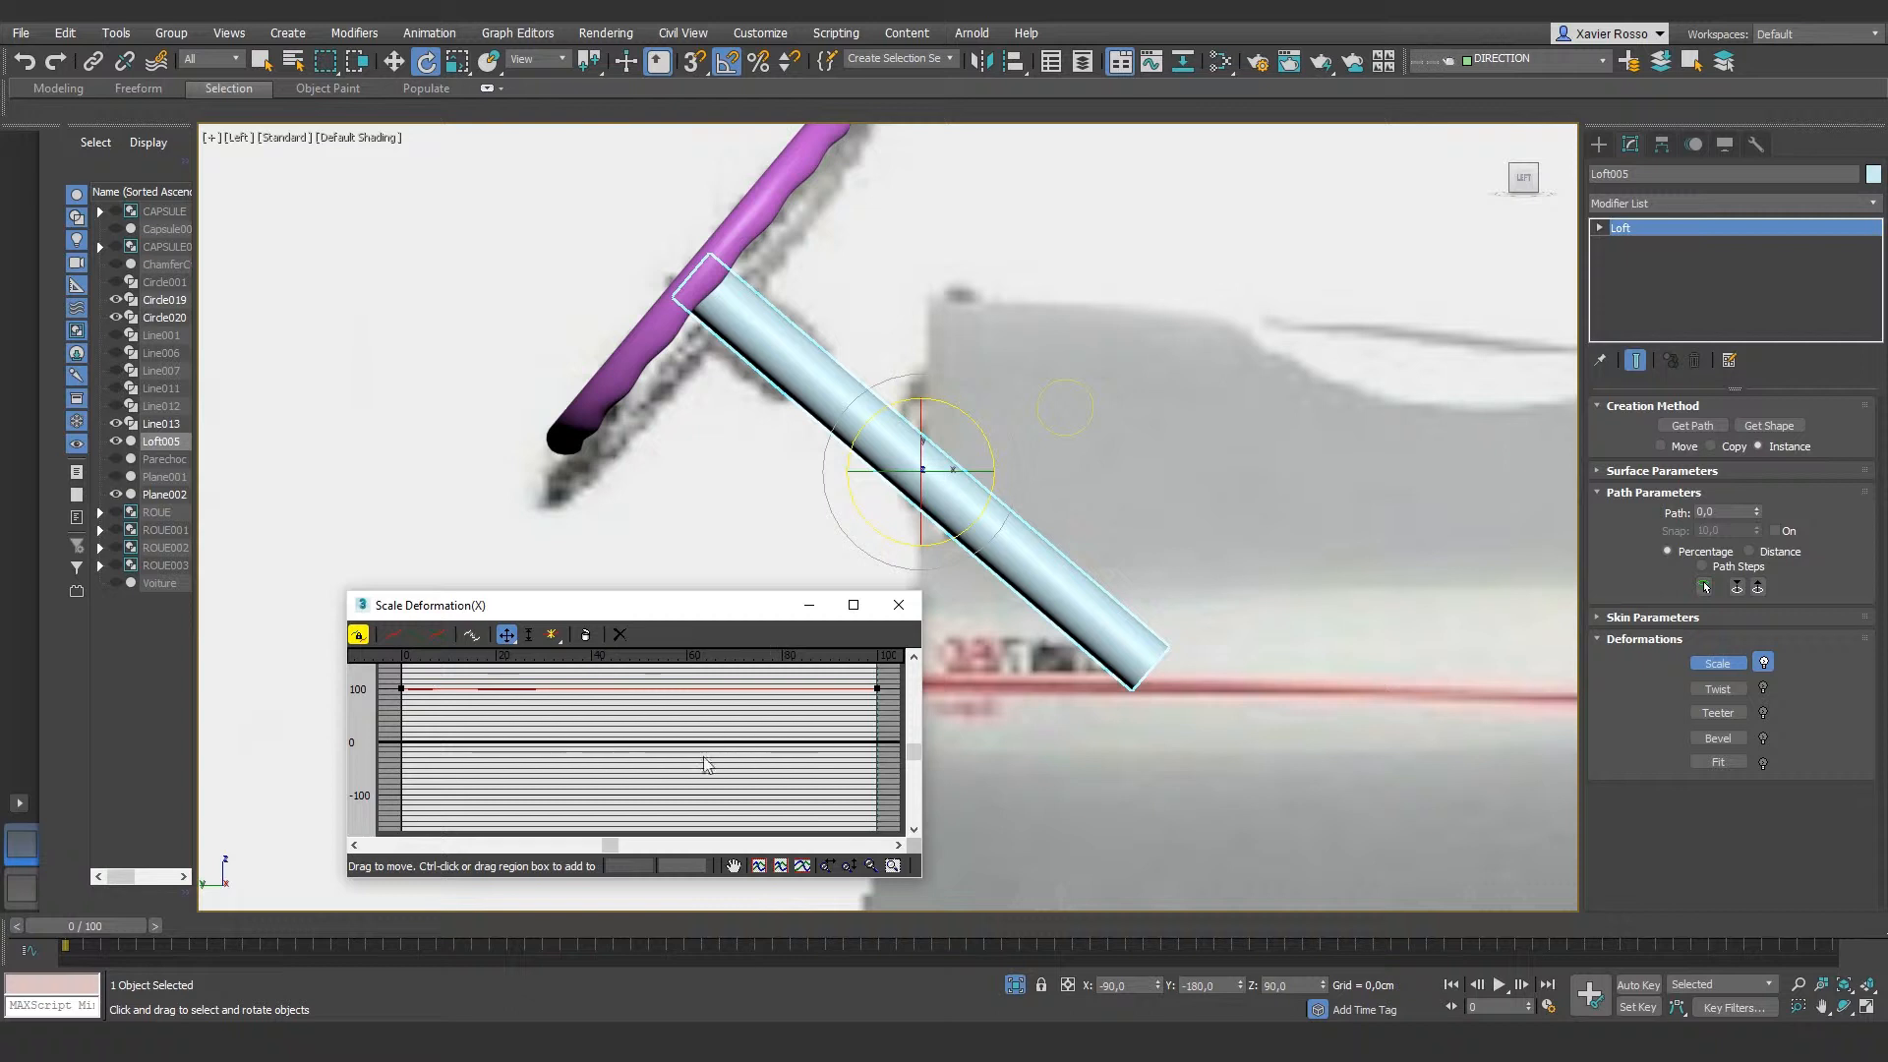
left_click(552, 635)
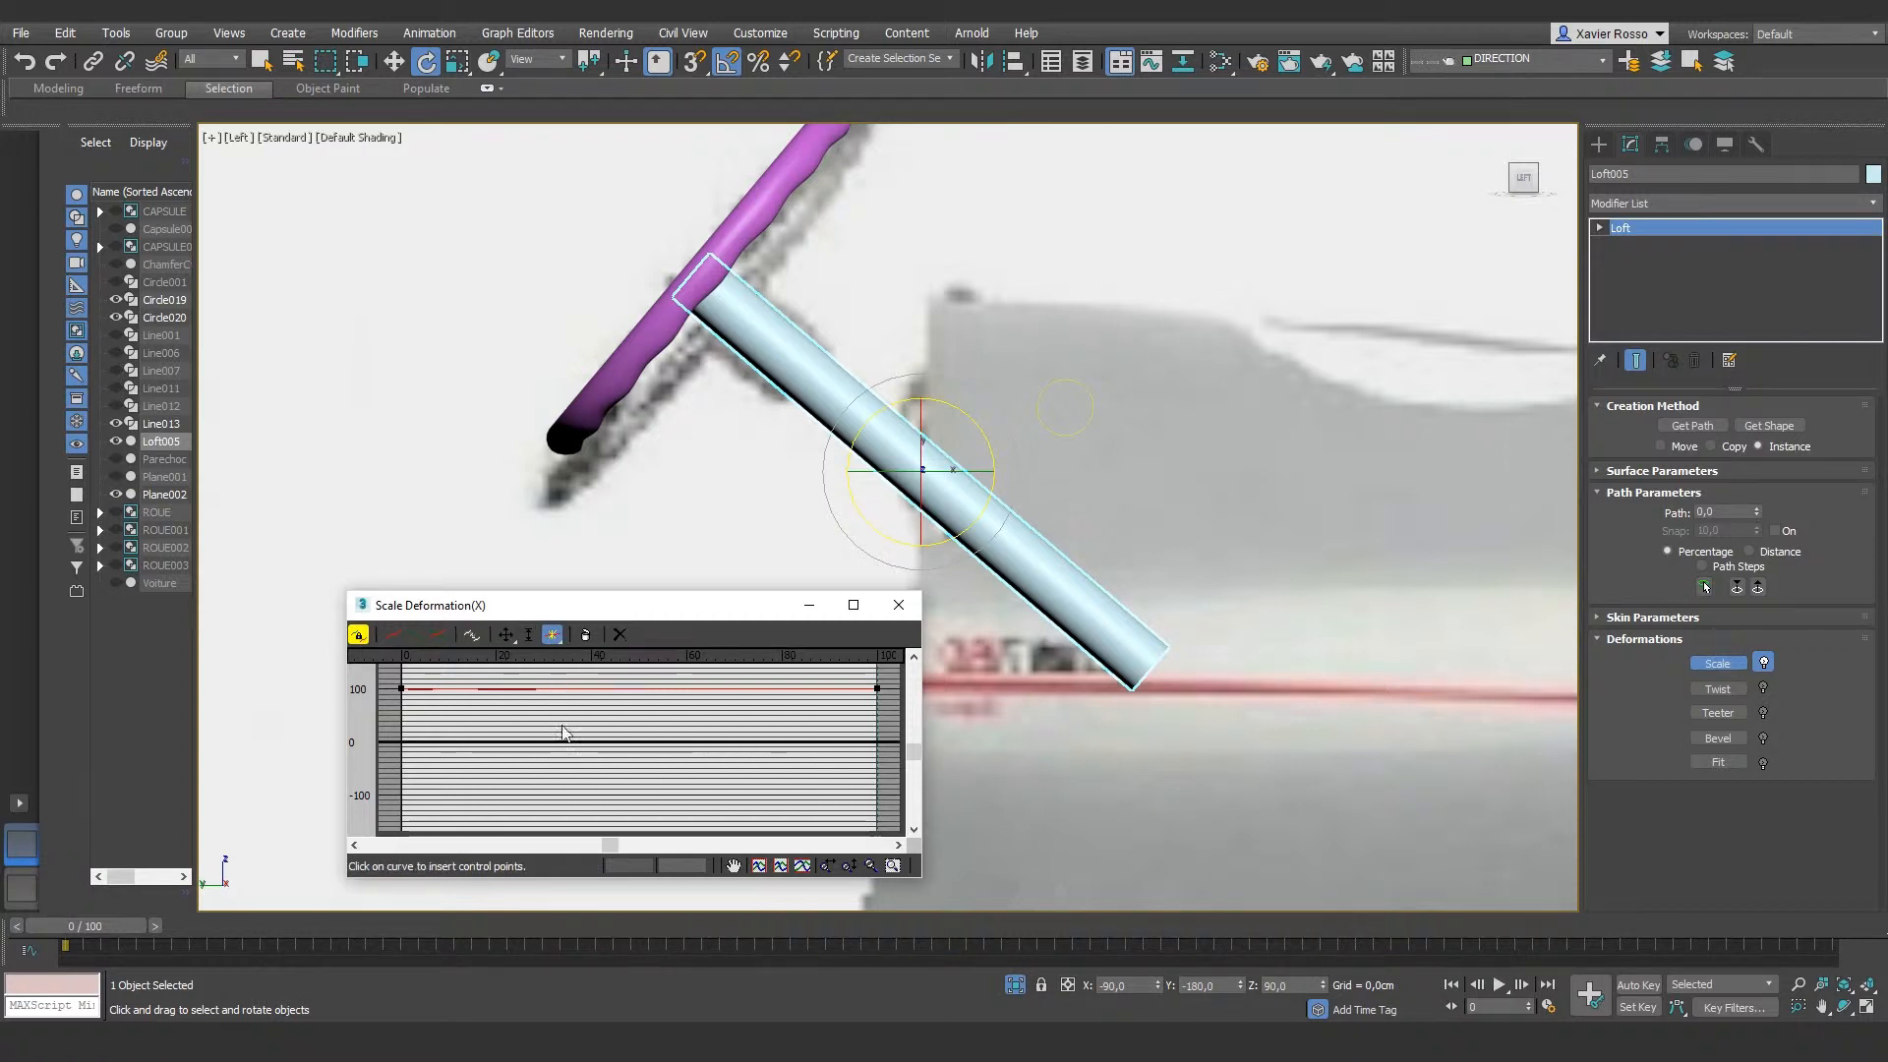
left_click(529, 688)
left_click(565, 688)
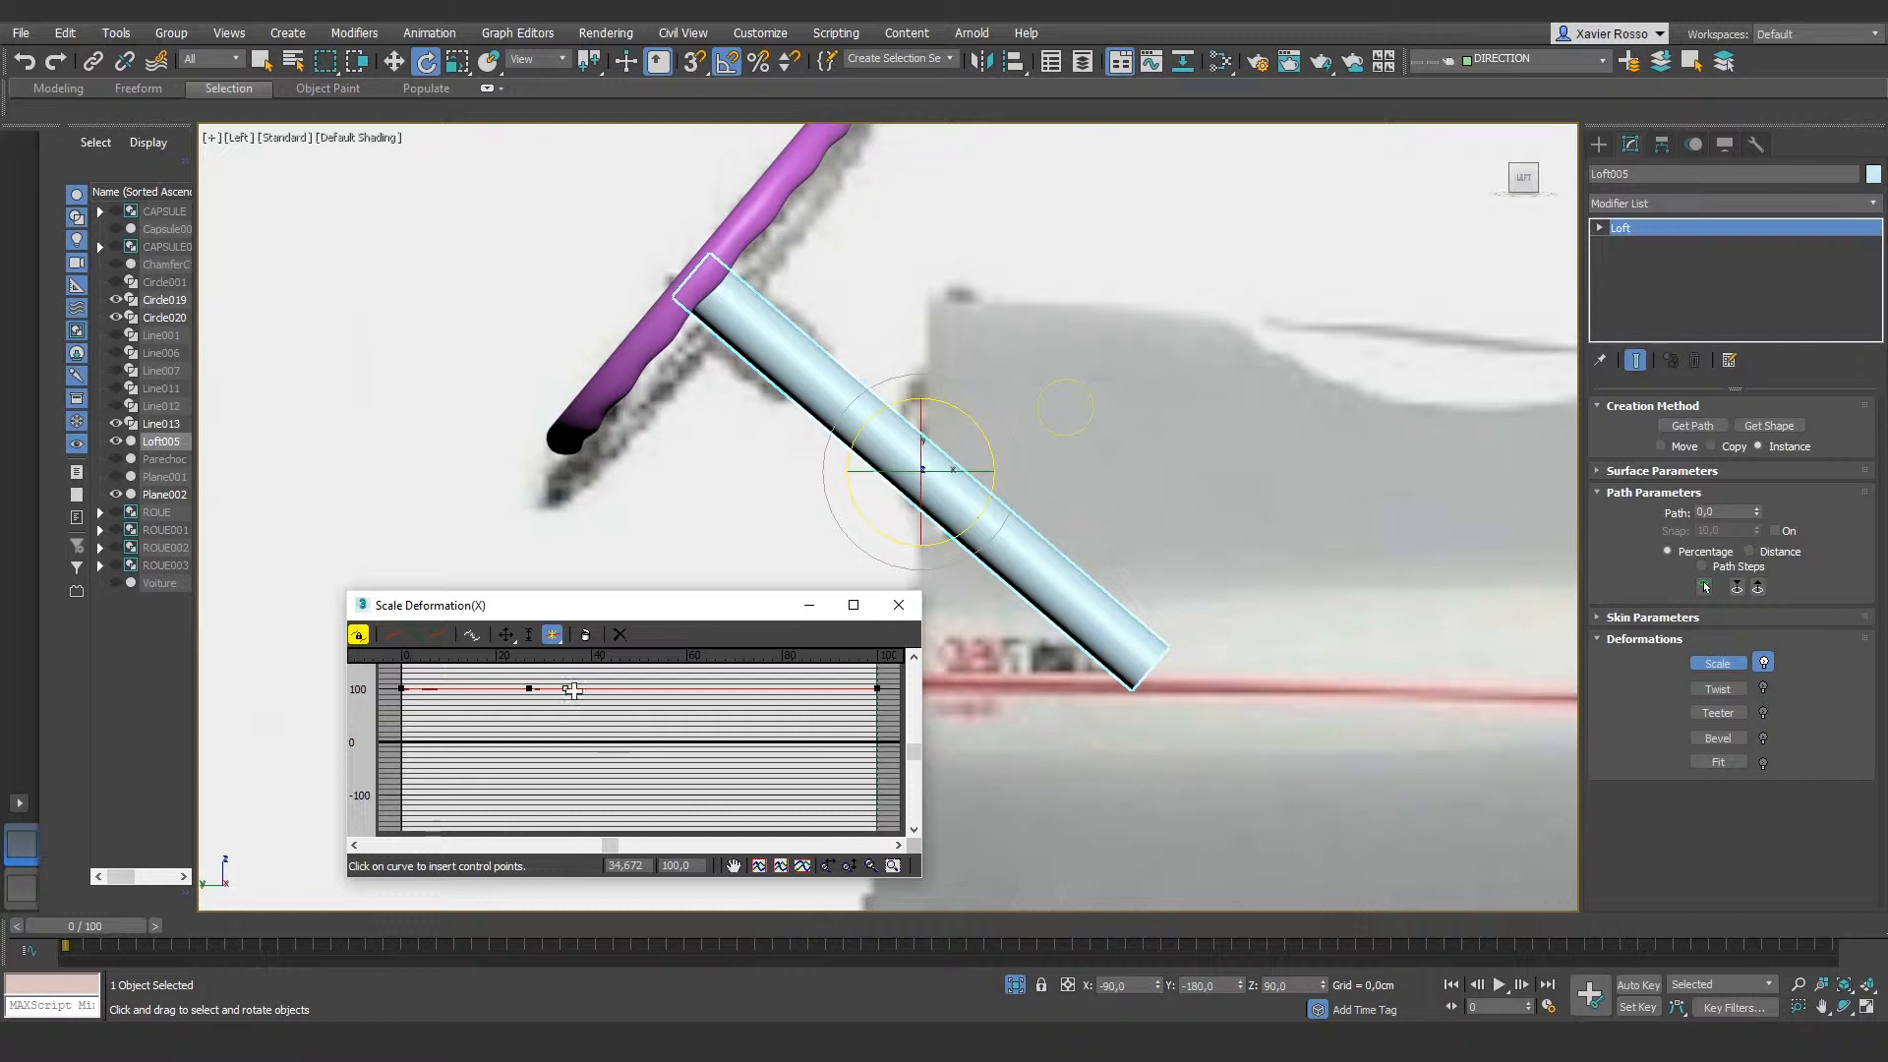
Step: Set the scale of the control point at about 34.7% of the path to 50
left_click(506, 635)
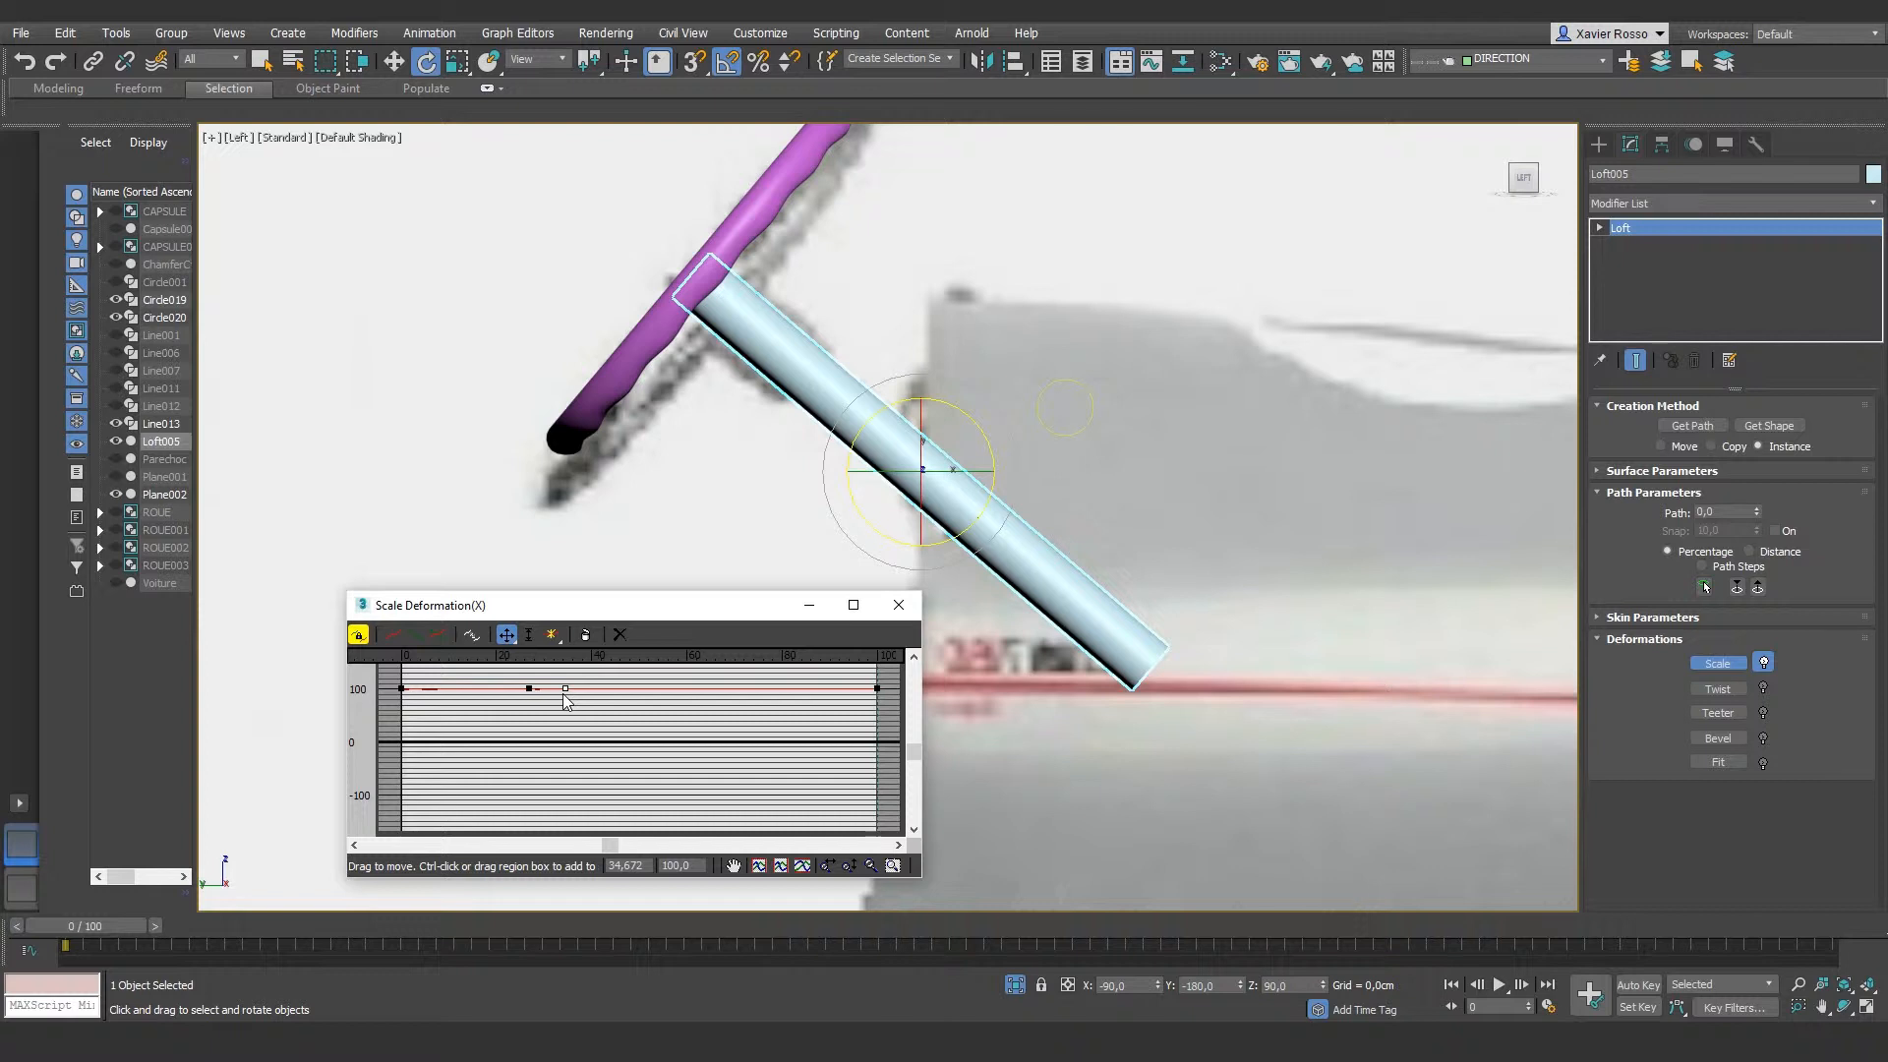
left_click(697, 867)
type("50")
key("Return")
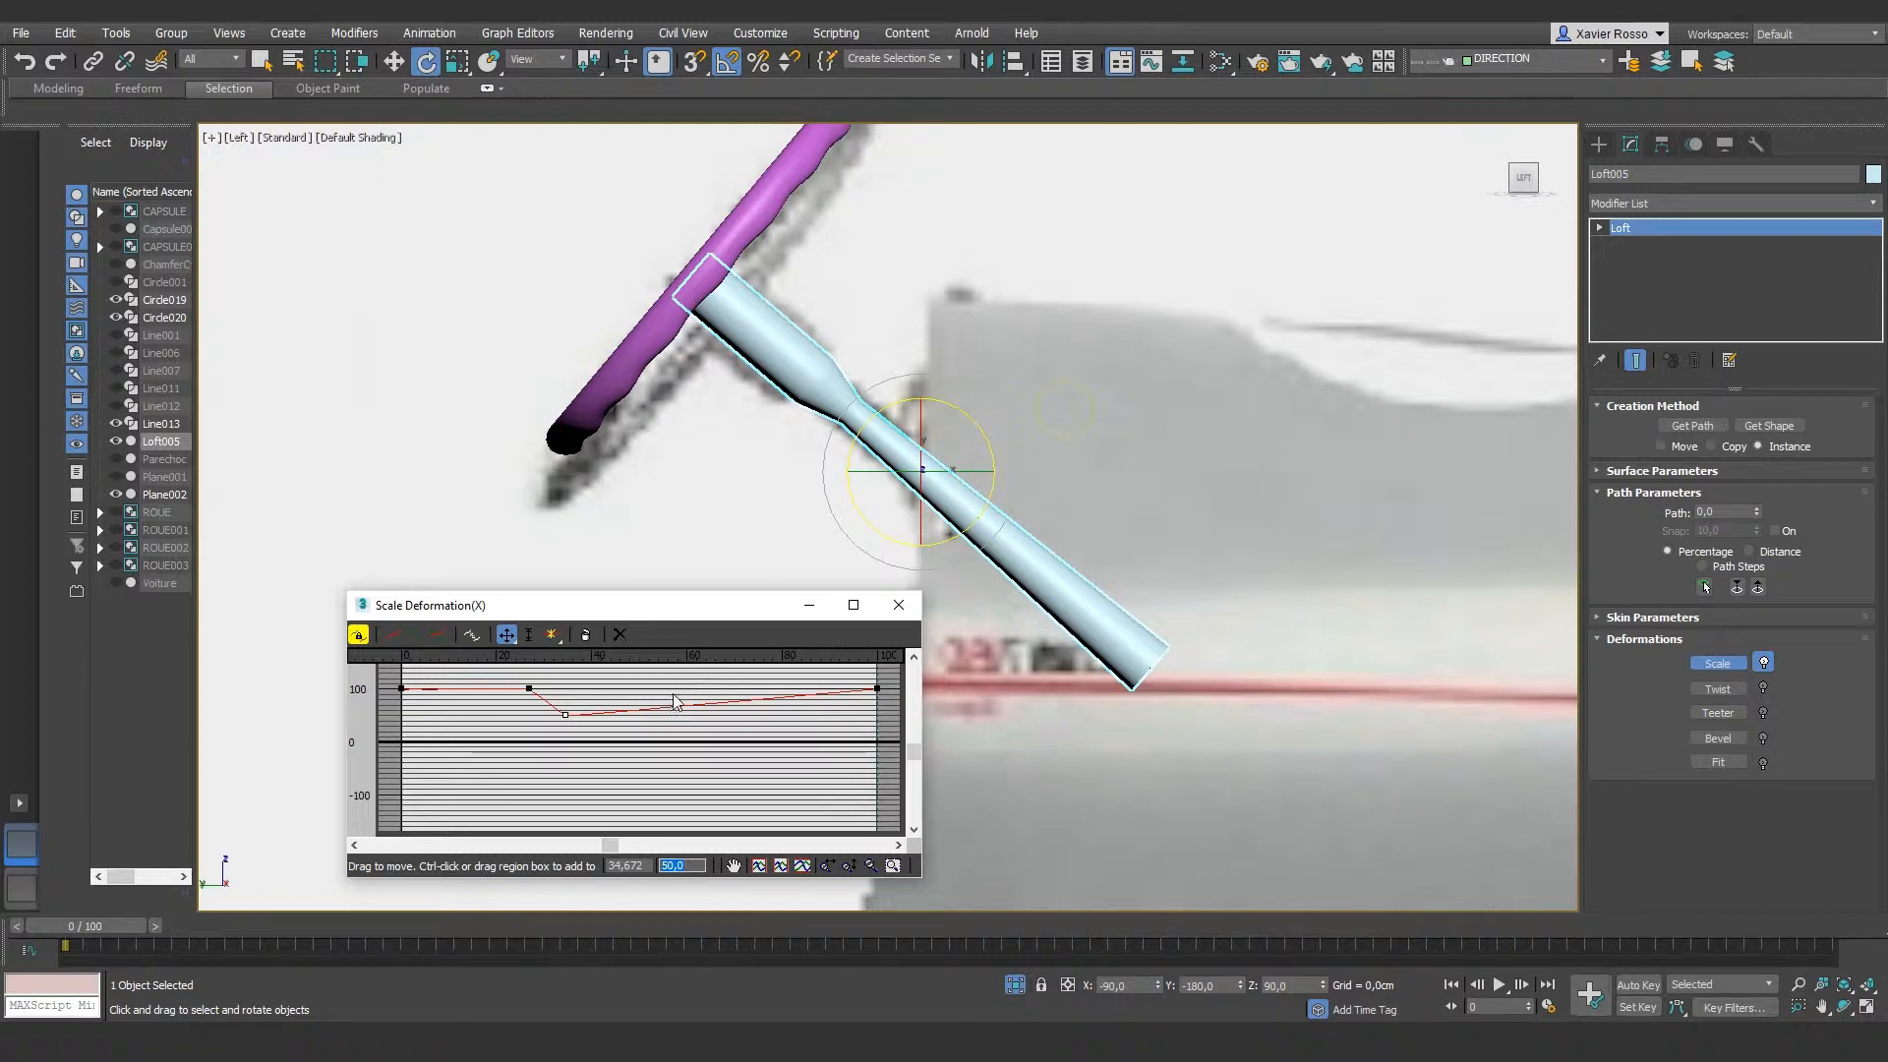
Step: Set the scale of the control point at the end of the path to 50
left_click(877, 689)
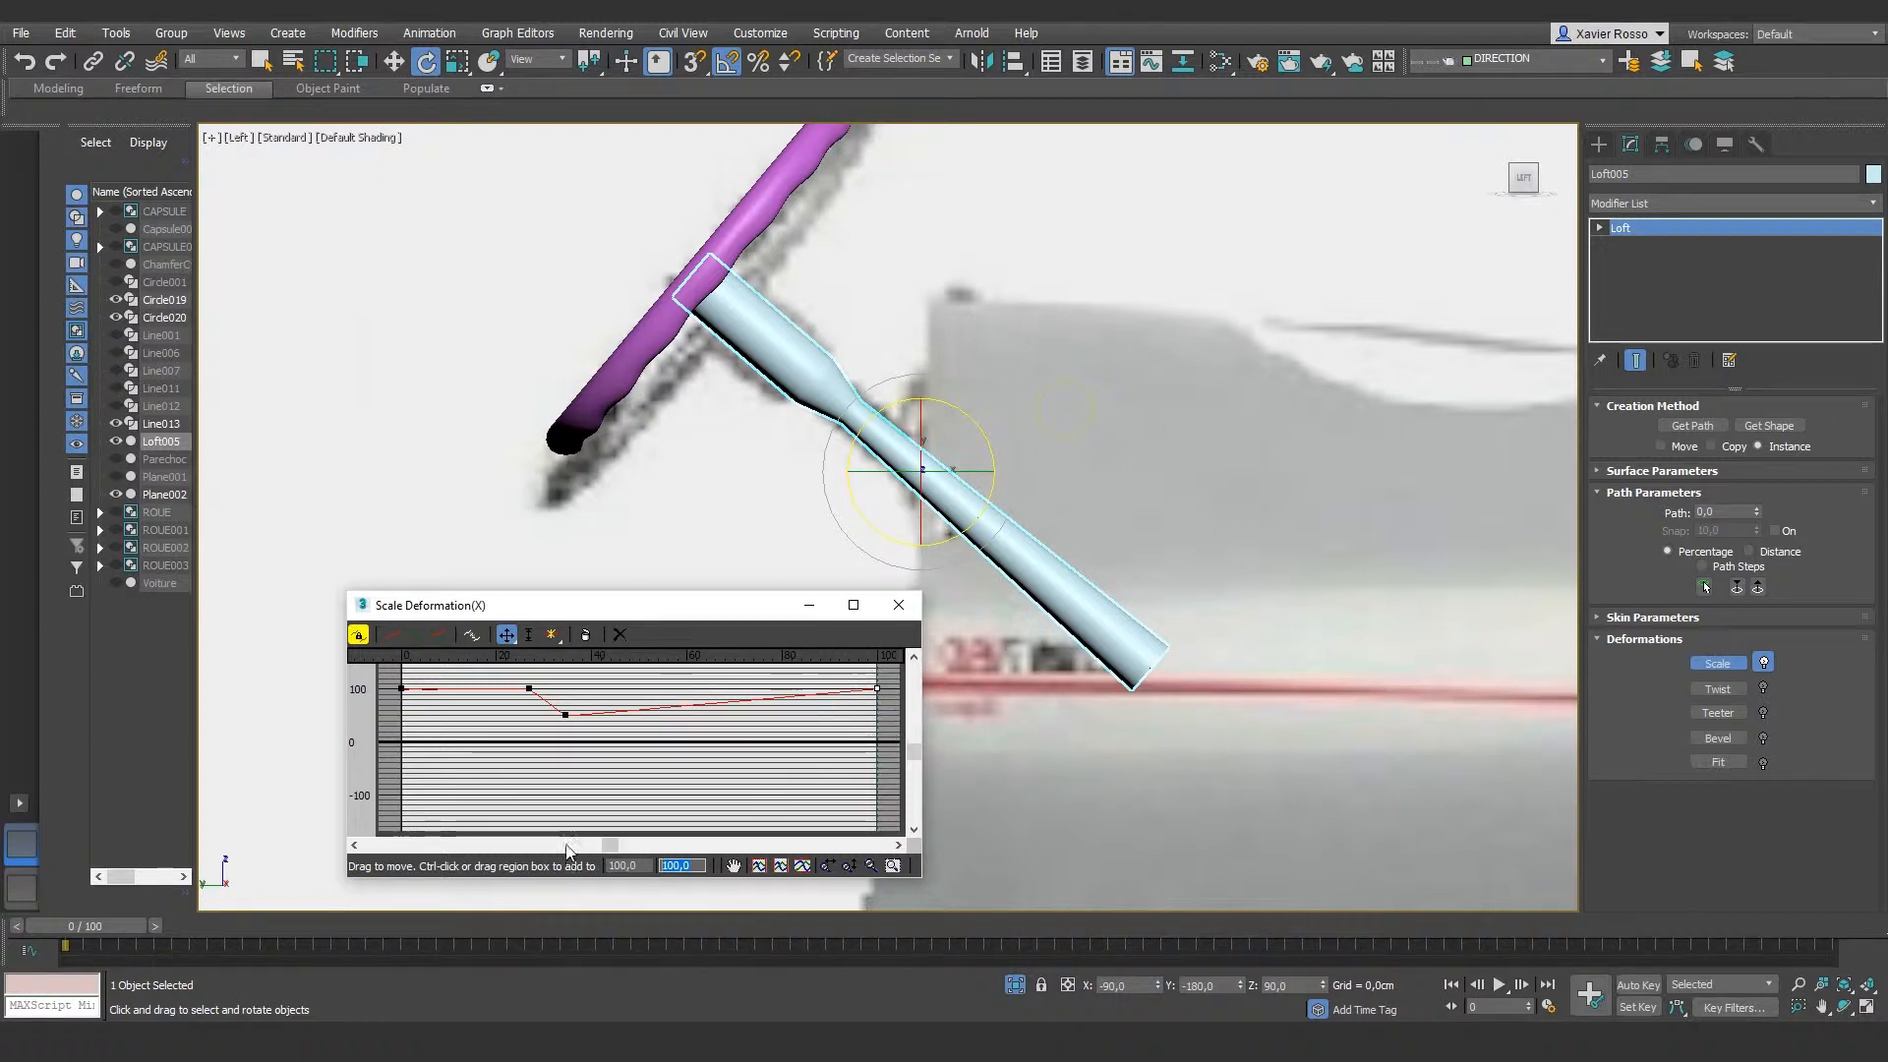
type("50")
key("Return")
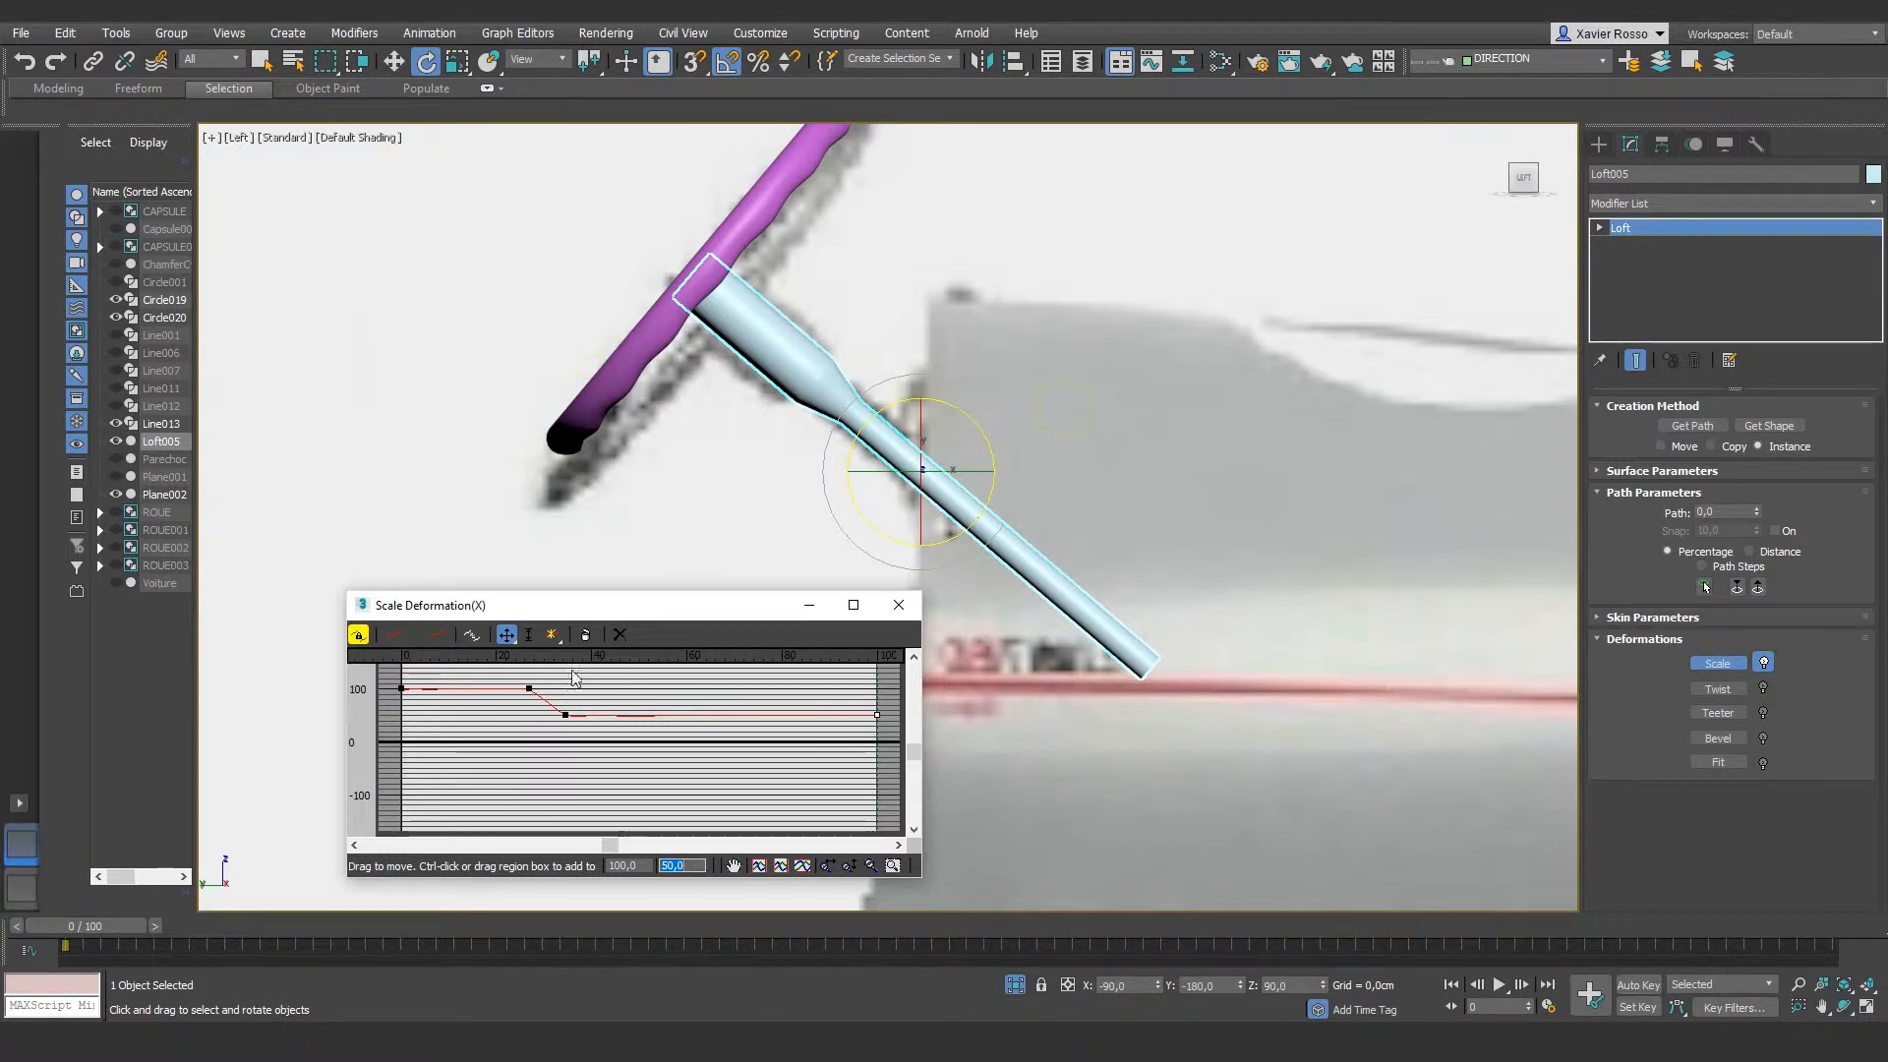
Step: Shift the two middle control points to about 23% and 28% along the path and convert them to Bezier-Smooth
left_click(529, 688)
left_click_drag(529, 688, 476, 749)
right_click(530, 715)
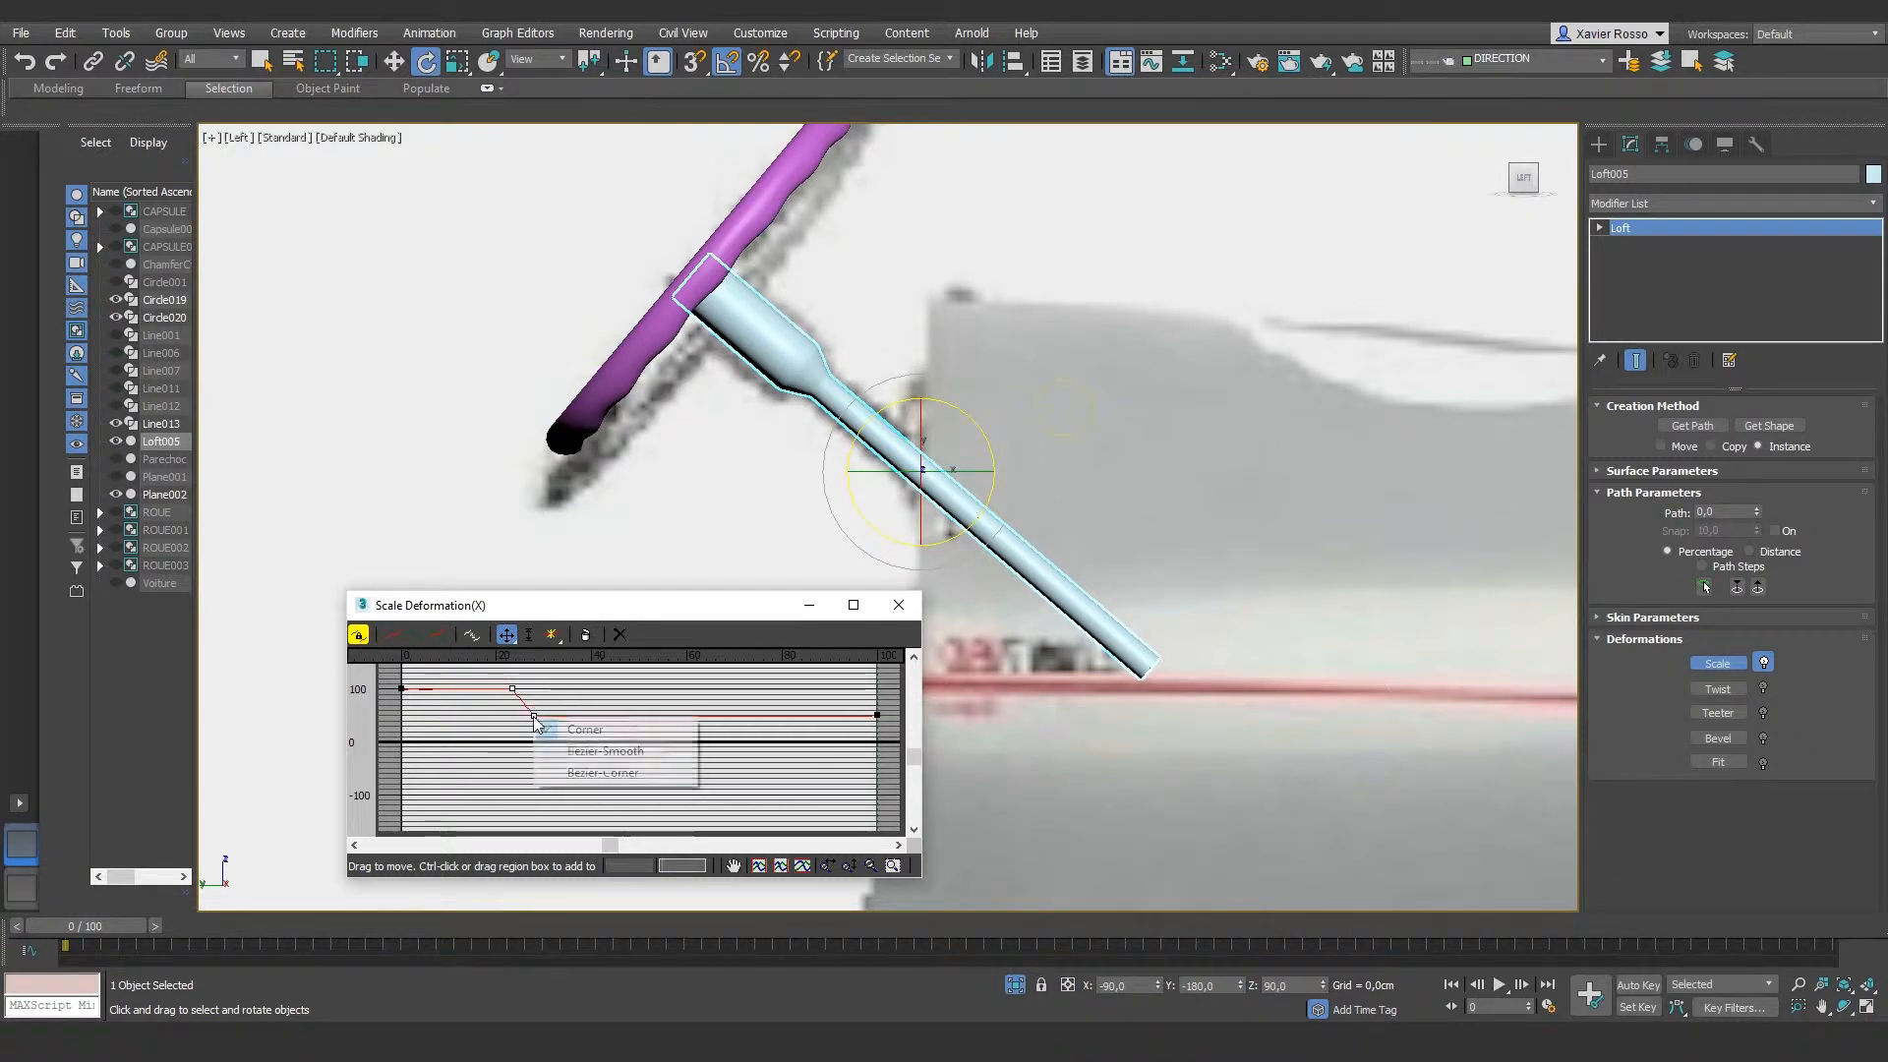
left_click(588, 751)
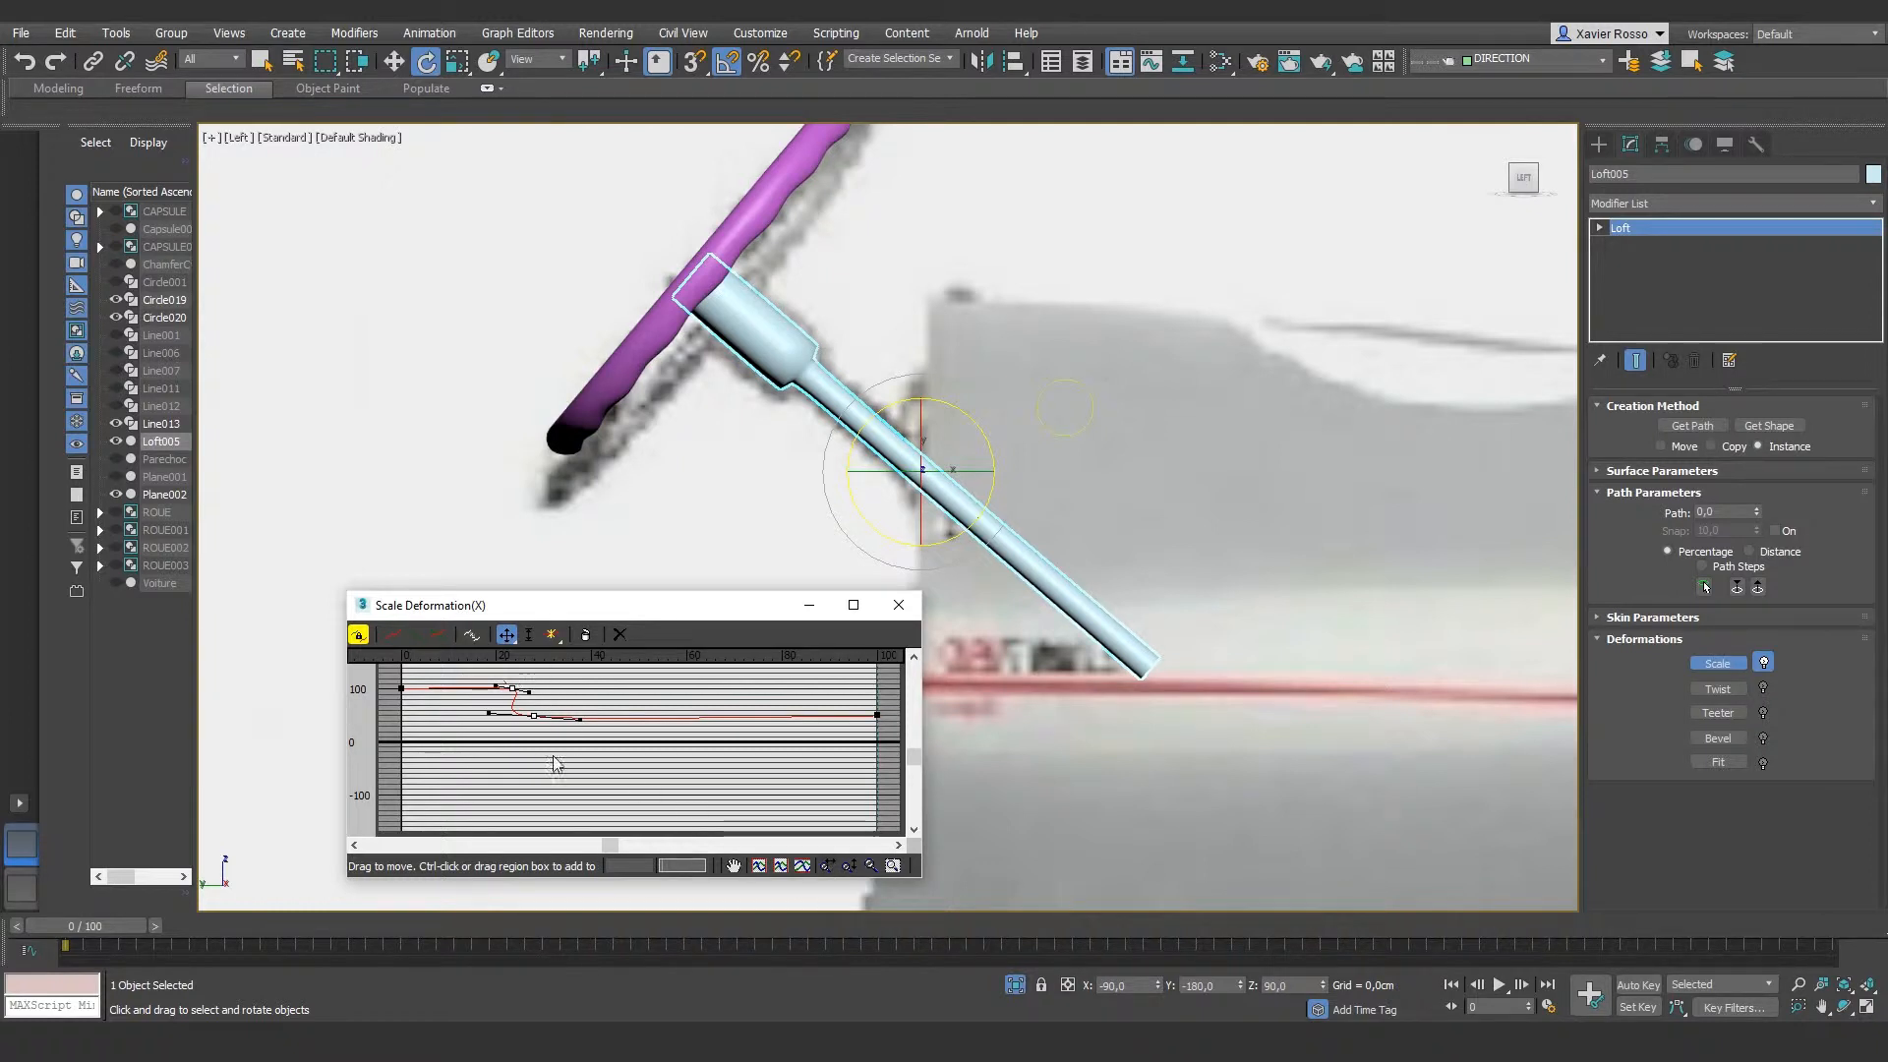
Step: Level the Bezier handles of both middle control points for a smooth transition from the thick to the thin section
left_click(758, 865)
left_click(827, 866)
left_click_drag(608, 789, 507, 845)
left_click(506, 634)
left_click_drag(593, 702, 598, 691)
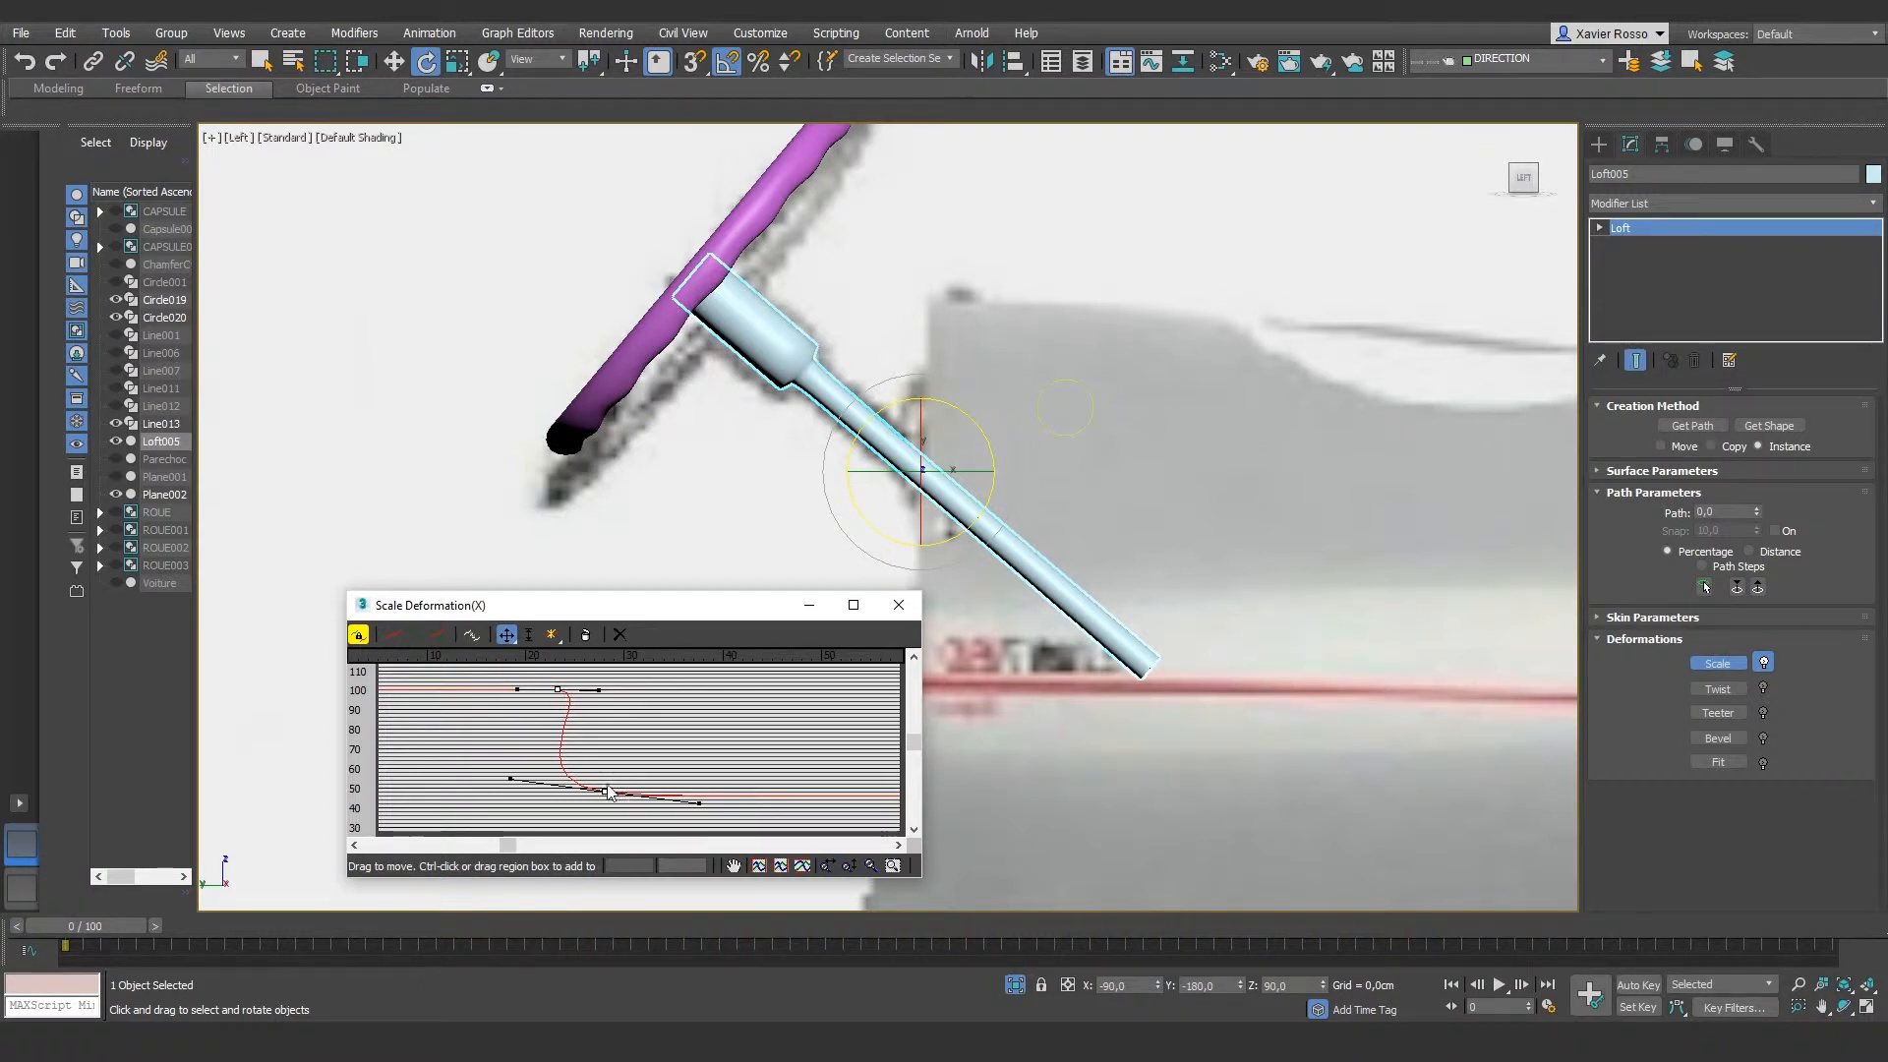
left_click_drag(690, 790, 660, 789)
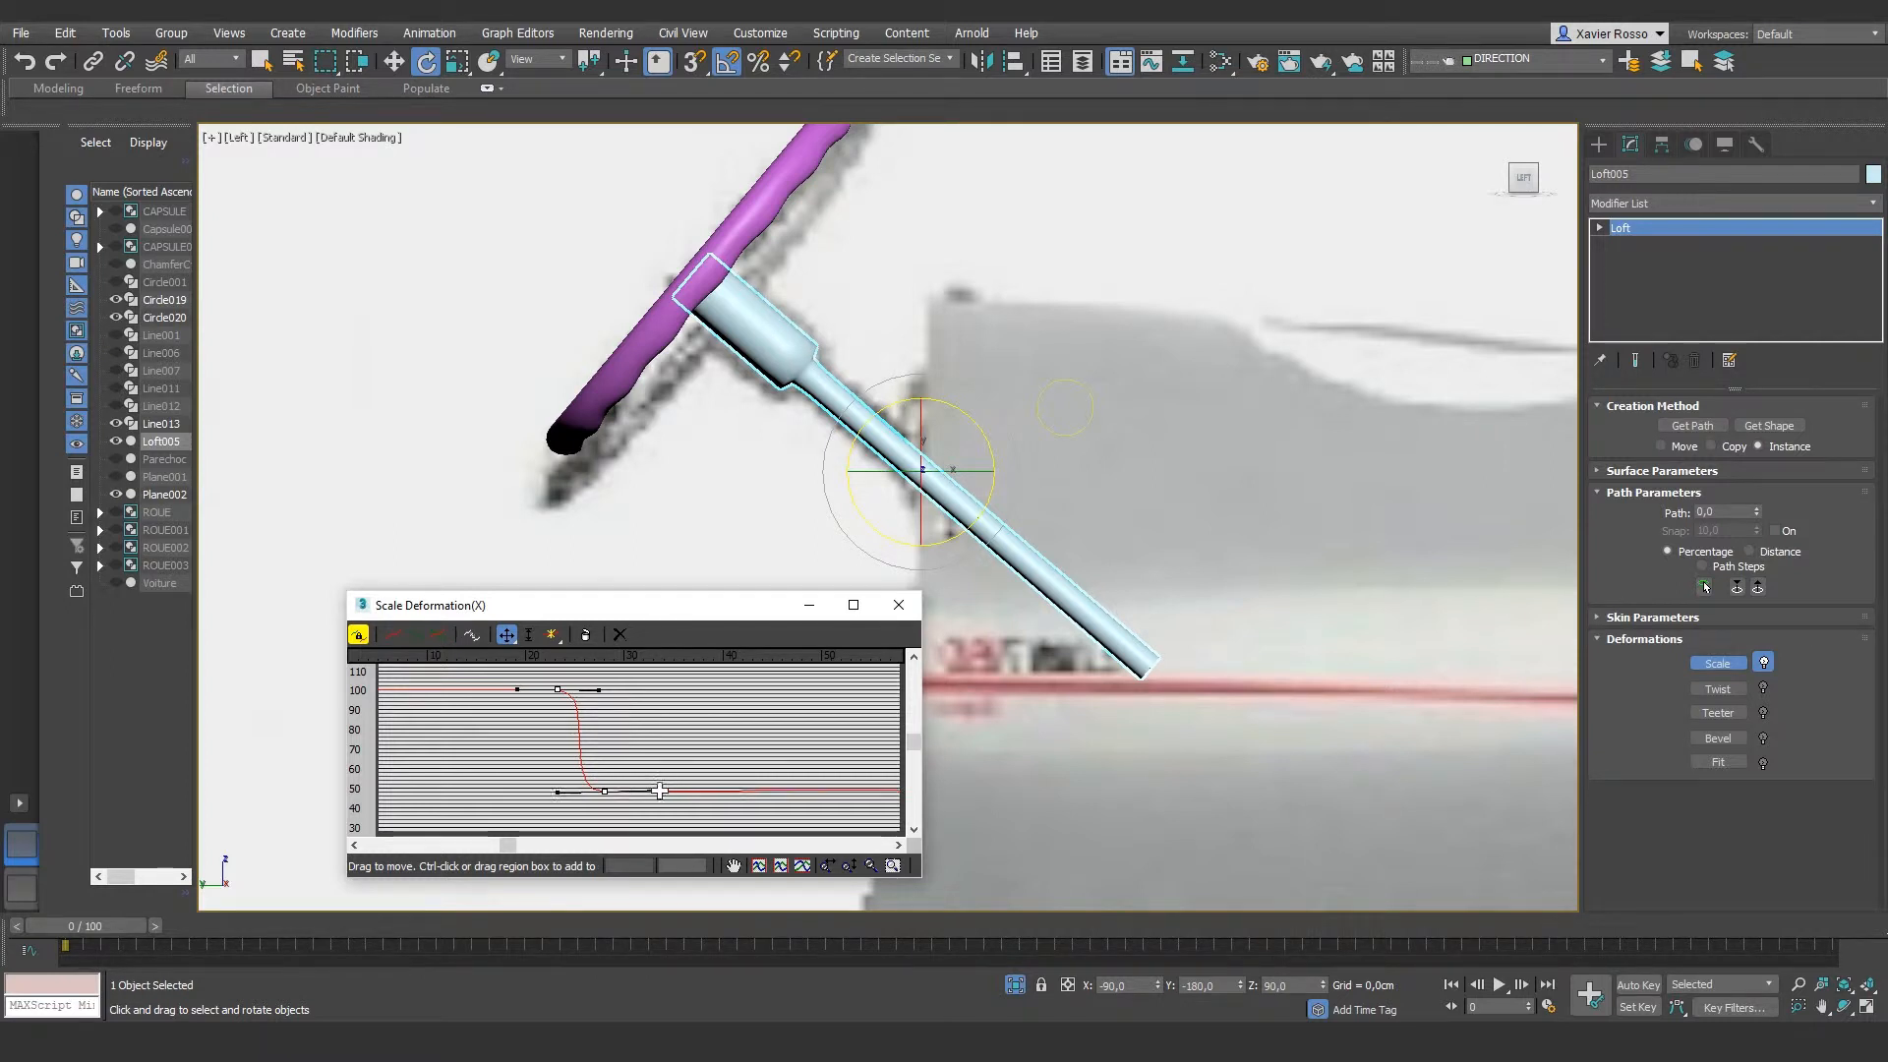
Step: Move the upper middle control point to about 20% along the path at a scale of about 100
left_click(558, 689)
mouse_move(559, 693)
left_mouse_down()
mouse_move(512, 688)
mouse_move(553, 691)
left_mouse_up()
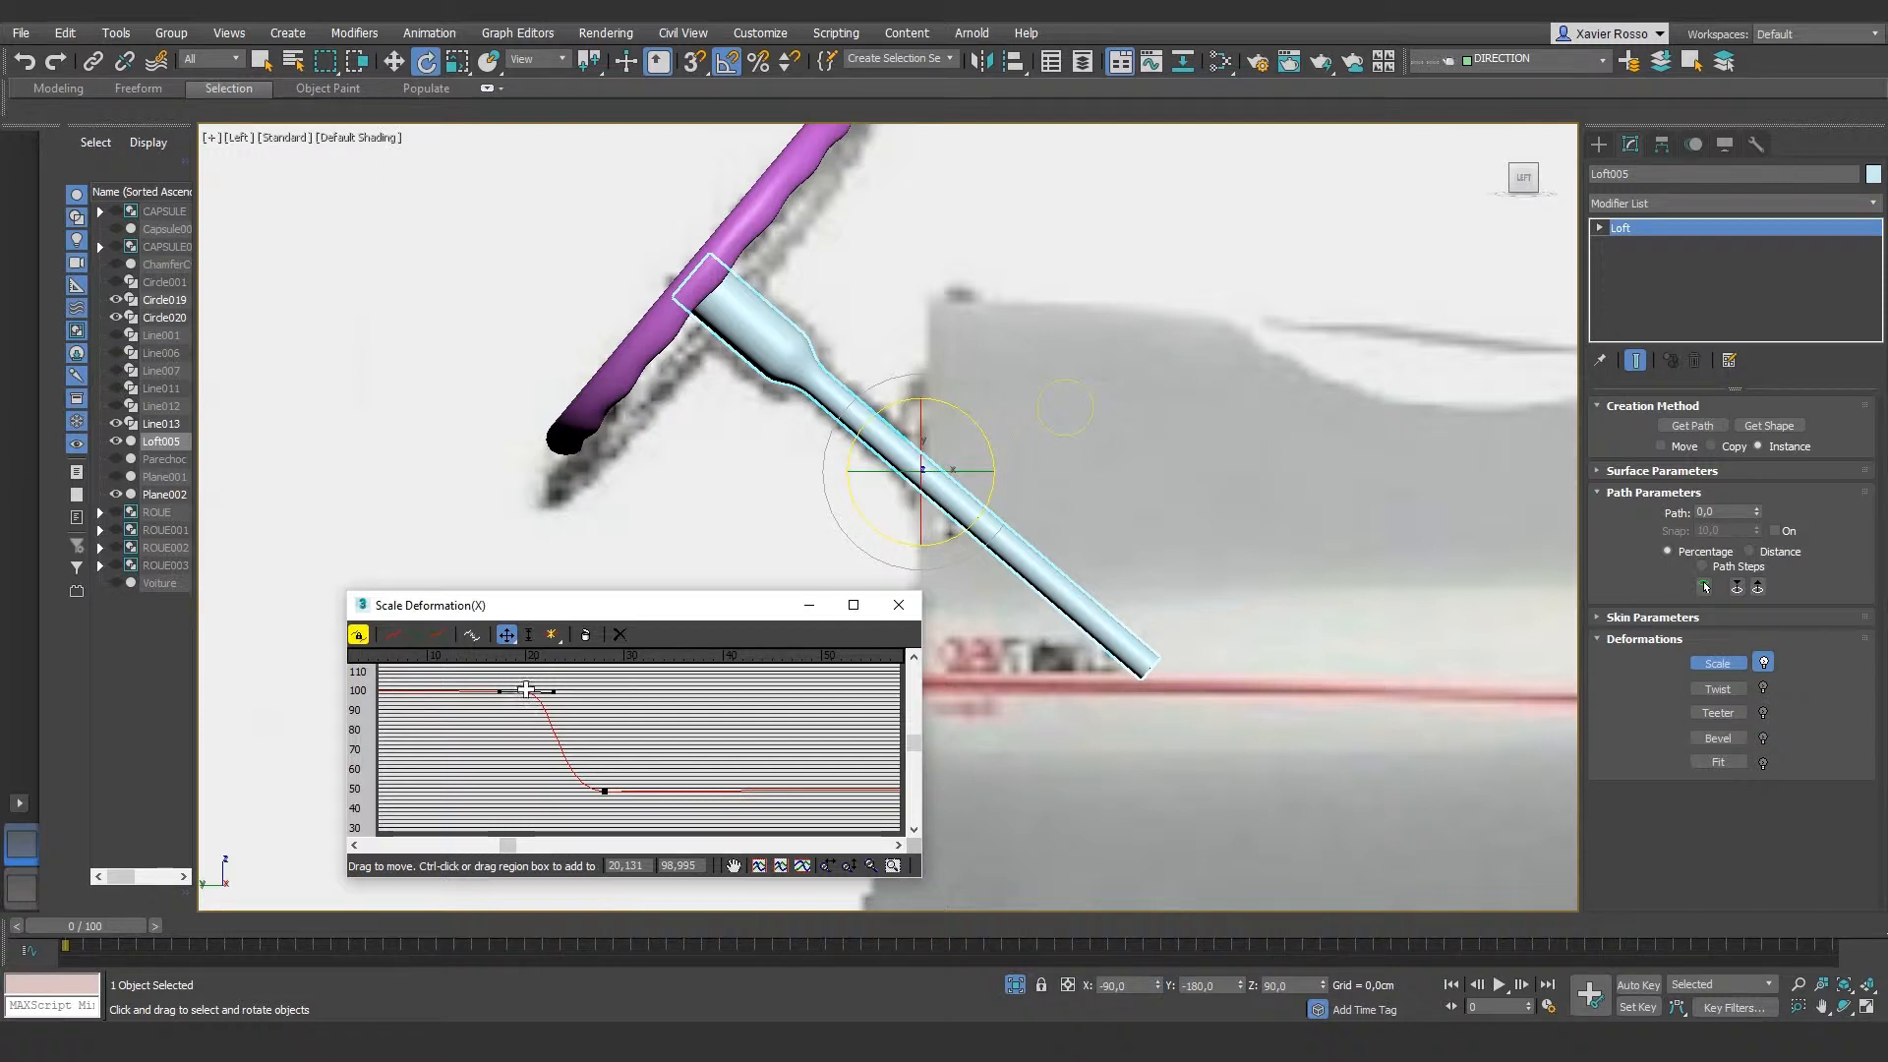
left_click_drag(526, 689, 526, 688)
Step: Set the scale of the control point at about 28% to 50 and make its Bezier handles horizontal
left_click(605, 790)
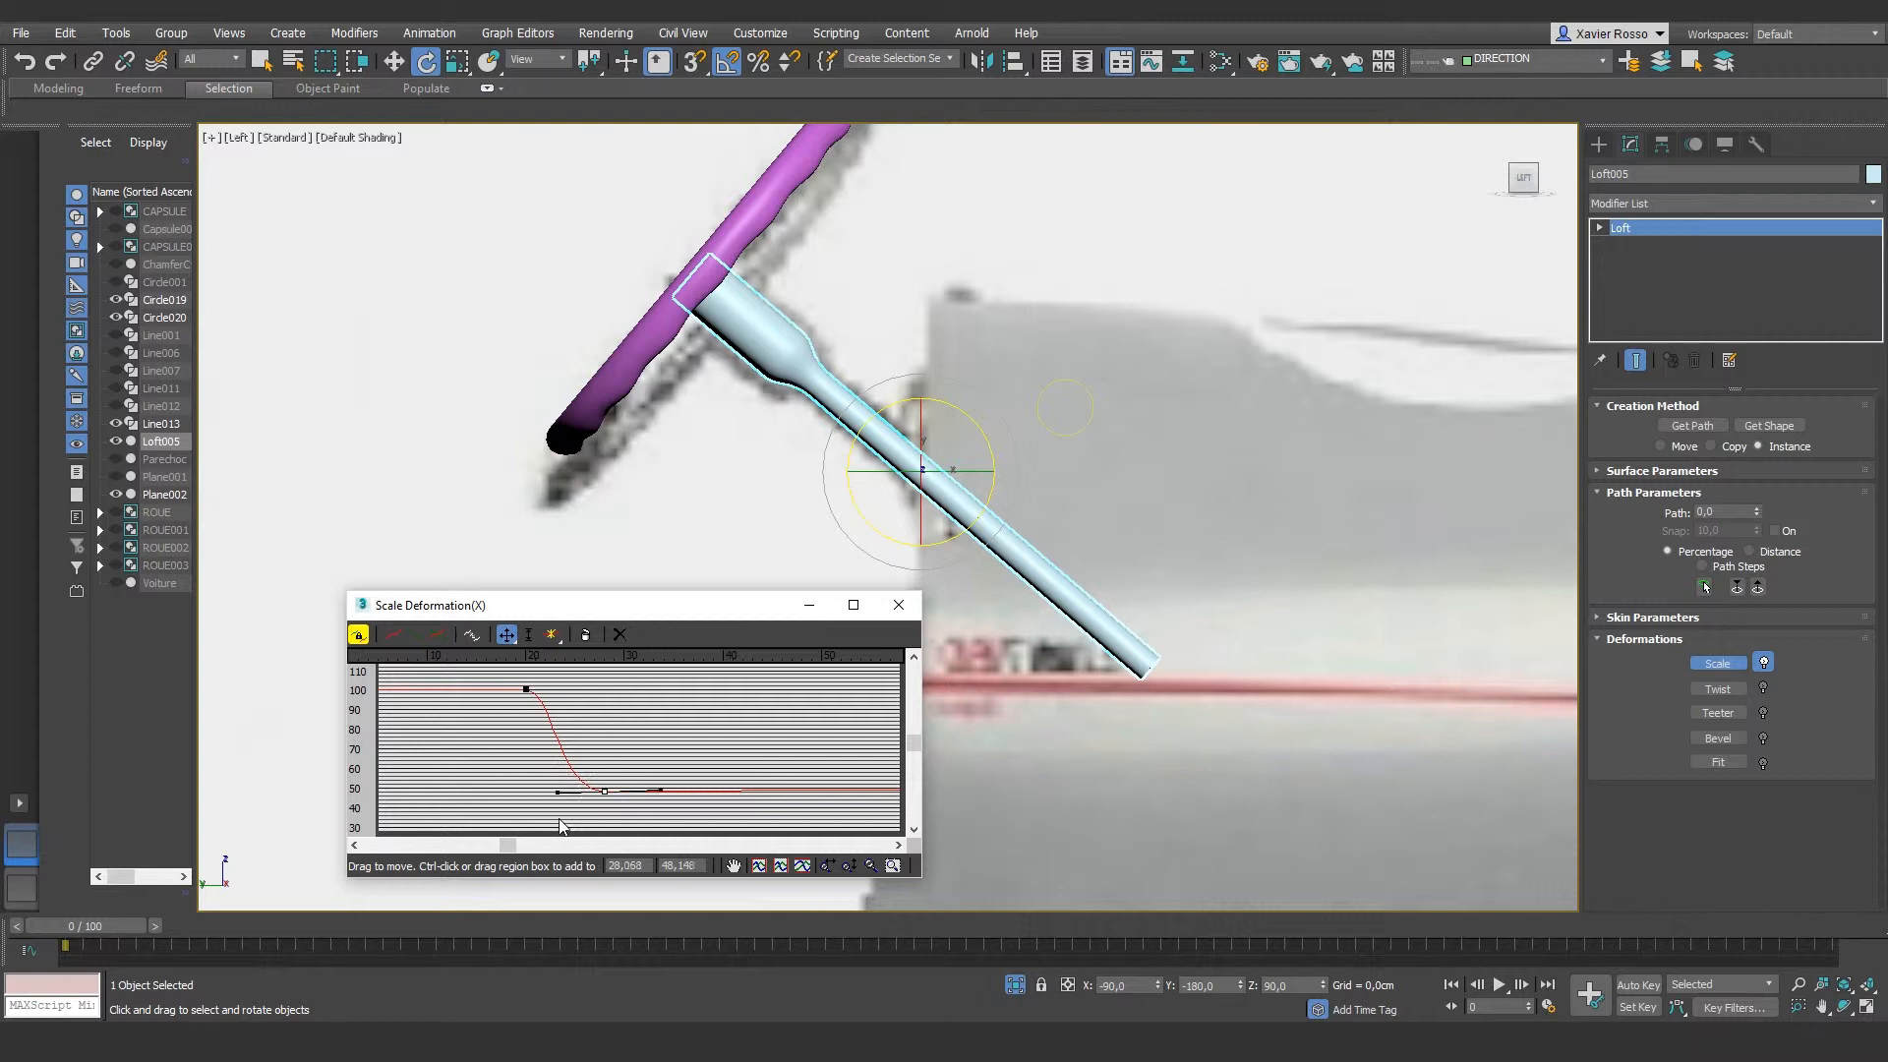
left_click(678, 865)
type("50")
key("Return")
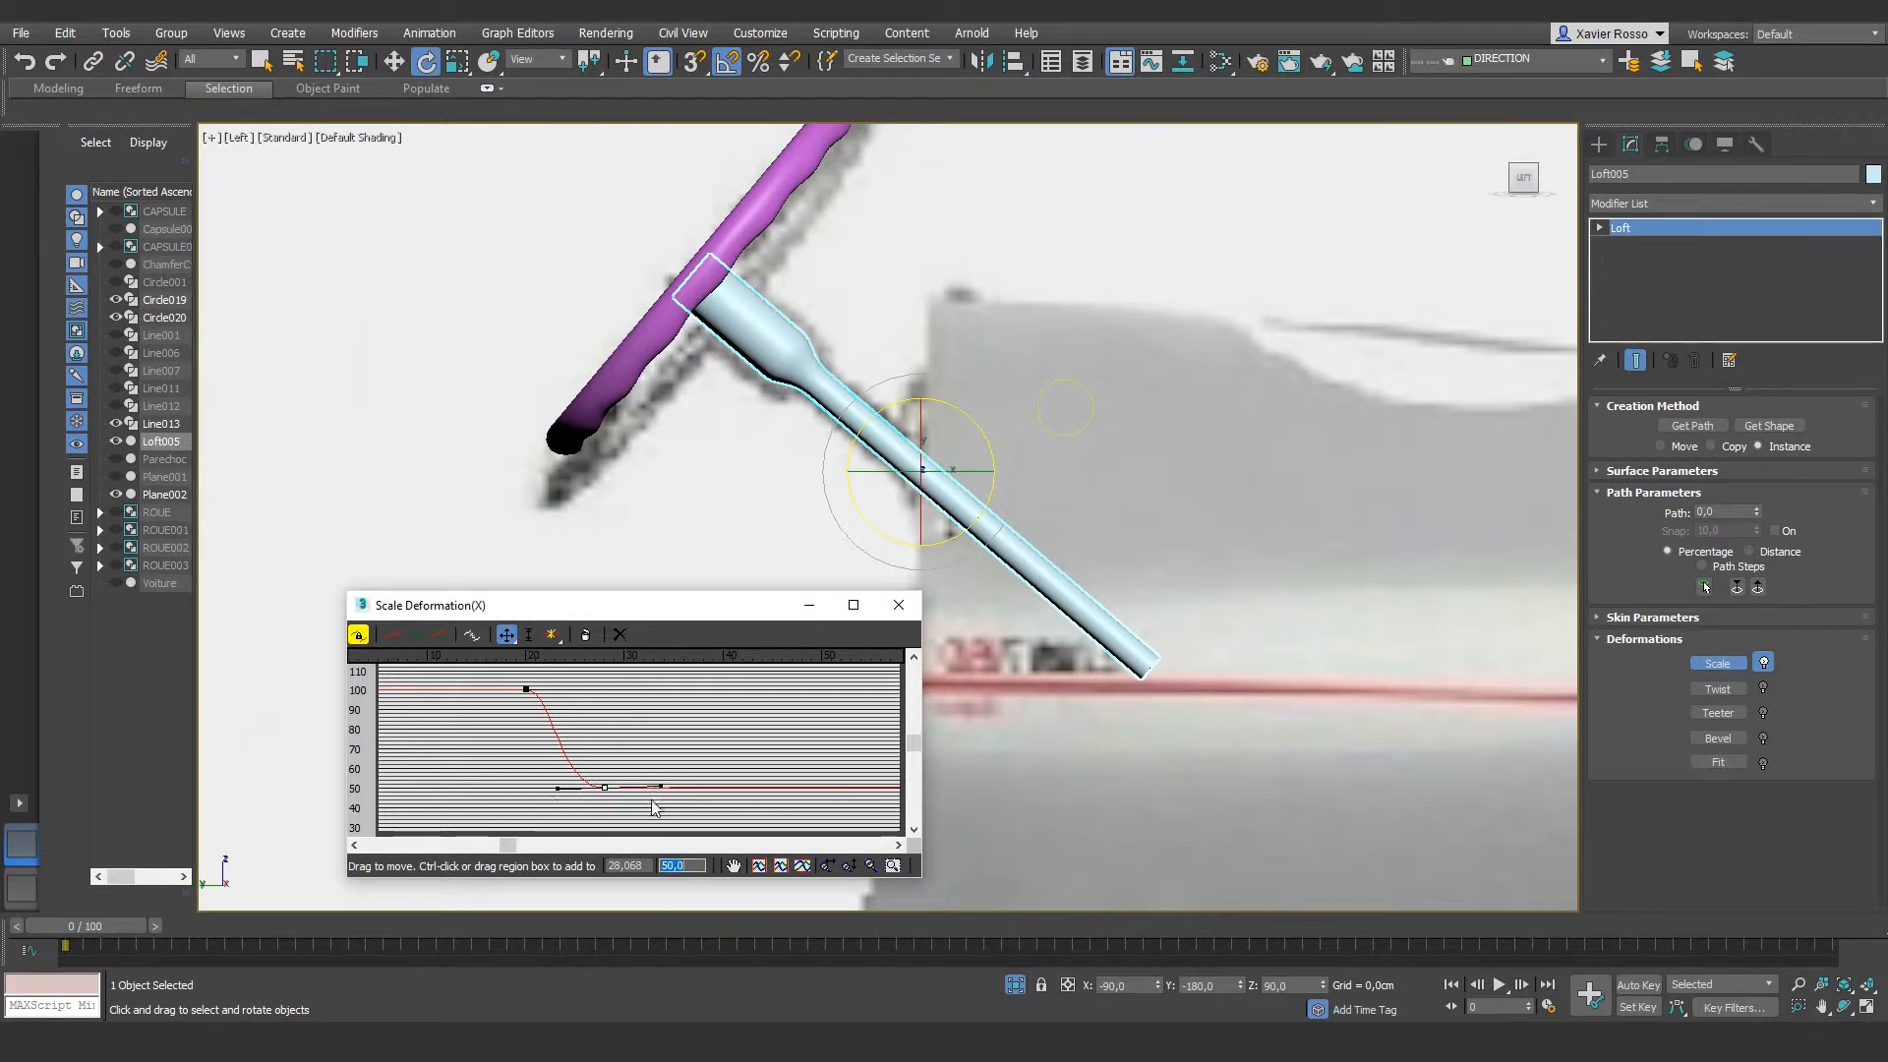
left_click_drag(660, 785, 658, 788)
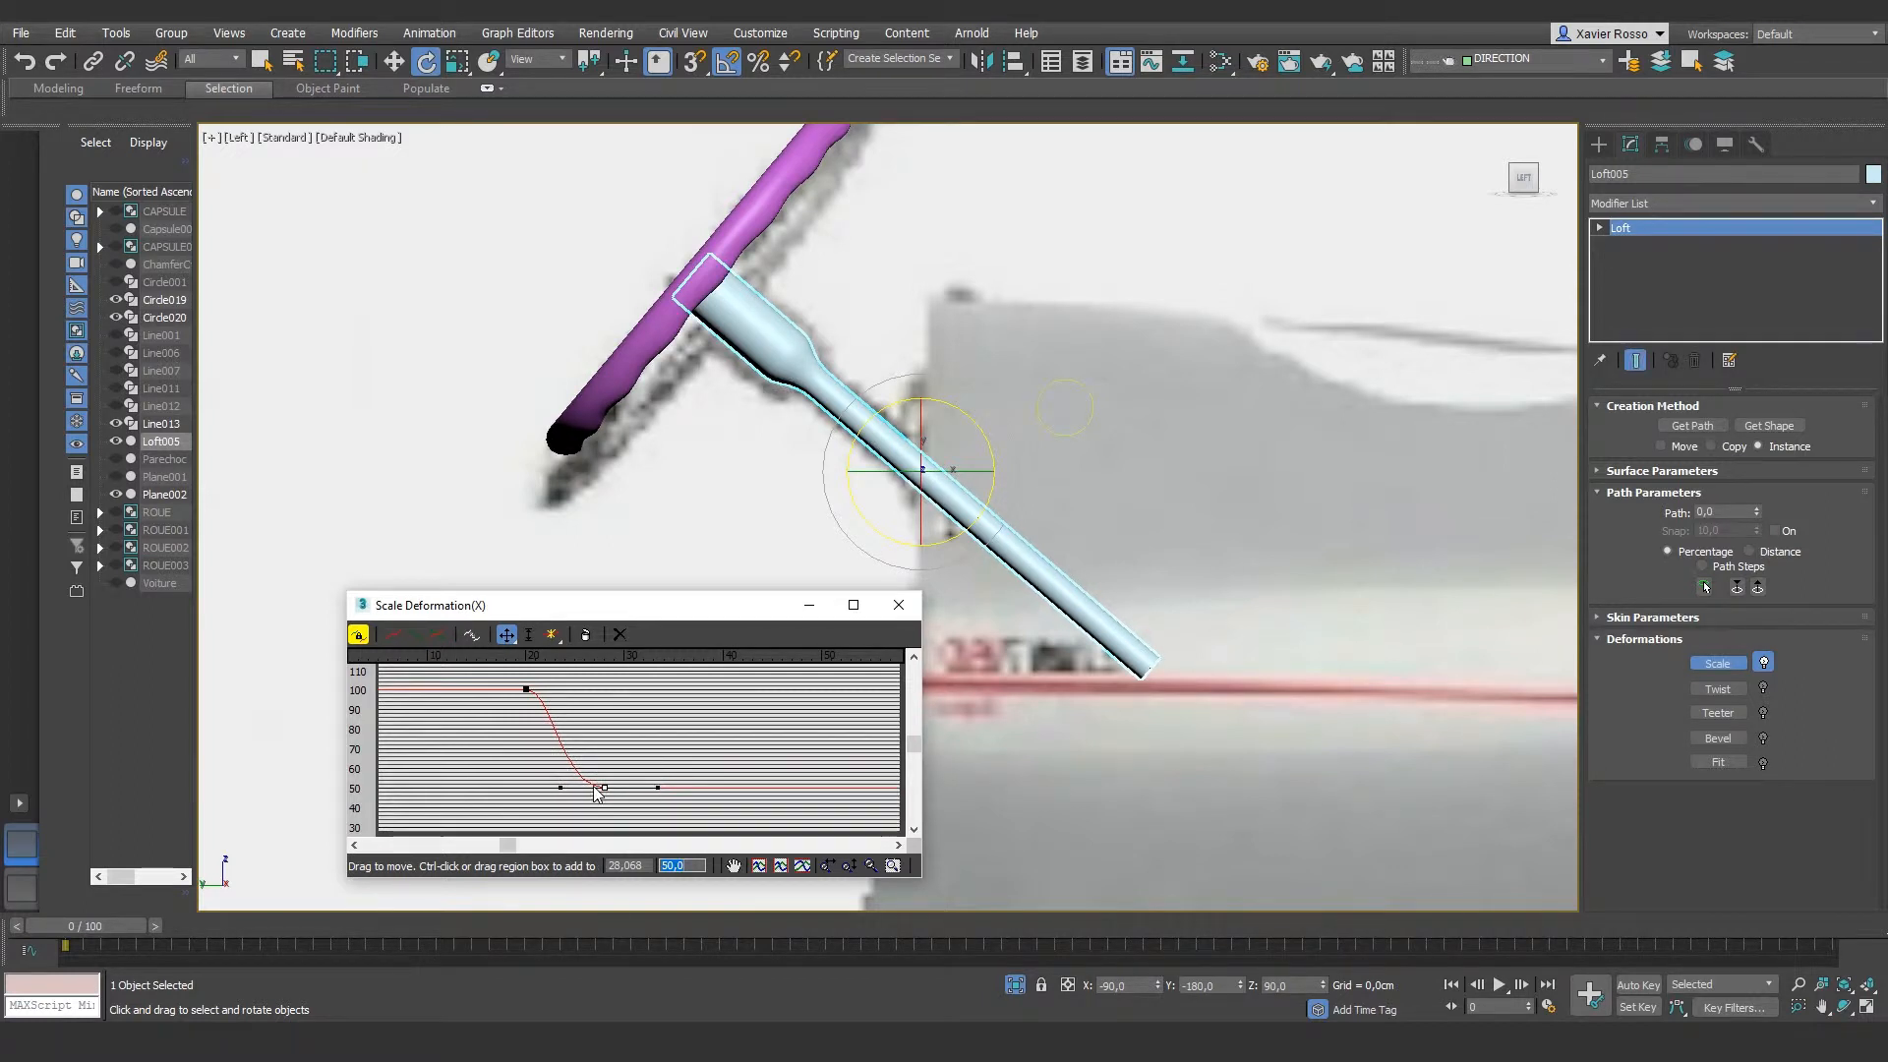
Step: Insert two control points near the start of the scale curve, at about 3.7% and 1.7% along the path
left_click_drag(510, 848, 425, 851)
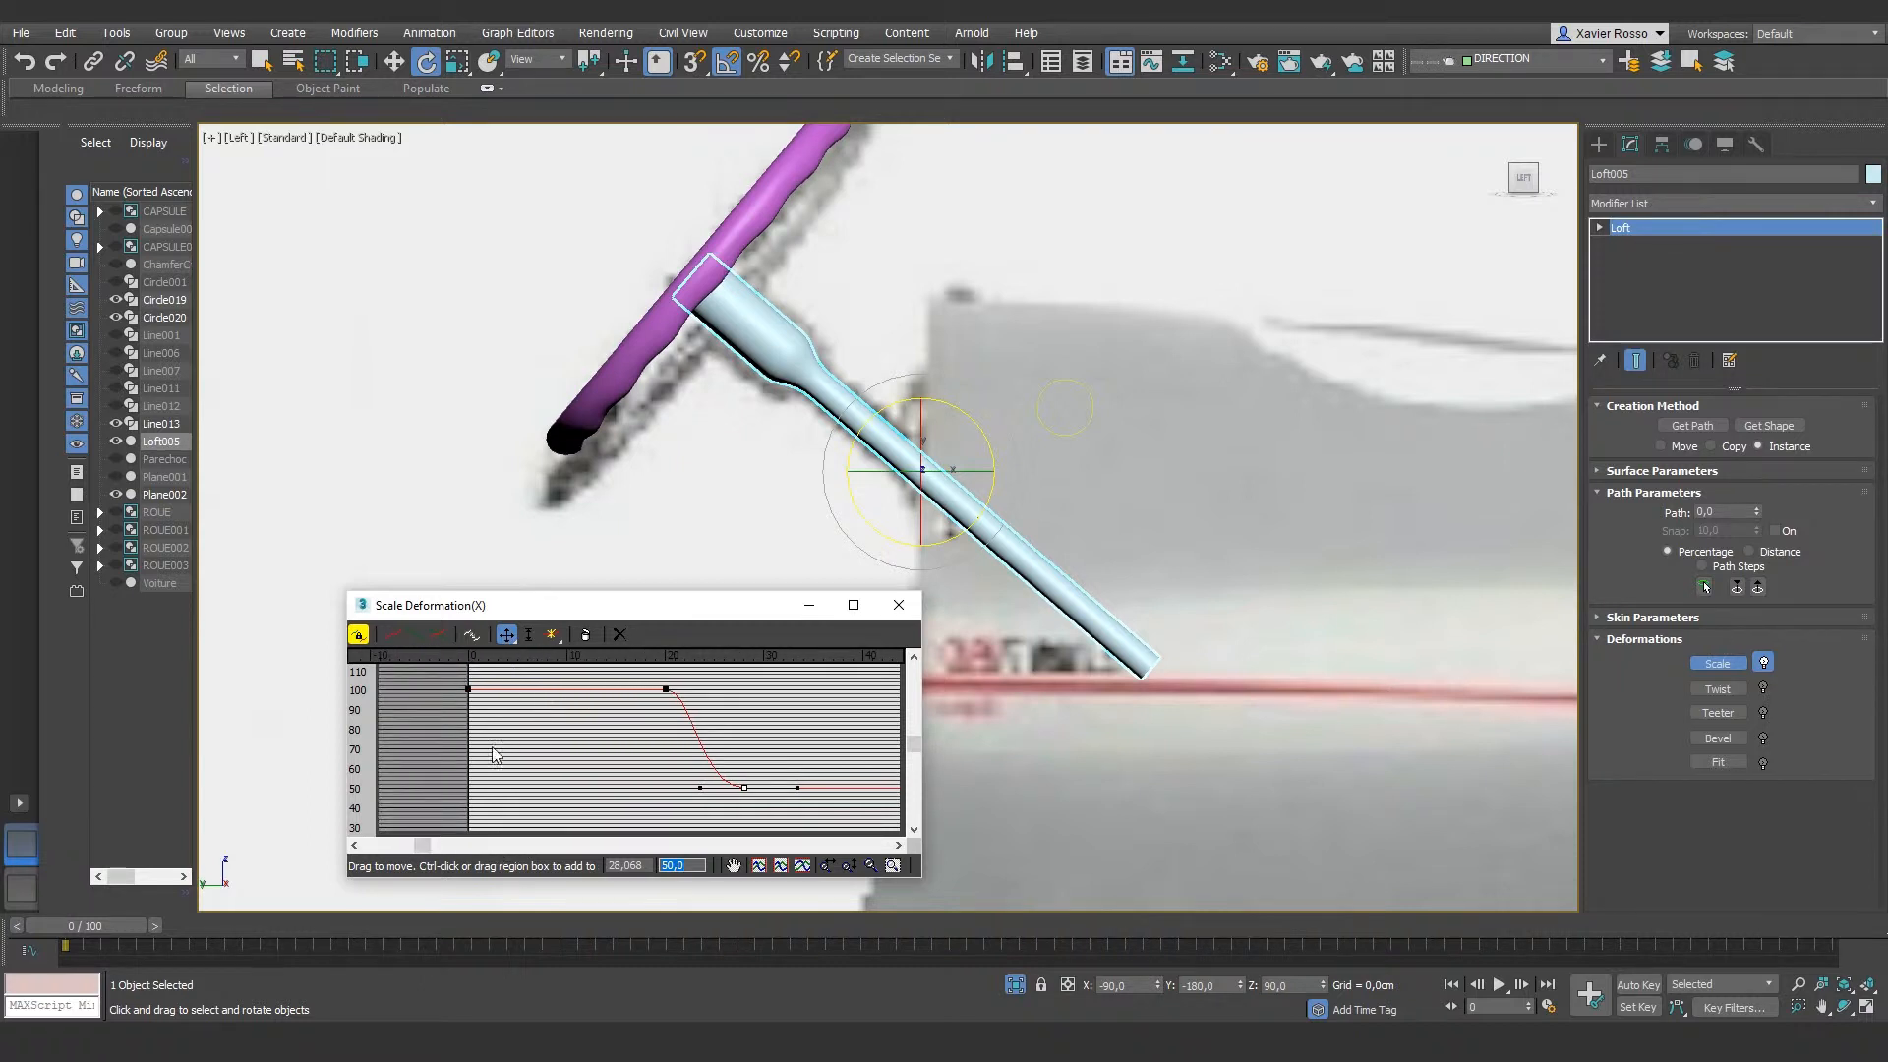
left_click(552, 634)
left_click(505, 688)
left_click(485, 689)
left_click(507, 634)
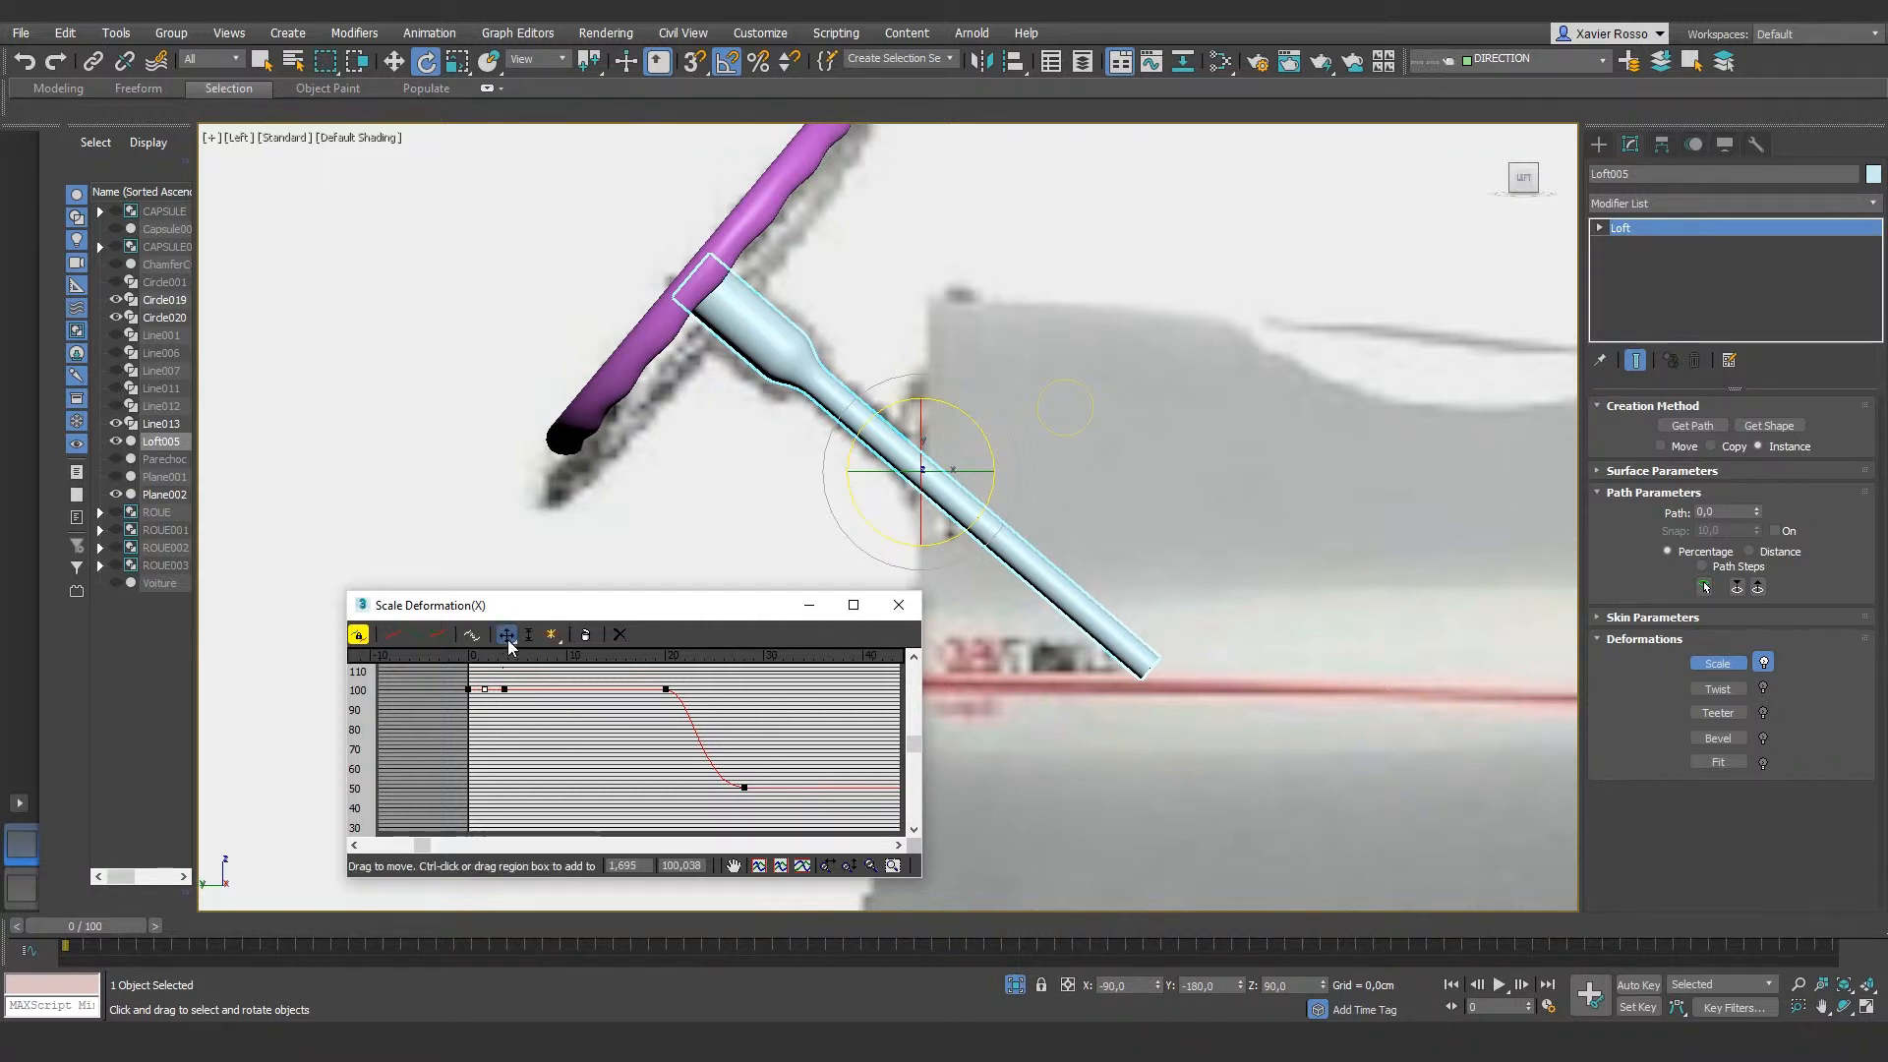
Step: Raise the control point at about 1.8% of the path to a scale of 170 to form the column's hub
left_click_drag(483, 689, 484, 596)
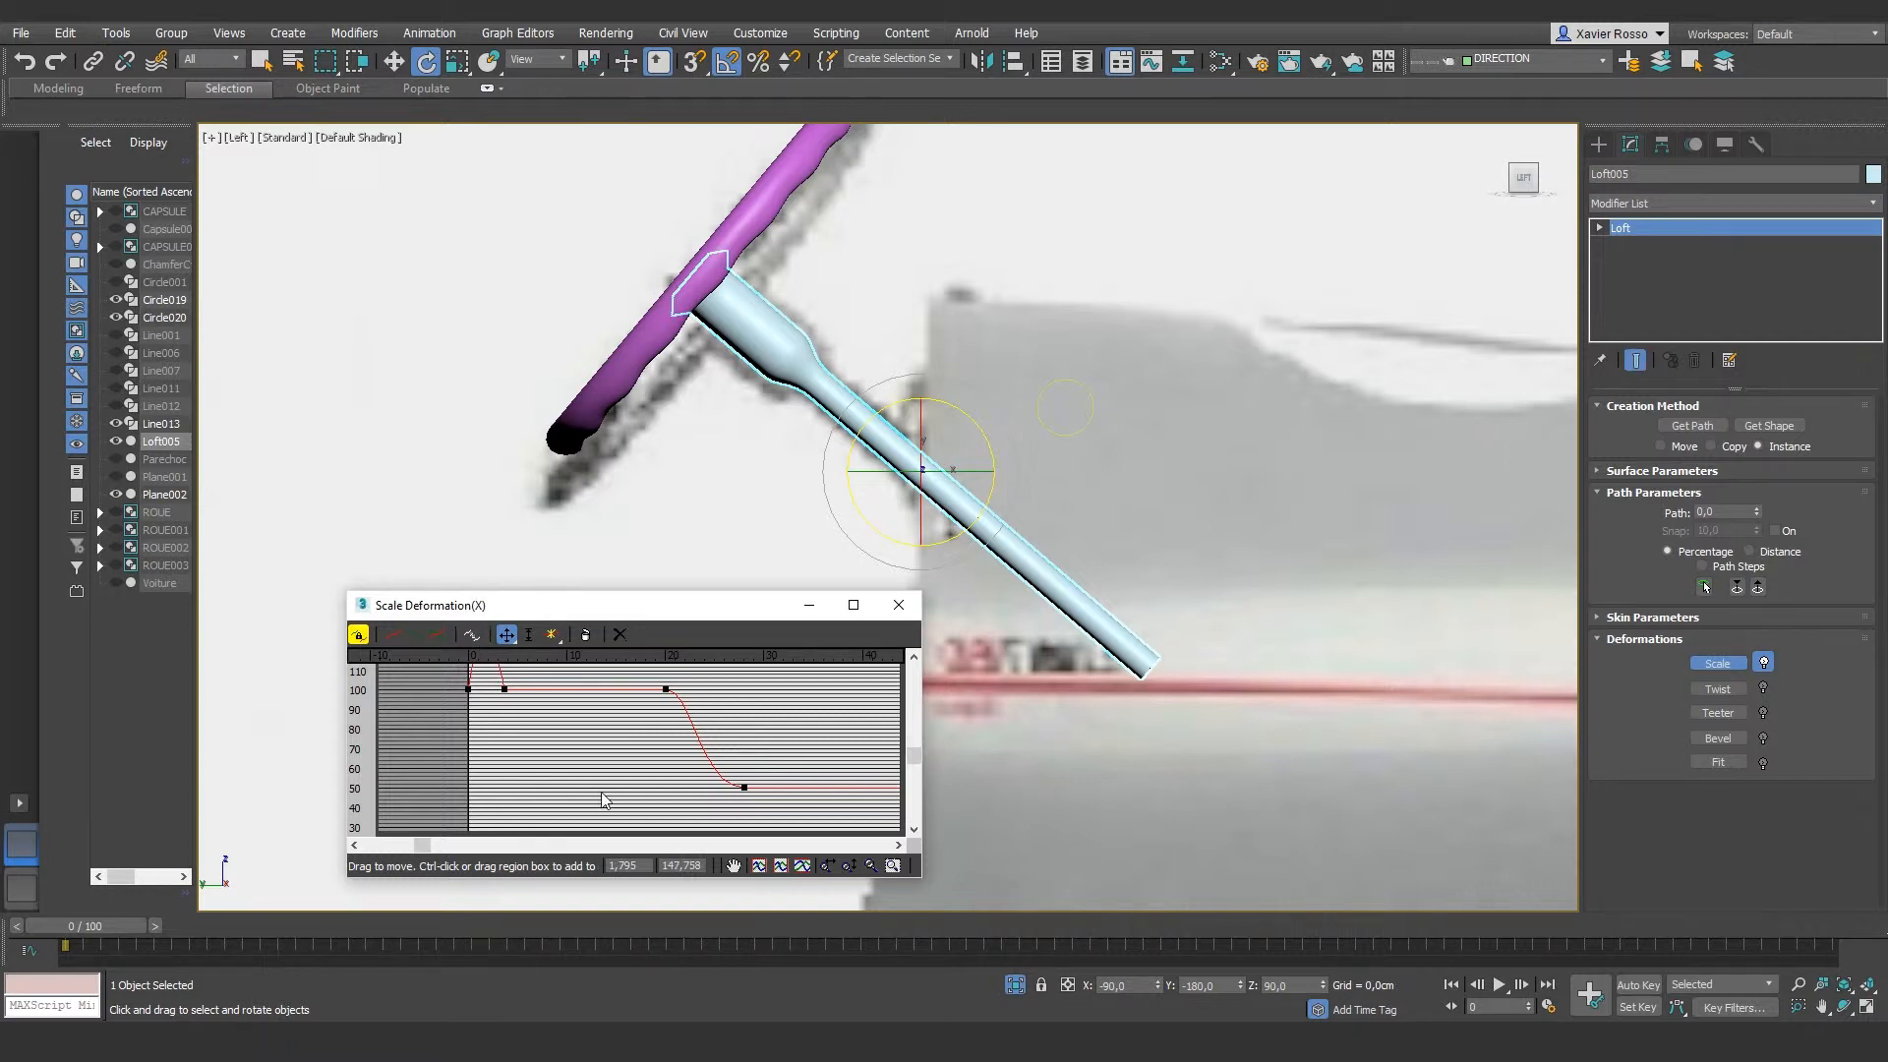
double_click(699, 861)
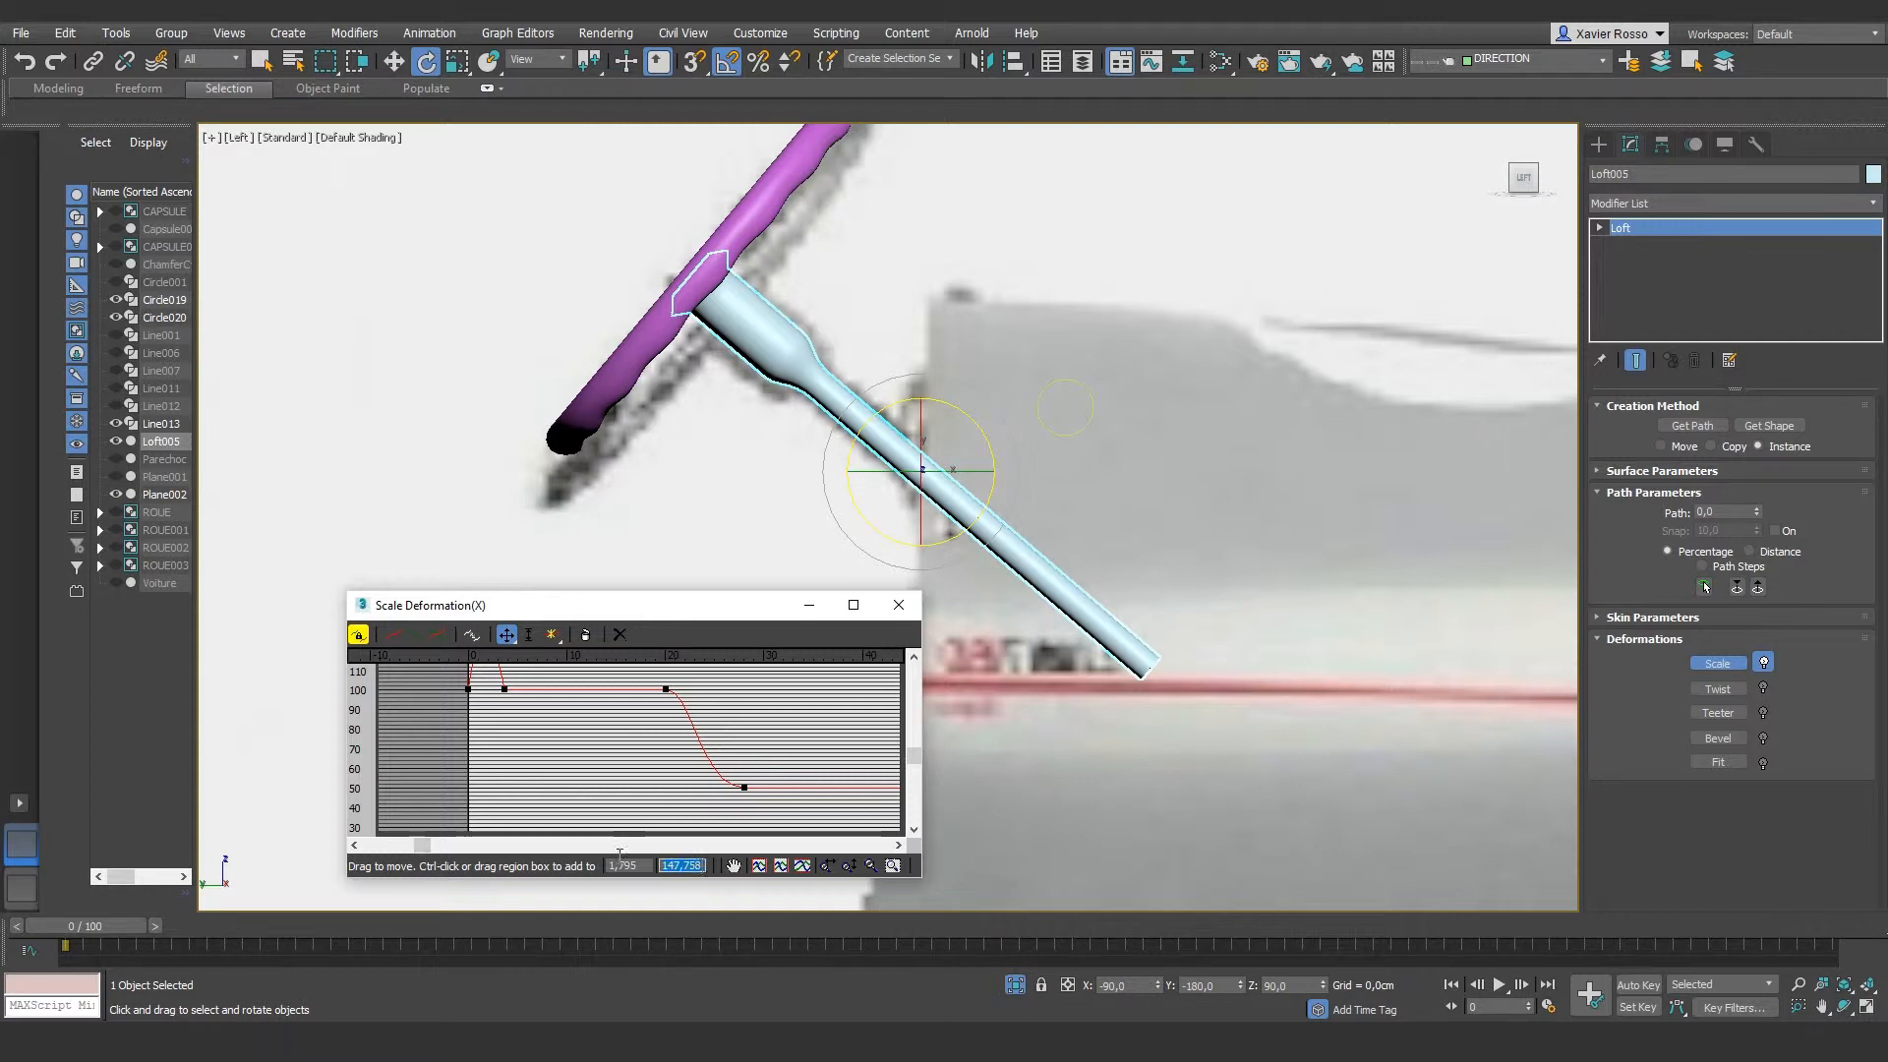
type("170")
key("Return")
Step: Convert the 170-scale control point to Bezier-Smooth, level its handles to round the hub, and close the scale curve
scroll(749, 287, "up", 4)
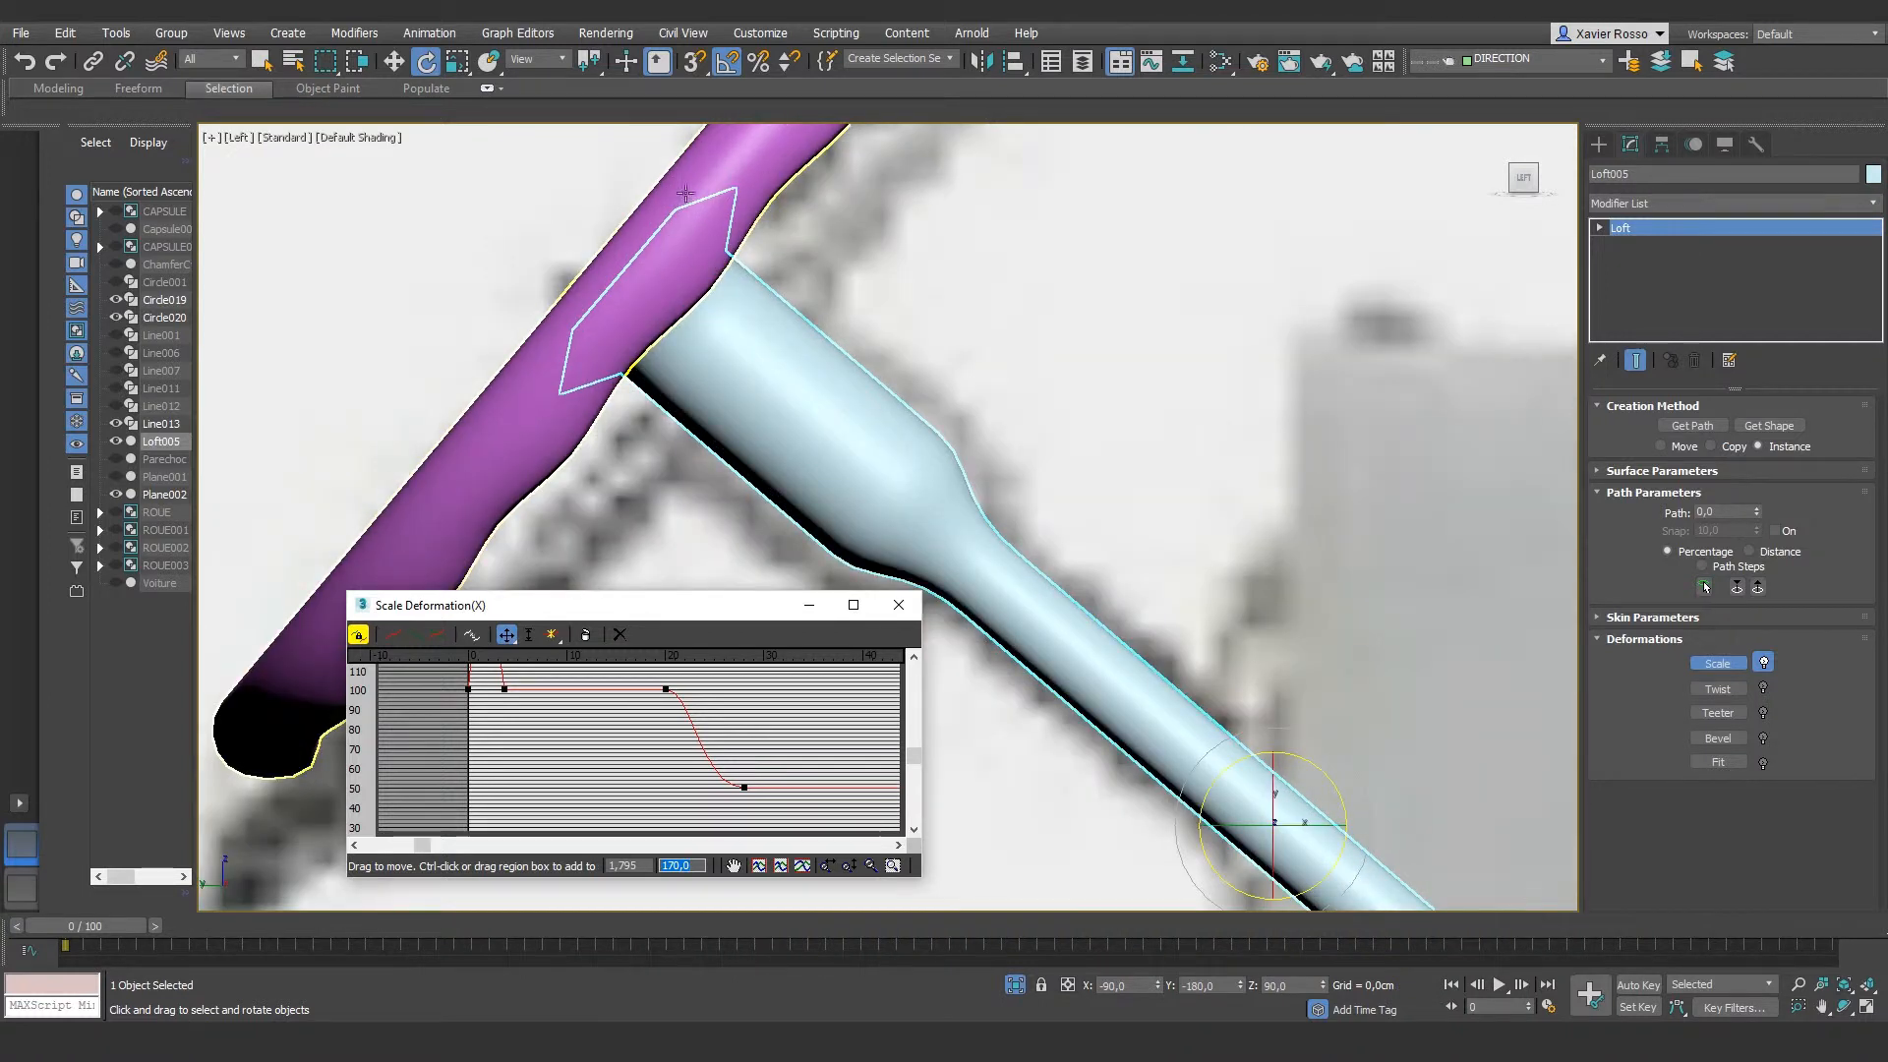
scroll(917, 755, "up", 2)
left_click_drag(916, 755, 923, 727)
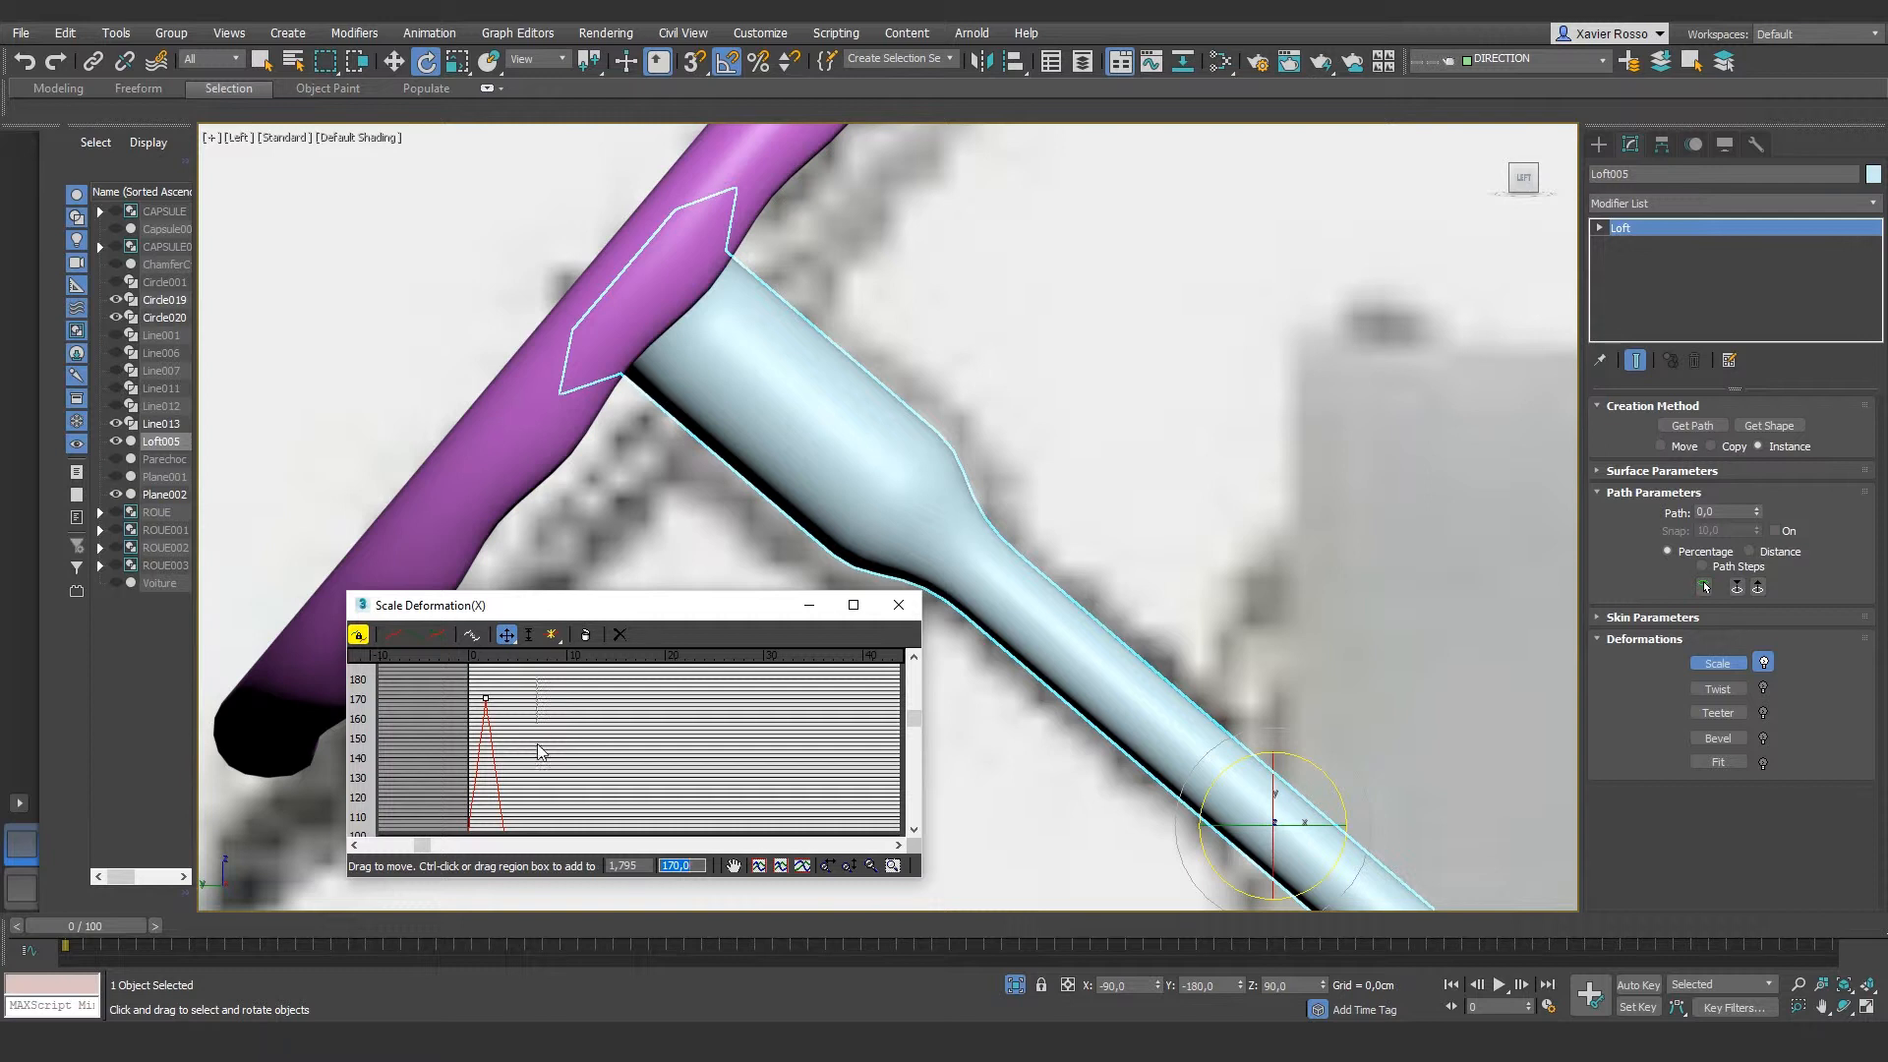
right_click(485, 698)
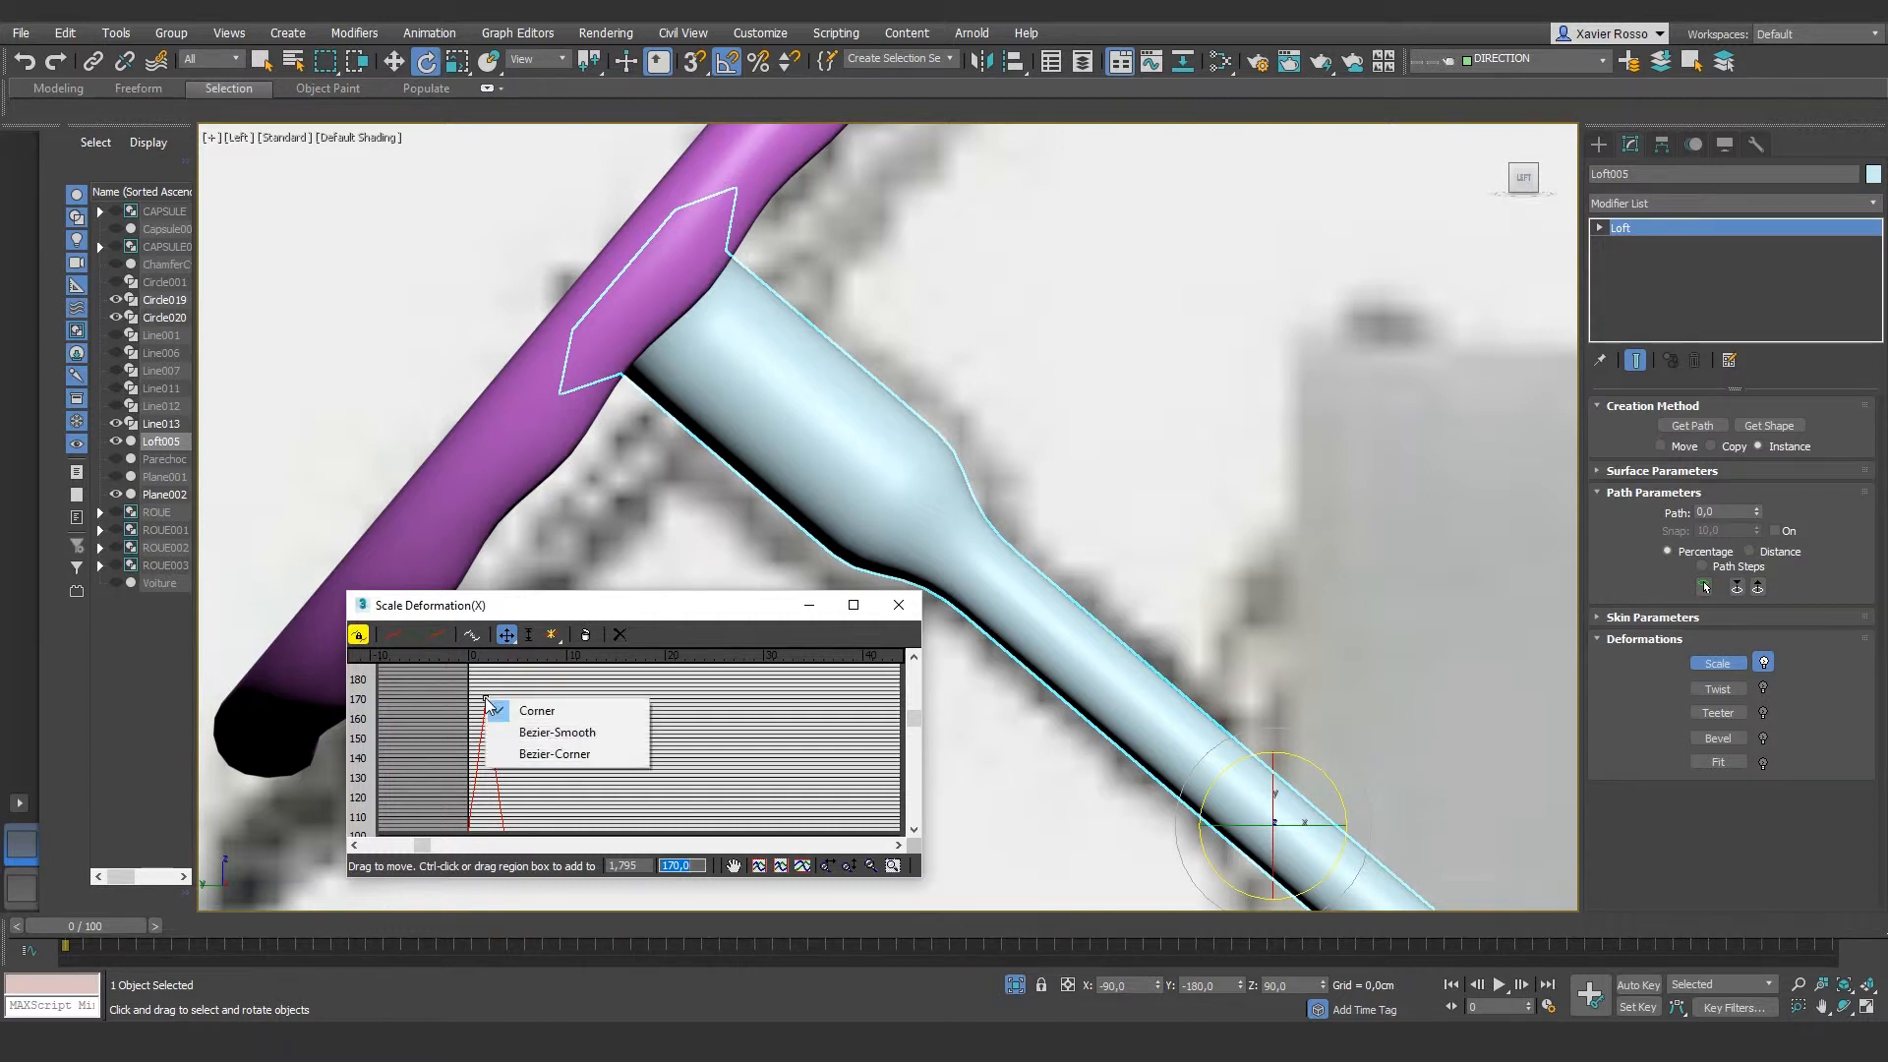
left_click(539, 732)
left_click_drag(490, 698, 502, 698)
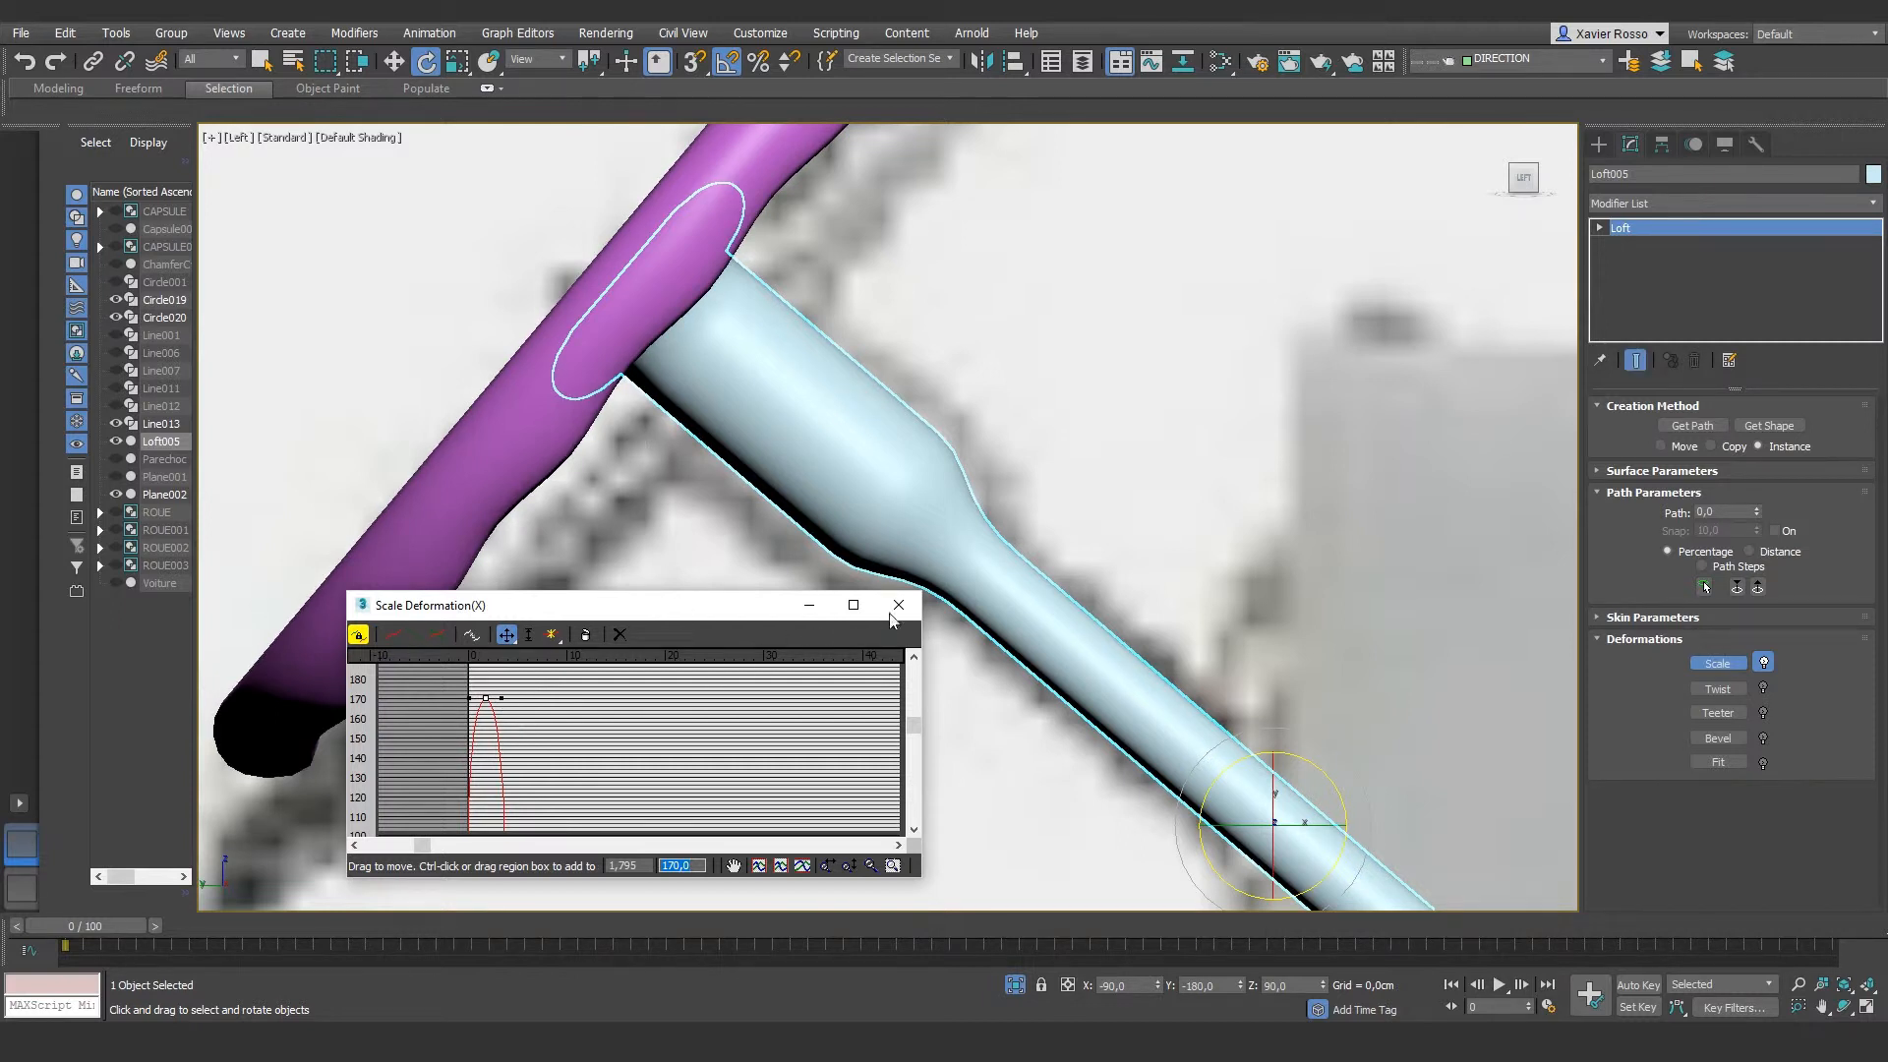
scroll(993, 514, "down", 4)
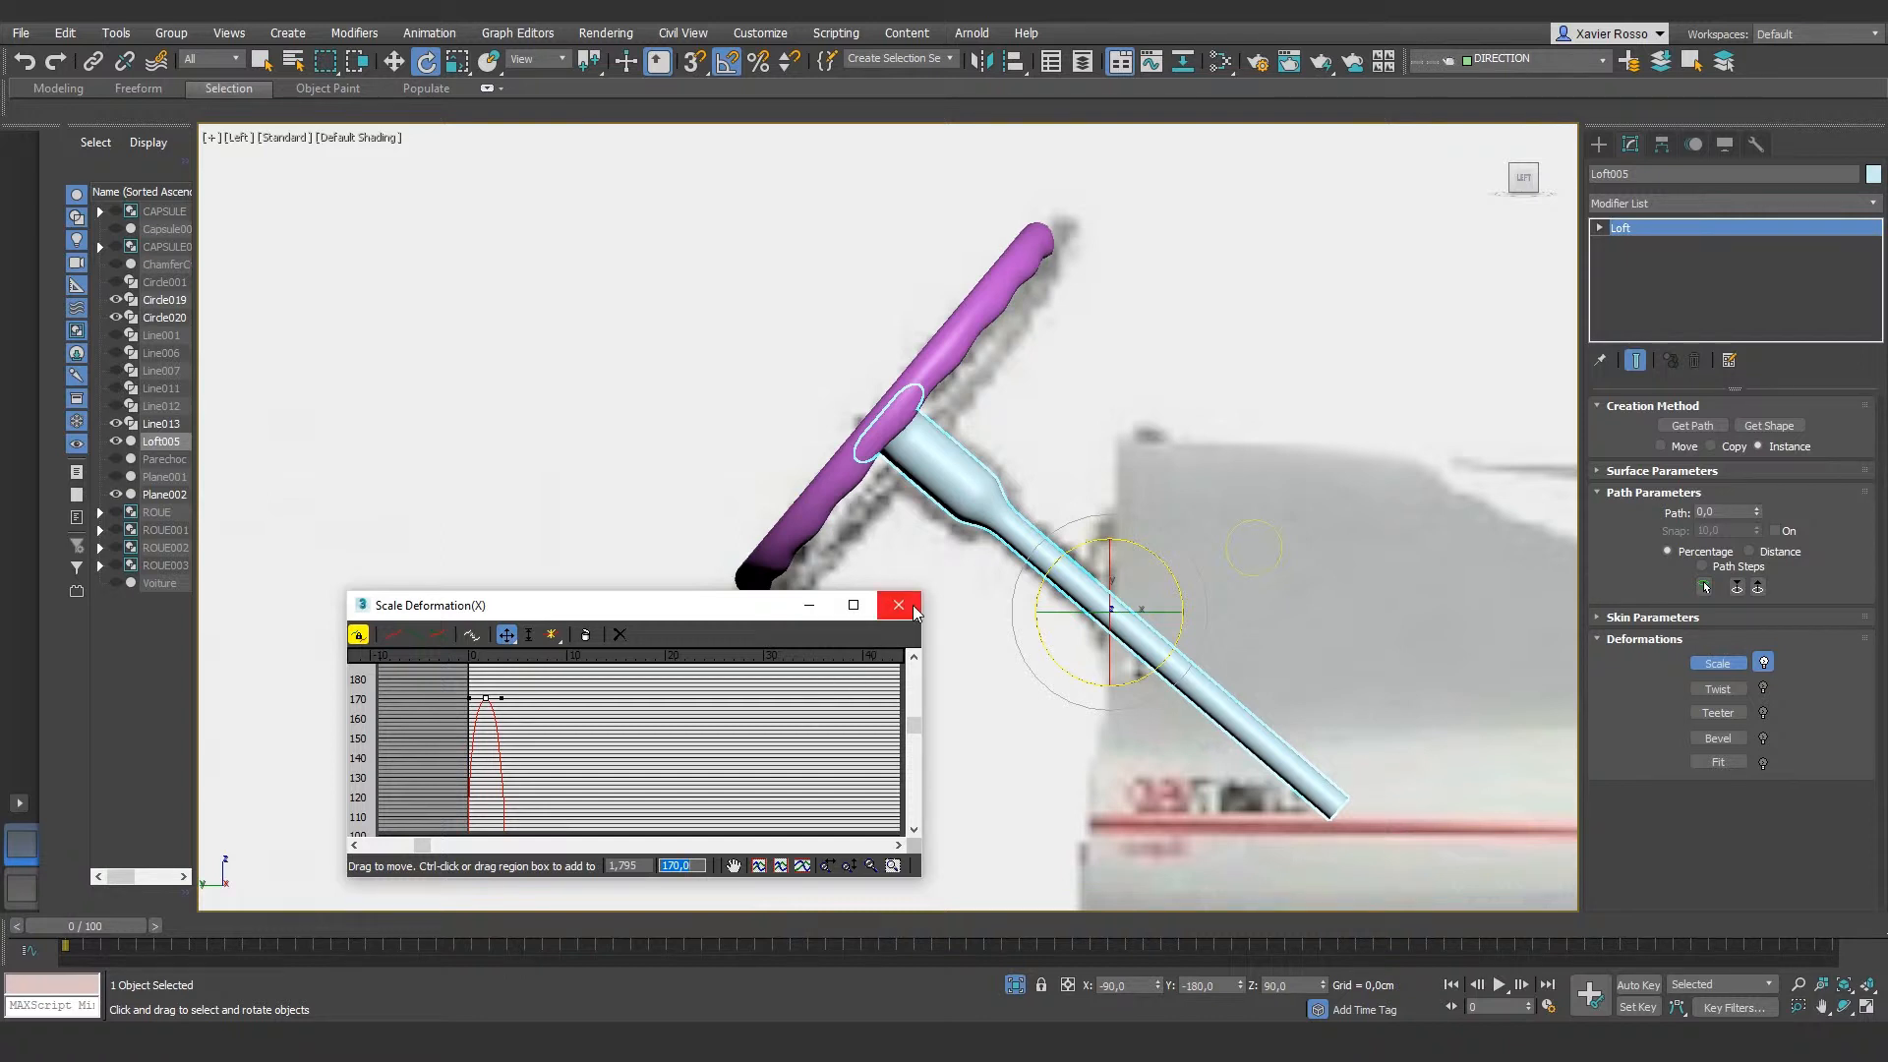
left_click(899, 604)
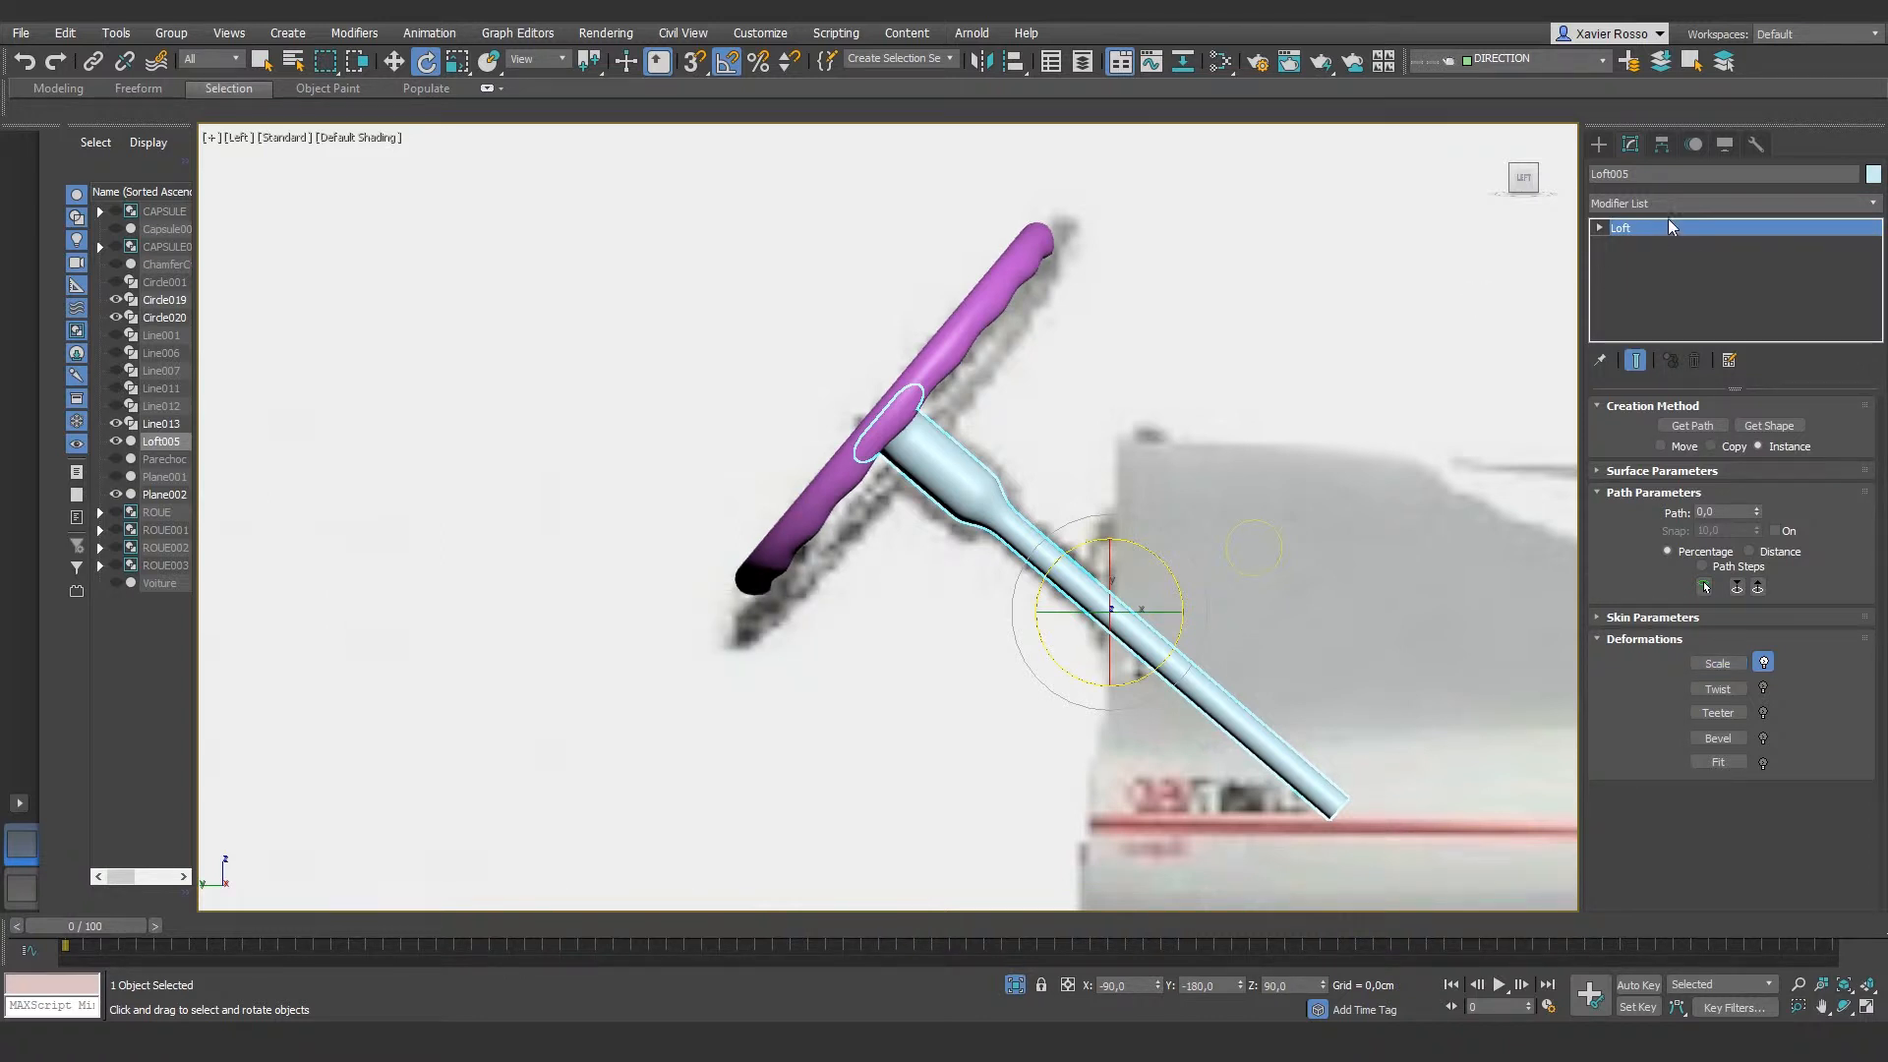
Step: Add an Edit Poly modifier to the column and attach the steering wheel ring to it
left_click(1642, 204)
key("e")
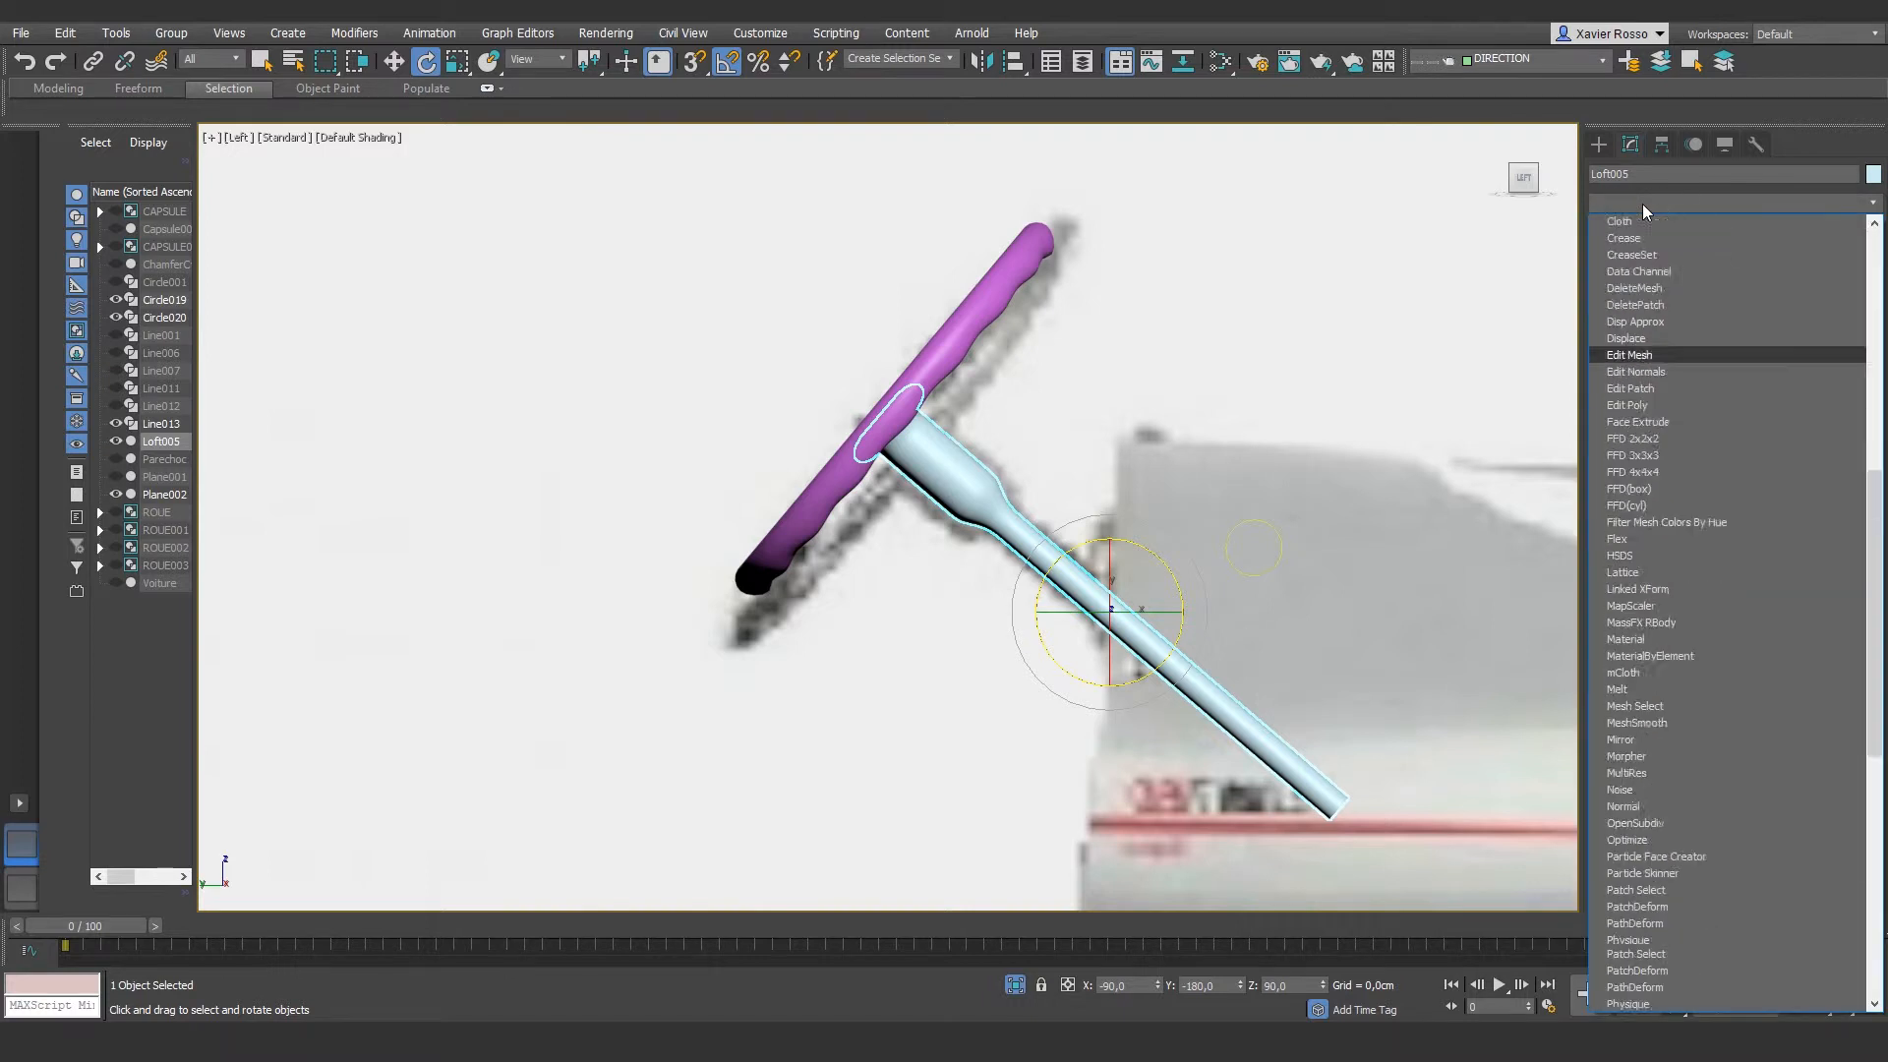
left_click(1634, 274)
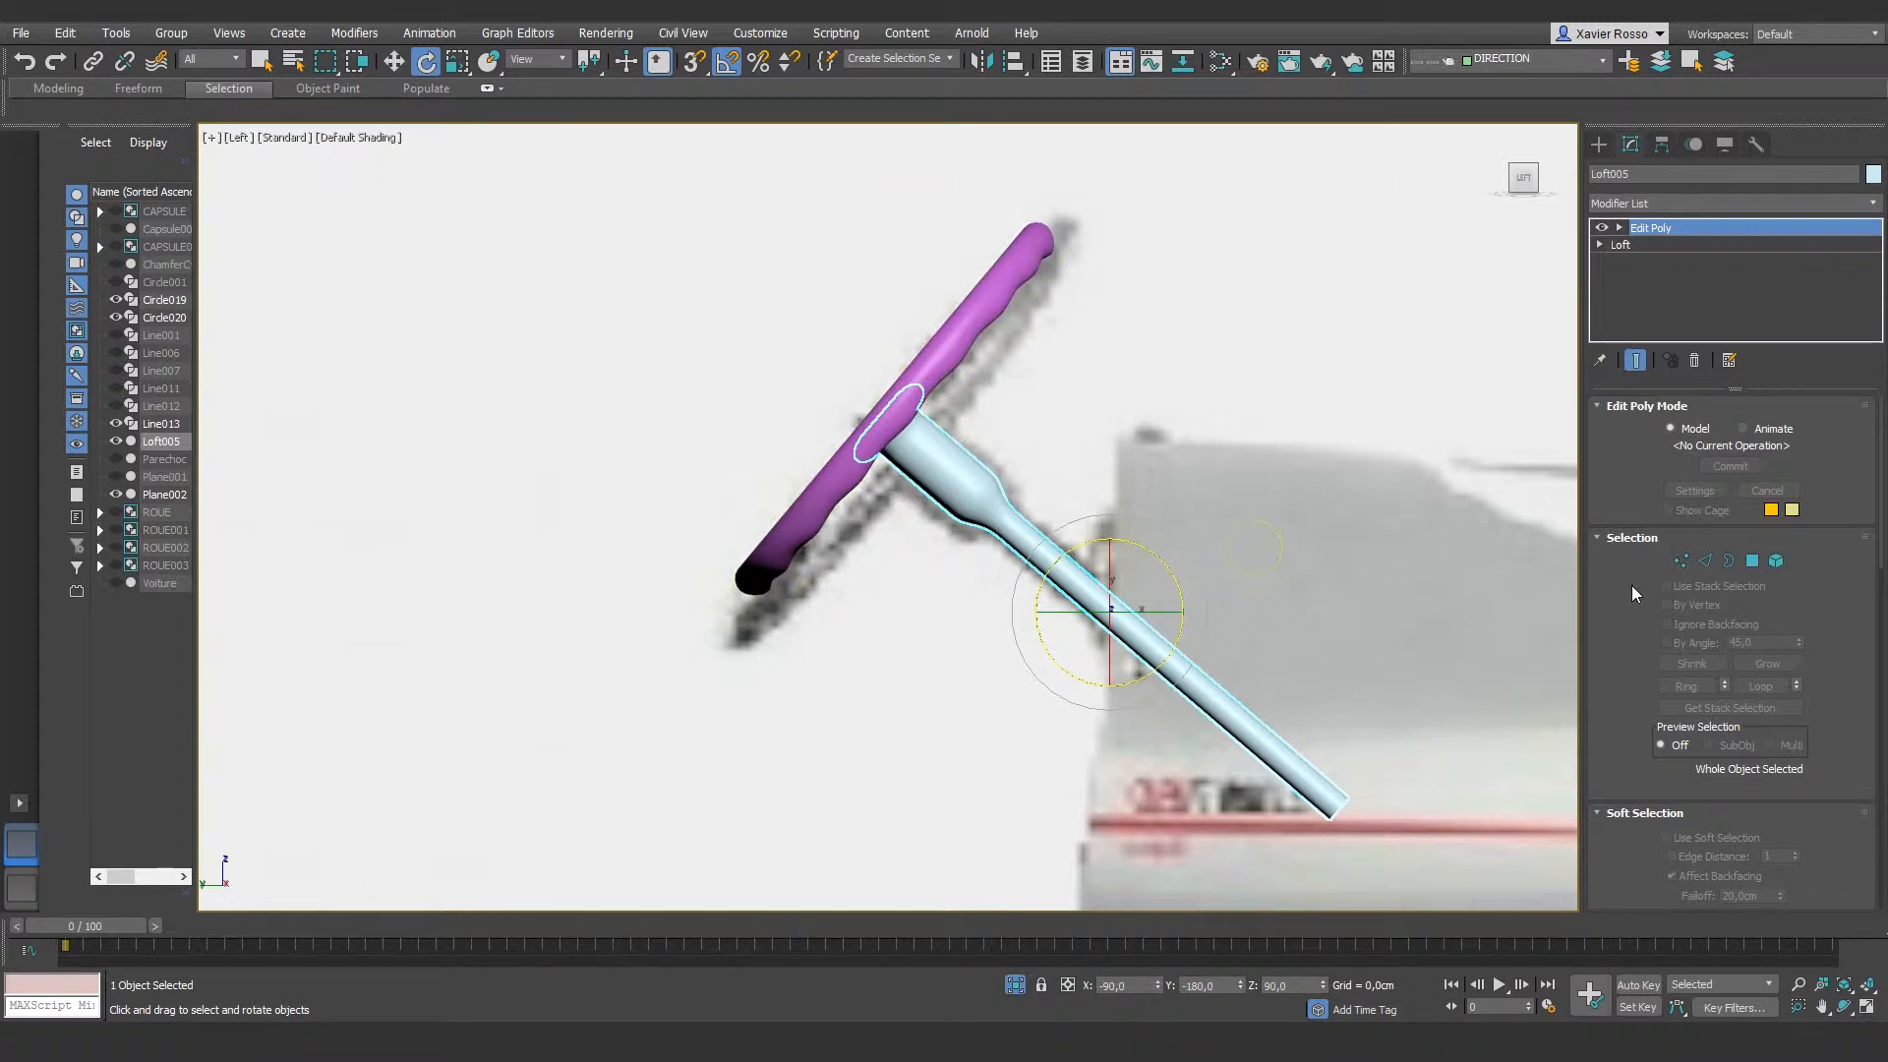
left_click_drag(1631, 582, 1637, 241)
scroll(1691, 497, "down", 5)
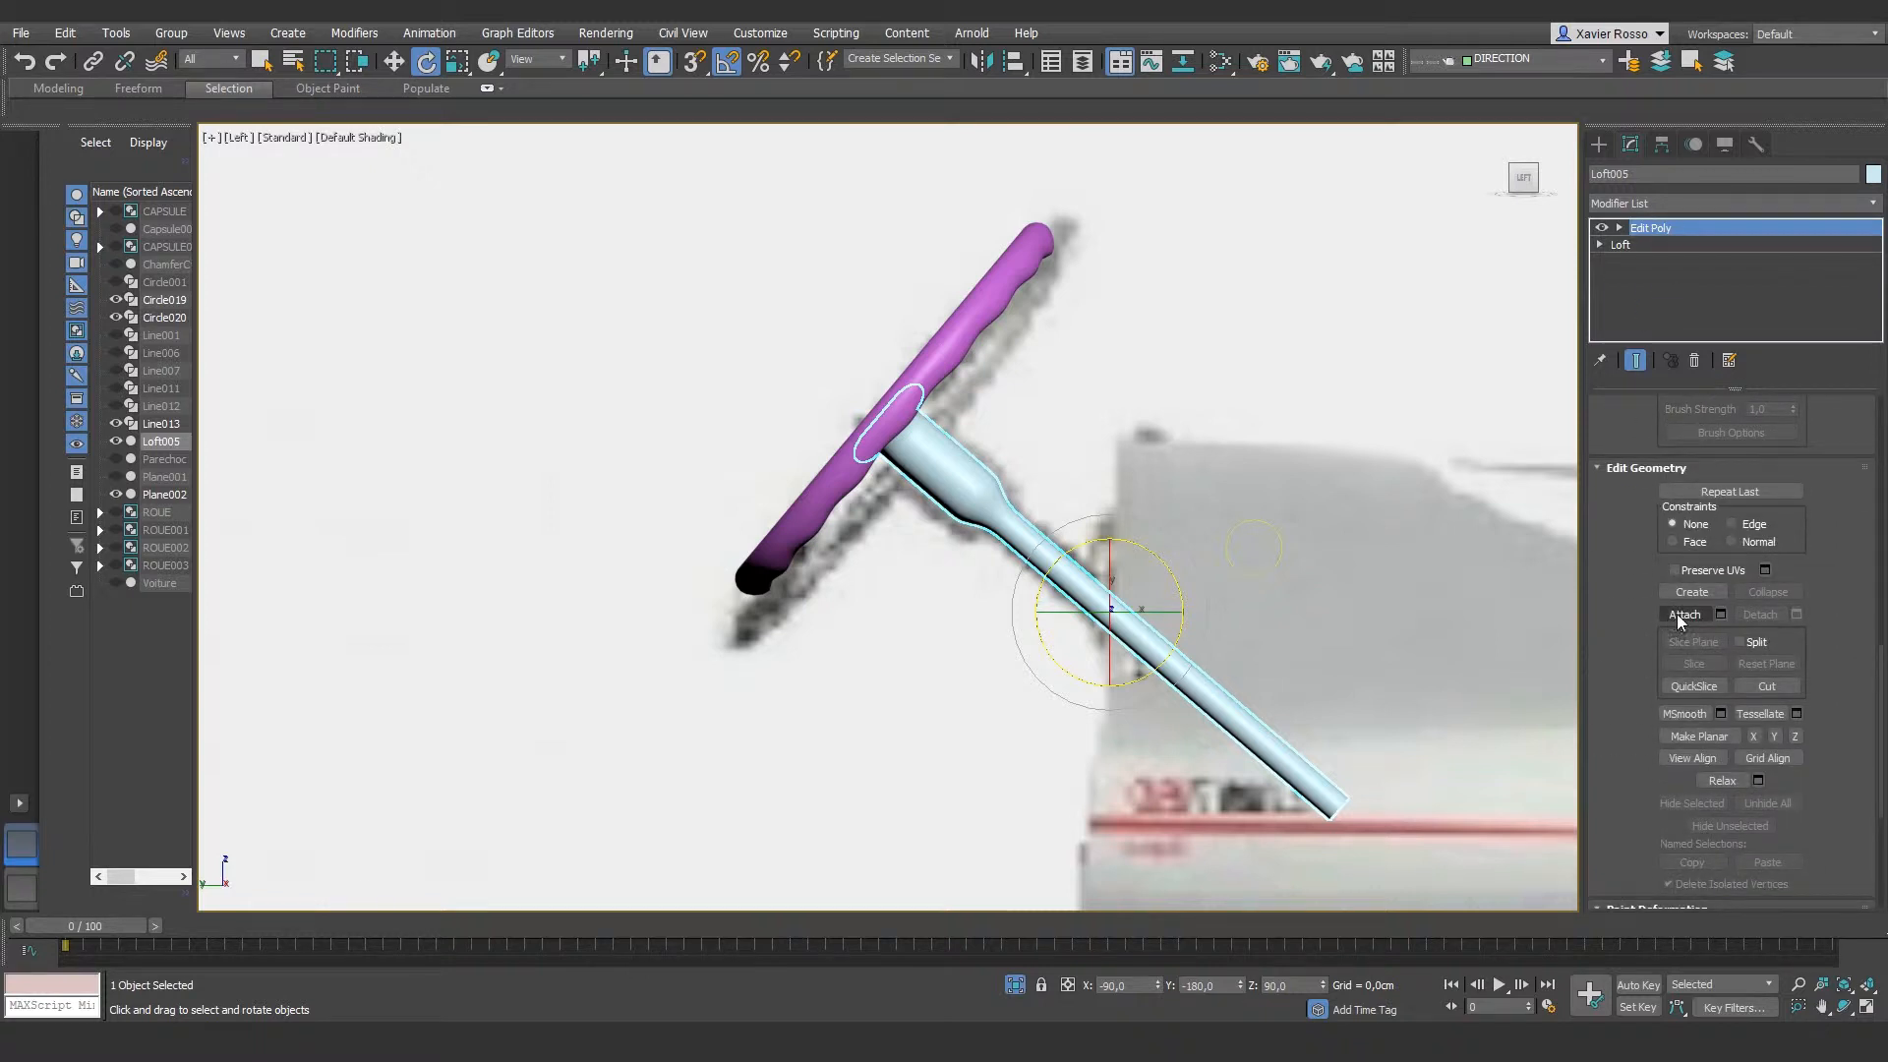
left_click(1681, 614)
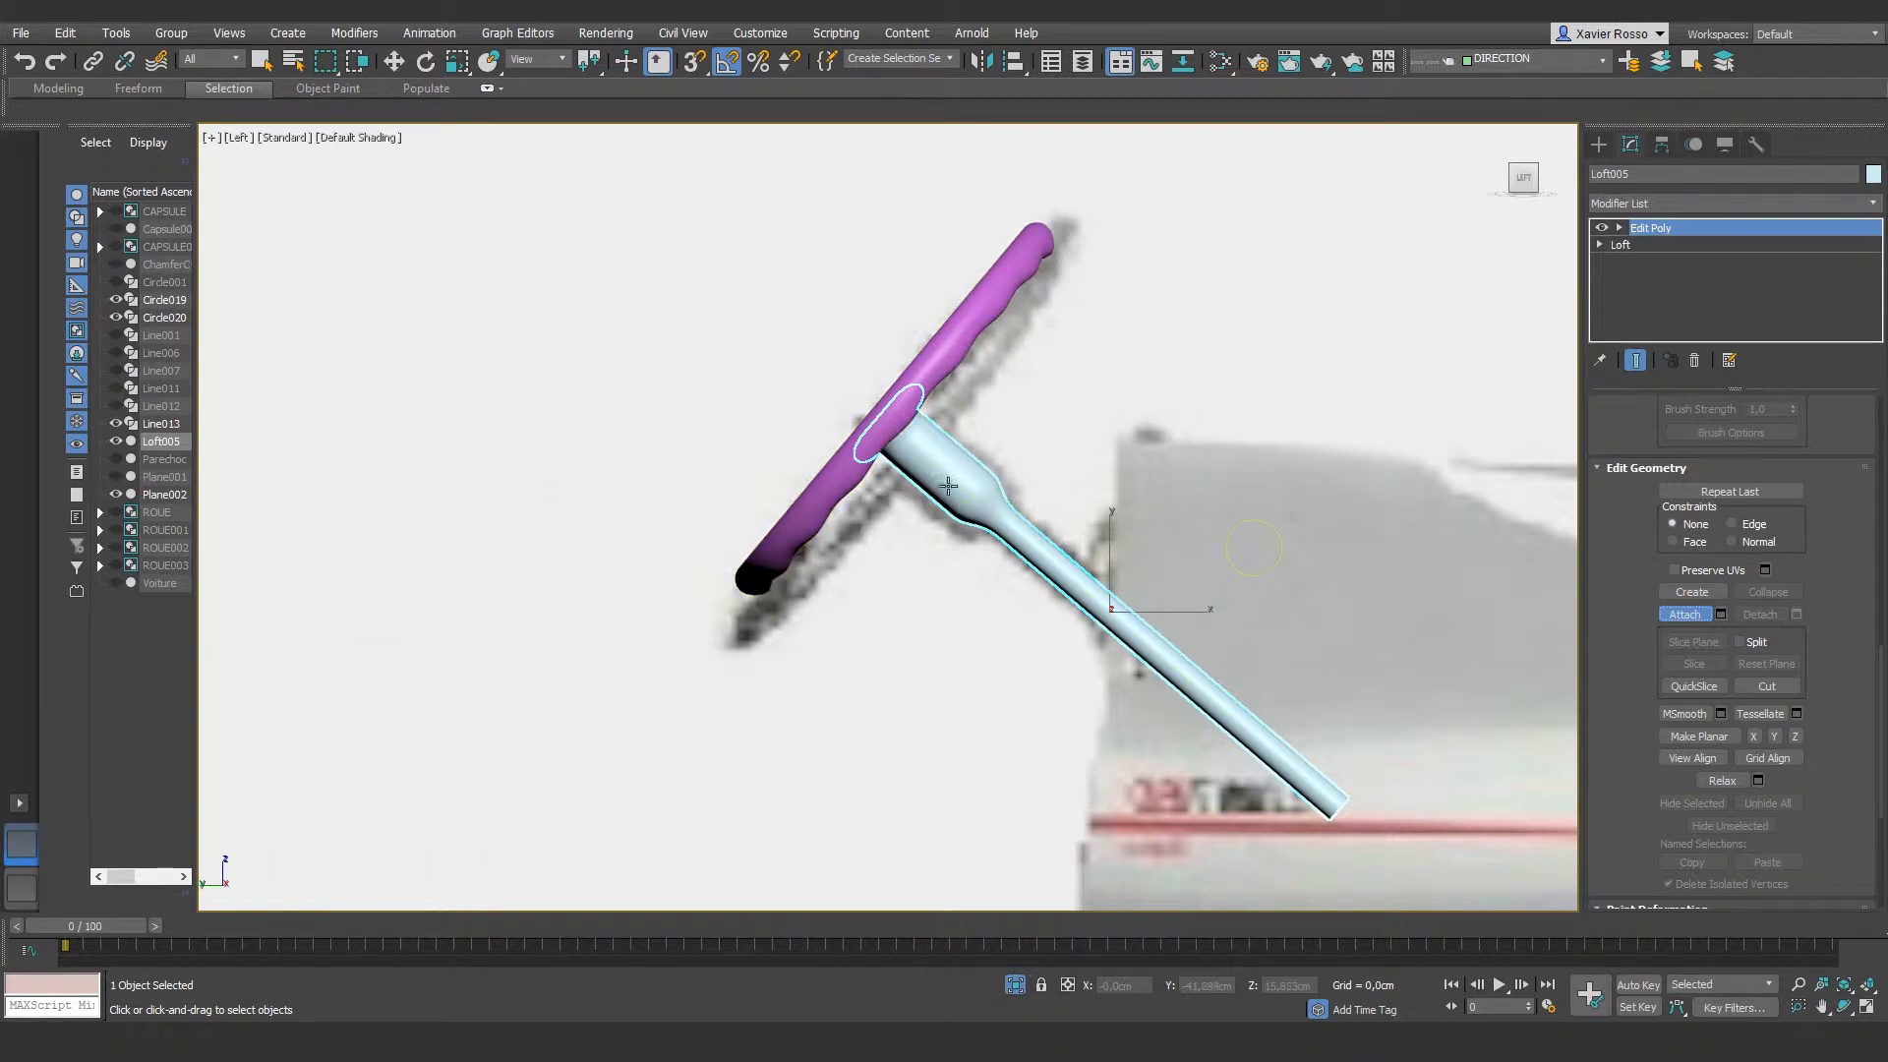
left_click(930, 344)
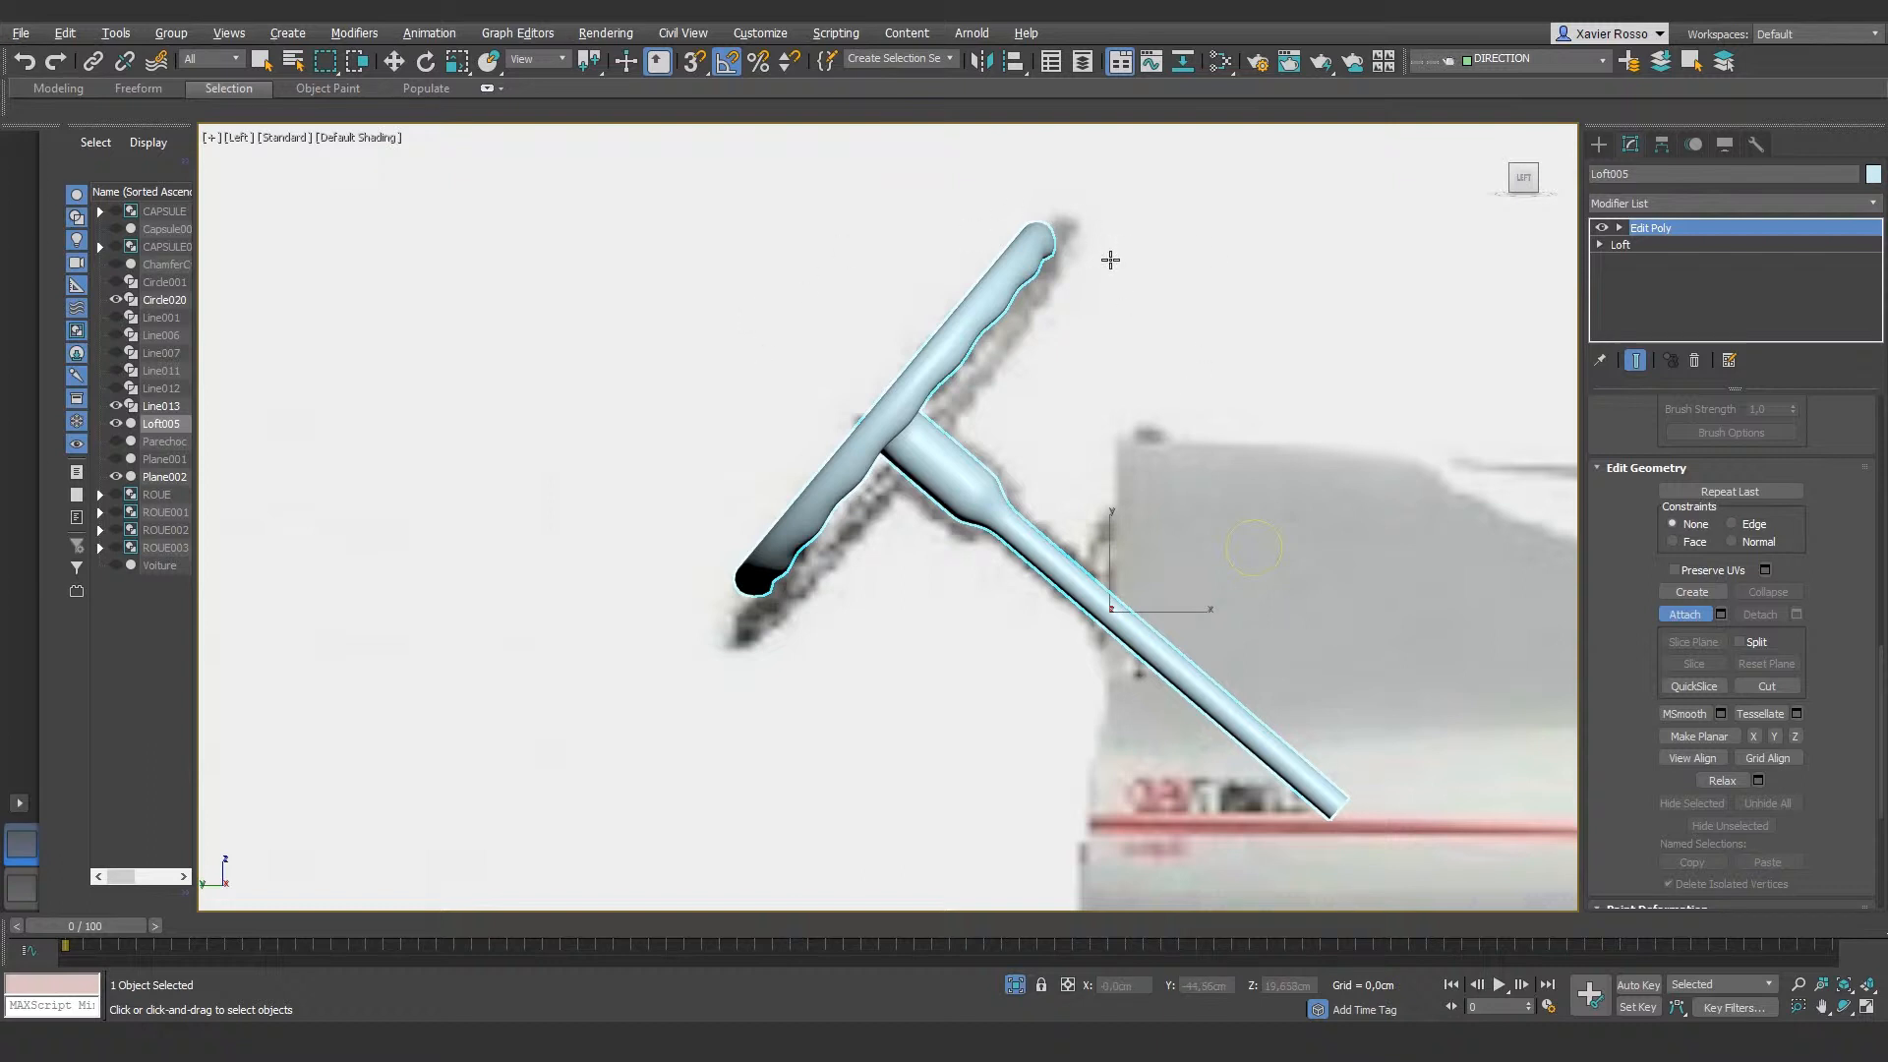
Step: Isolate the combined steering wheel and enter polygon editing with edged faces displayed
key("alt+q")
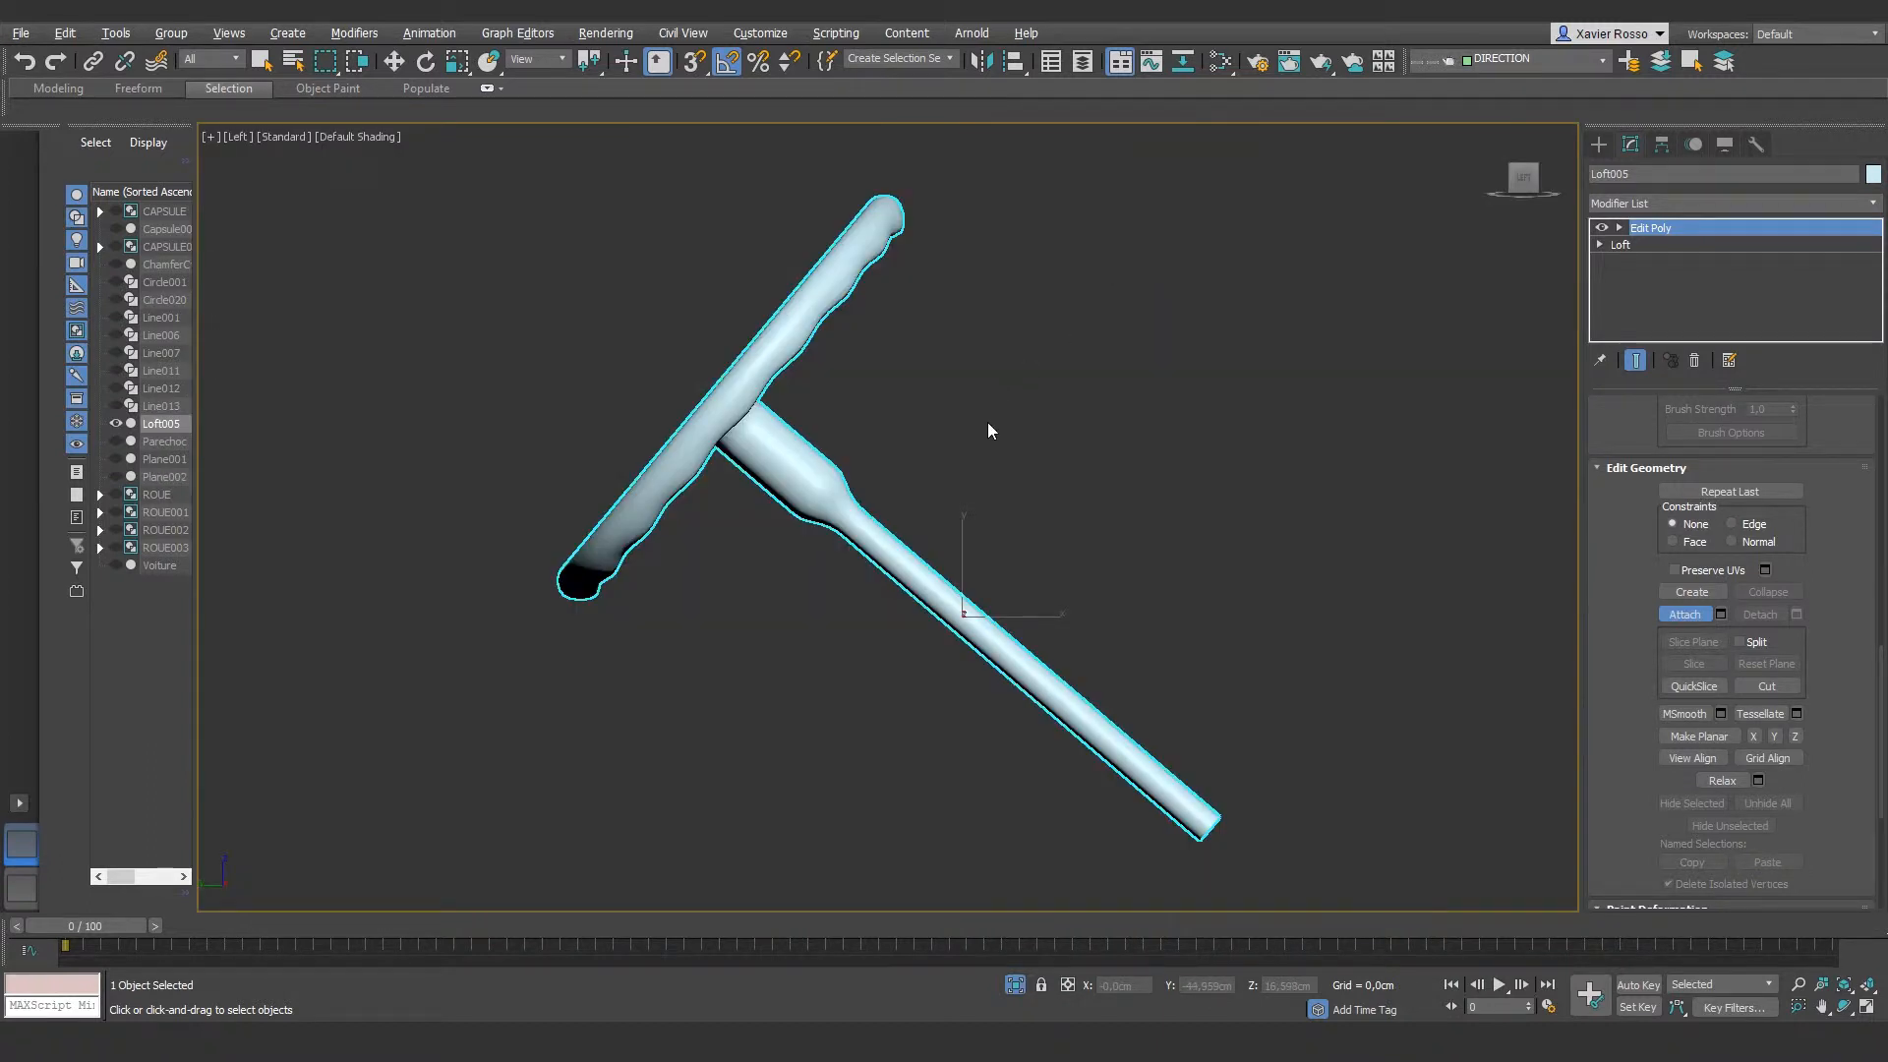
middle_click_drag(970, 437, 1023, 492, "alt")
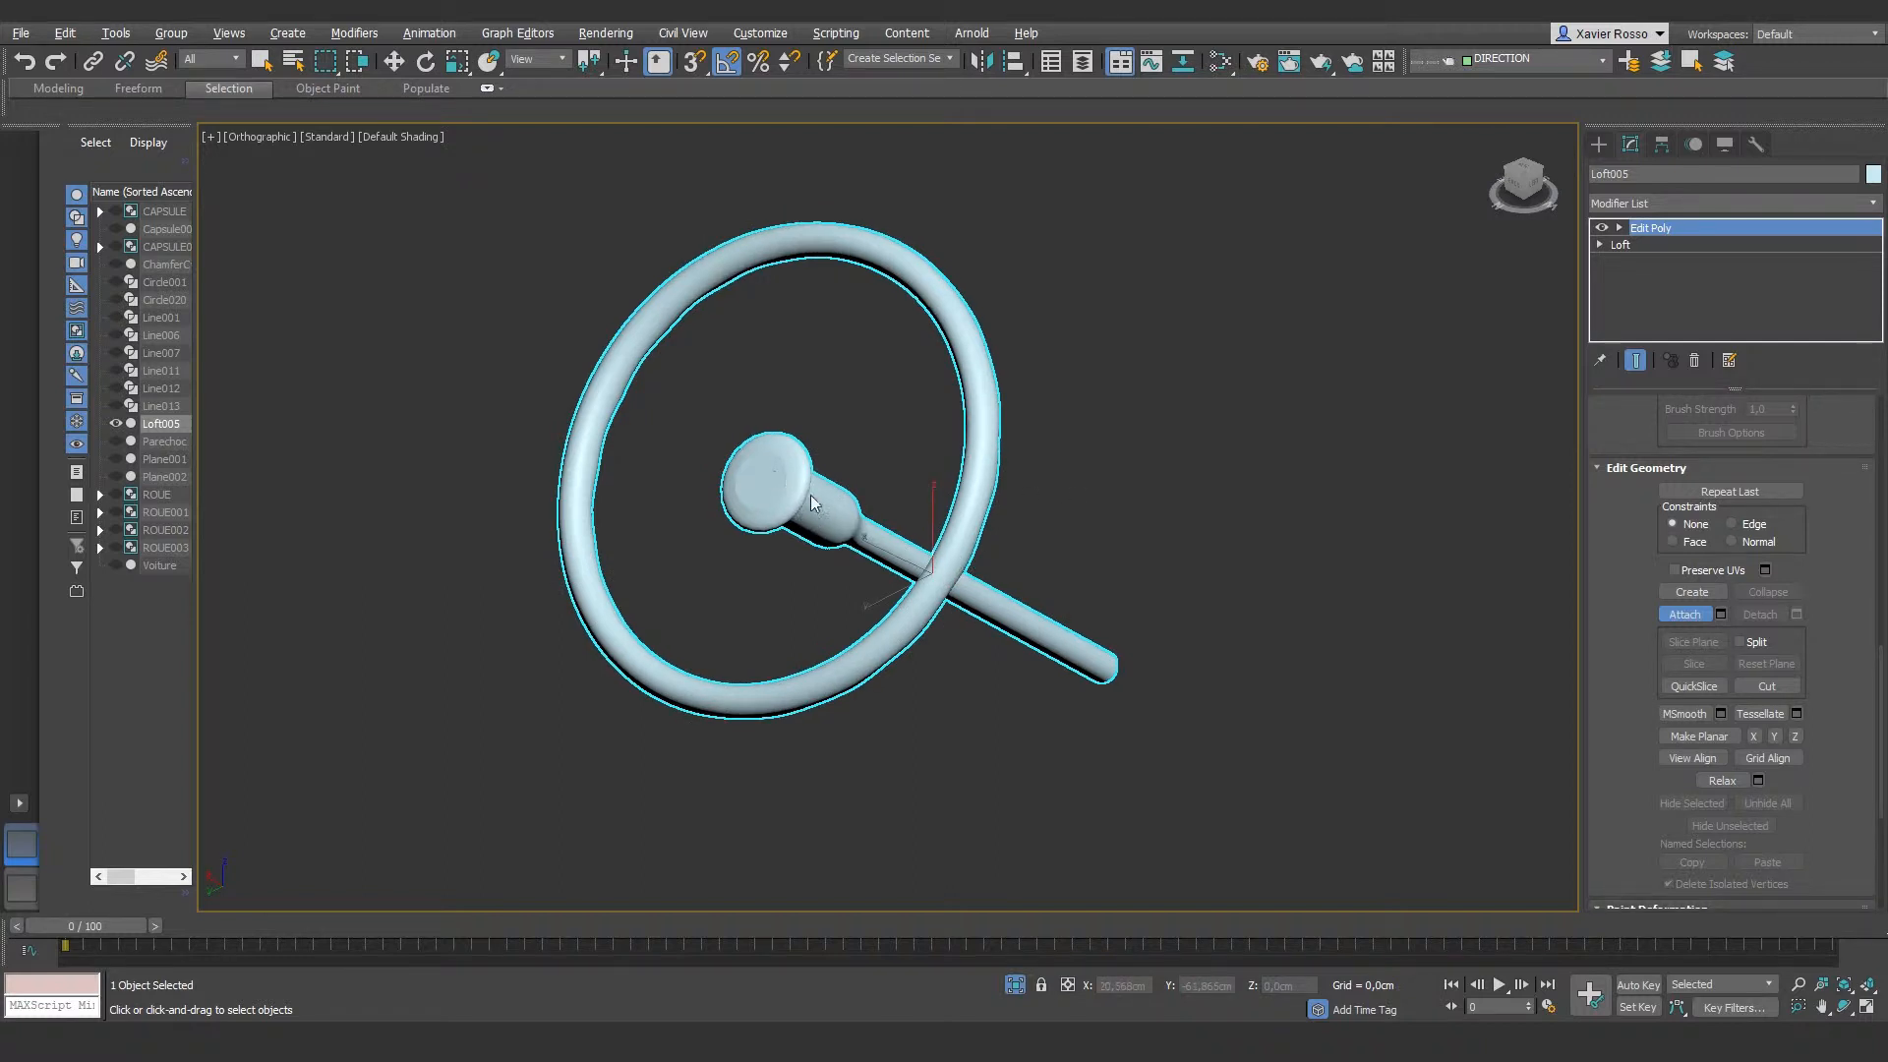
scroll(781, 535, "up", 5)
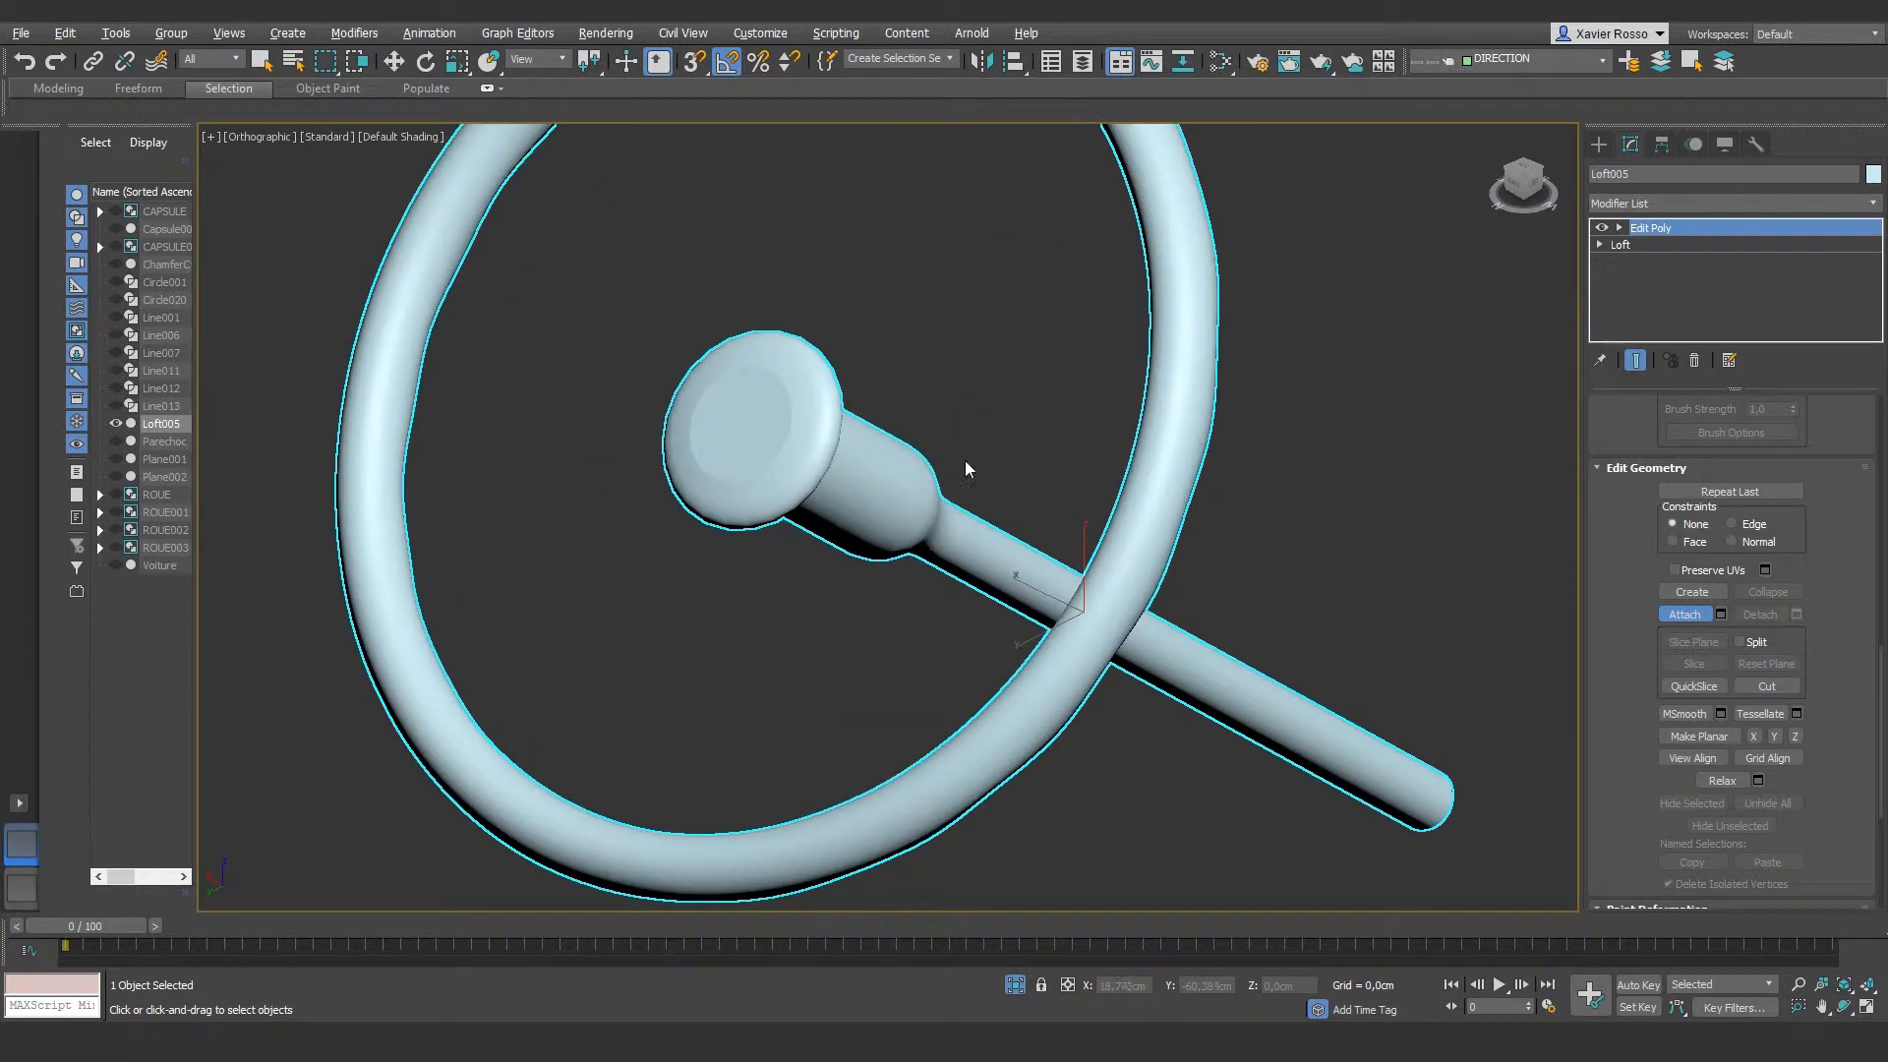
left_click(1619, 228)
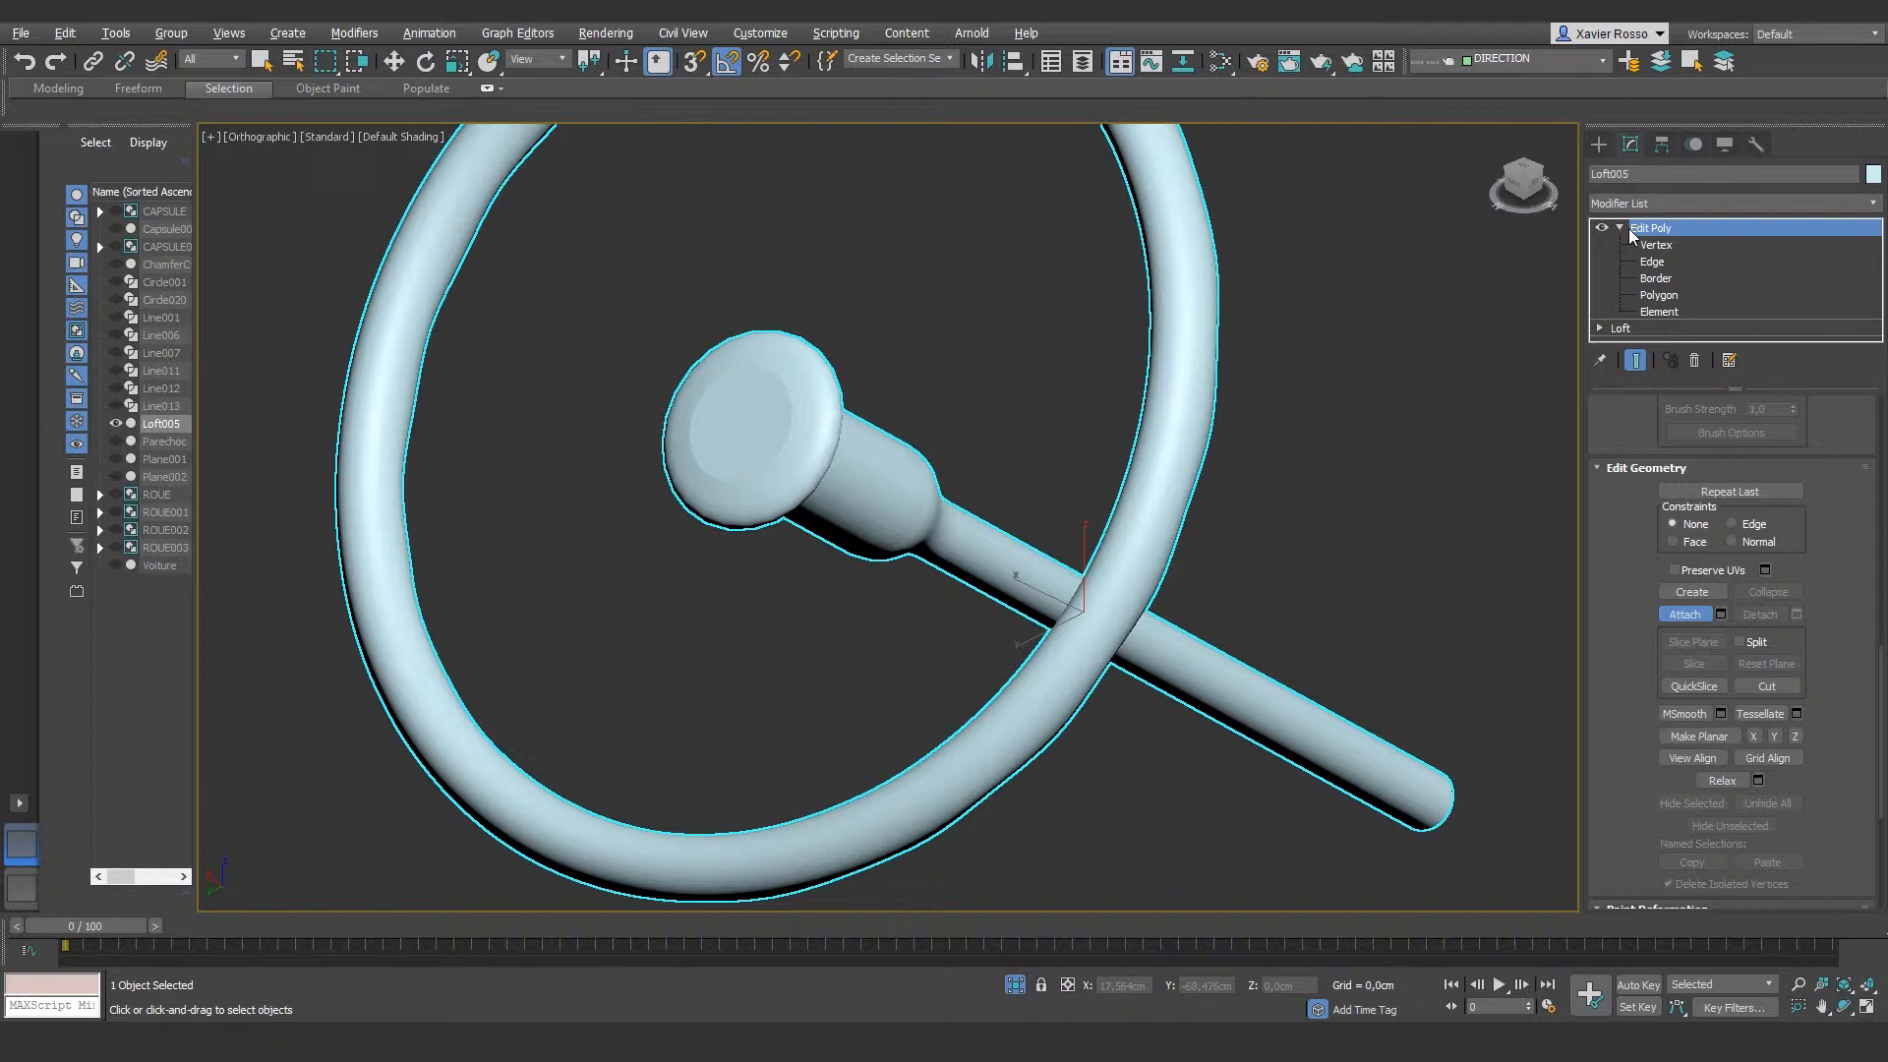
left_click(1661, 295)
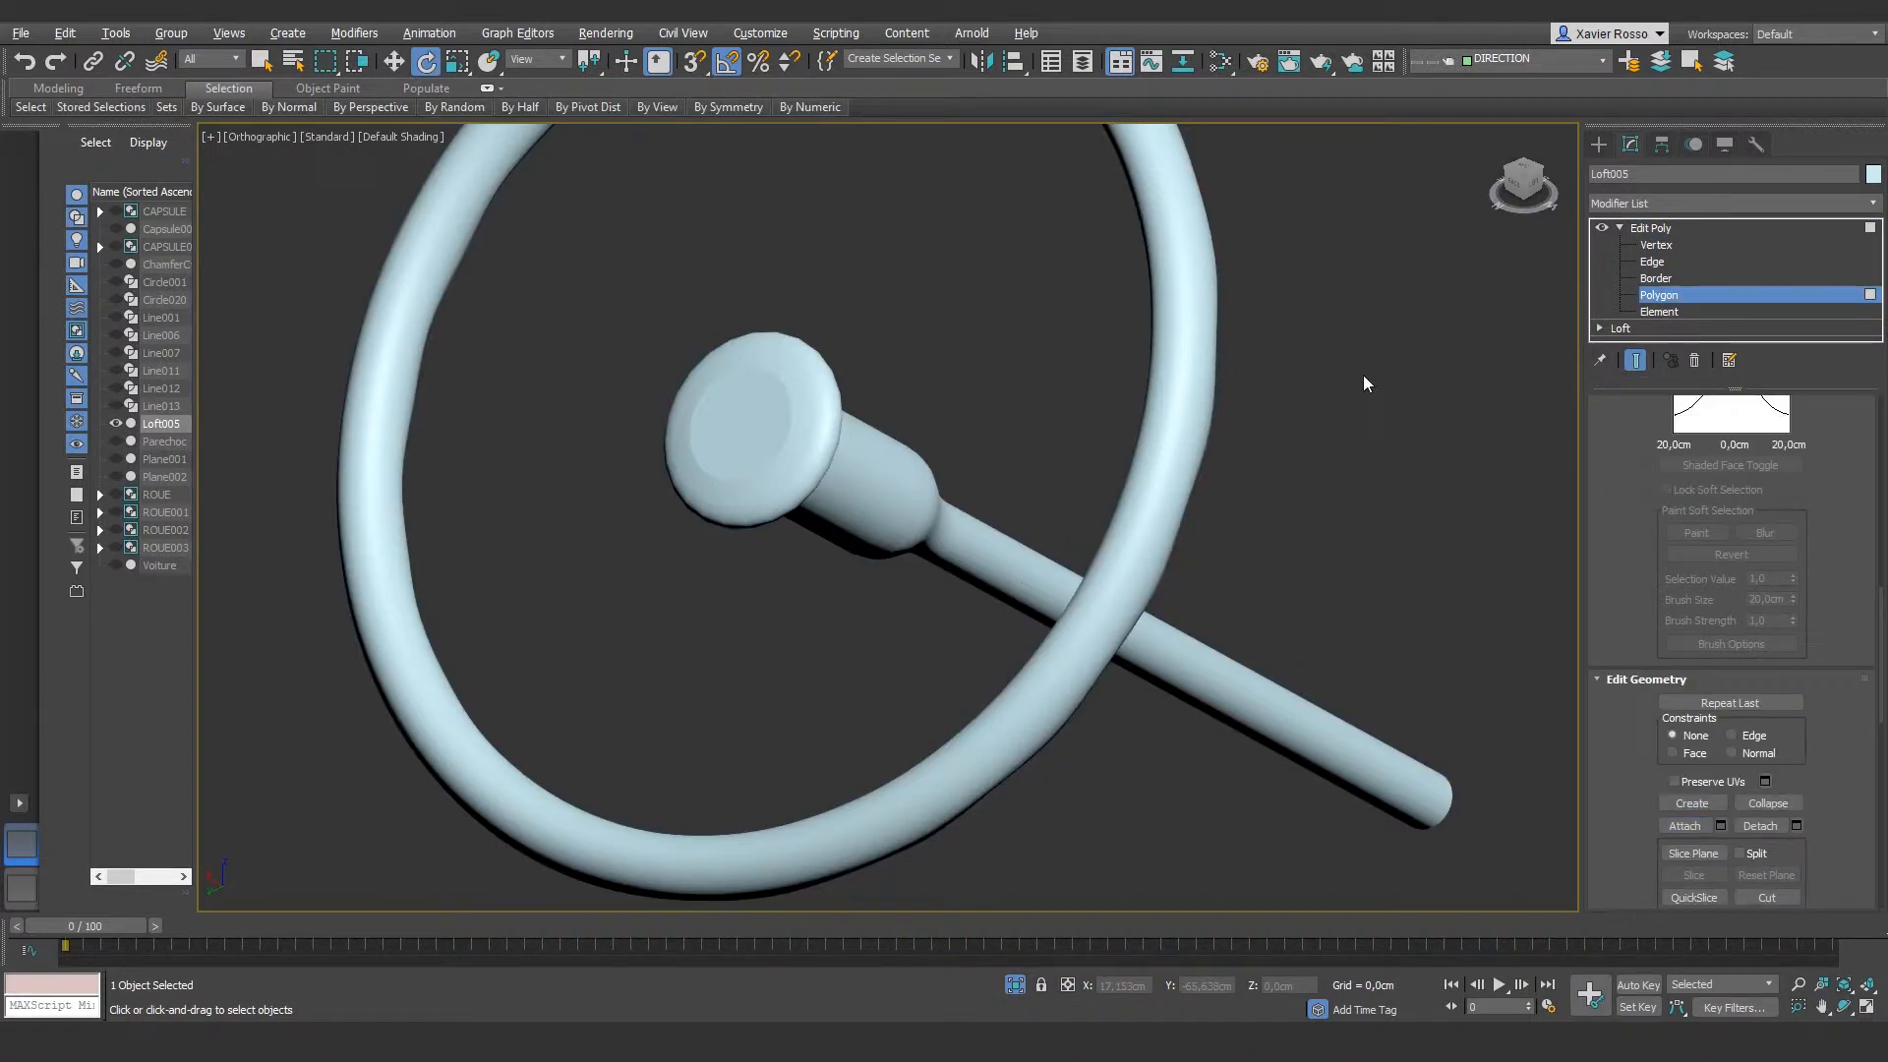
key("F4")
middle_click_drag(823, 520, 877, 509)
Step: Open the Bridge Polygons settings and move them clear of the steering wheel
left_click_drag(1632, 529, 1647, 988)
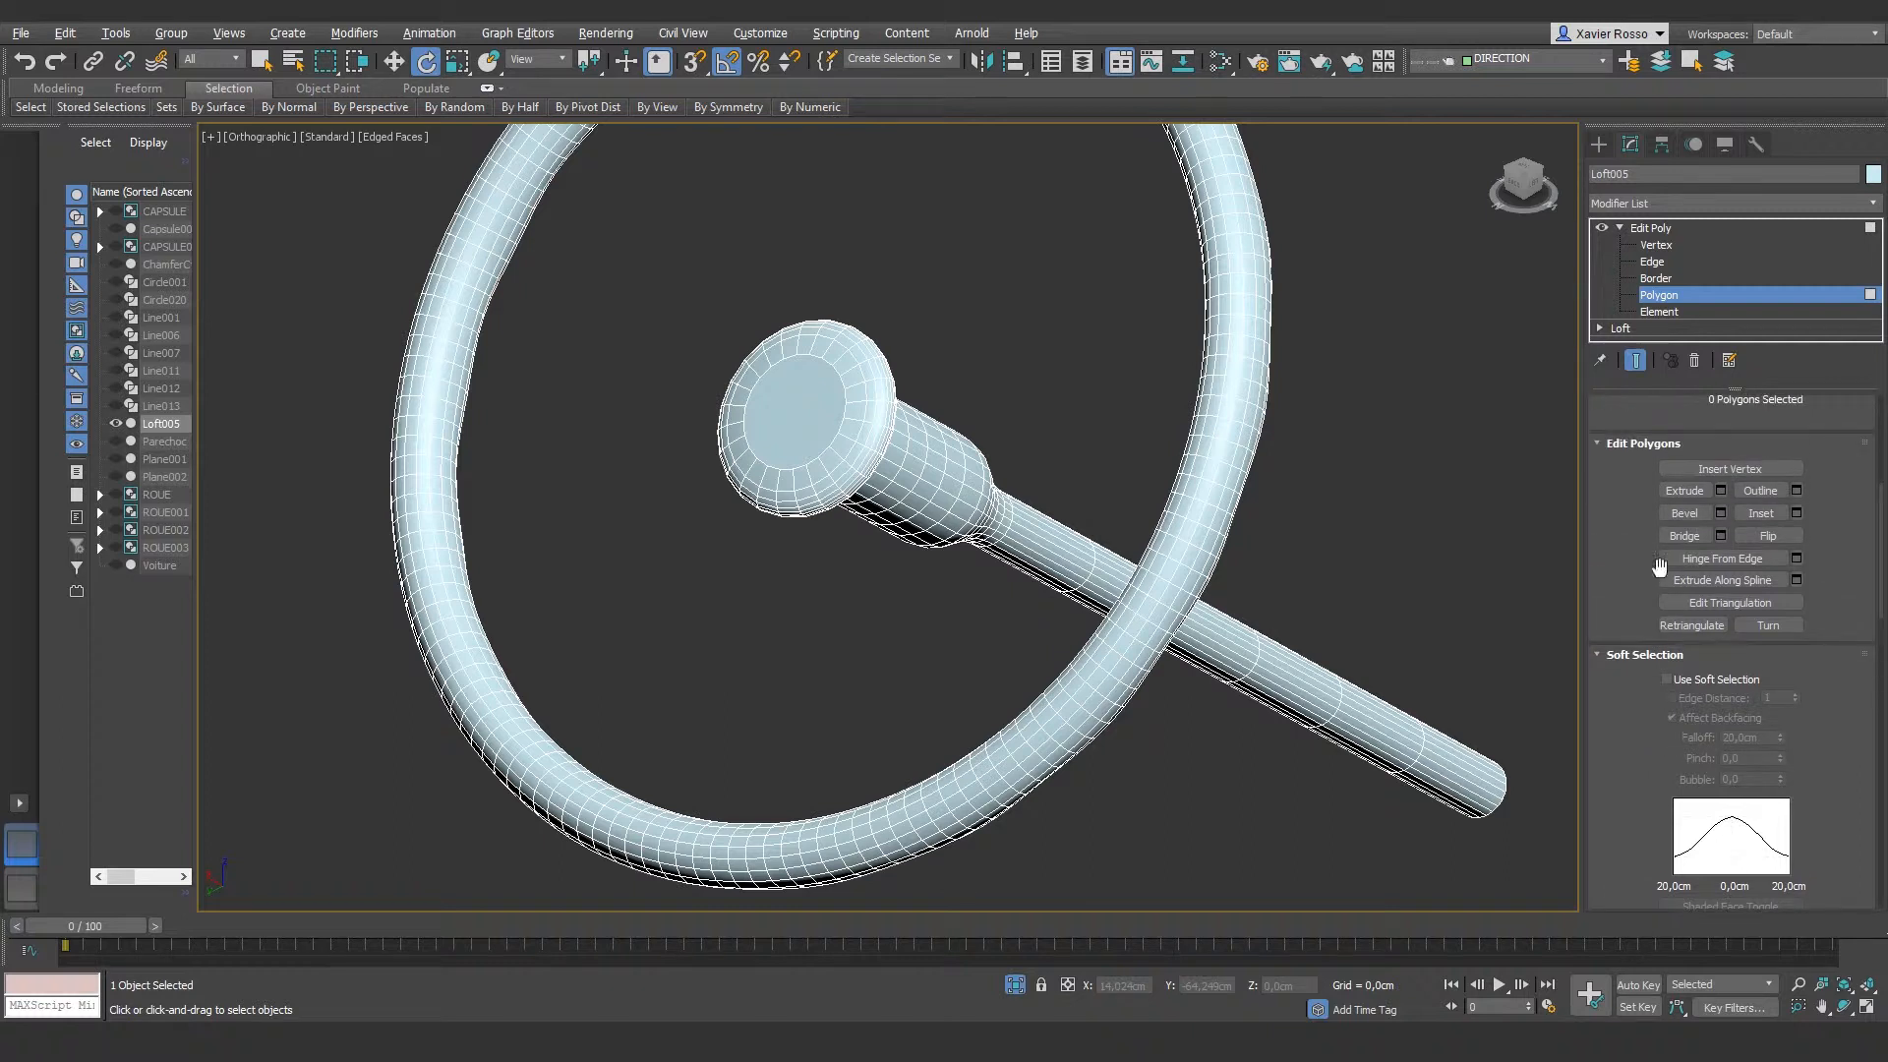
left_click(1721, 536)
left_click_drag(944, 500, 1437, 315)
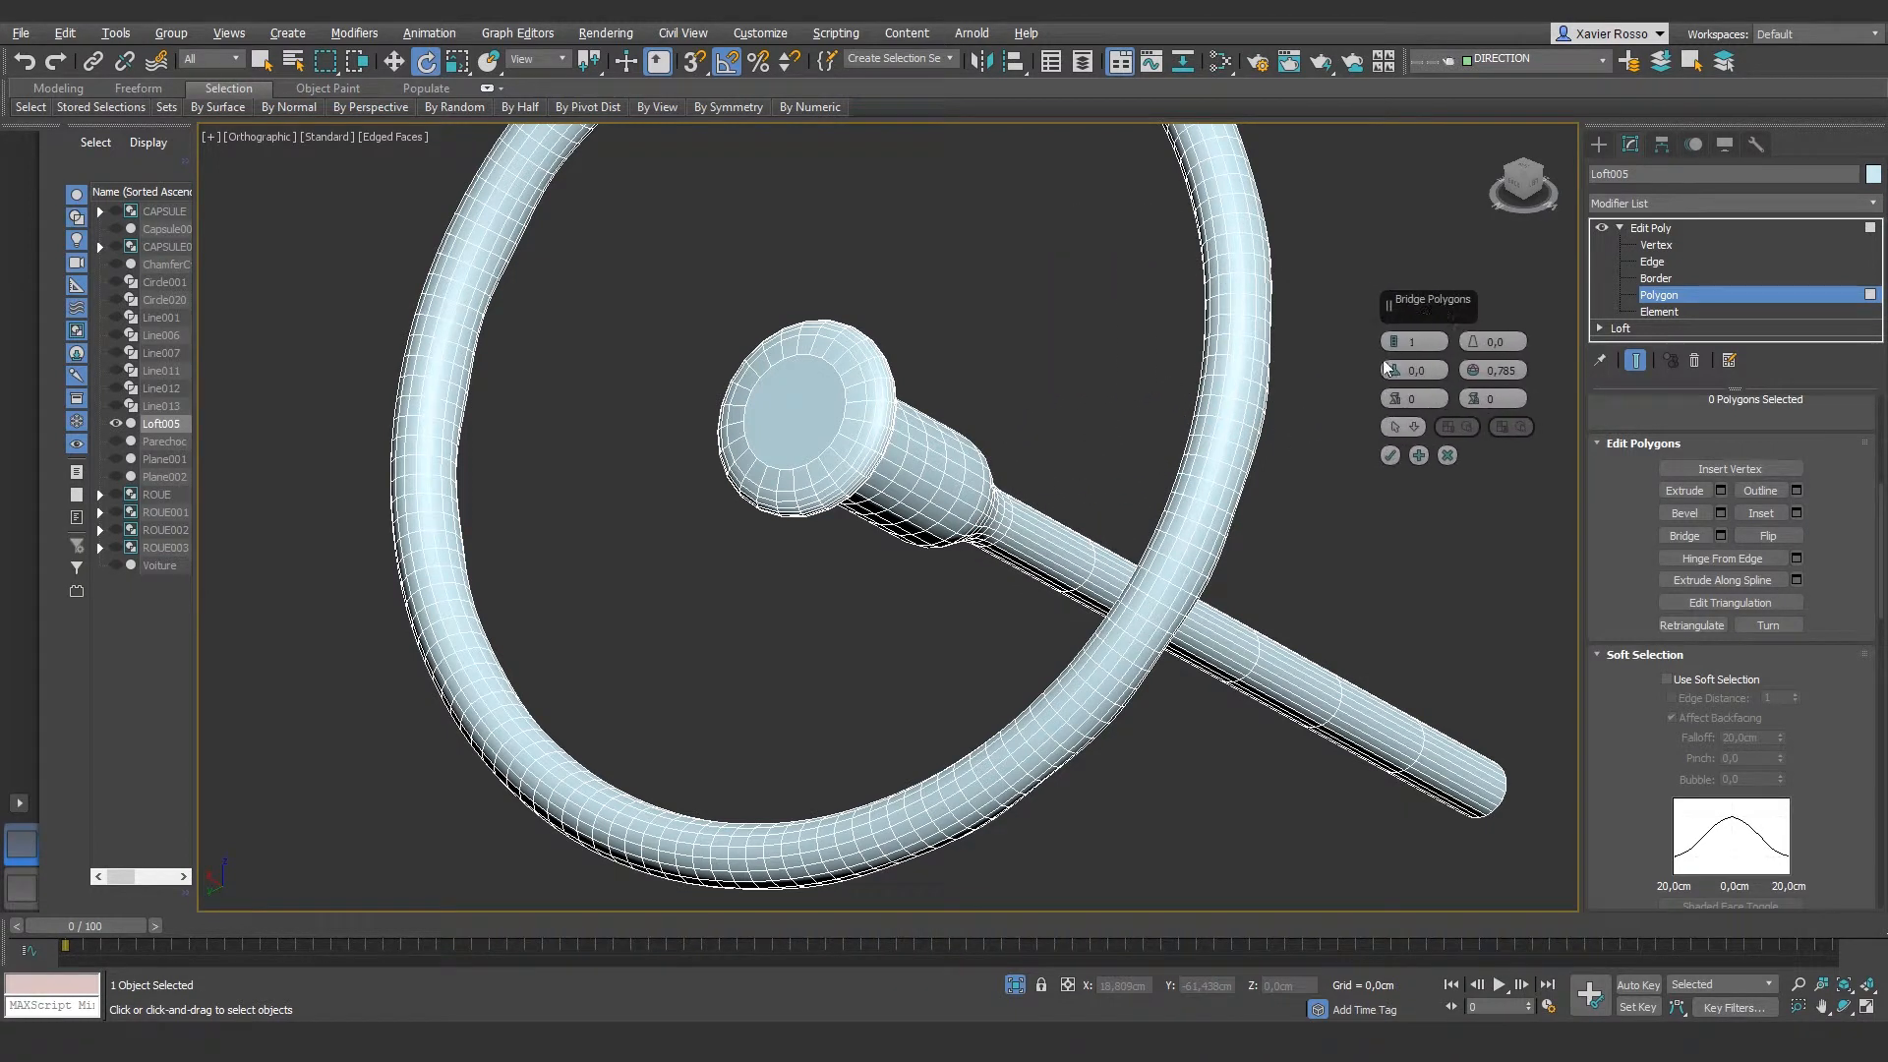
Step: Select a patch of six adjacent polygons on the outer rim of the column's hub
scroll(873, 463, "up", 5)
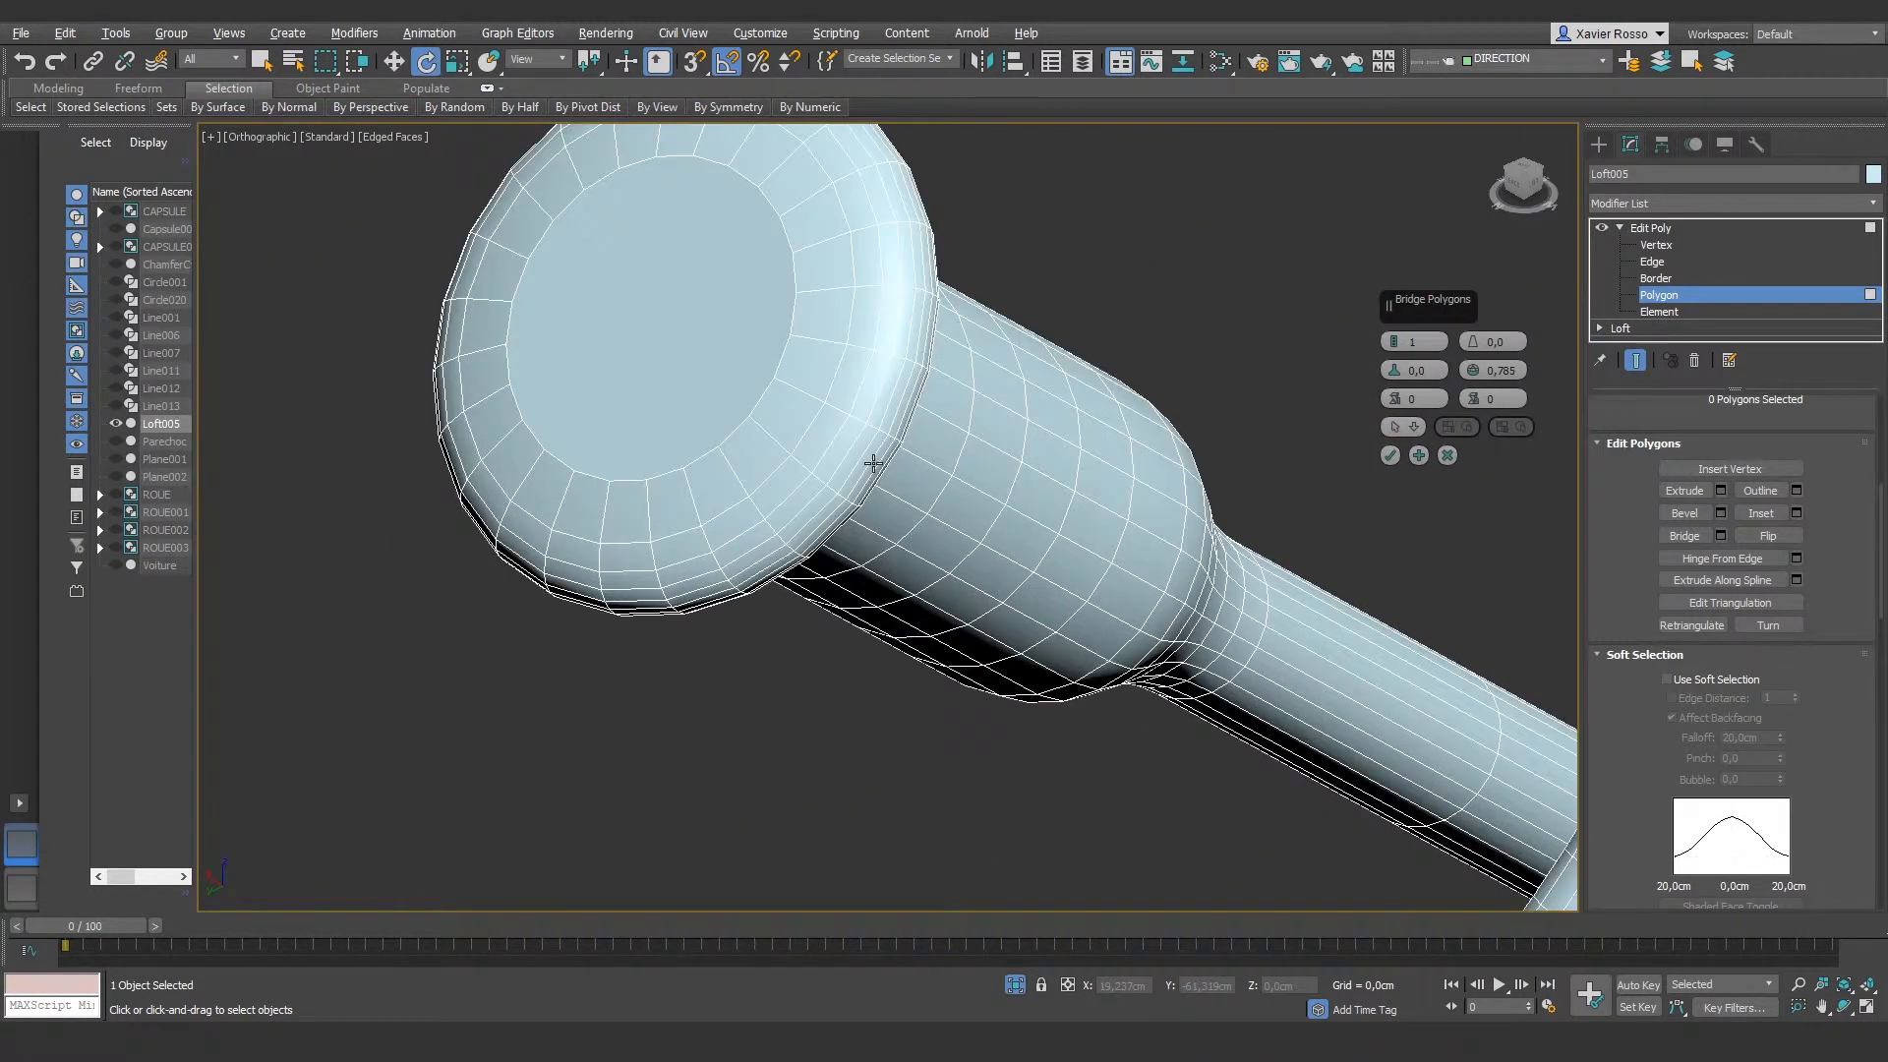
scroll(873, 463, "down", 2)
left_click(870, 419)
left_click(878, 421, "ctrl")
left_click(887, 424, "ctrl")
middle_click_drag(896, 427, 750, 337, "alt")
left_click(669, 269, "ctrl")
left_click(664, 267, "ctrl")
left_click(658, 263, "ctrl")
scroll(658, 263, "up", 2)
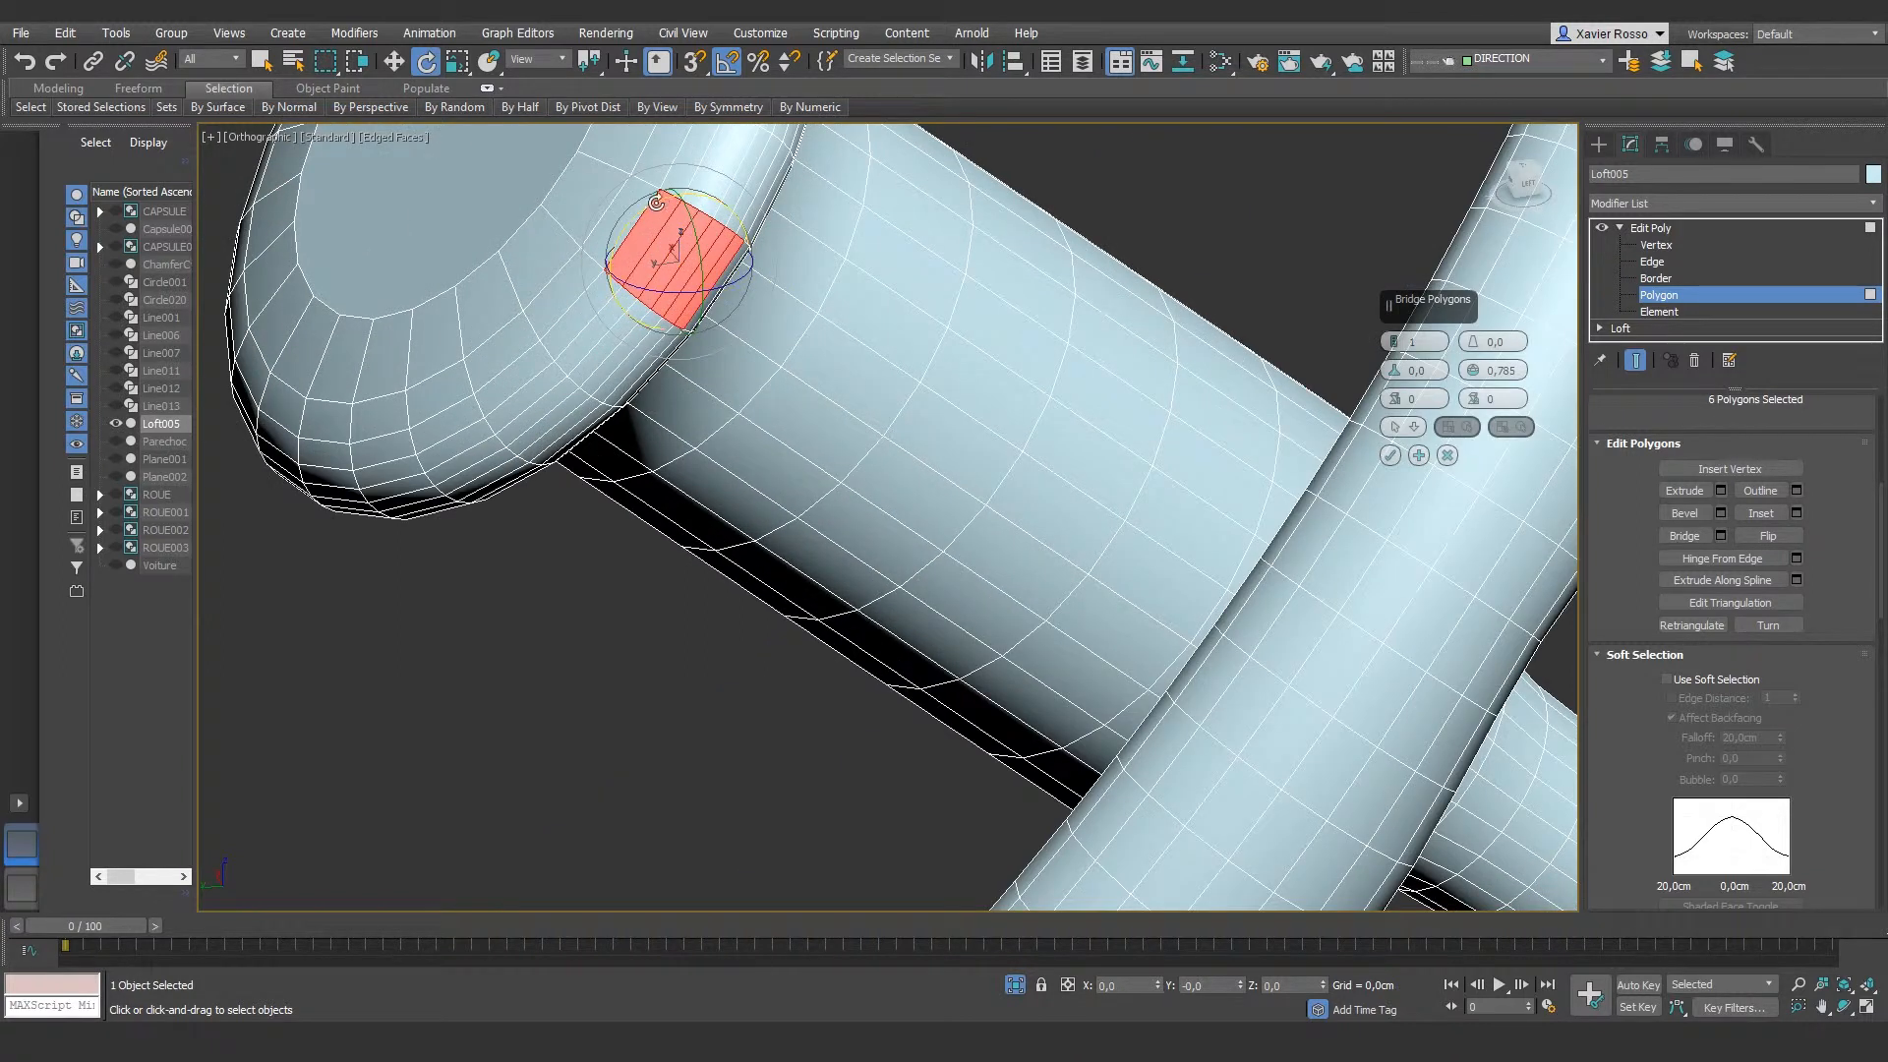
scroll(661, 257, "up", 2)
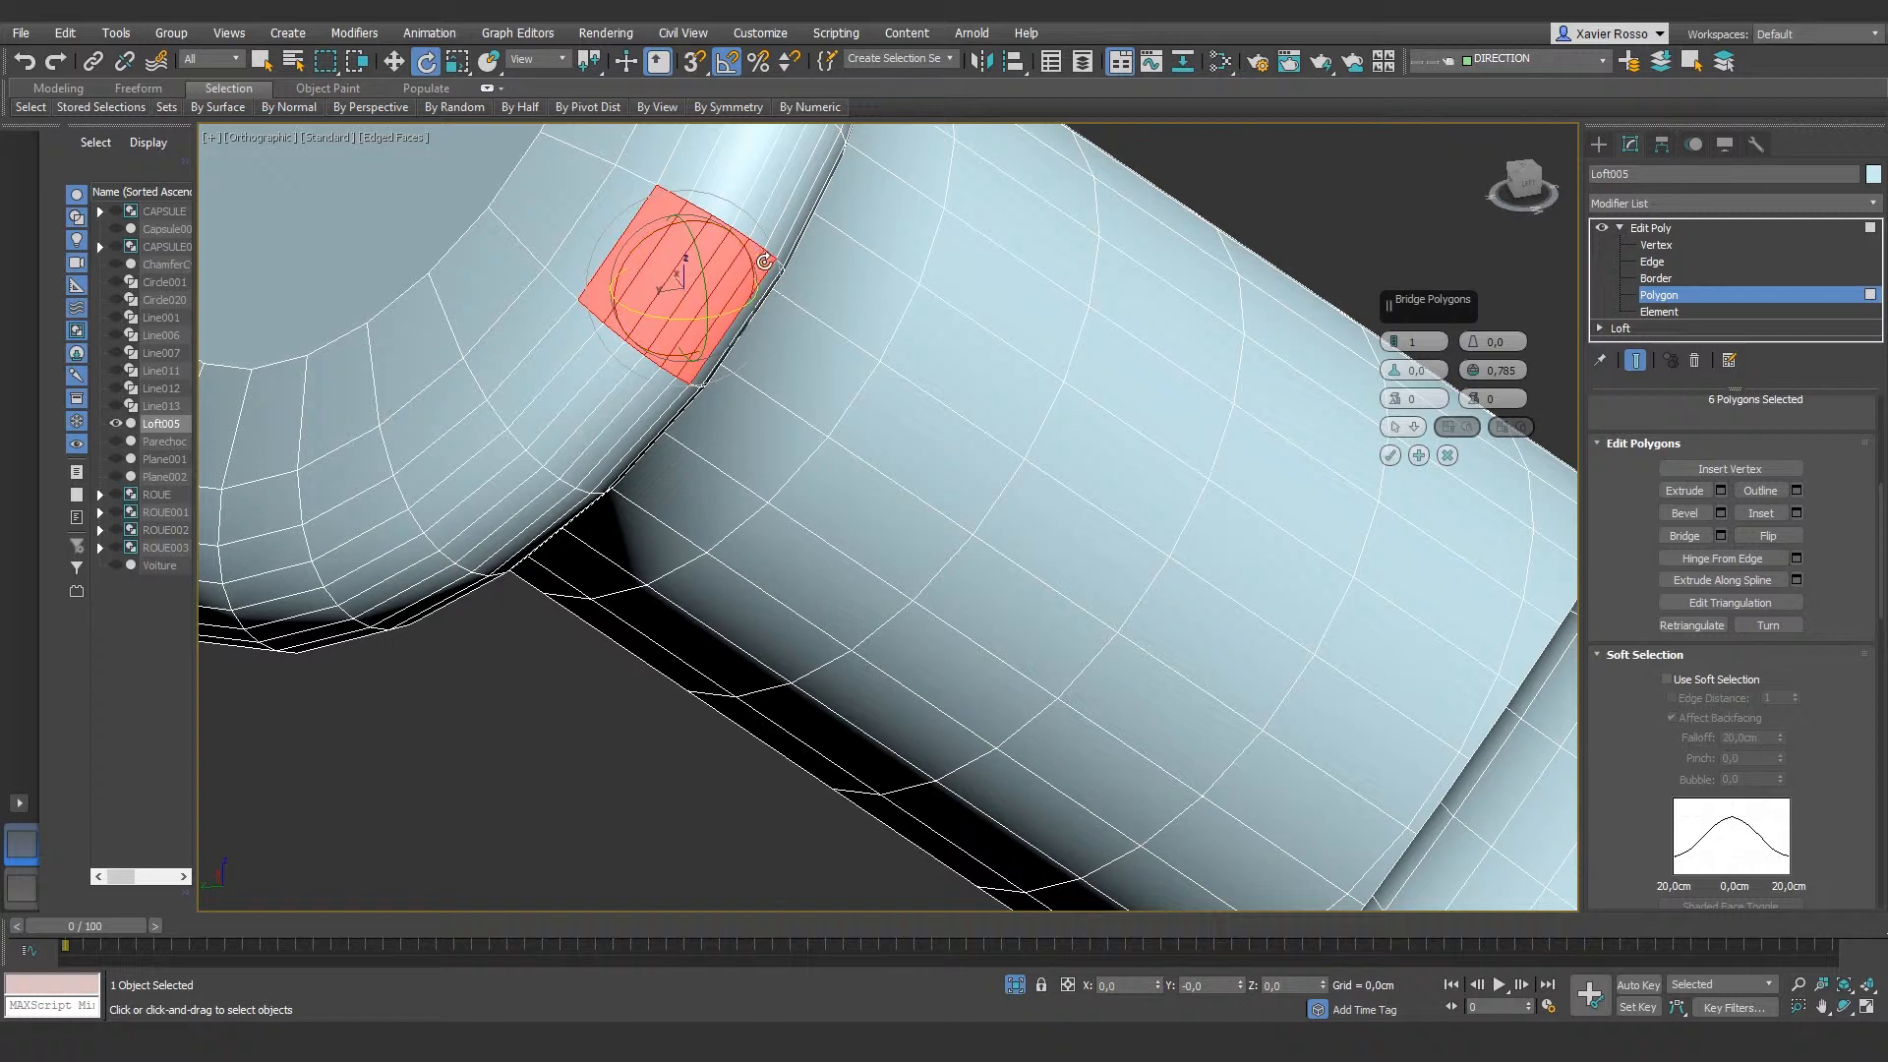
Step: Add one adjacent polygon to the patch selected on the outer rim of the column's hub
left_click(772, 274, "ctrl")
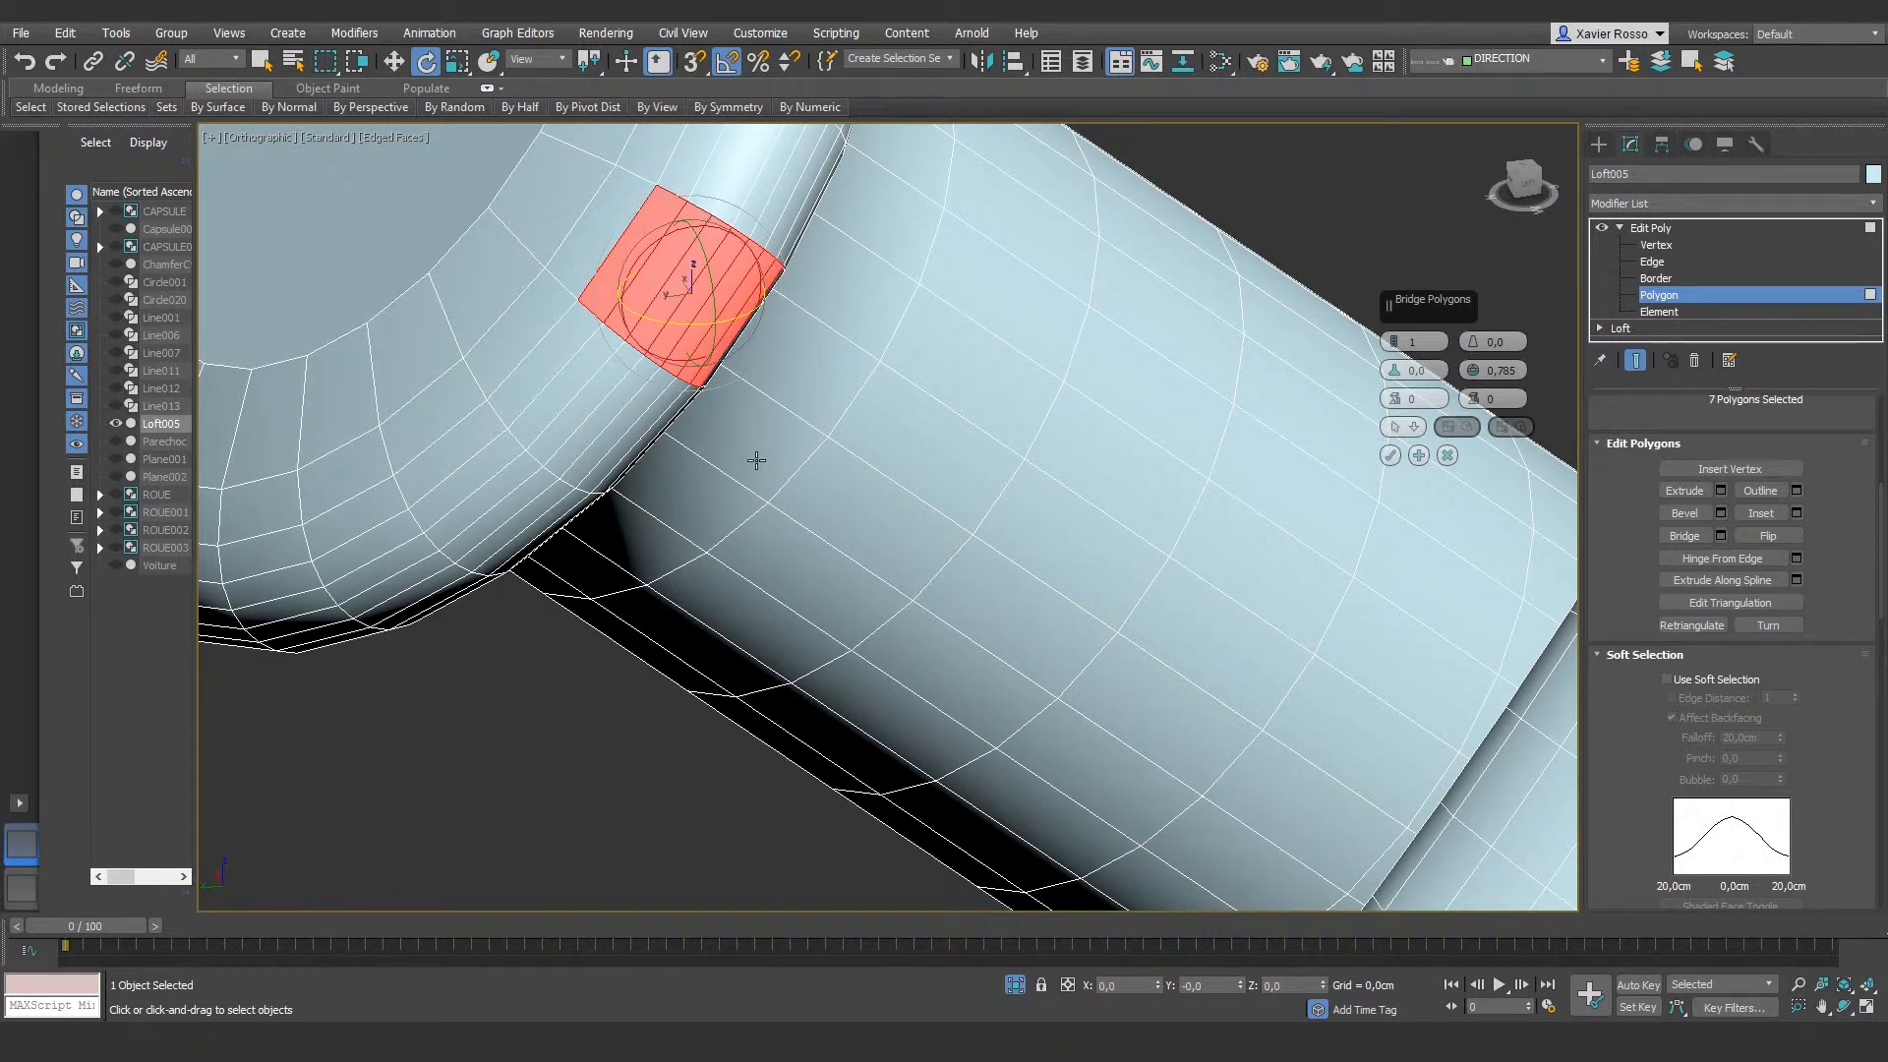
scroll(756, 461, "down", 4)
scroll(756, 460, "up", 3)
middle_click_drag(872, 455, 240, 396)
middle_click_drag(1114, 513, 586, 526)
scroll(1141, 514, "down", 5)
middle_click_drag(1191, 526, 1024, 538)
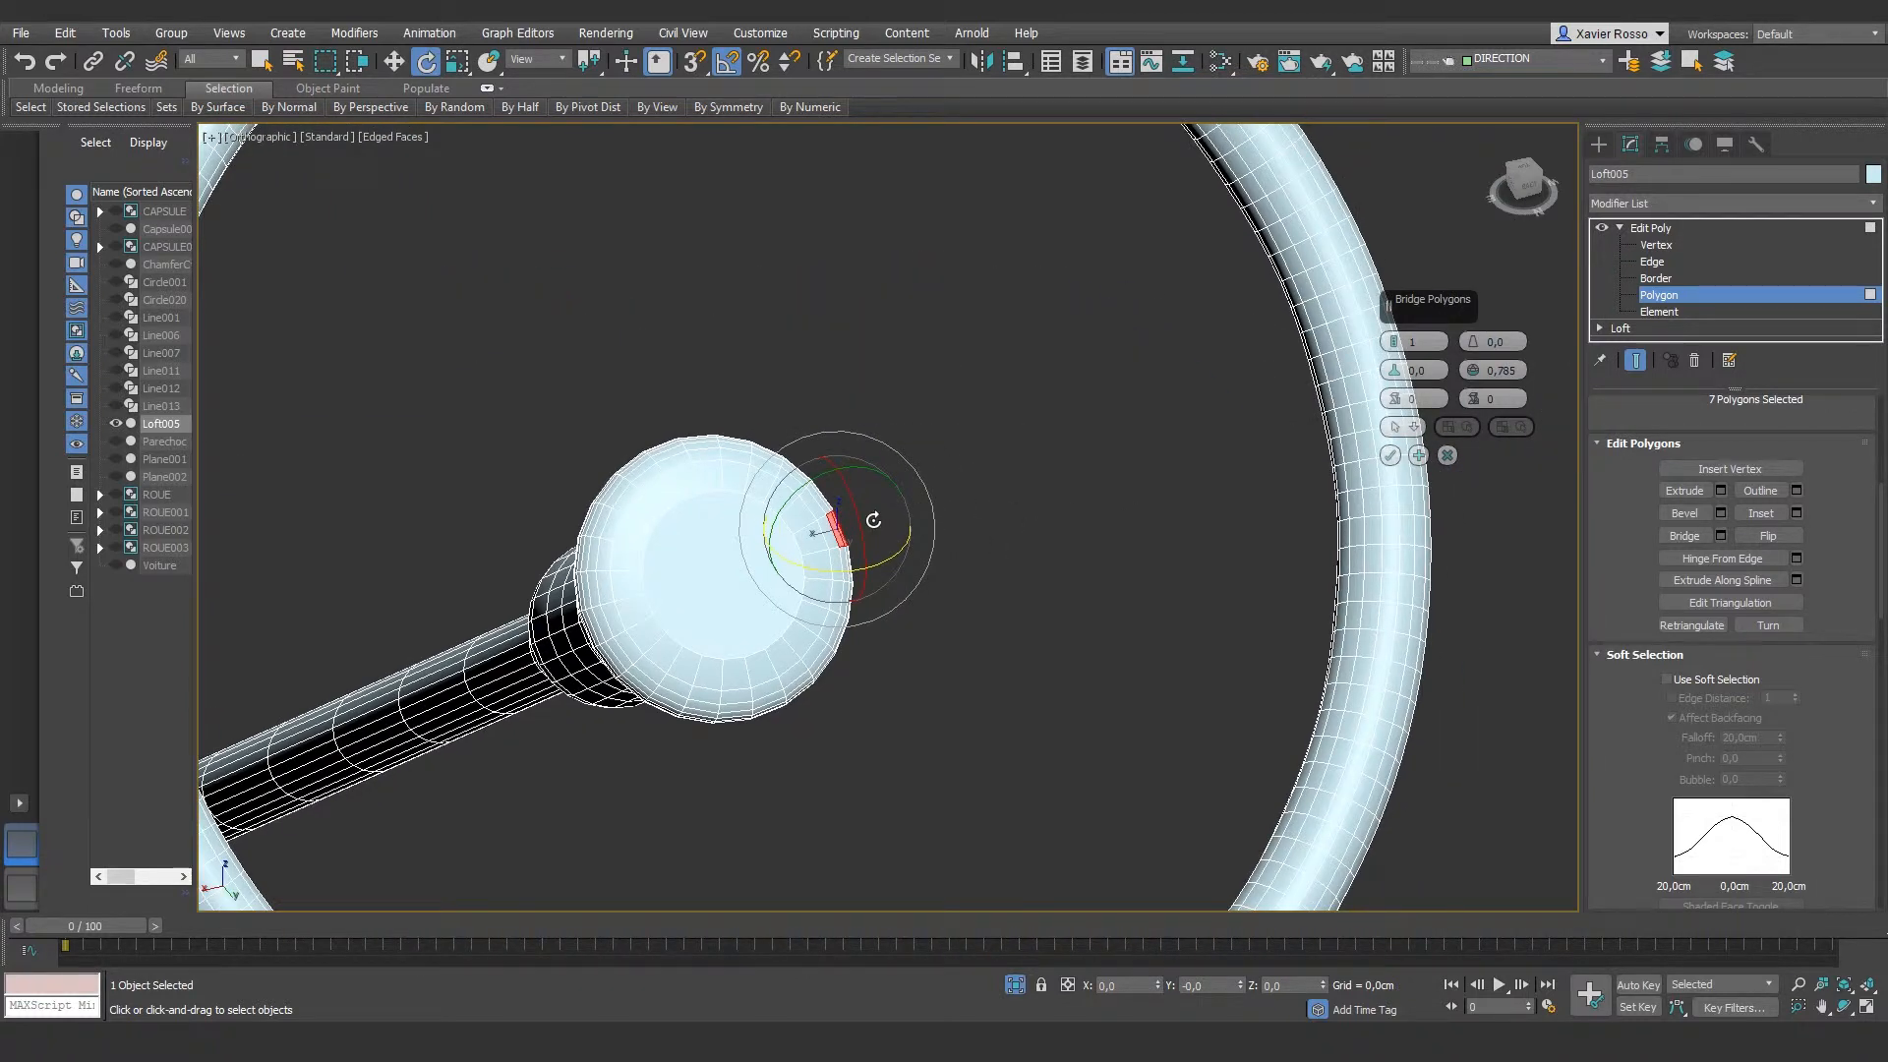
Step: Select four adjacent polygons on the inner side of the steering wheel ring, facing the hub patch
left_click(1343, 367, "ctrl")
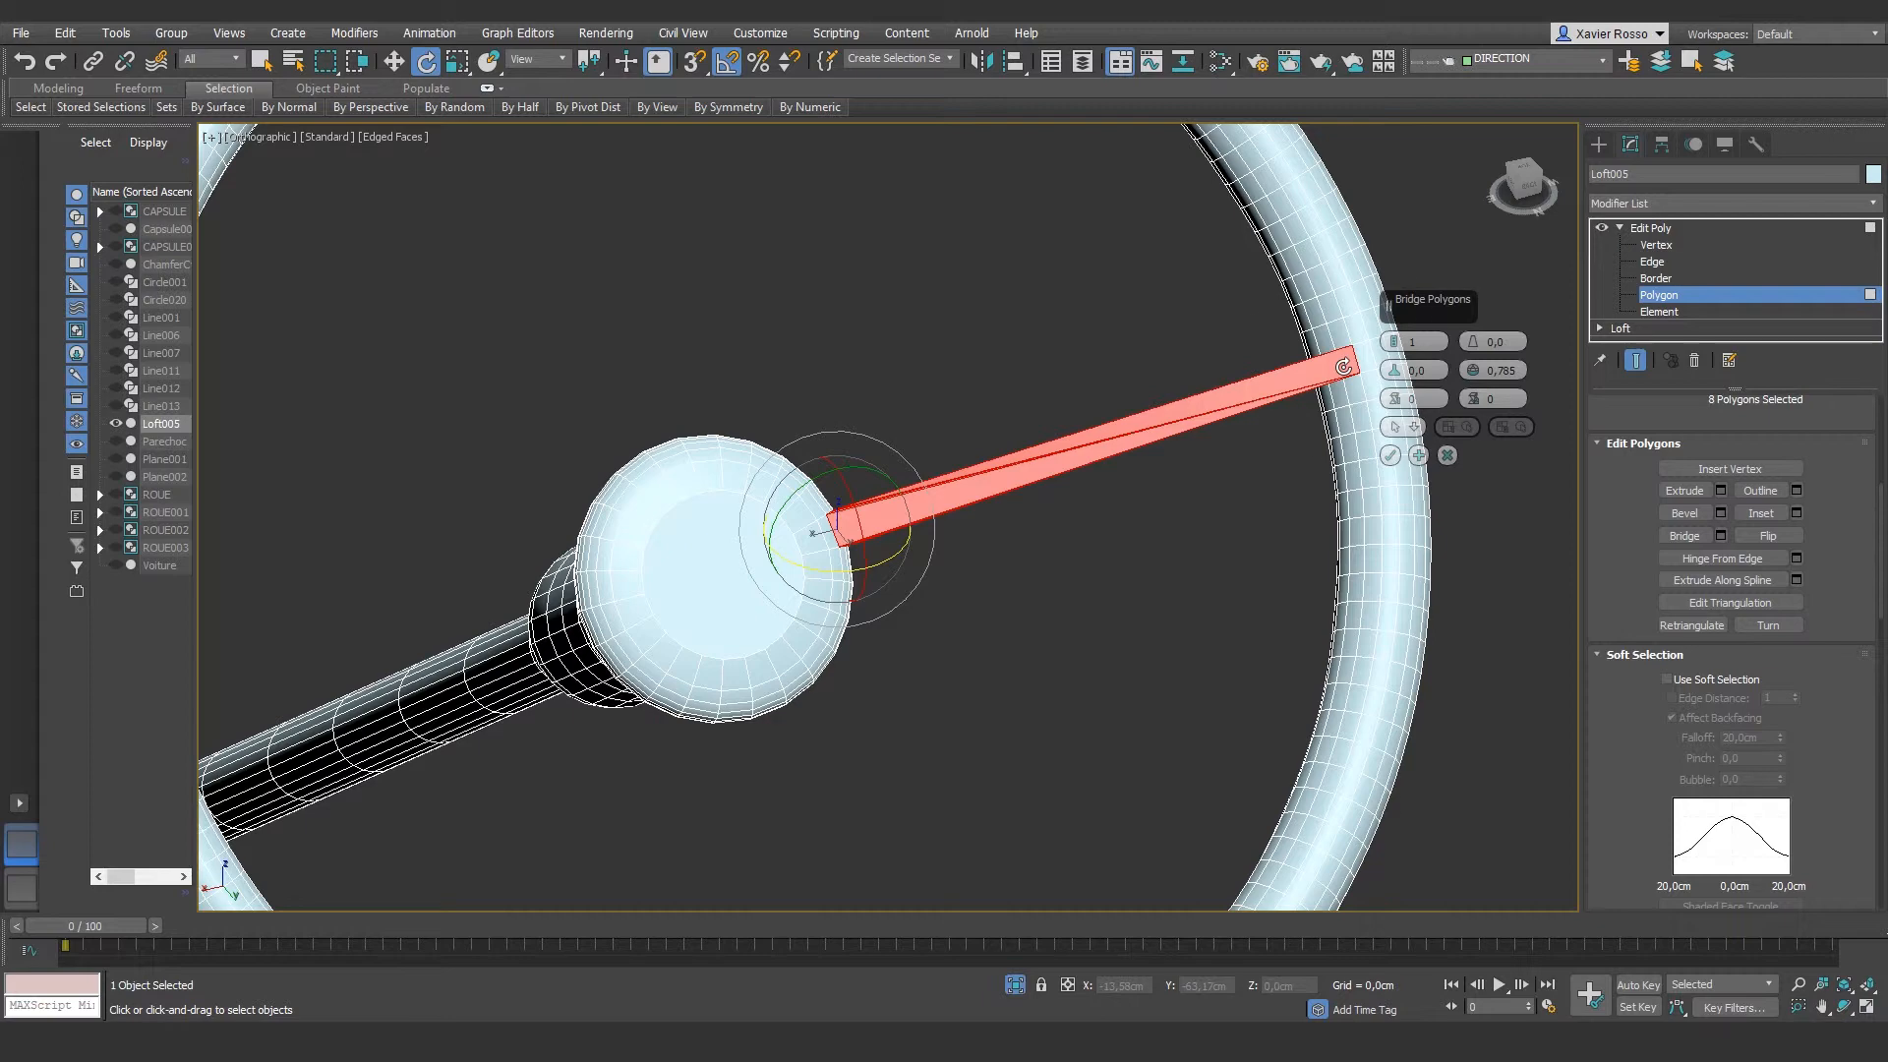
left_click(1318, 373, "ctrl")
middle_click_drag(1296, 463, 1286, 372, "alt")
middle_click_drag(1286, 372, 997, 616)
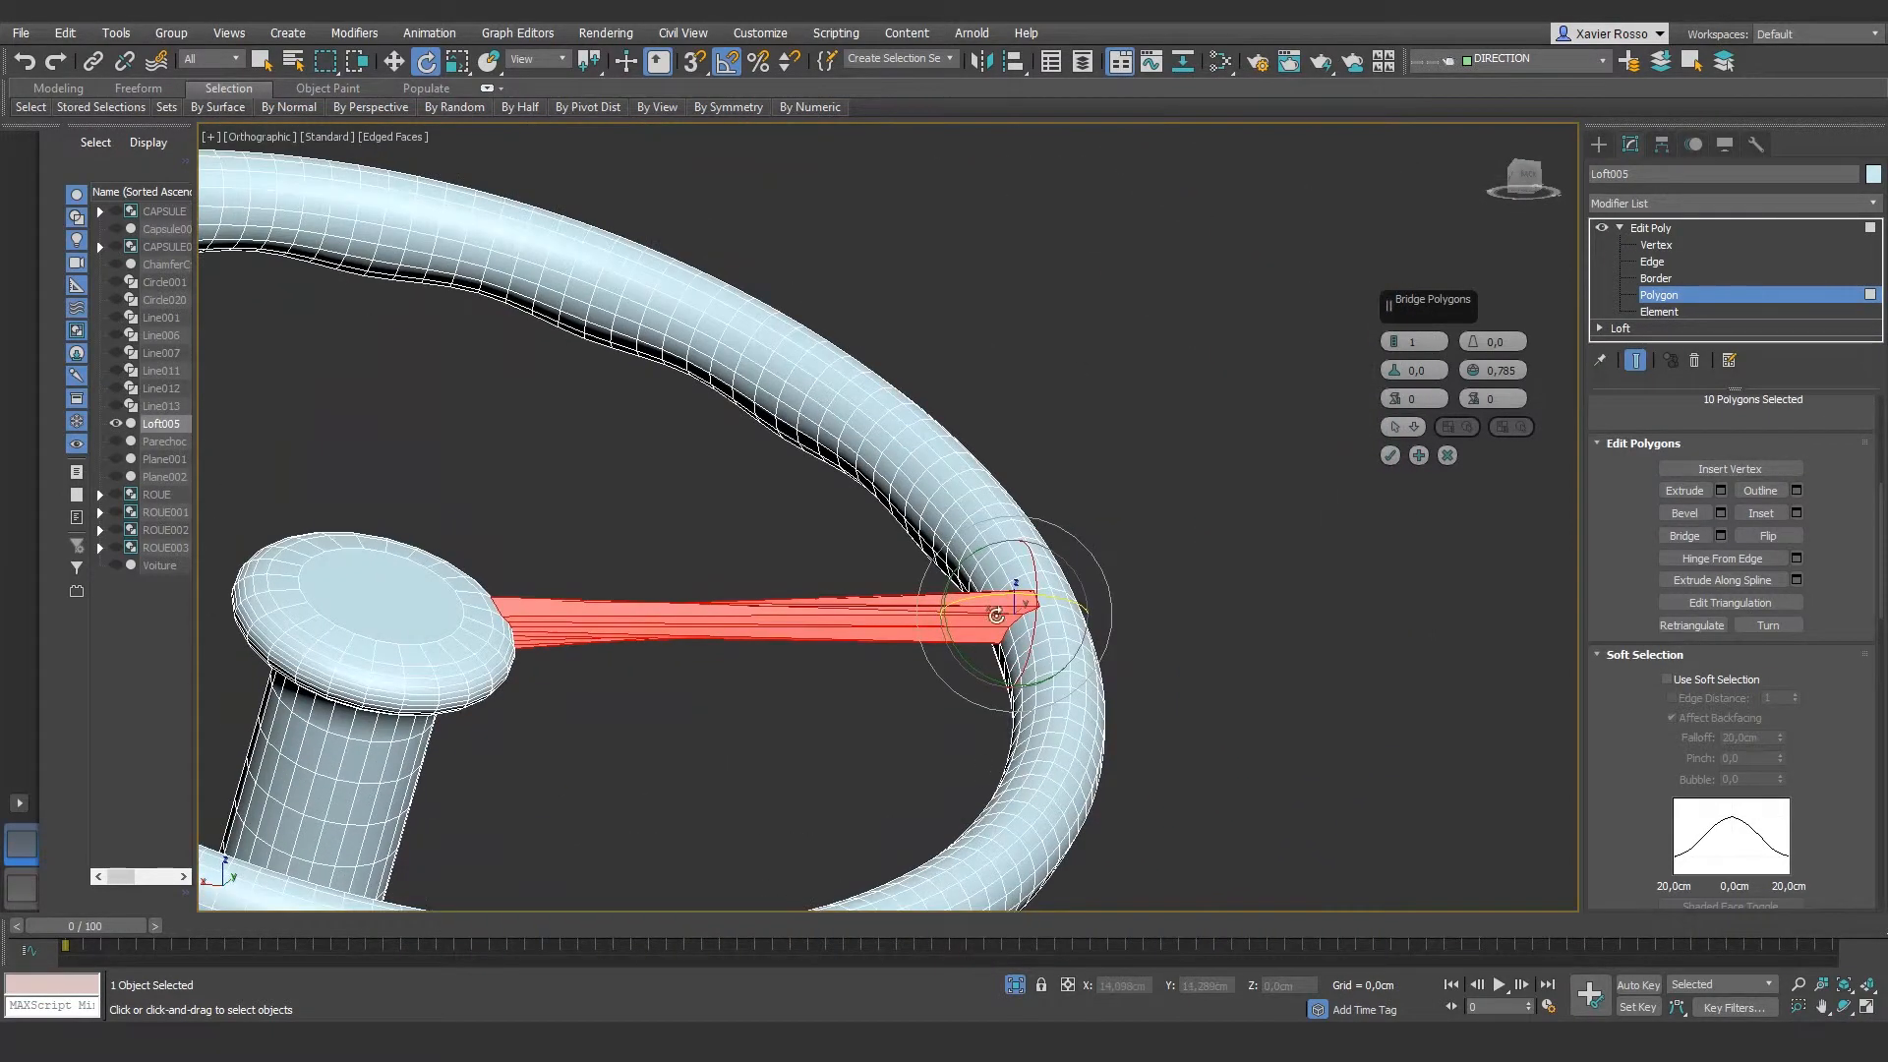
scroll(979, 709, "up", 6)
left_click(1068, 372, "ctrl")
scroll(1080, 429, "down", 3)
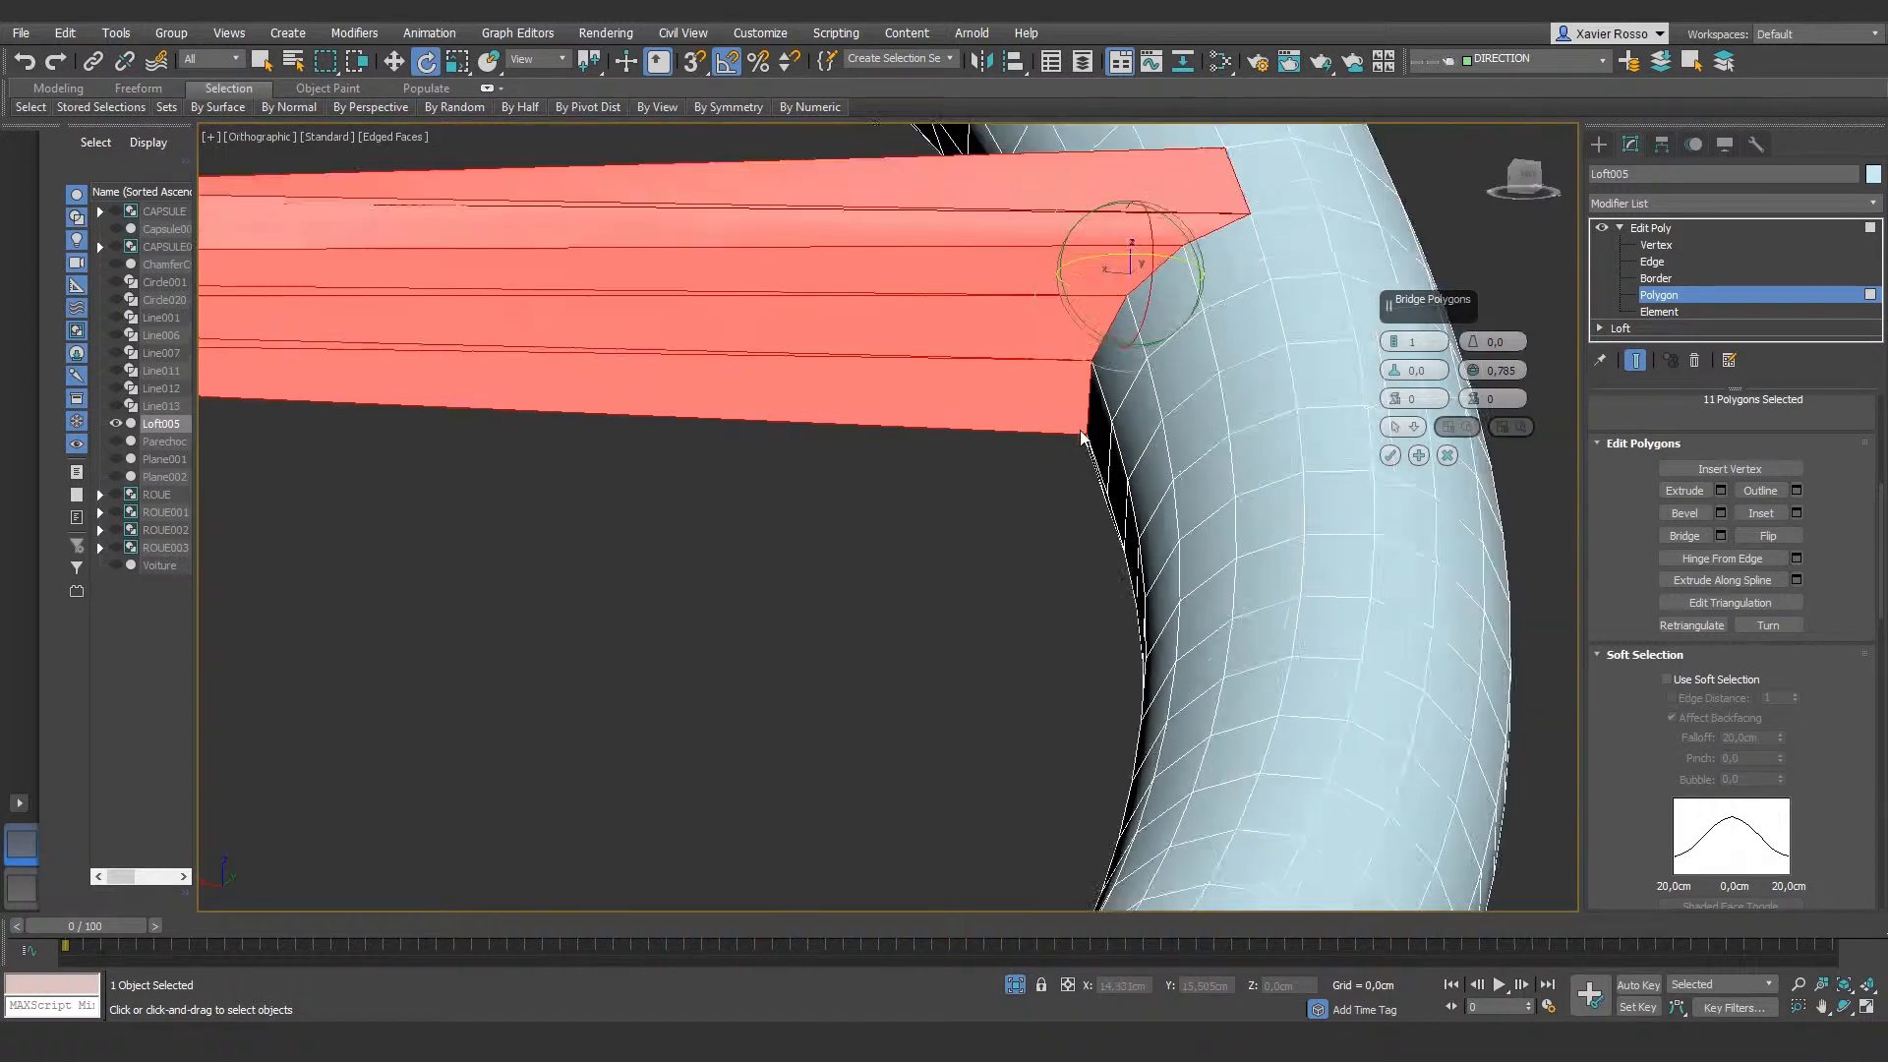
Step: Extend the ring selection with three more polygons around its underside, matching the seven polygons selected on the hub
middle_click_drag(1121, 450, 1182, 470, "alt")
middle_click_drag(1088, 698, 1227, 84)
middle_click_drag(1141, 527, 1006, 150)
scroll(1078, 533, "down", 3)
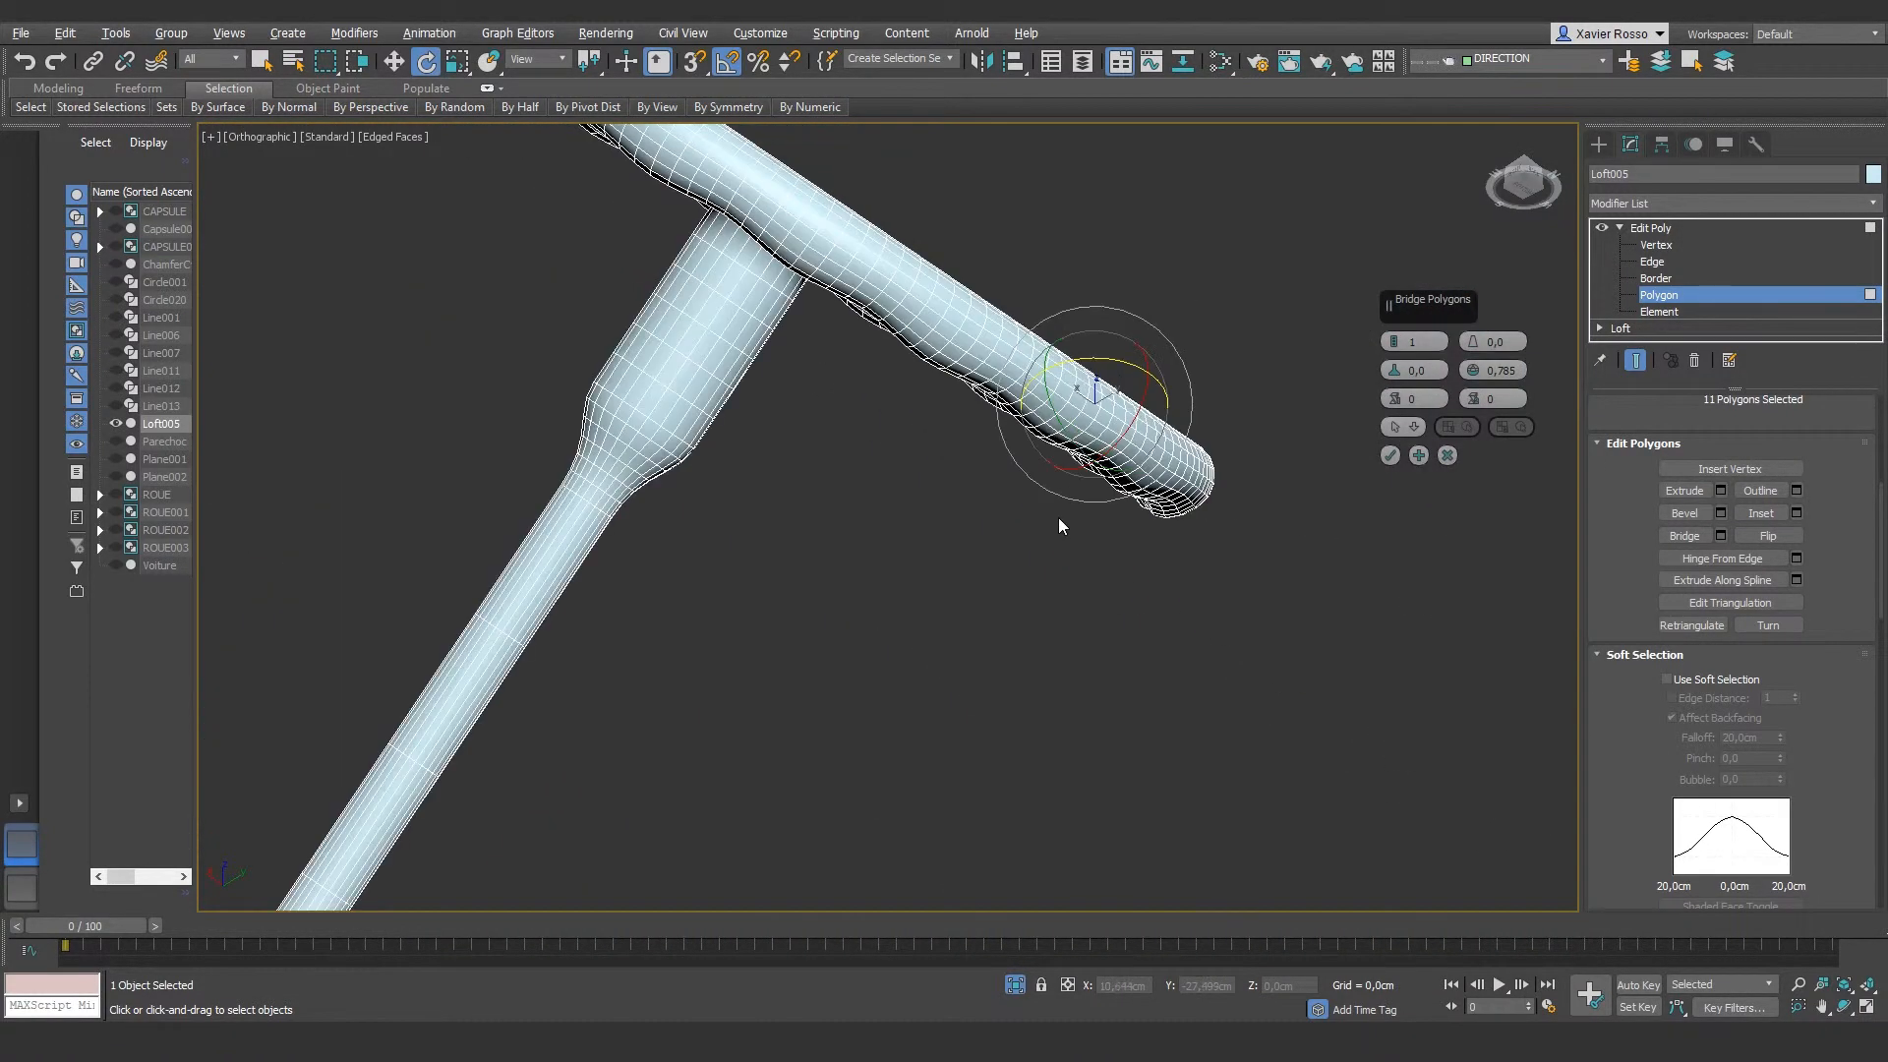
middle_click_drag(1062, 527, 1039, 562, "alt")
scroll(1008, 604, "up", 3)
left_click(1030, 611, "ctrl")
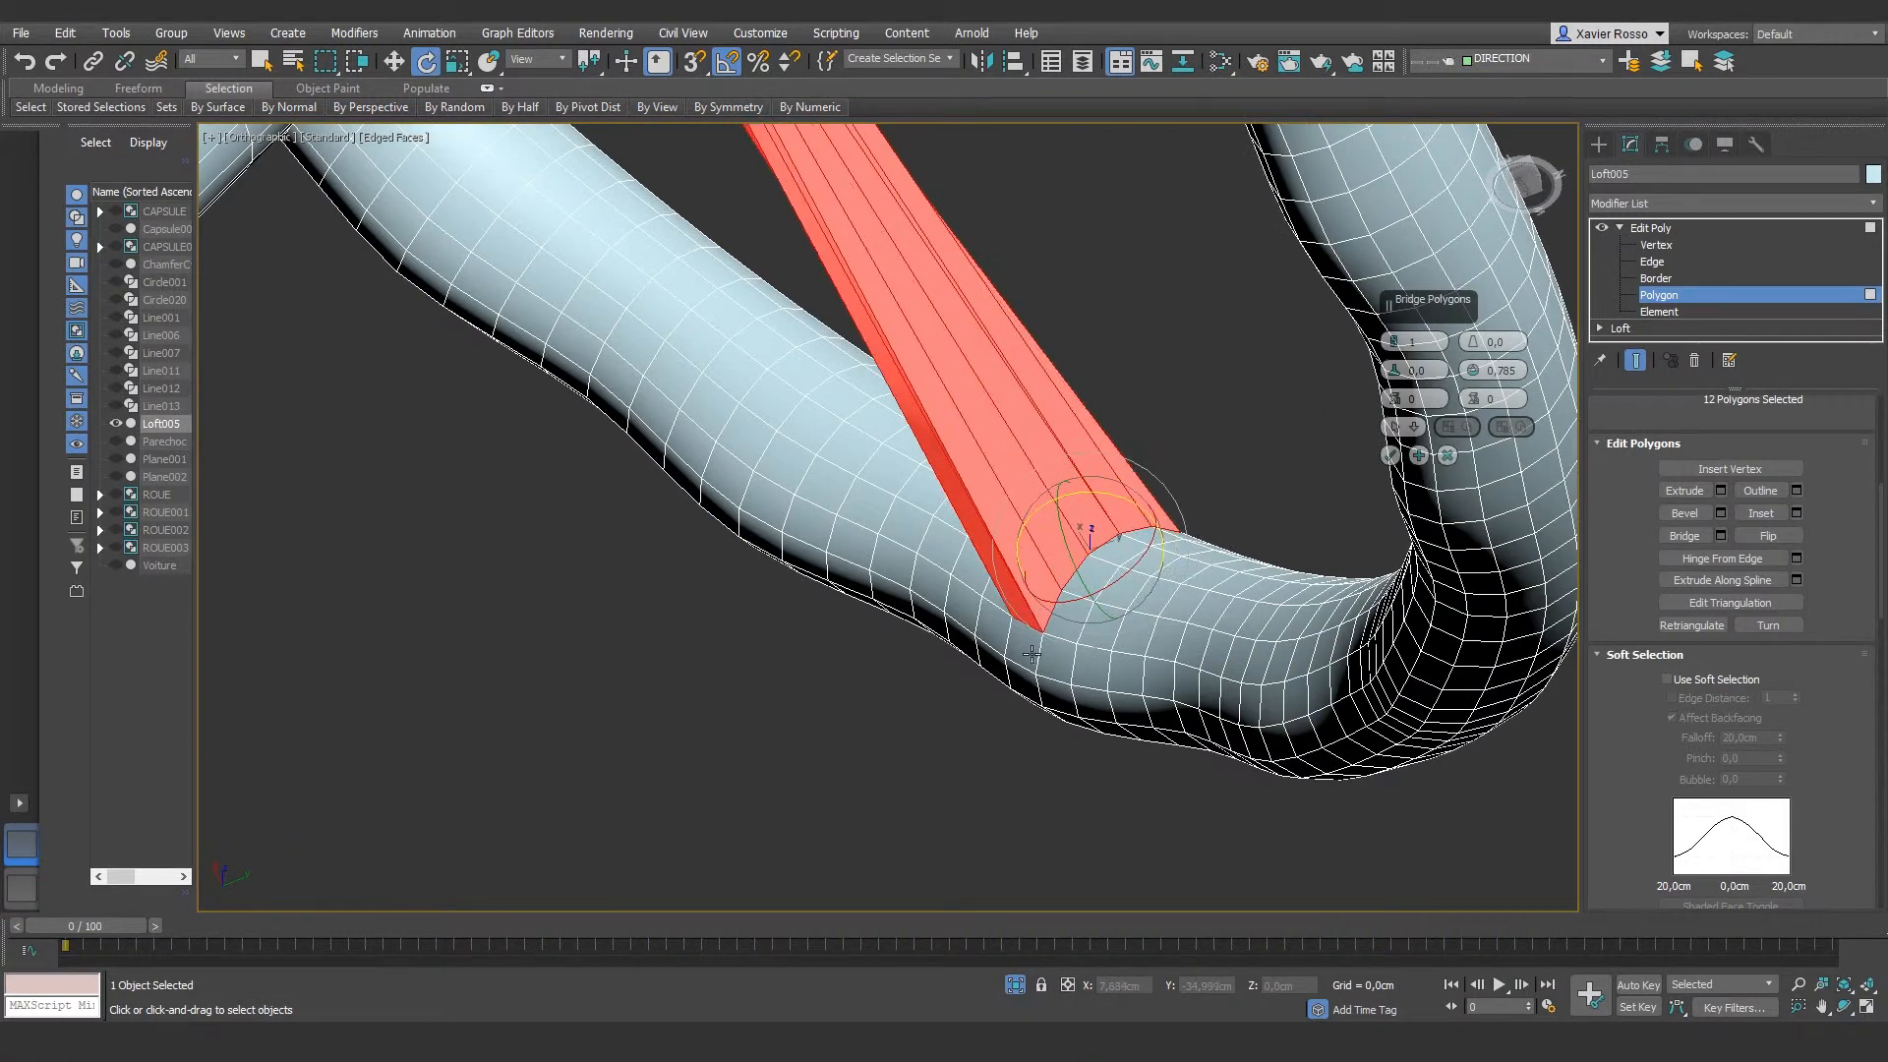
left_click(1023, 678, "ctrl")
left_click(1023, 682, "ctrl")
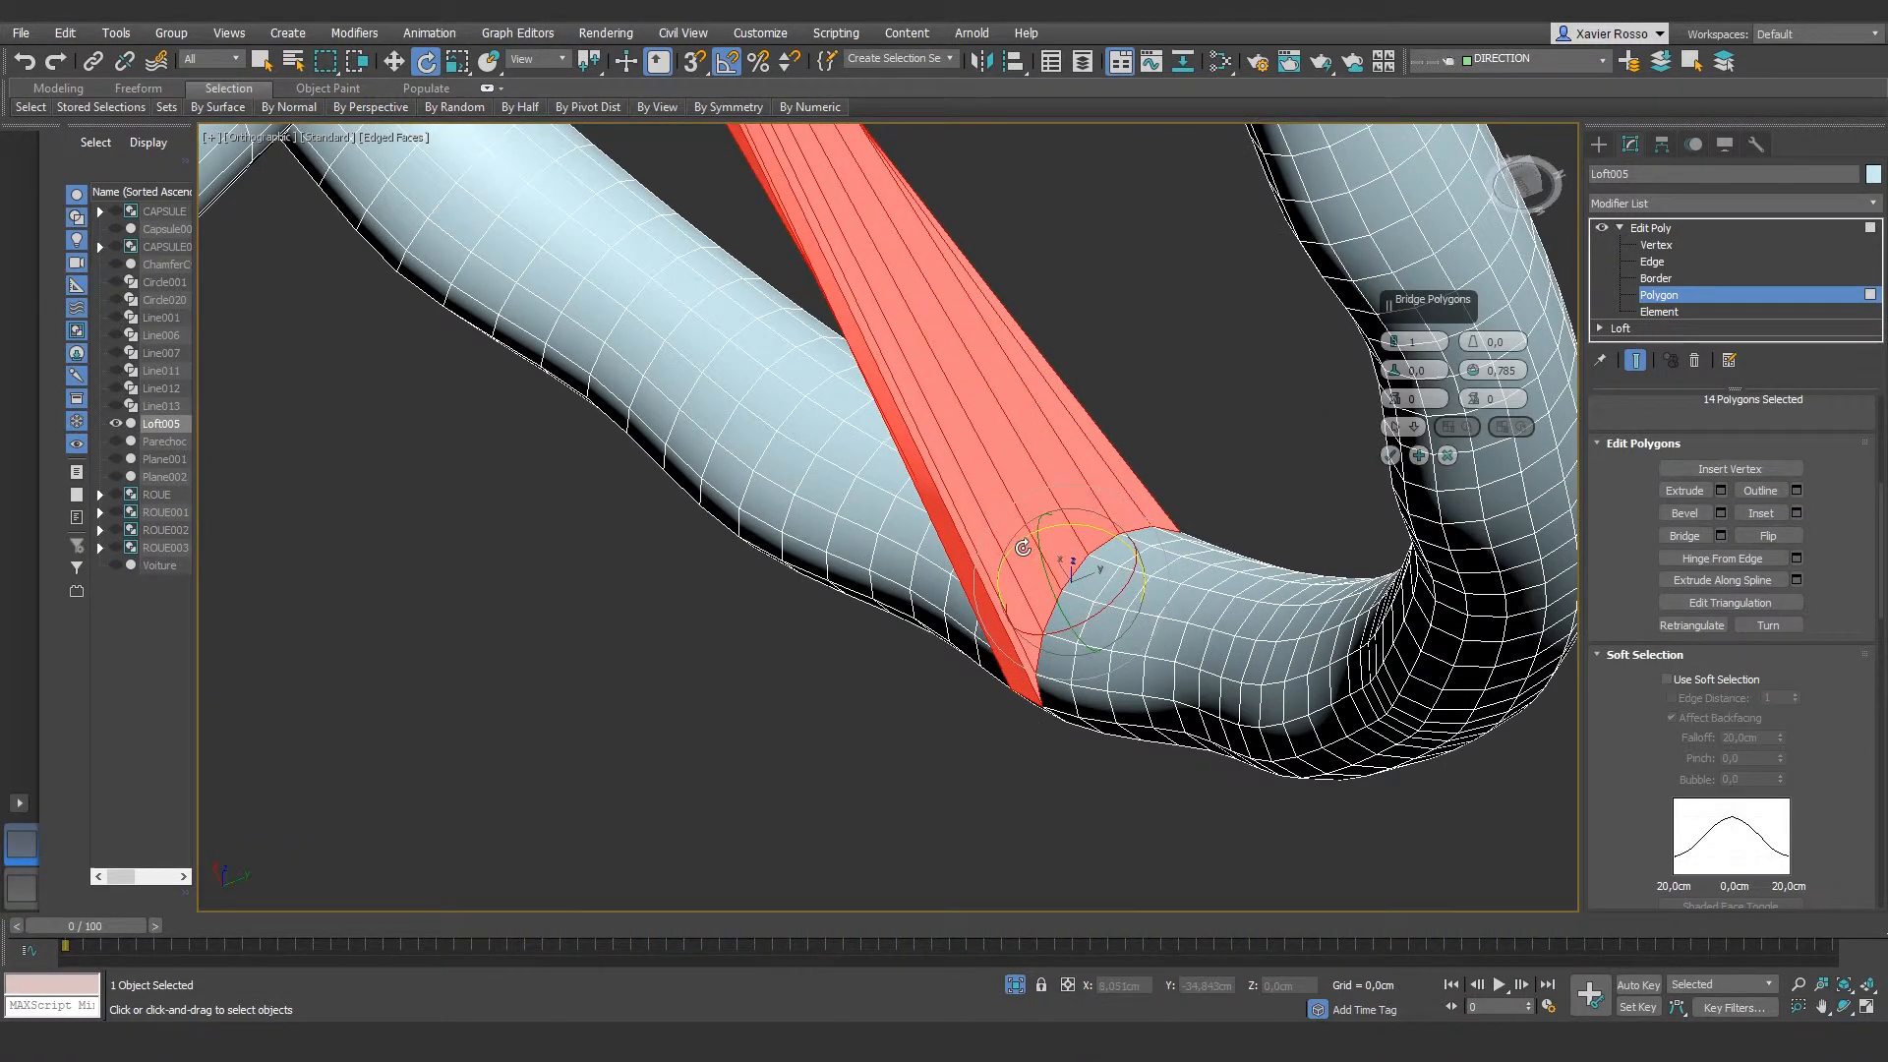
Step: Set the bridge's Twist 1 to 2
scroll(1024, 547, "down", 3)
middle_click_drag(966, 472, 934, 435, "alt")
scroll(944, 492, "up", 4)
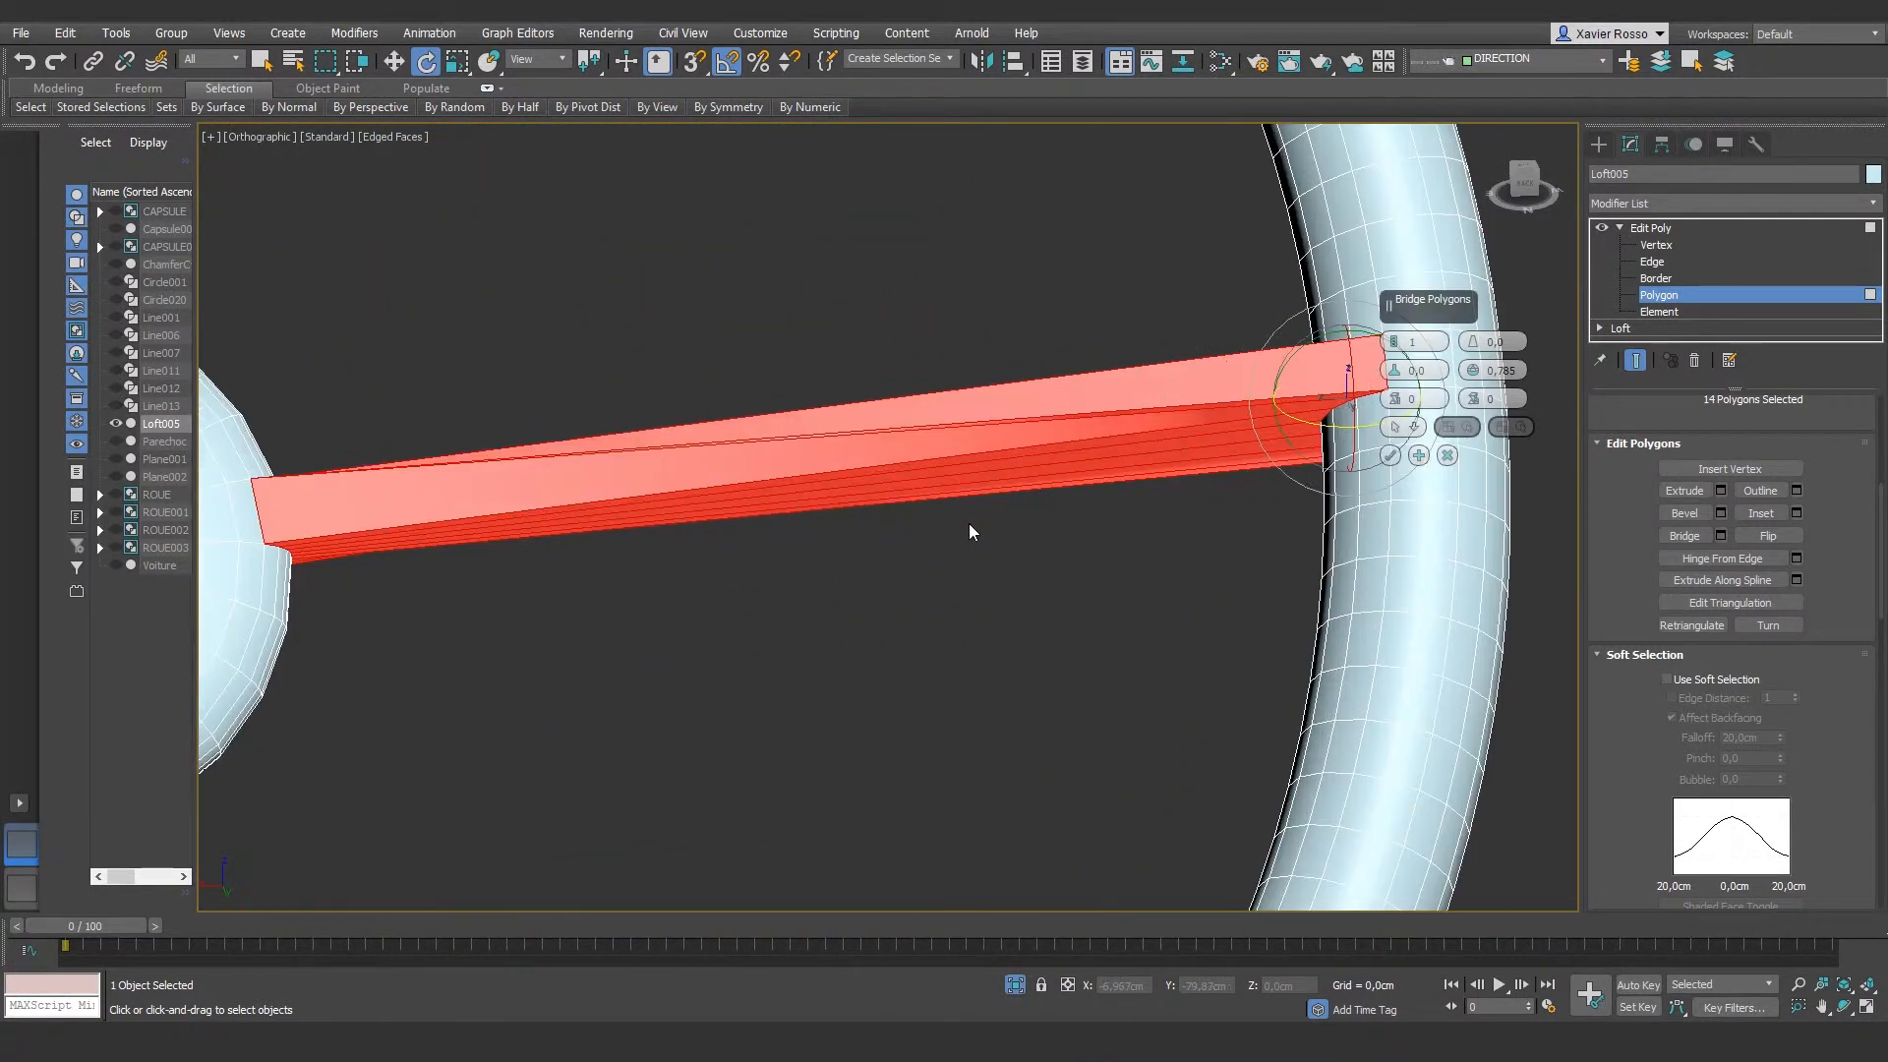
middle_click_drag(951, 517, 1019, 544, "alt")
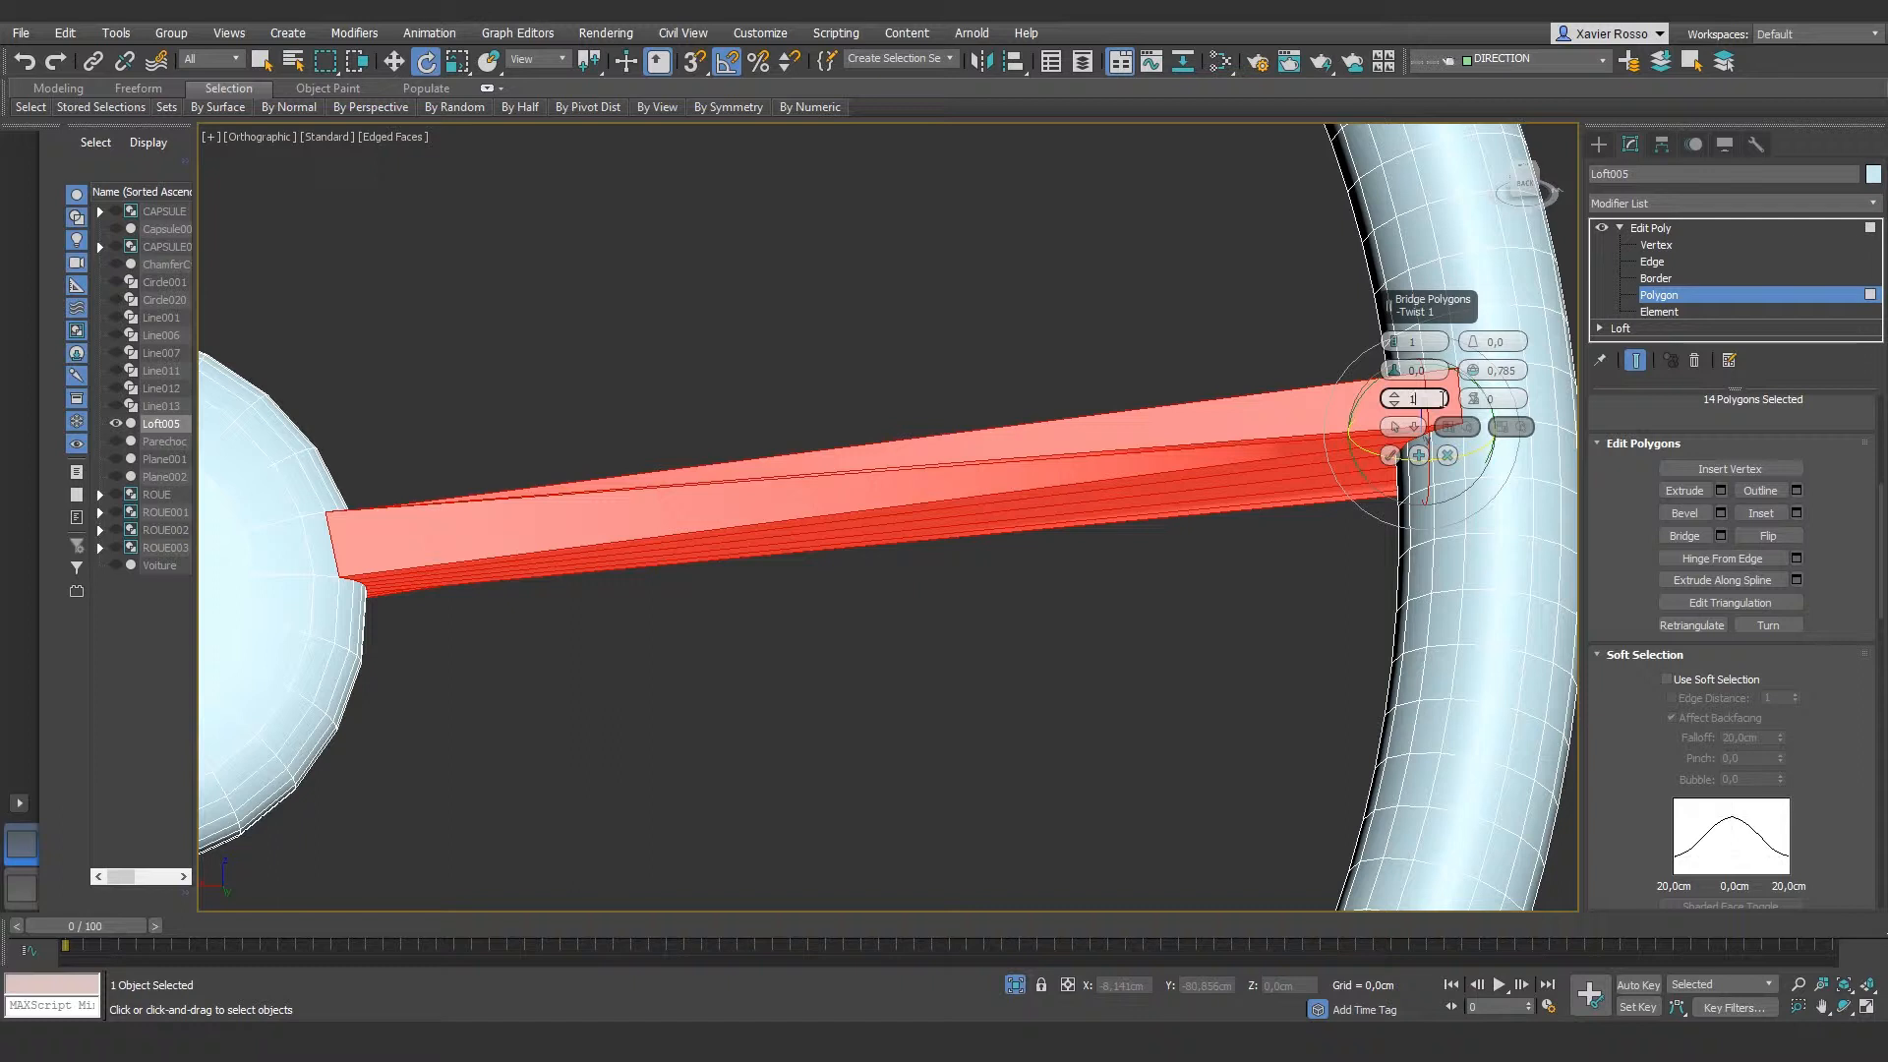
left_click(1442, 398)
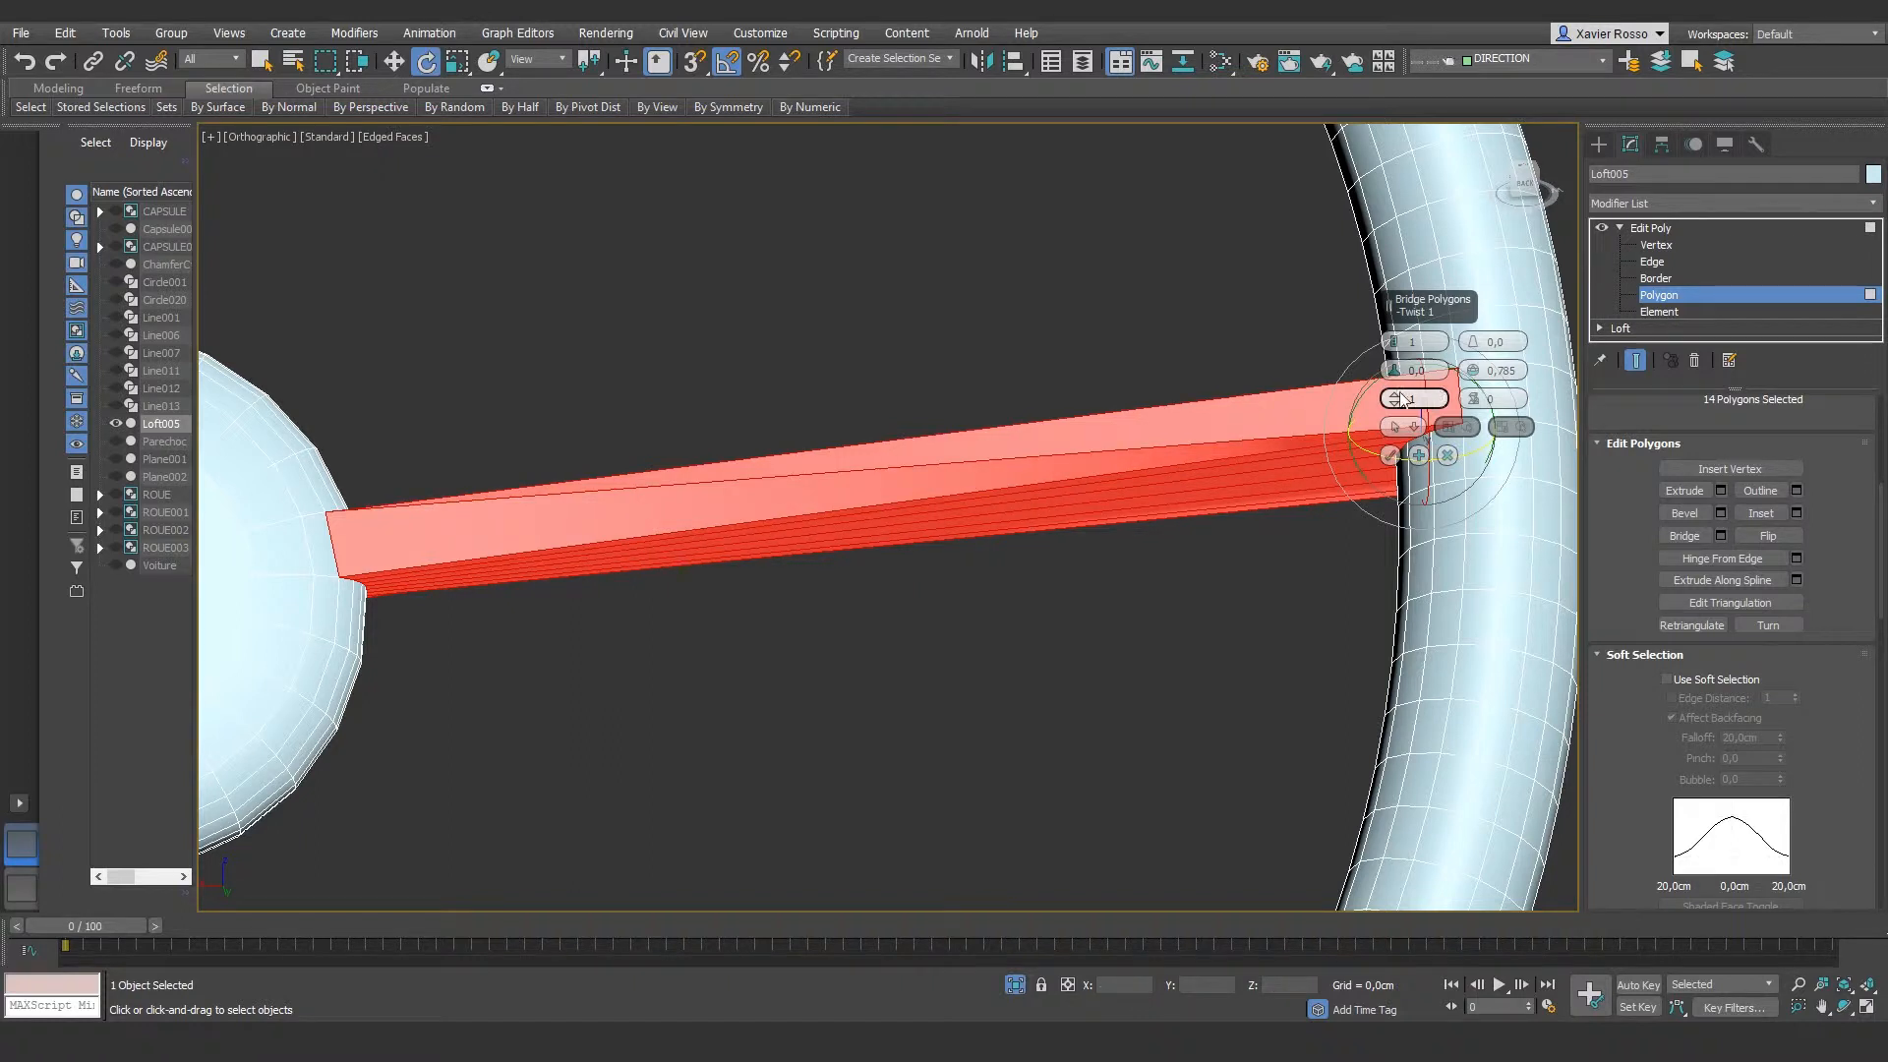
left_click(1395, 394)
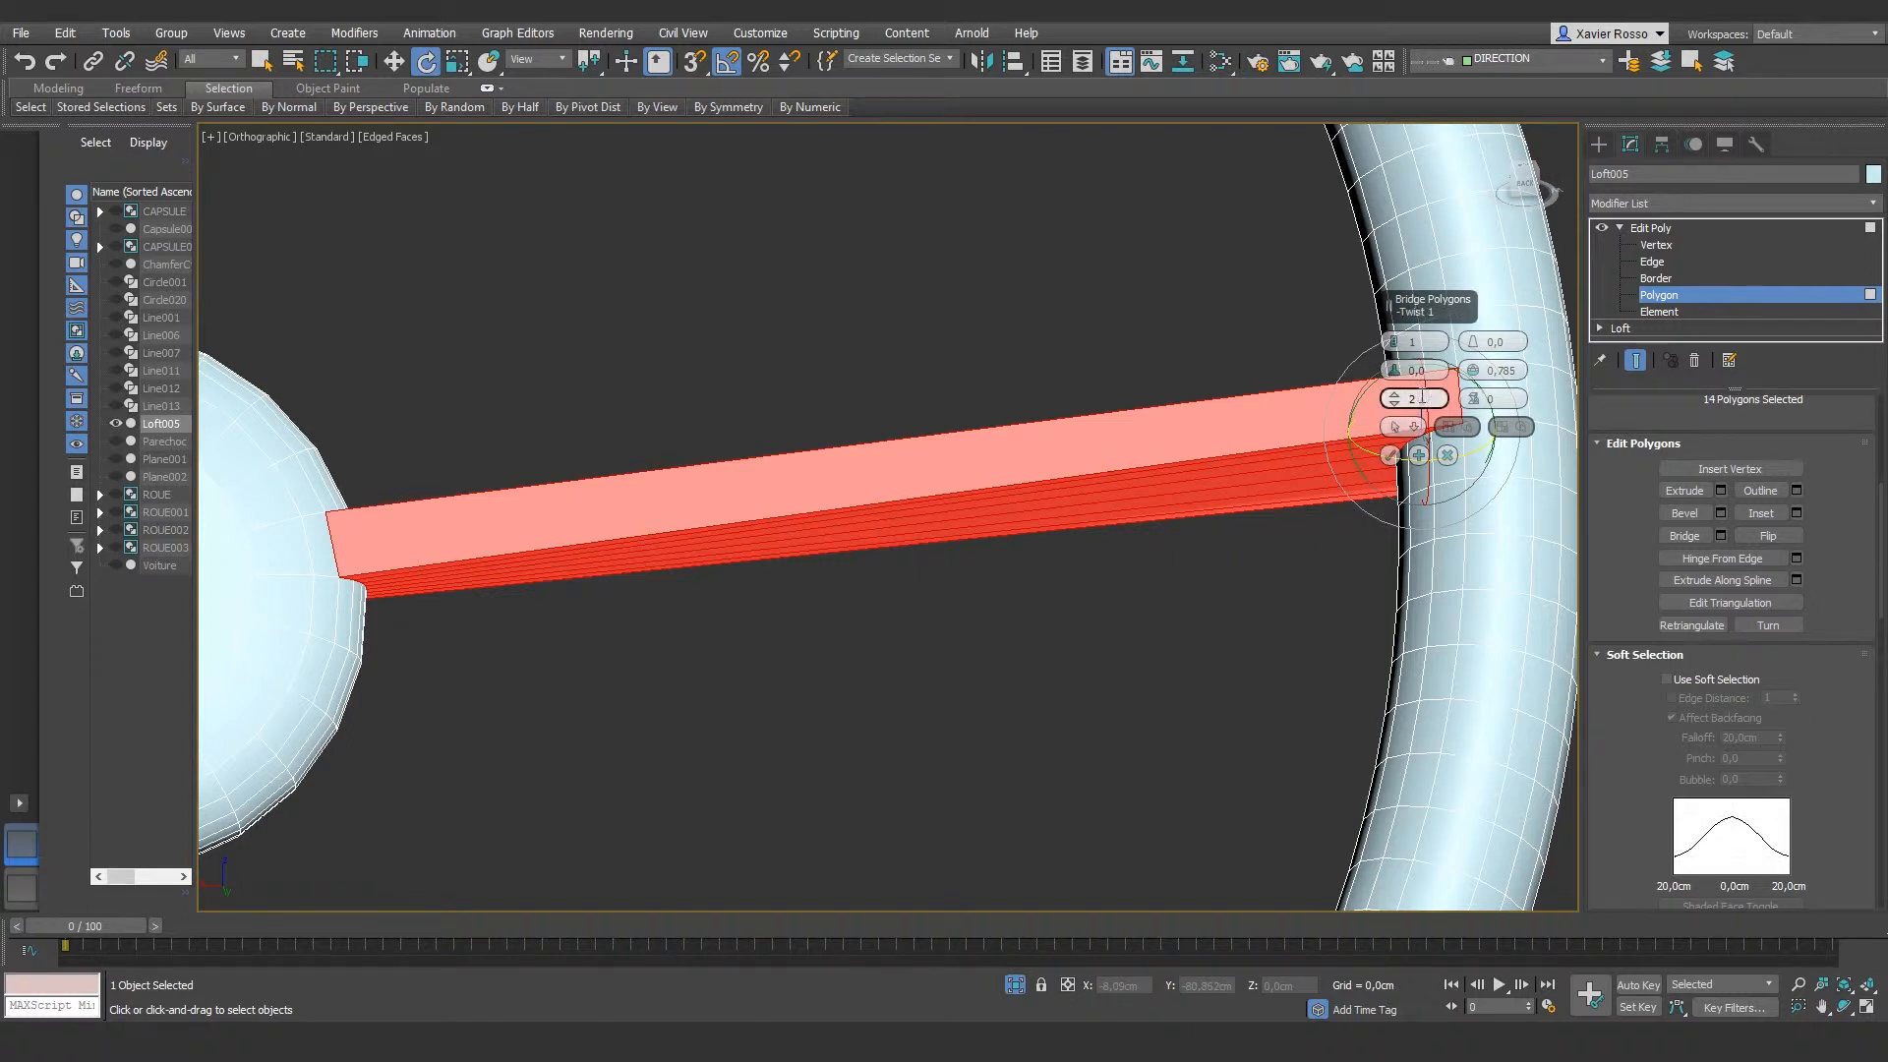
scroll(1182, 511, "down", 4)
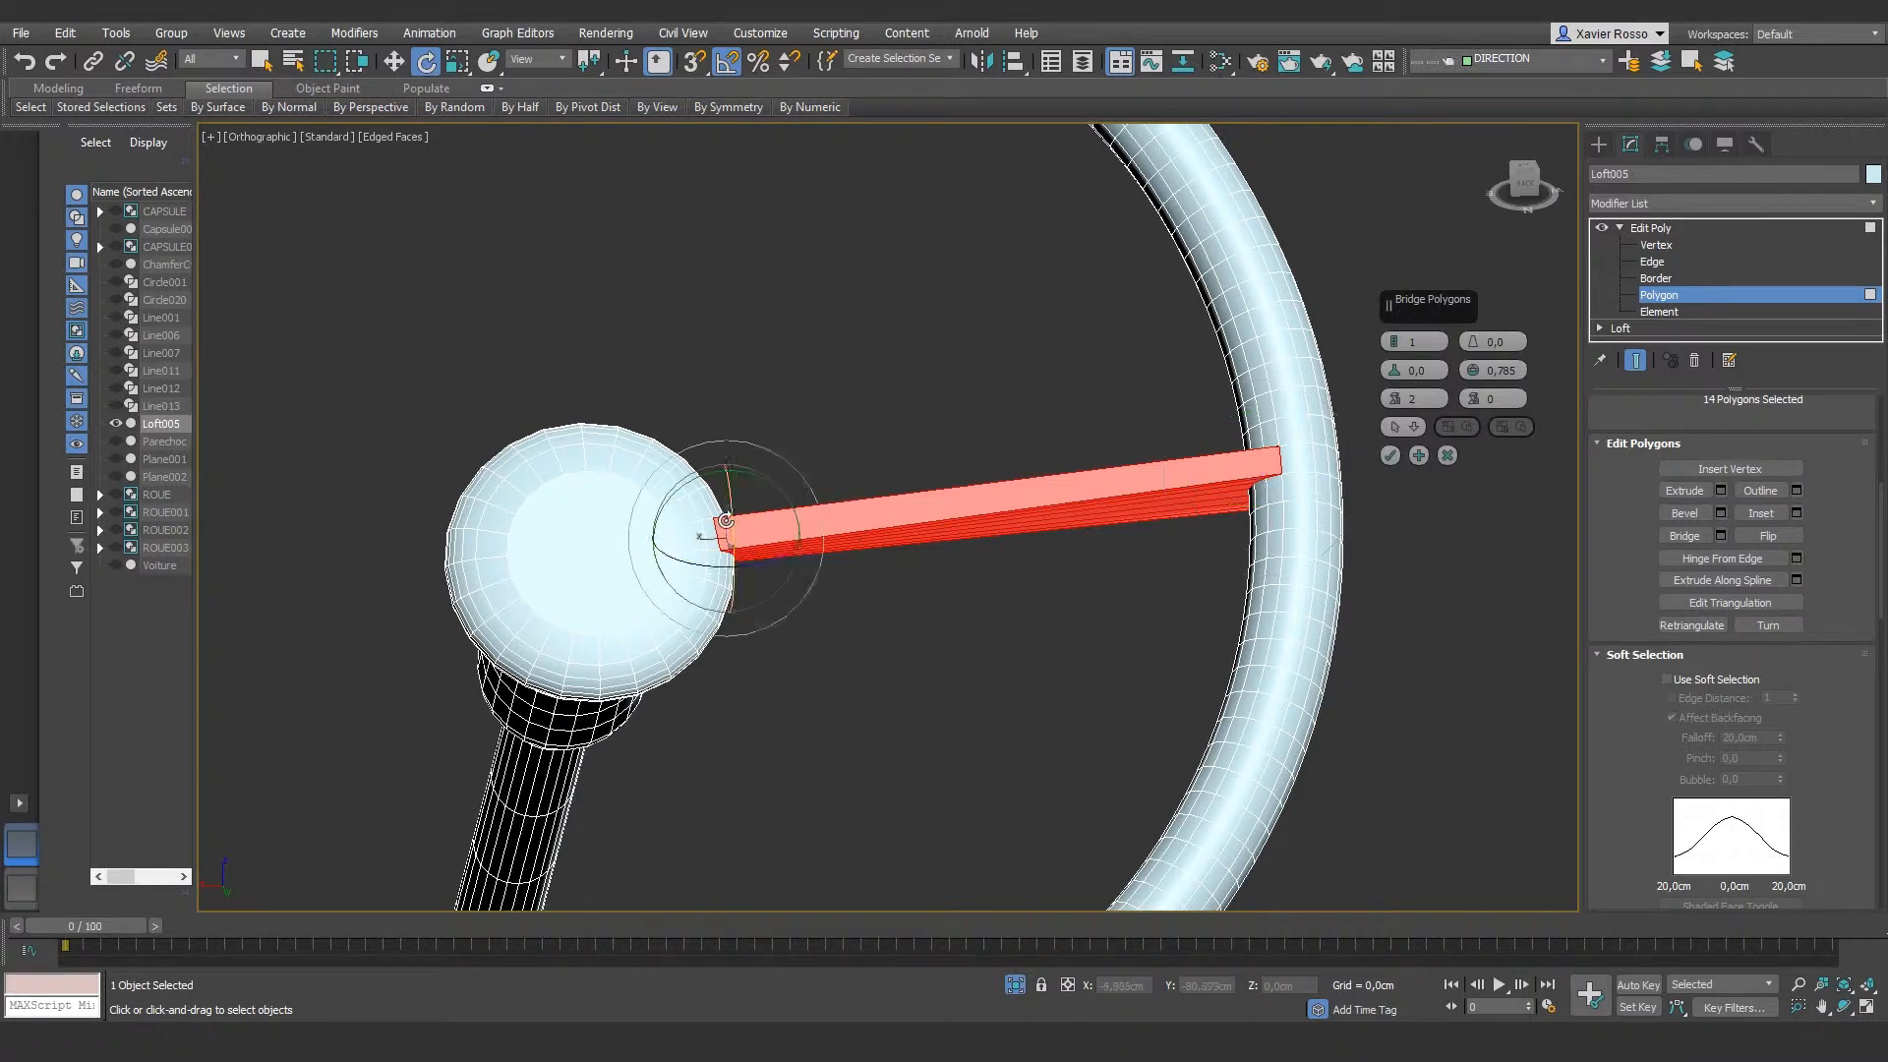
Step: Widen the spoke's ring end by selecting polygons for a second row beside the first one
scroll(1274, 482, "up", 4)
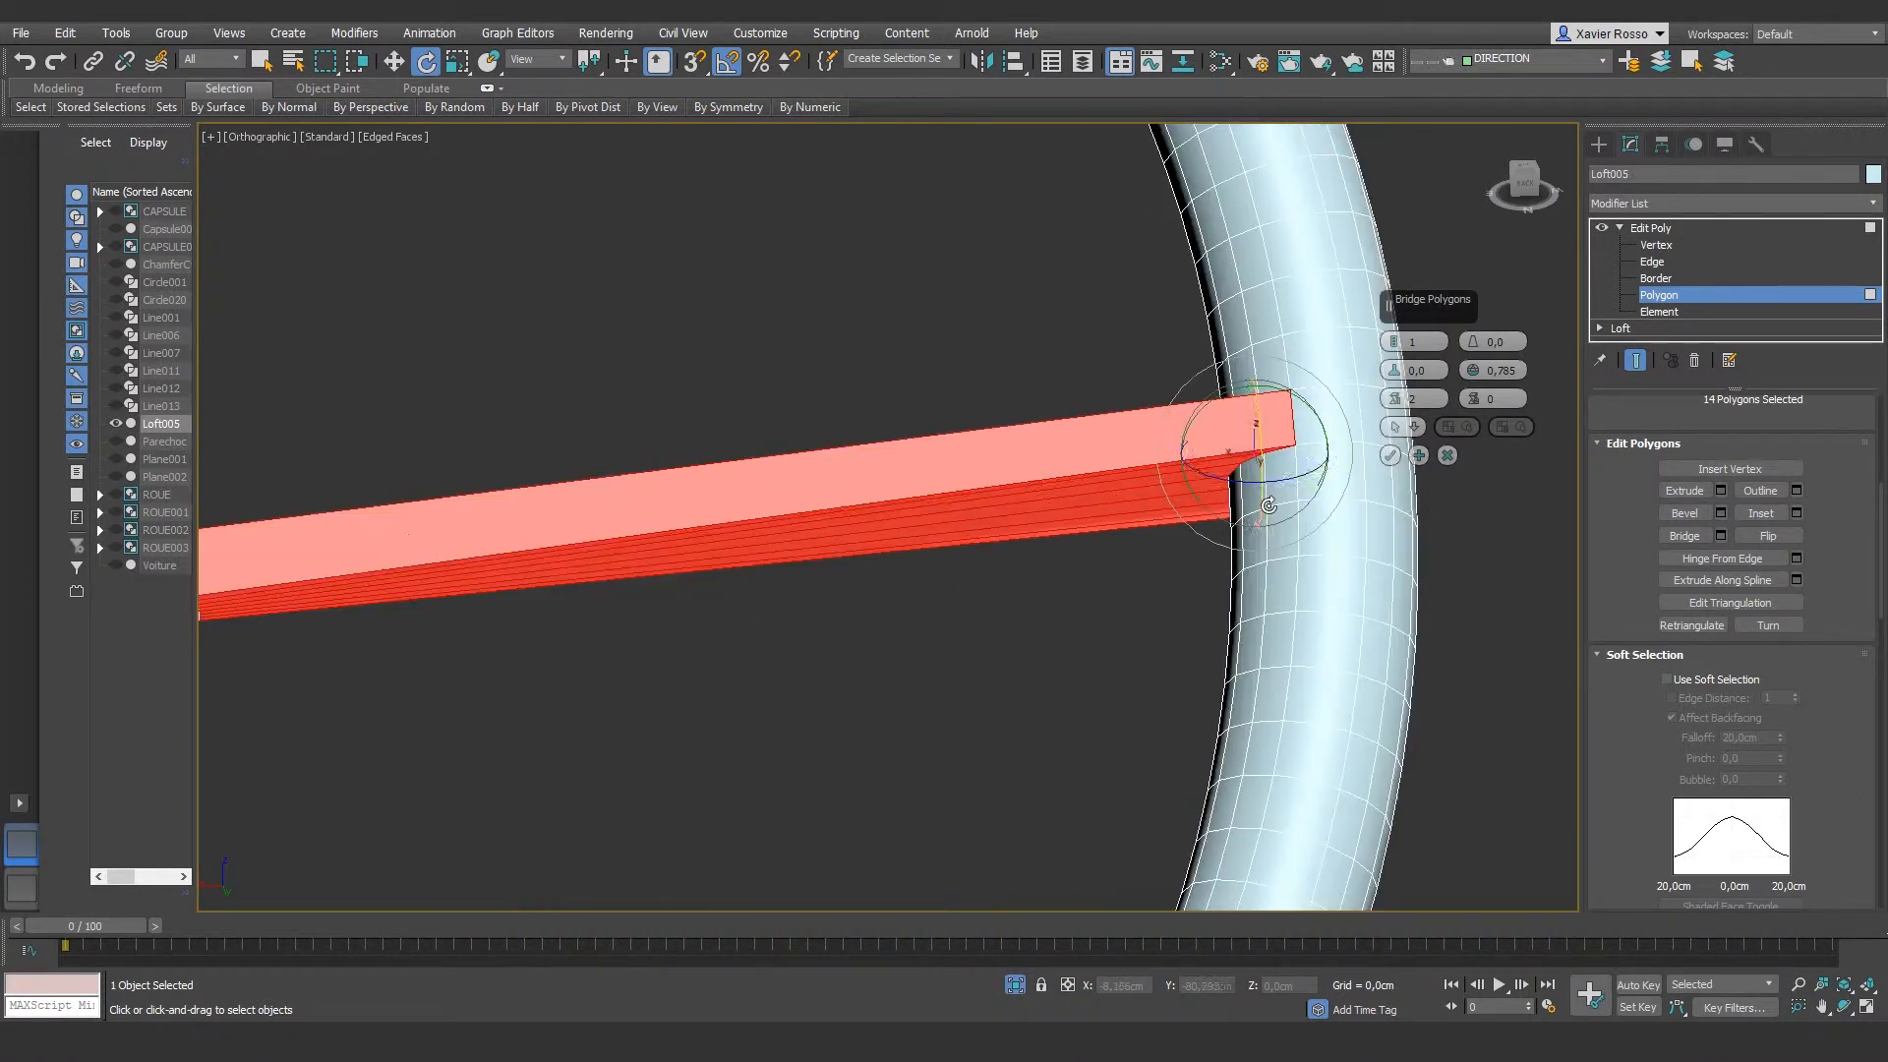
left_click(1268, 485, "ctrl")
middle_click_drag(1249, 491, 1053, 647, "alt")
scroll(1069, 548, "up", 5)
left_click(1017, 467, "ctrl")
left_click(992, 509, "ctrl")
middle_click_drag(1051, 547, 1070, 378, "alt")
left_click(995, 515, "ctrl")
left_click(984, 574, "ctrl")
Step: Complete the second row of selected polygons around the underside of the ring
middle_click_drag(1025, 658, 1224, 264)
scroll(1155, 350, "down", 5)
middle_click_drag(1155, 350, 1088, 477, "alt")
scroll(1007, 450, "up", 2)
left_click(1144, 556, "ctrl")
left_click(1197, 618, "ctrl")
middle_click_drag(1196, 617, 1129, 638, "alt")
scroll(1129, 637, "down", 5)
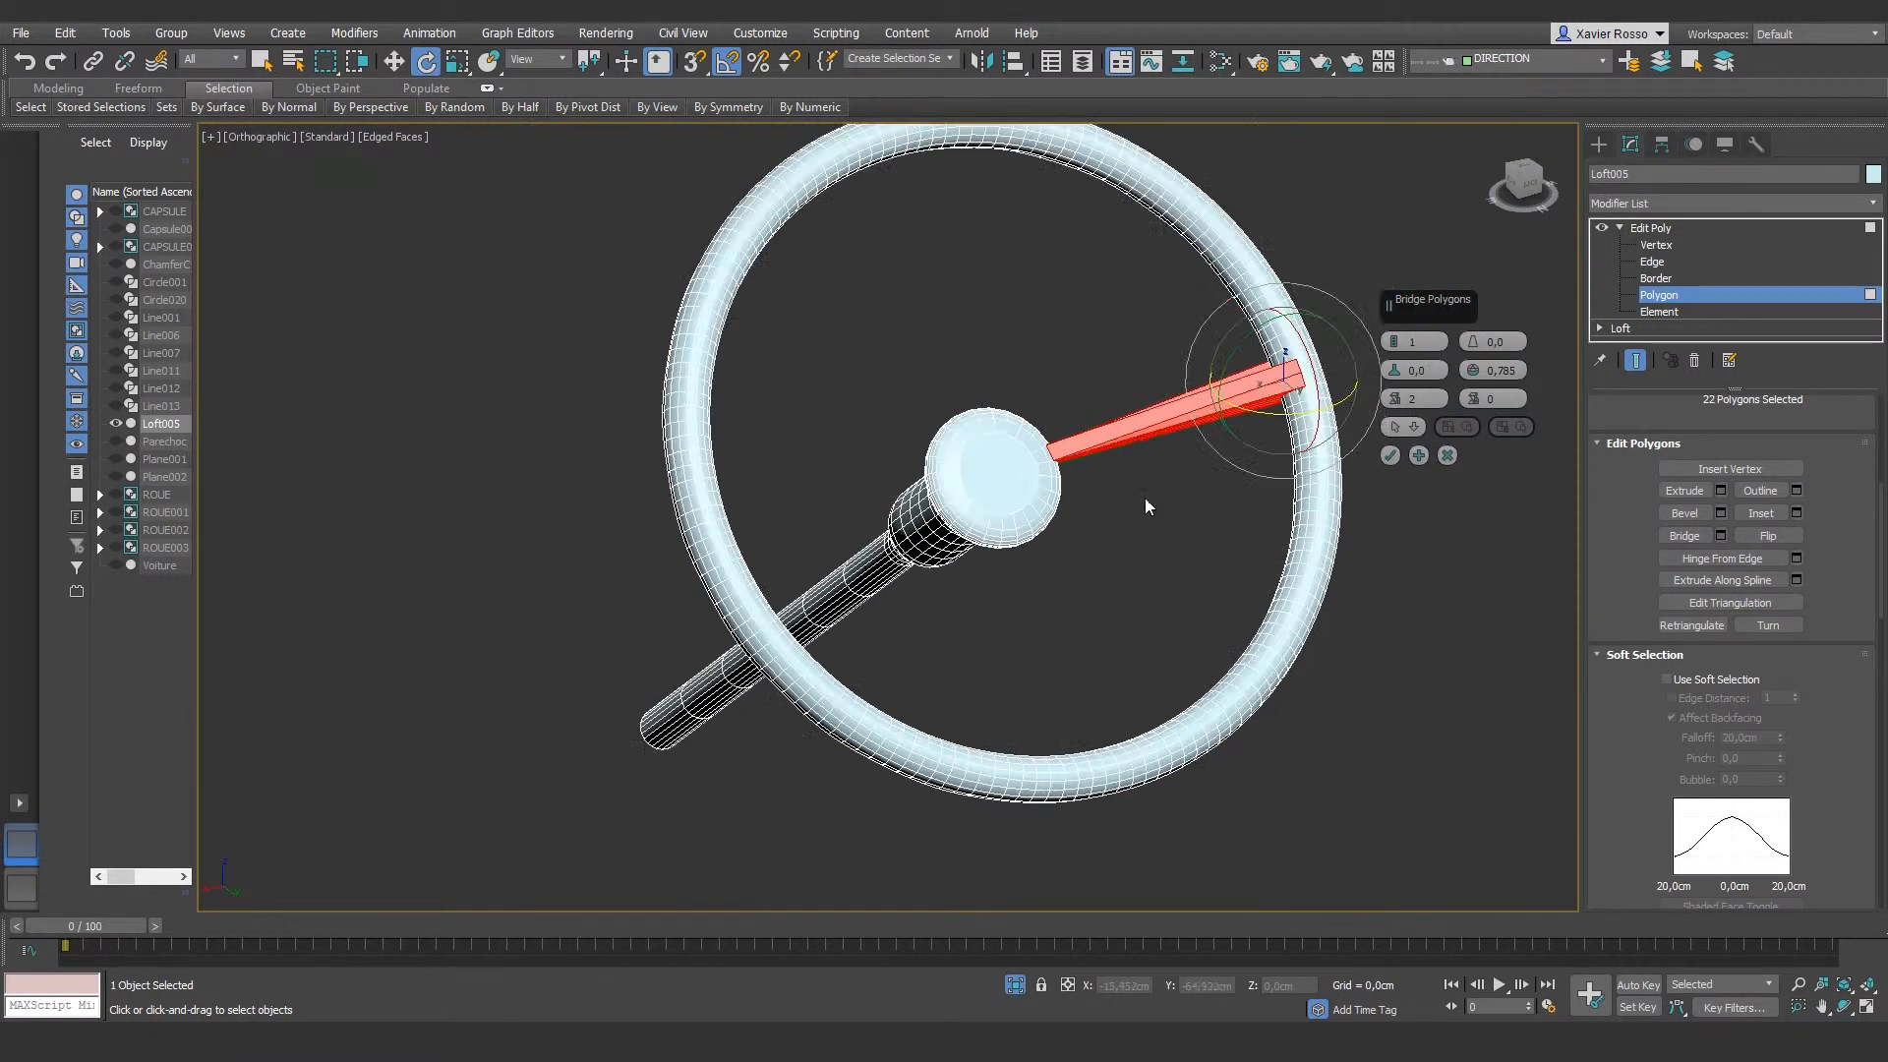
Step: Add a third row of polygons to the ring selection at the spoke's outer end
scroll(1235, 393, "up", 8)
left_click(1234, 649, "ctrl")
left_click(1278, 626, "ctrl")
left_click(1295, 617, "ctrl")
left_click(1360, 591, "ctrl")
scroll(1328, 607, "down", 5)
middle_click_drag(1327, 608, 1369, 646, "alt")
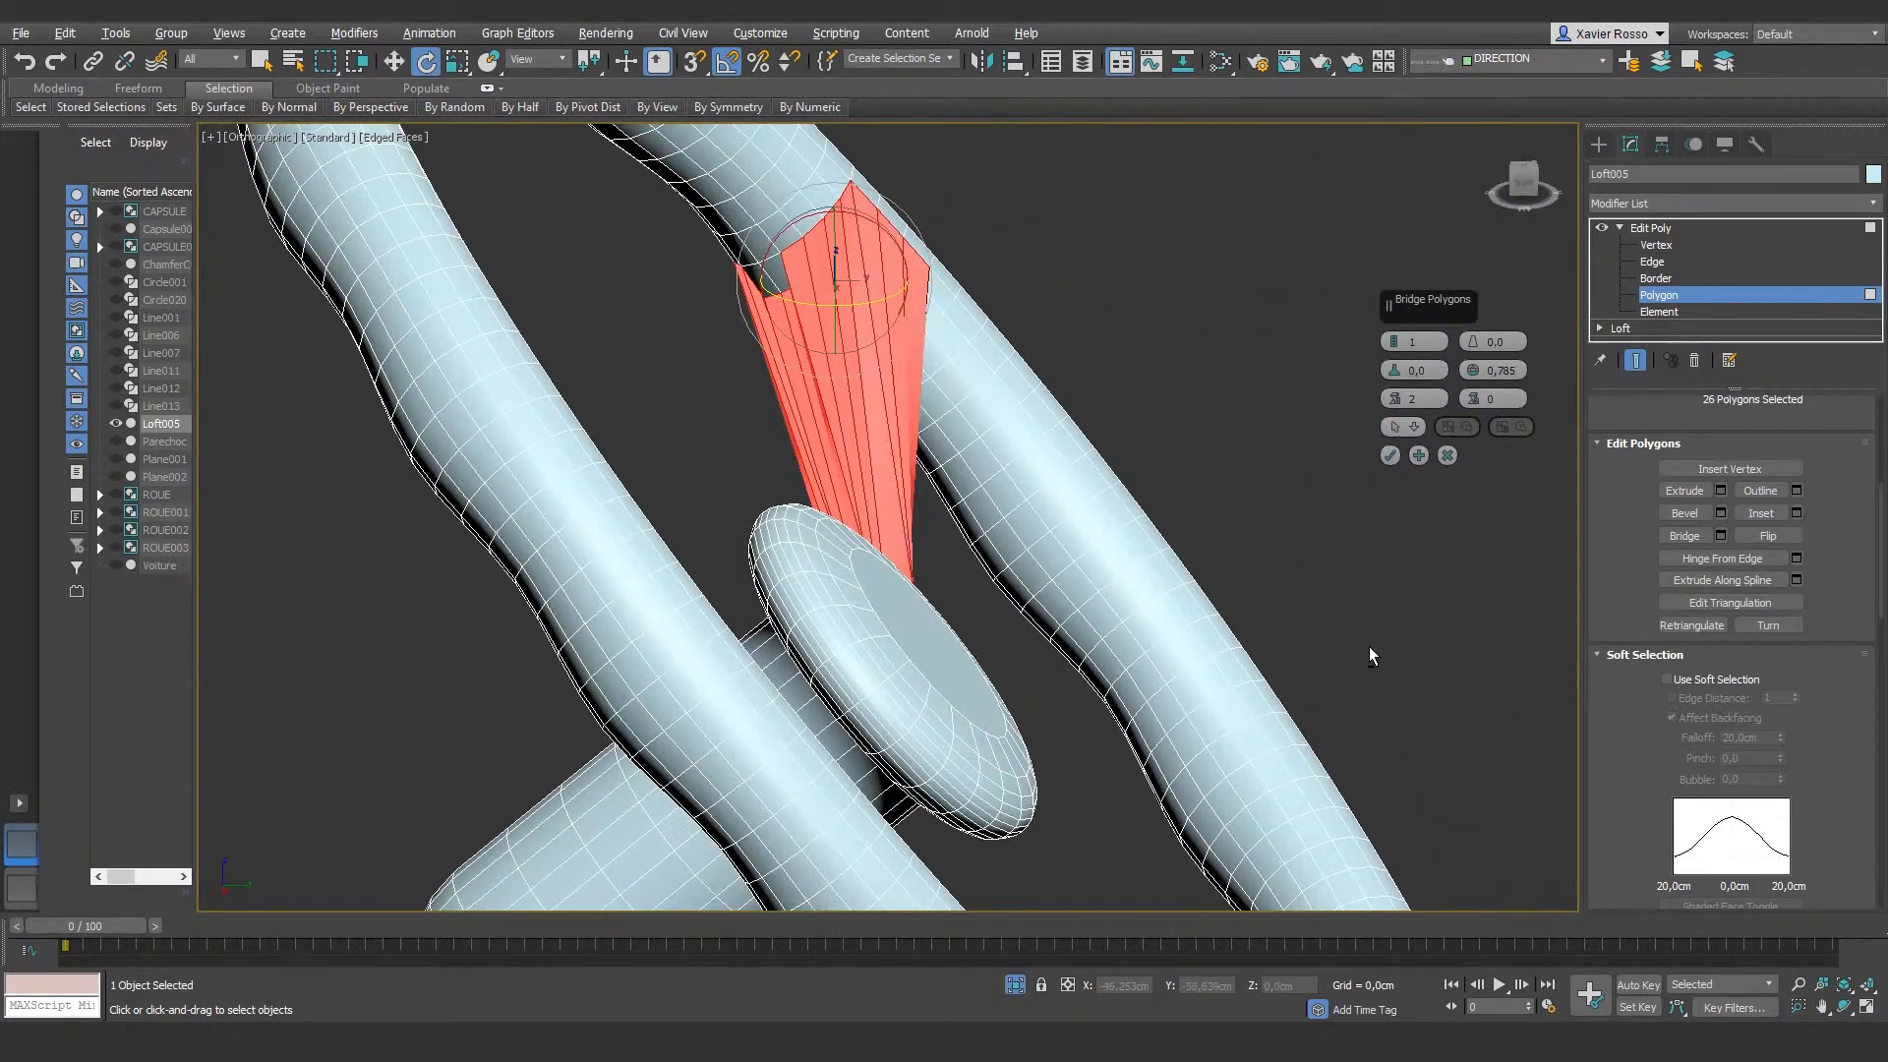
left_click(759, 284, "ctrl")
left_click(770, 270, "ctrl")
Step: Extend the hub patch with the neighbouring polygons around the back and outer edge of its rim
middle_click_drag(892, 414, 1073, 570, "alt")
scroll(841, 524, "up", 3)
left_click(774, 509, "ctrl")
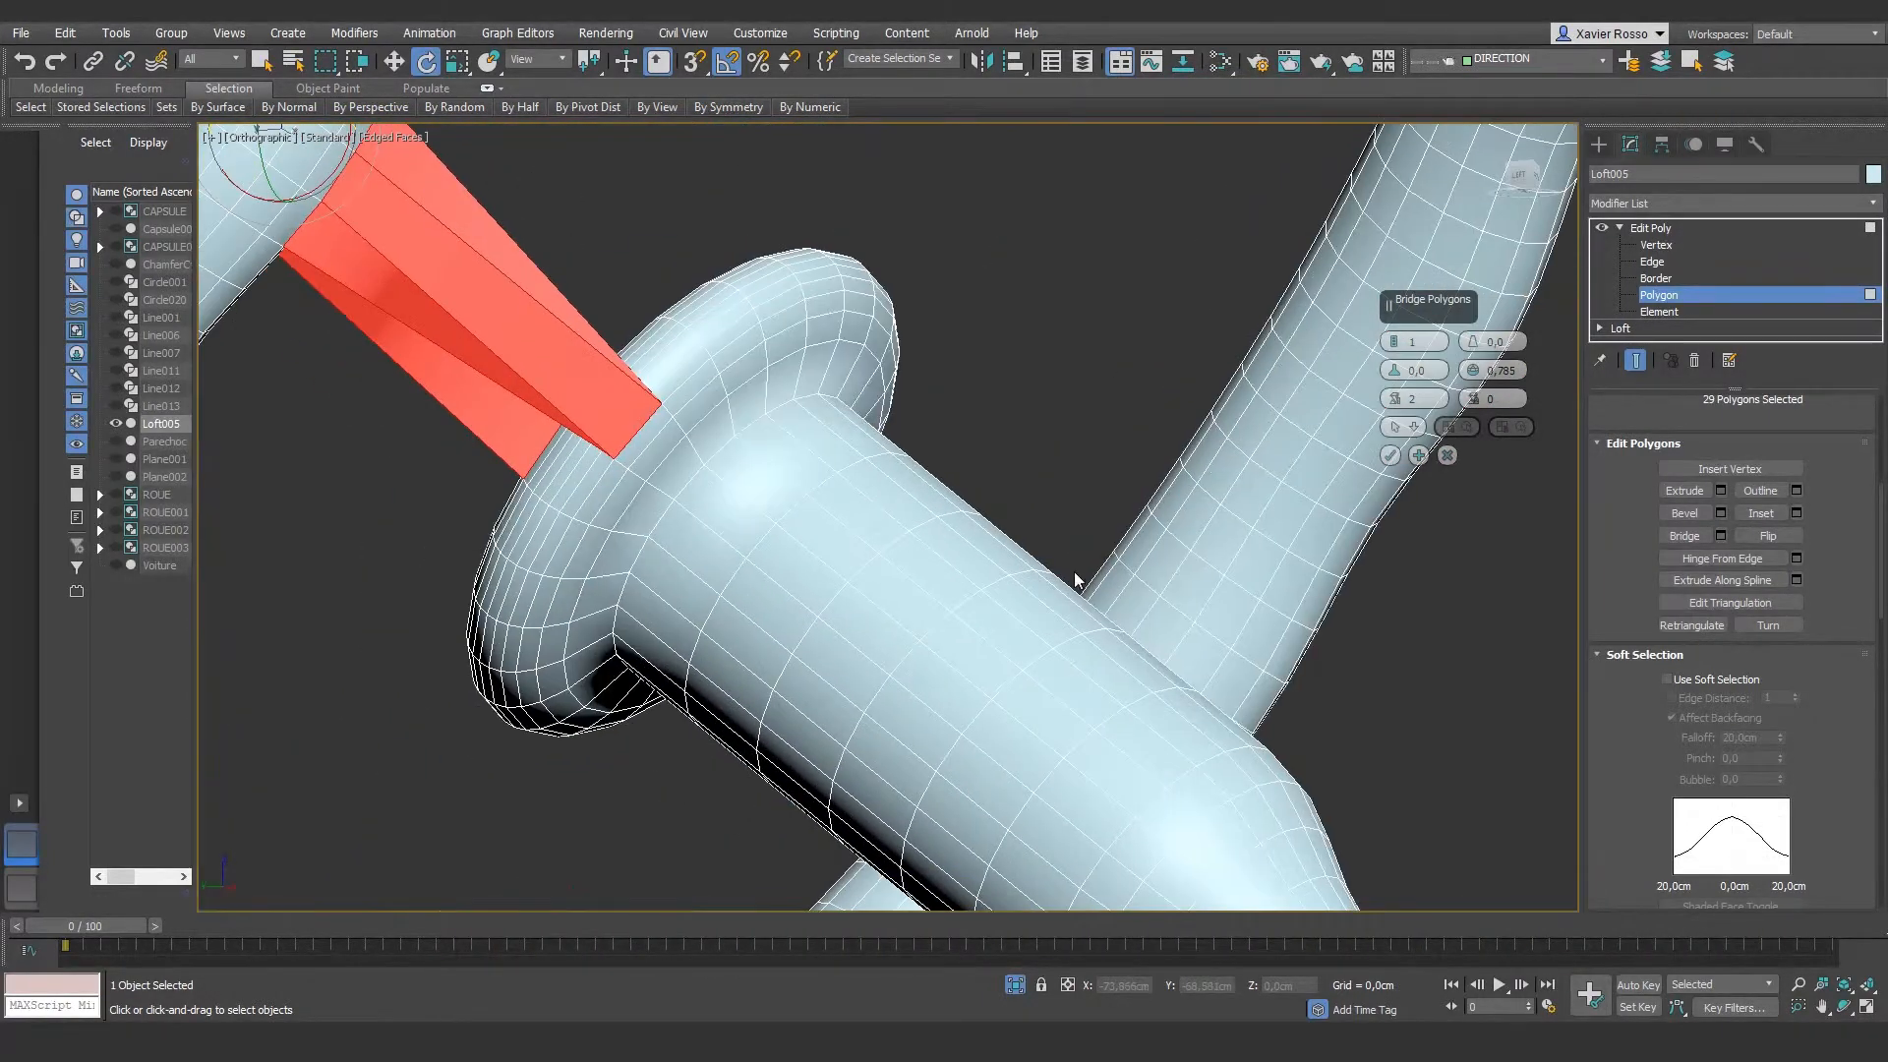
scroll(559, 466, "up", 3)
left_click(535, 452, "ctrl")
left_click(546, 473, "ctrl")
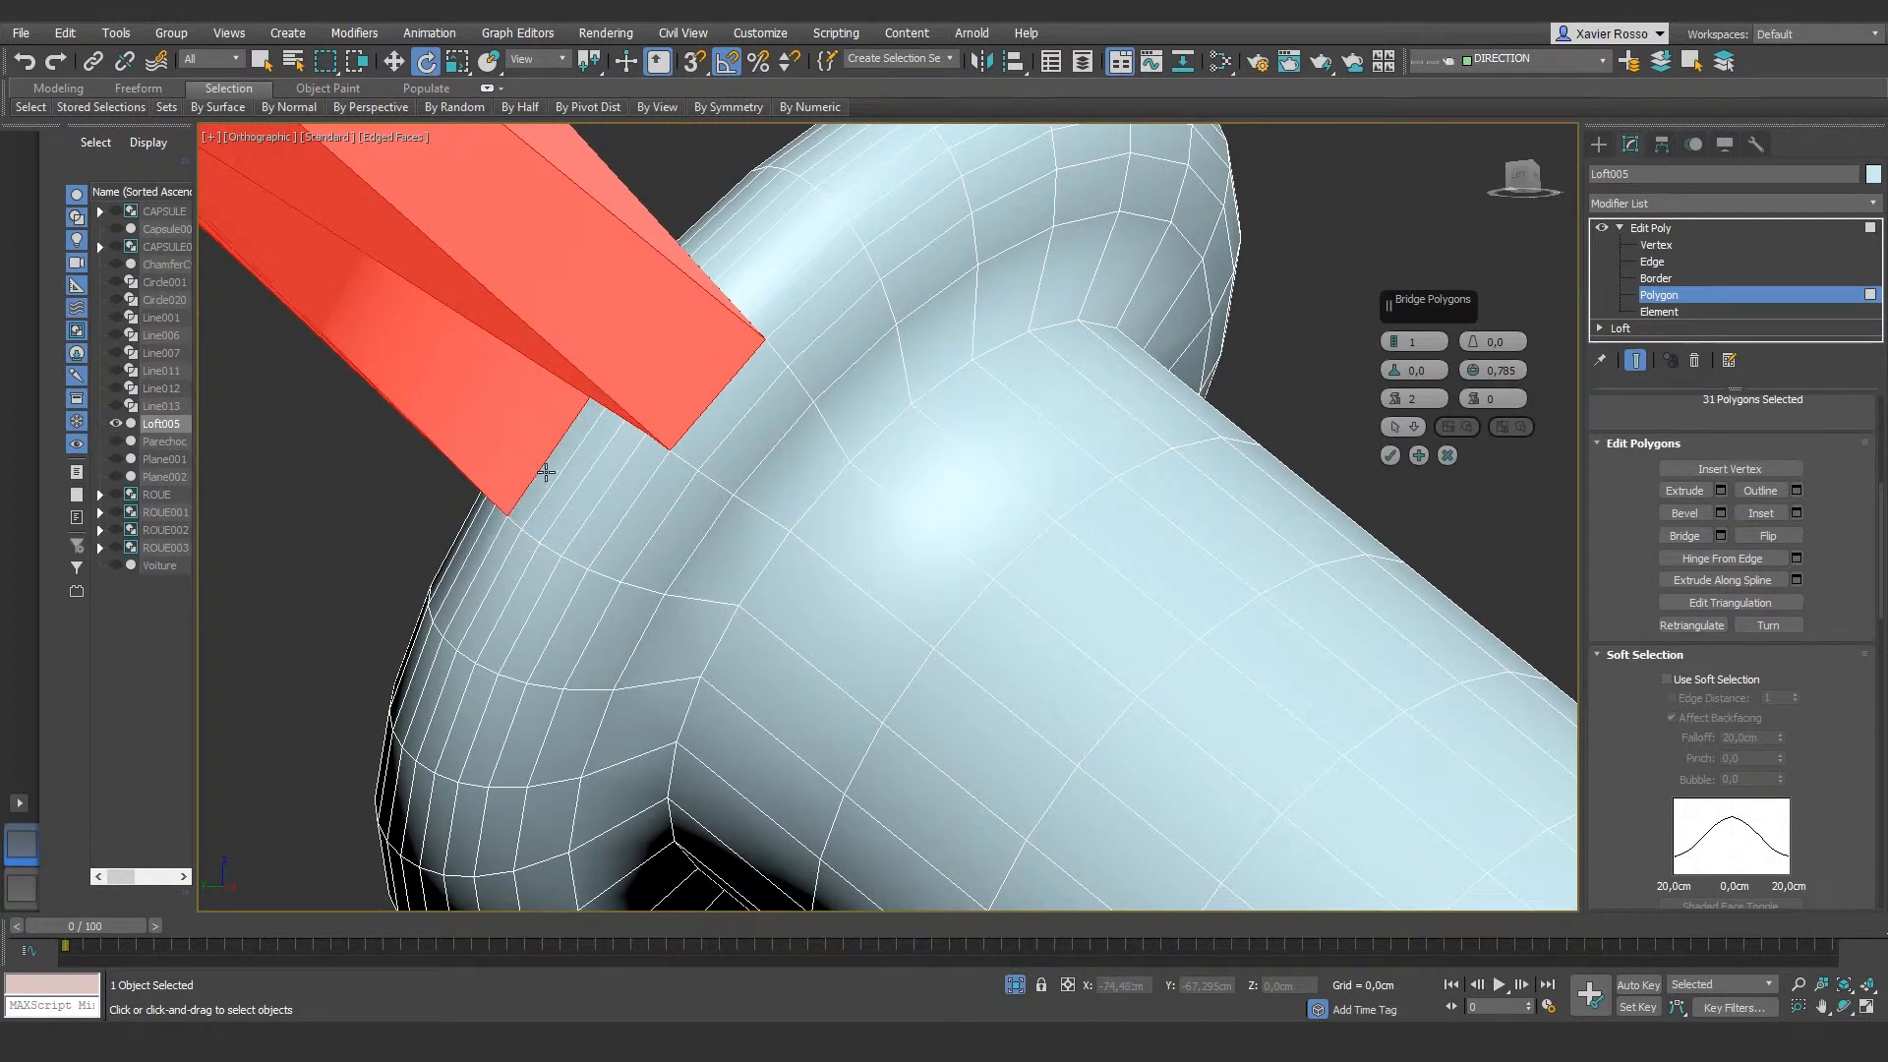
left_click(562, 476, "ctrl")
left_click(580, 485, "ctrl")
left_click(625, 500, "ctrl")
left_click(634, 506, "ctrl")
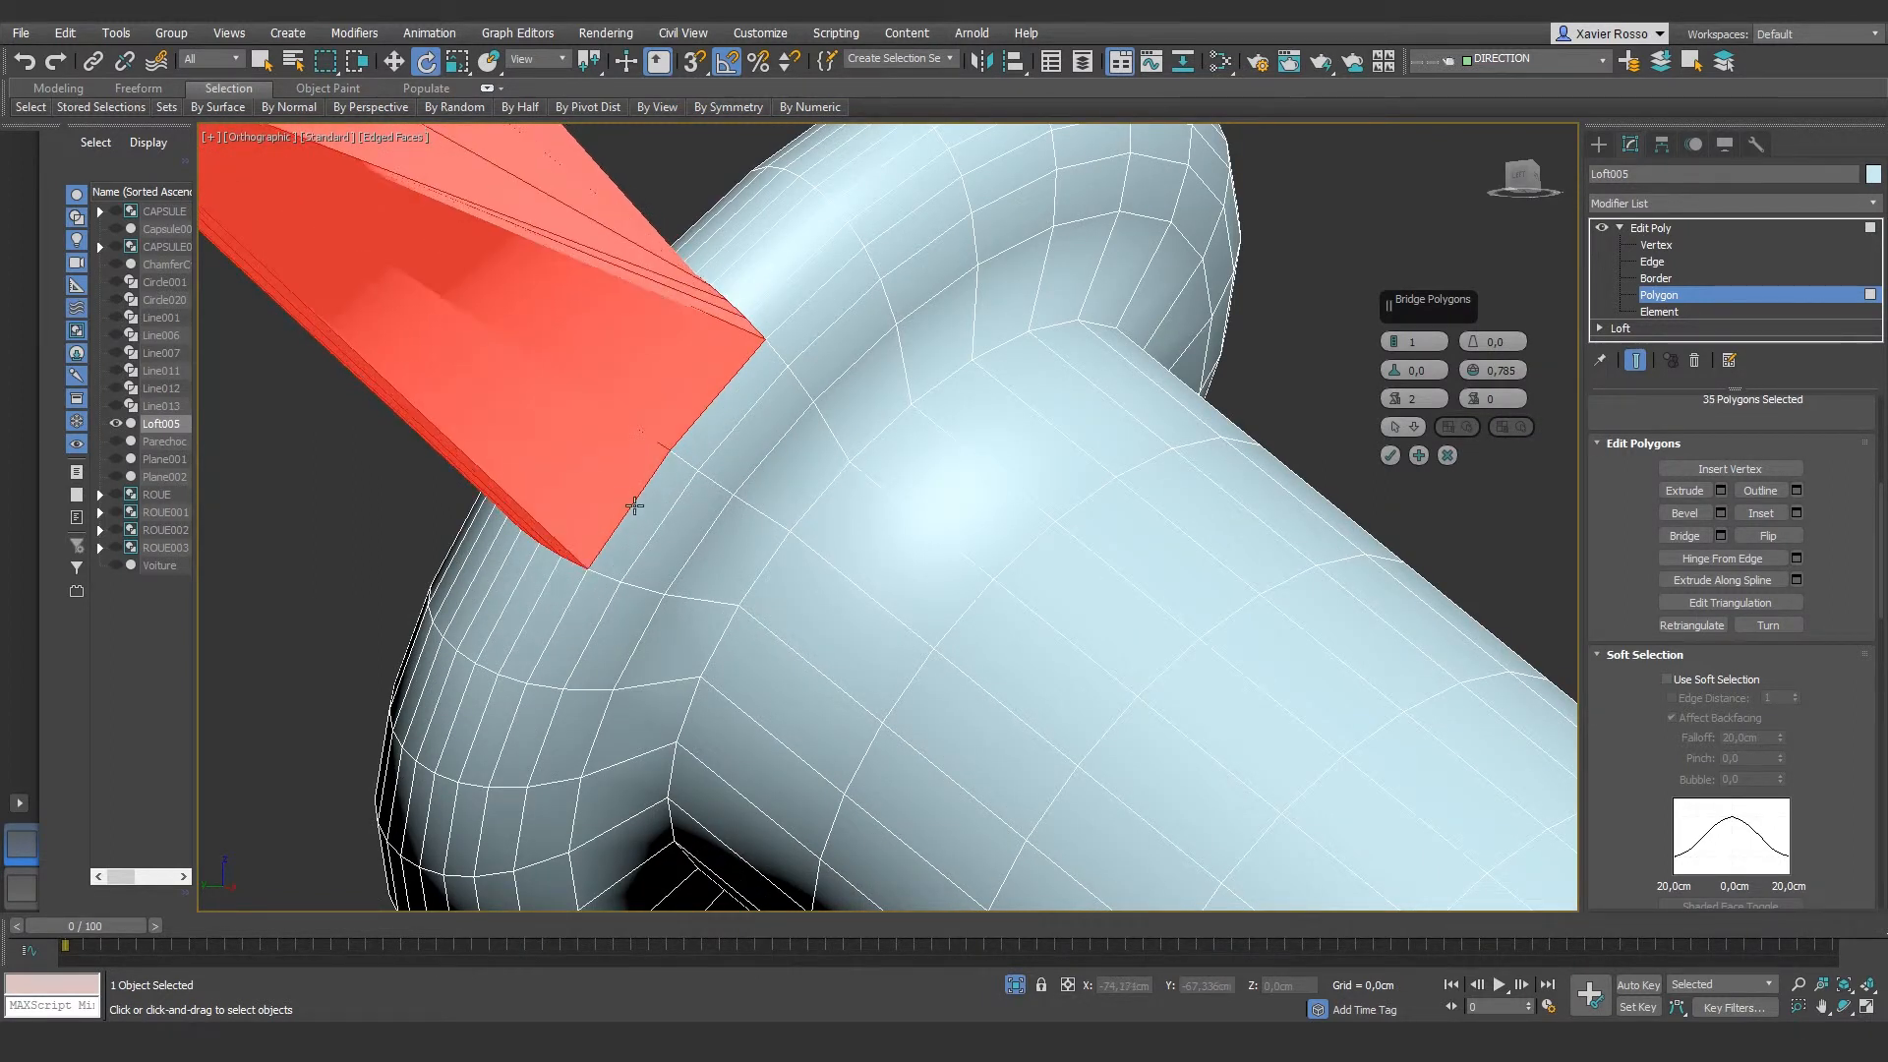
left_click(780, 322, "ctrl")
left_click(777, 289, "ctrl")
Step: Add five more polygons across the front of the hub's rim to fill out the spoke's inner end
middle_click_drag(776, 283, 933, 439, "alt")
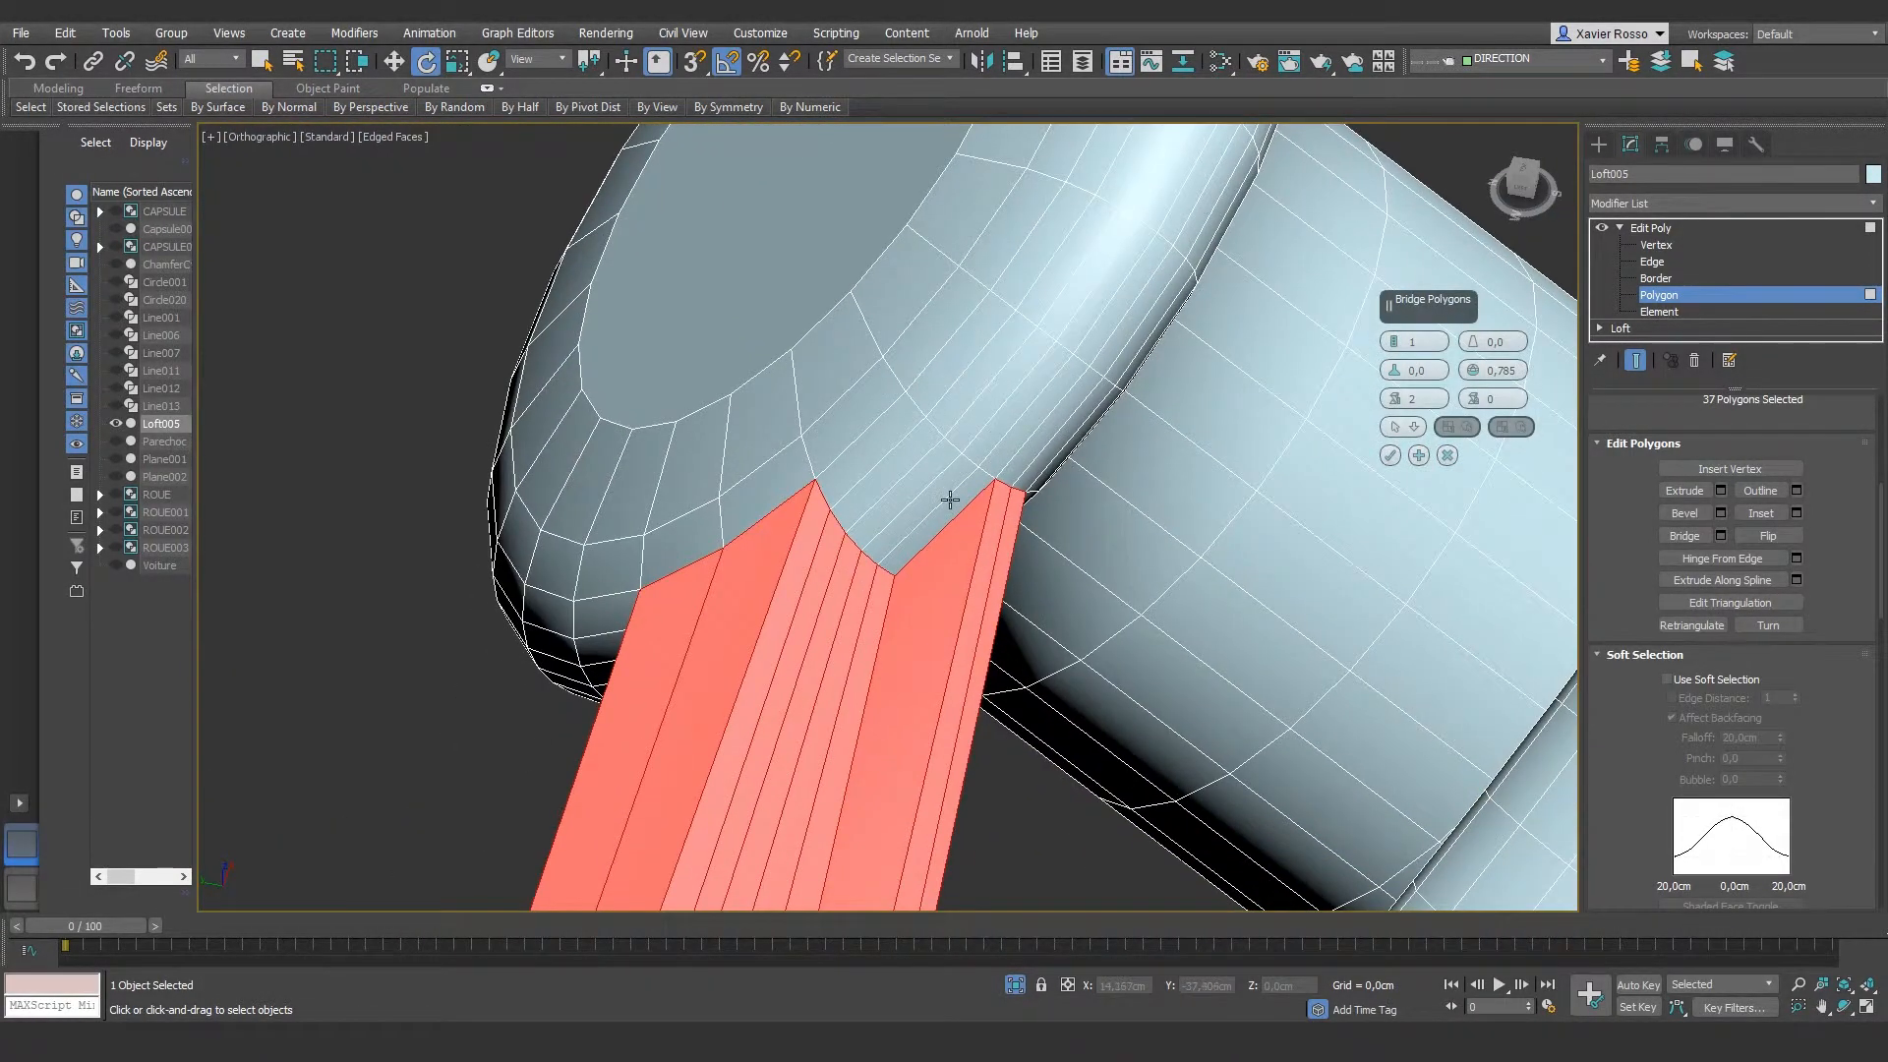
left_click(950, 501, "ctrl")
left_click(939, 492, "ctrl")
left_click(925, 478, "ctrl")
left_click(900, 455, "ctrl")
left_click(876, 434, "ctrl")
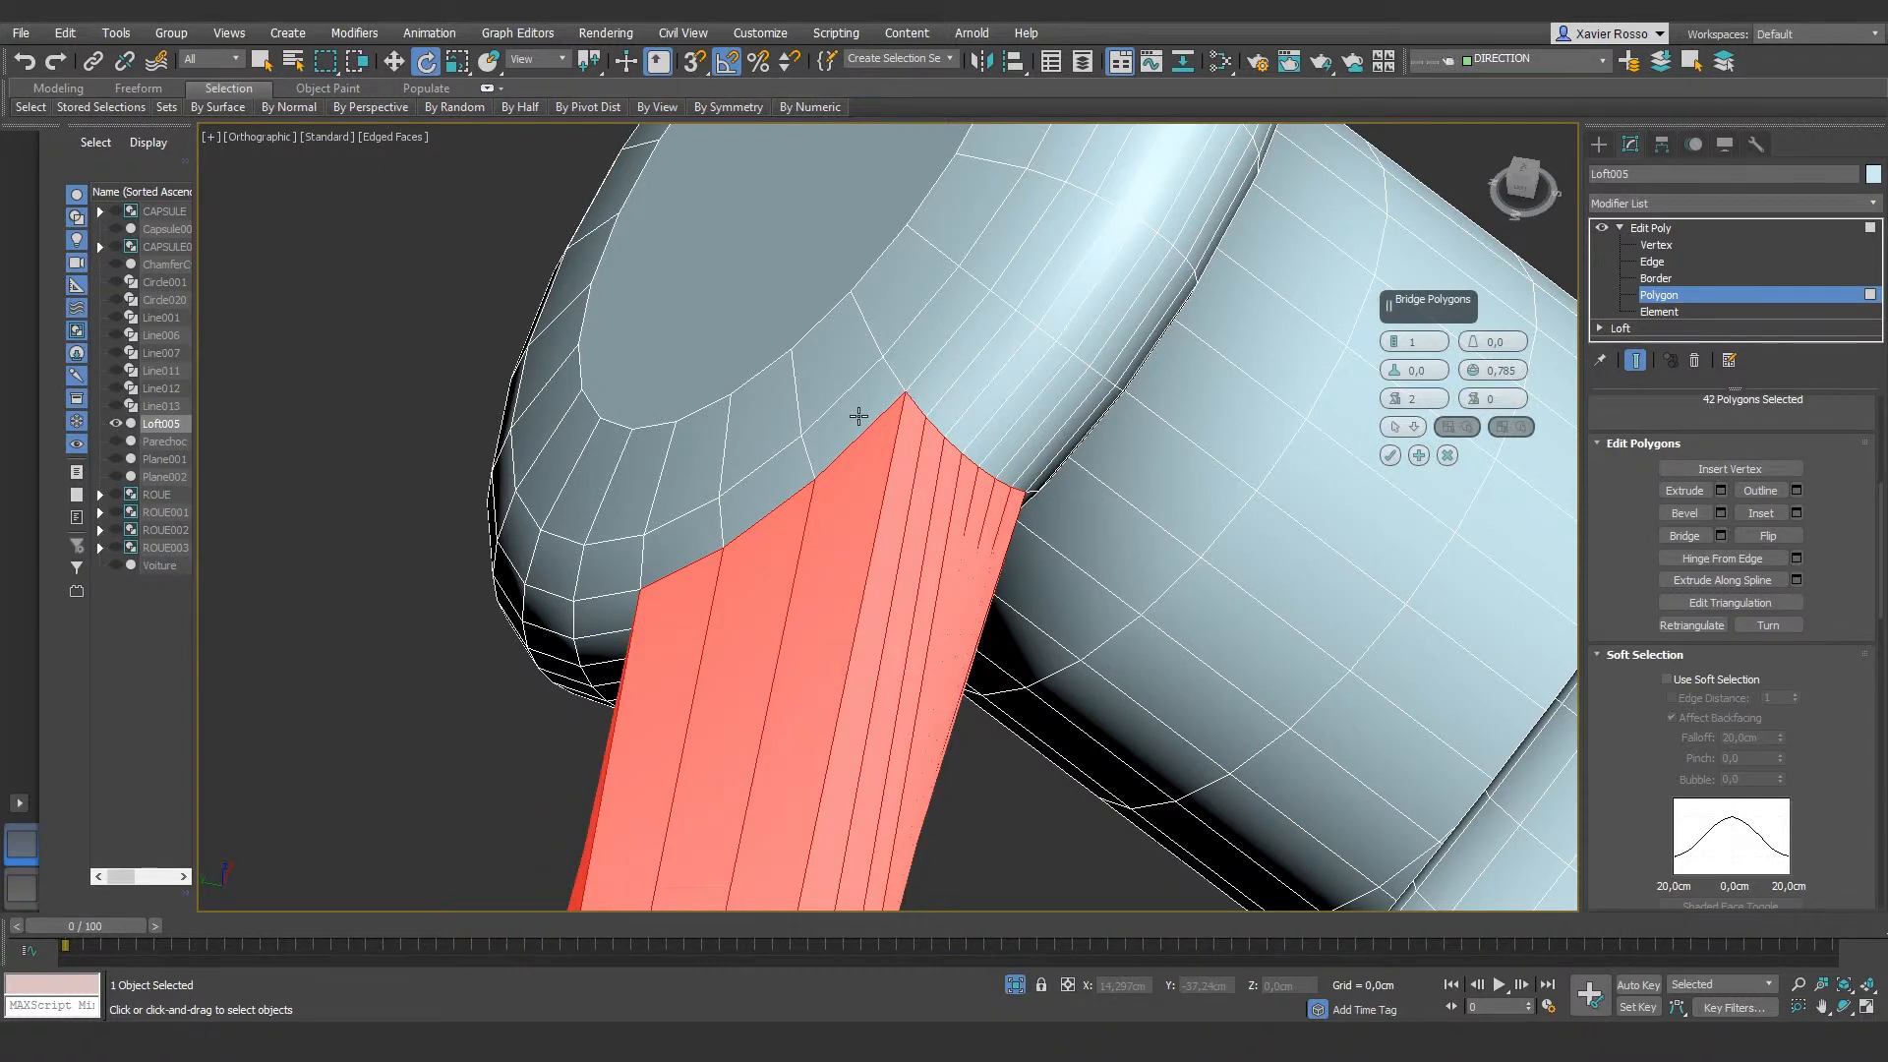
Step: Set the bridge's Twist 1 to -2 to straighten the spoke
scroll(859, 416, "down", 6)
middle_click_drag(858, 416, 808, 565, "alt")
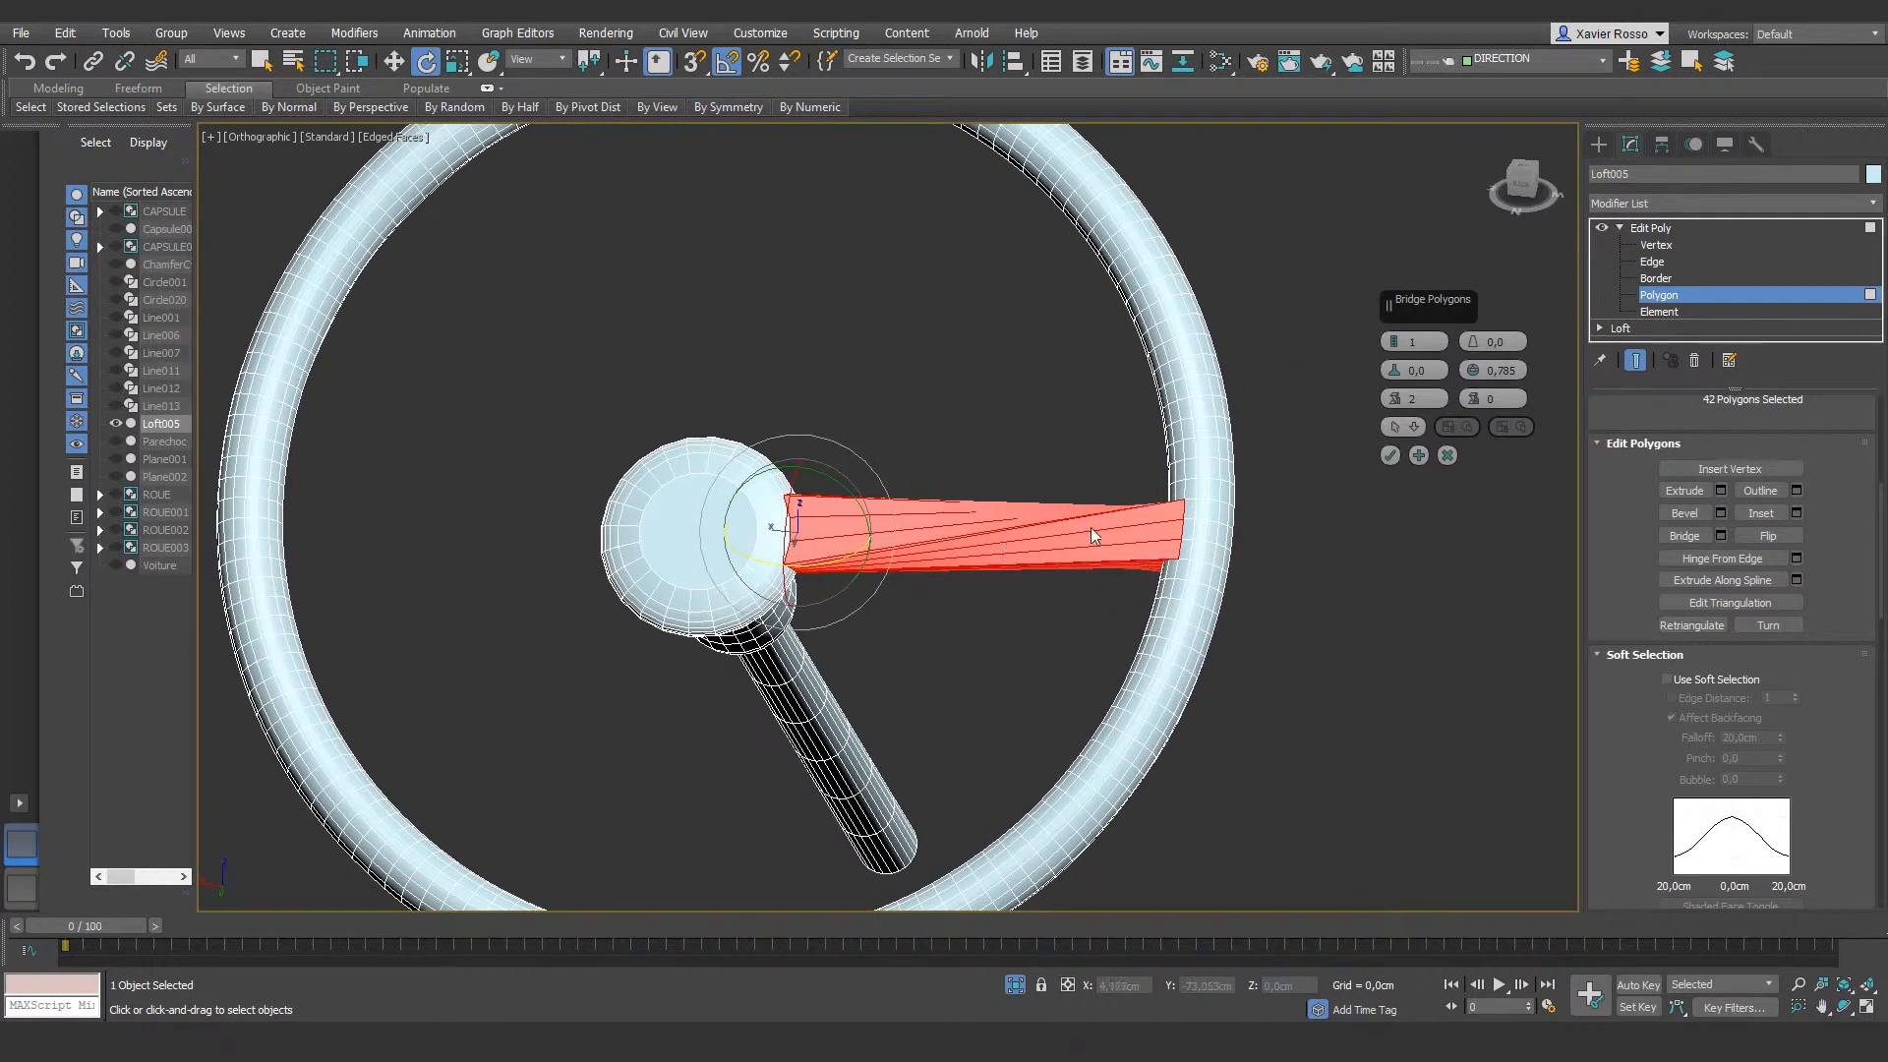
left_click_drag(1392, 399, 1398, 409)
left_click(1395, 404)
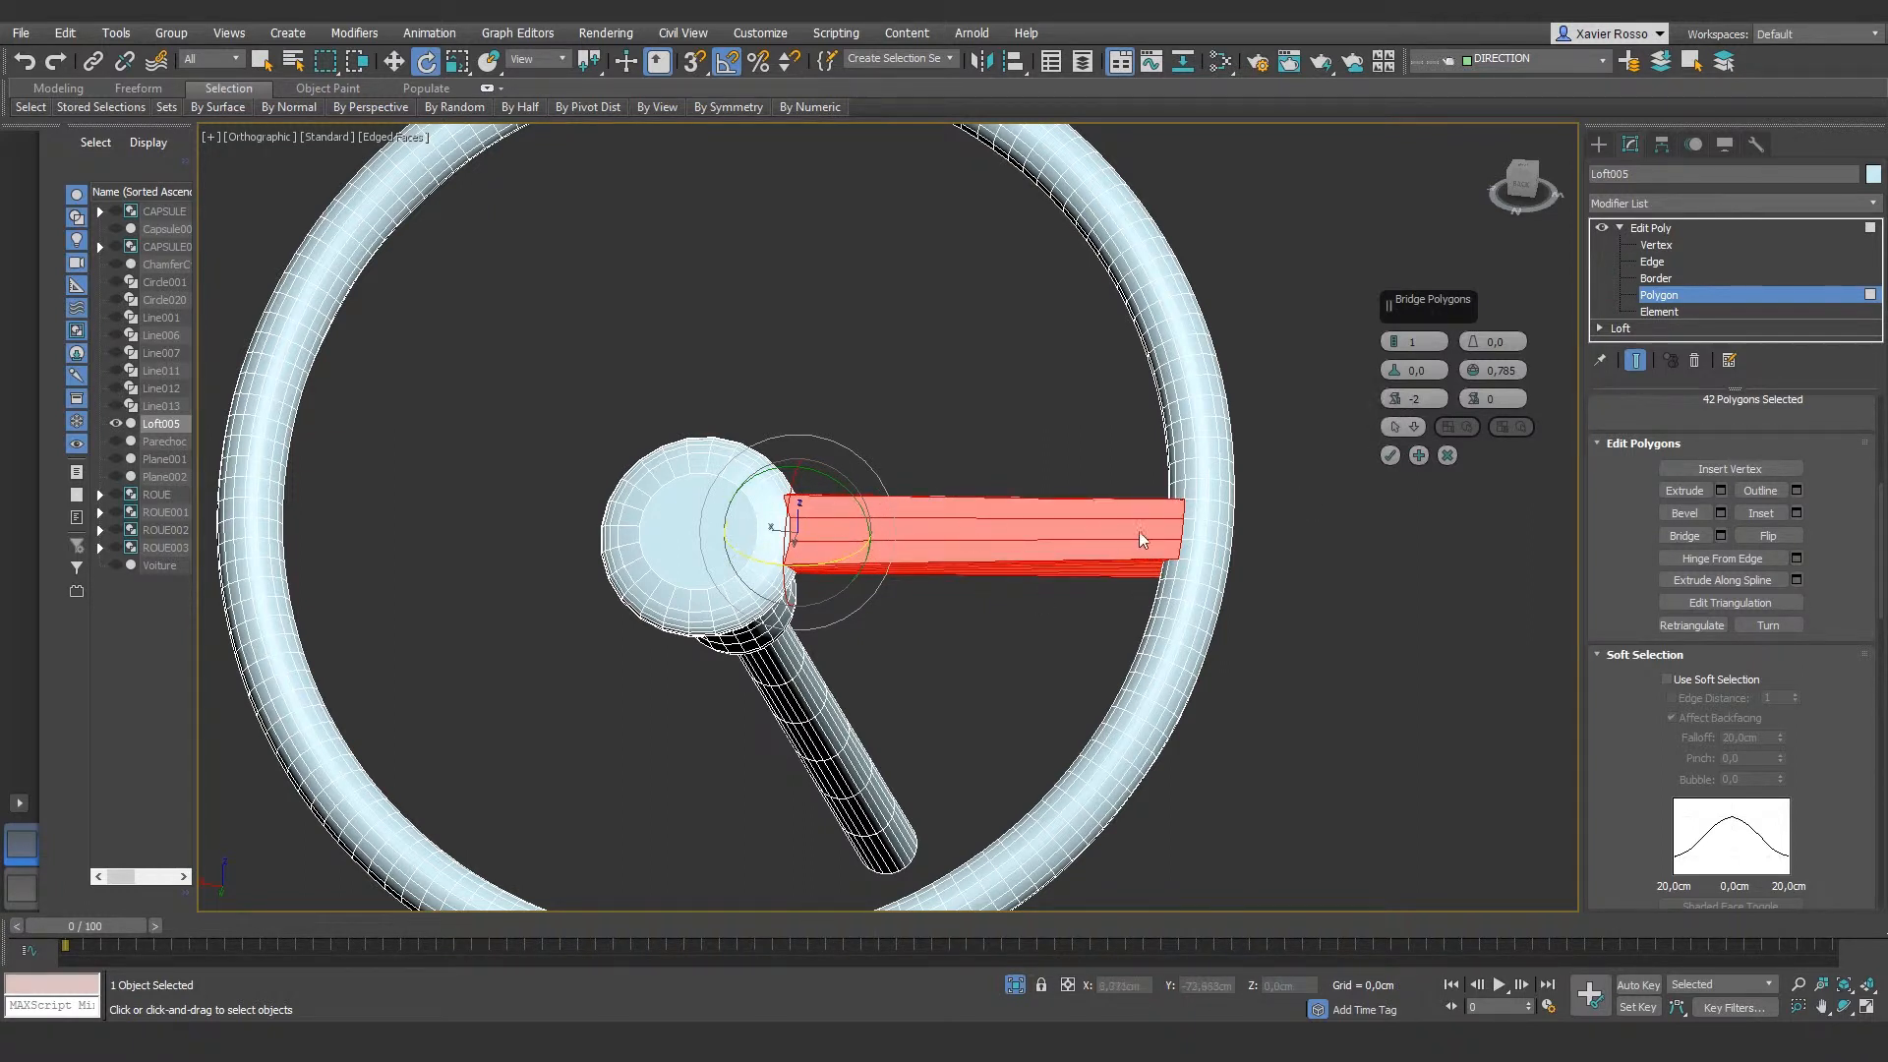
middle_click_drag(1154, 547, 1192, 512, "alt")
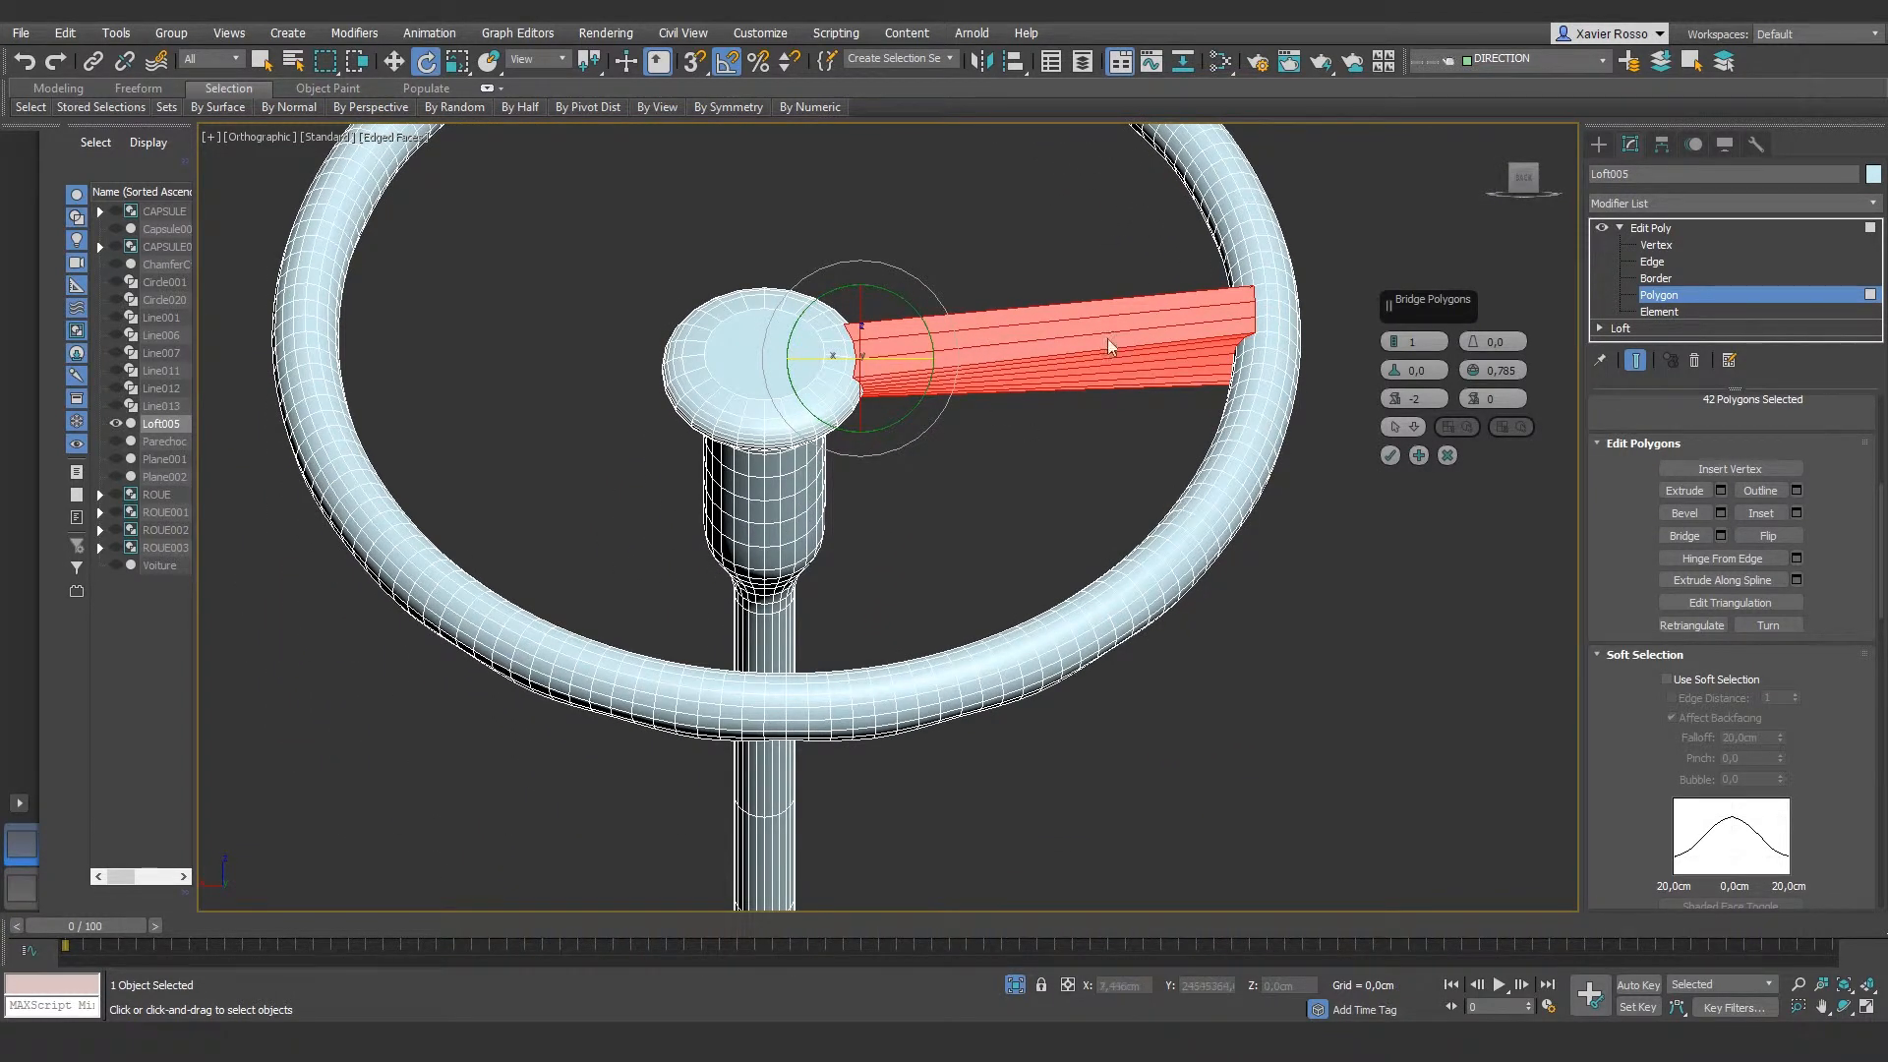
Step: Give the bridge 5 segments and a taper of -2,0, and apply it
left_click_drag(1477, 337, 1478, 325)
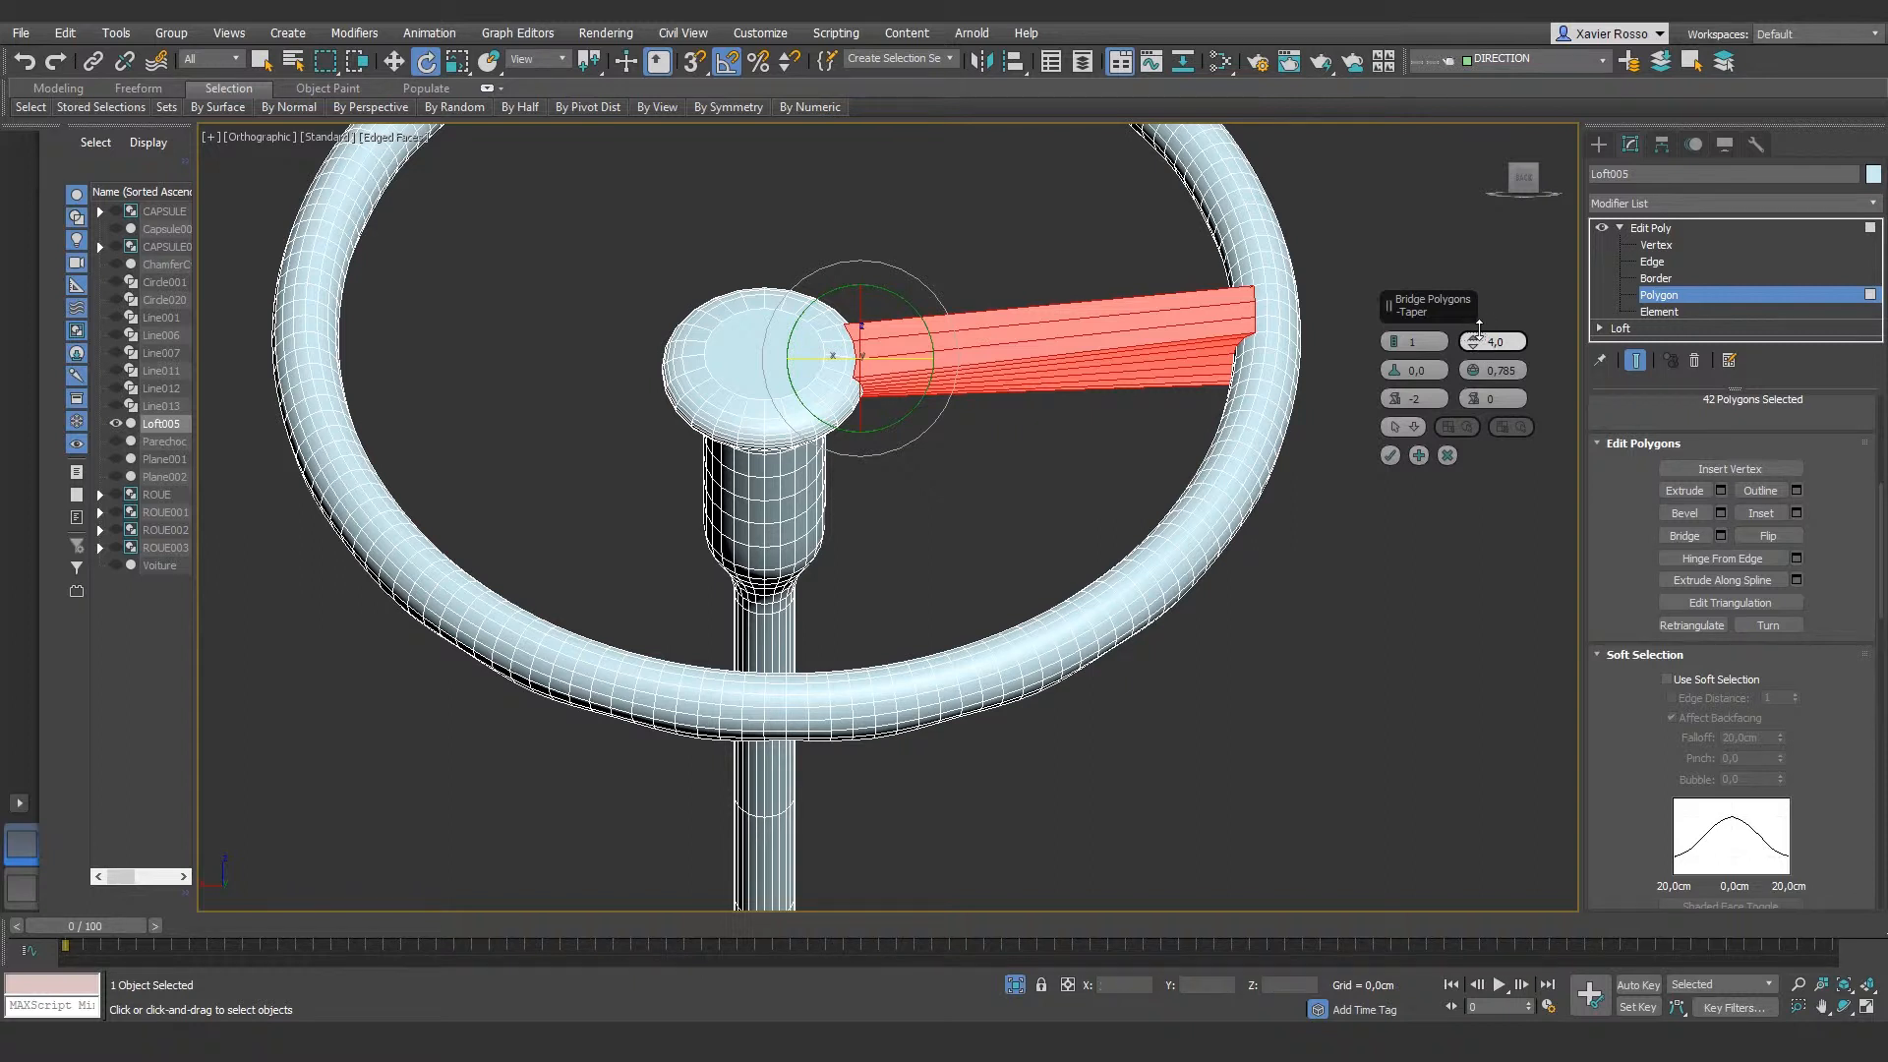
left_click(1395, 338)
left_click(1394, 338)
left_click(1395, 338)
left_click(1394, 338)
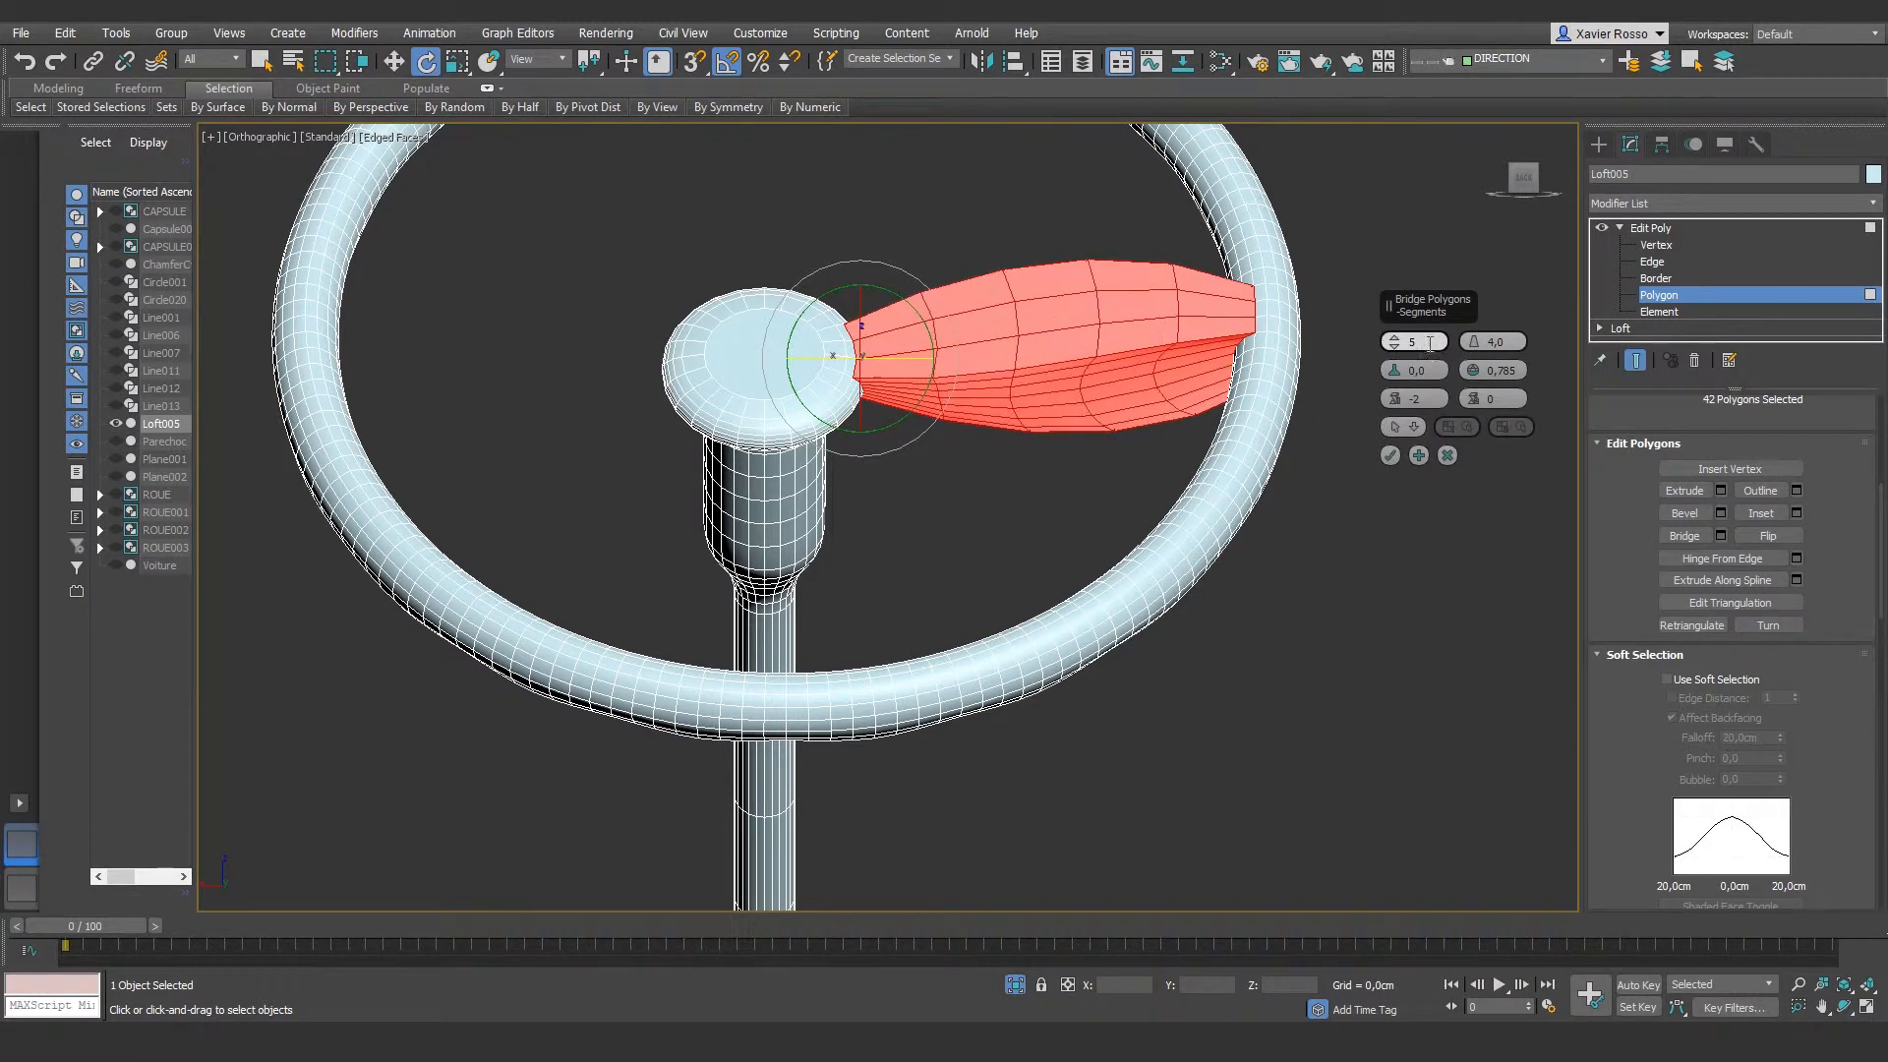
left_click_drag(1472, 341, 1471, 354)
middle_click_drag(1064, 500, 1135, 560)
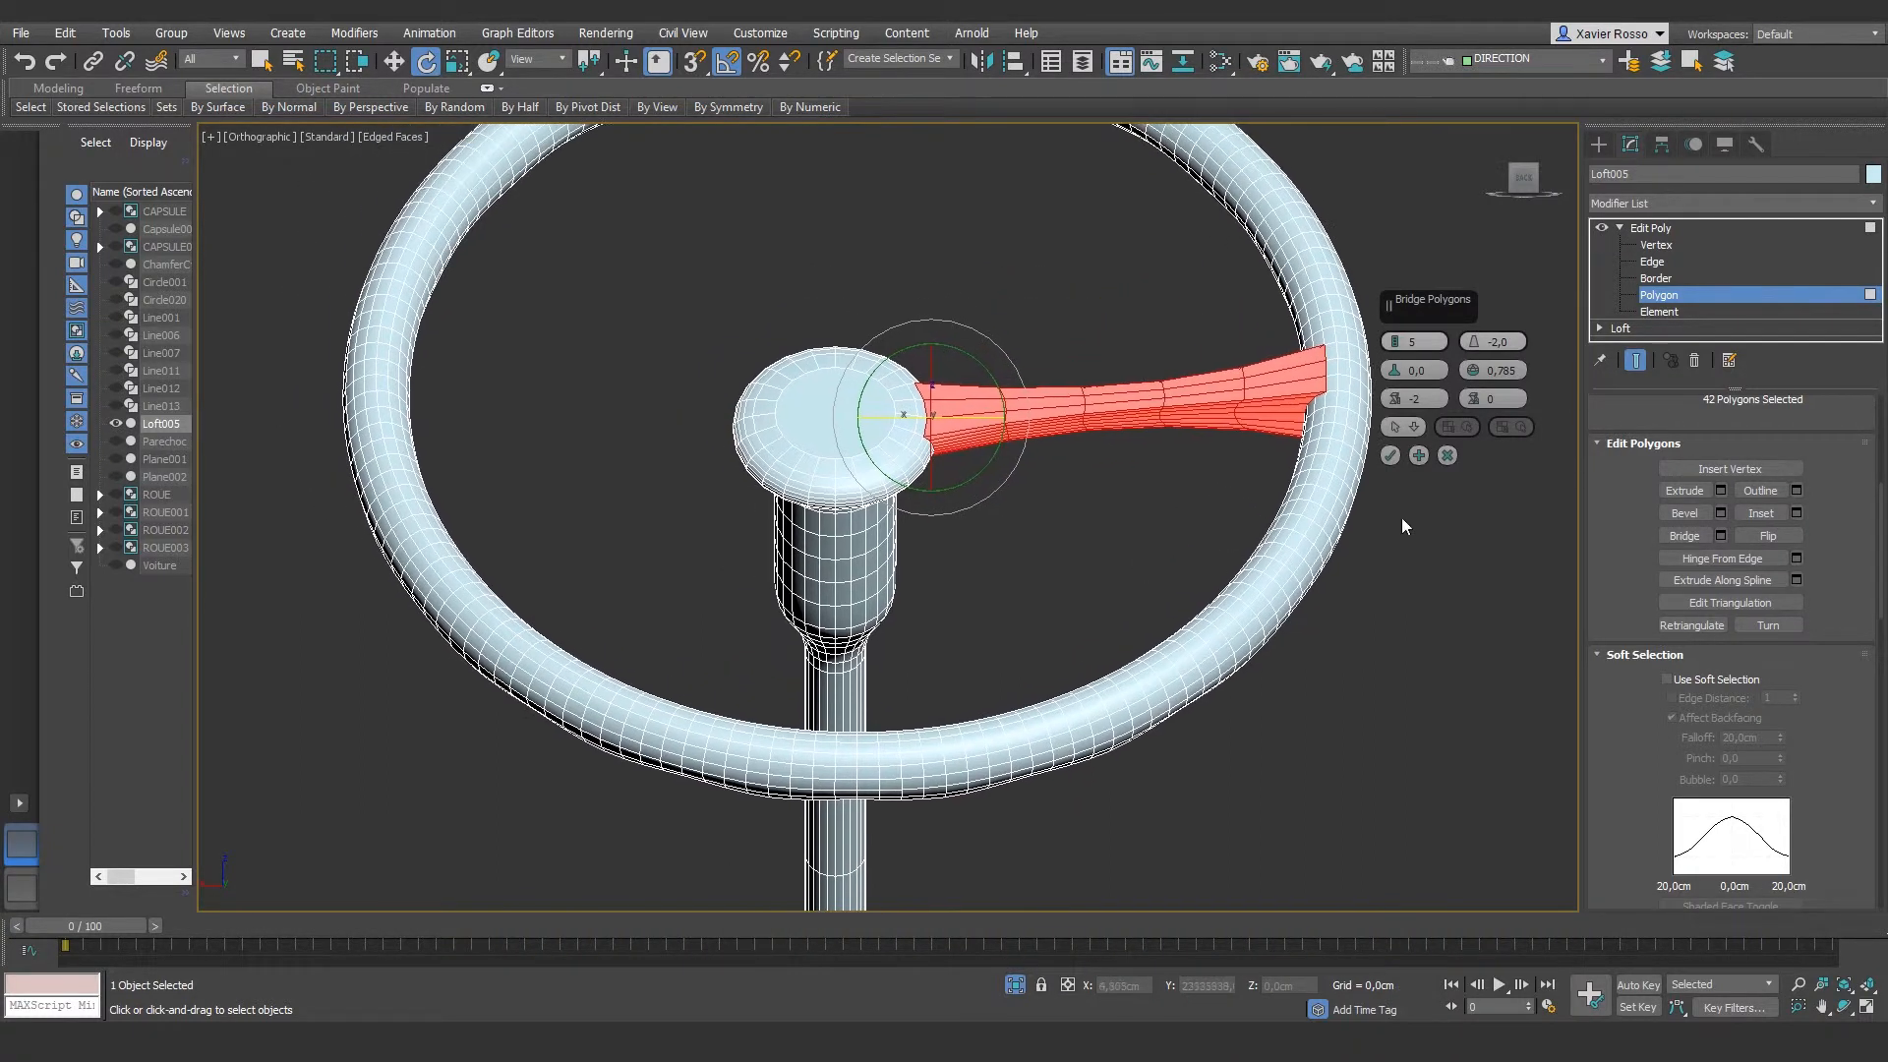
left_click(1390, 456)
Step: Select a three-by-three patch of polygons on the hub's rim on the side opposite the spoke
scroll(898, 497, "up", 5)
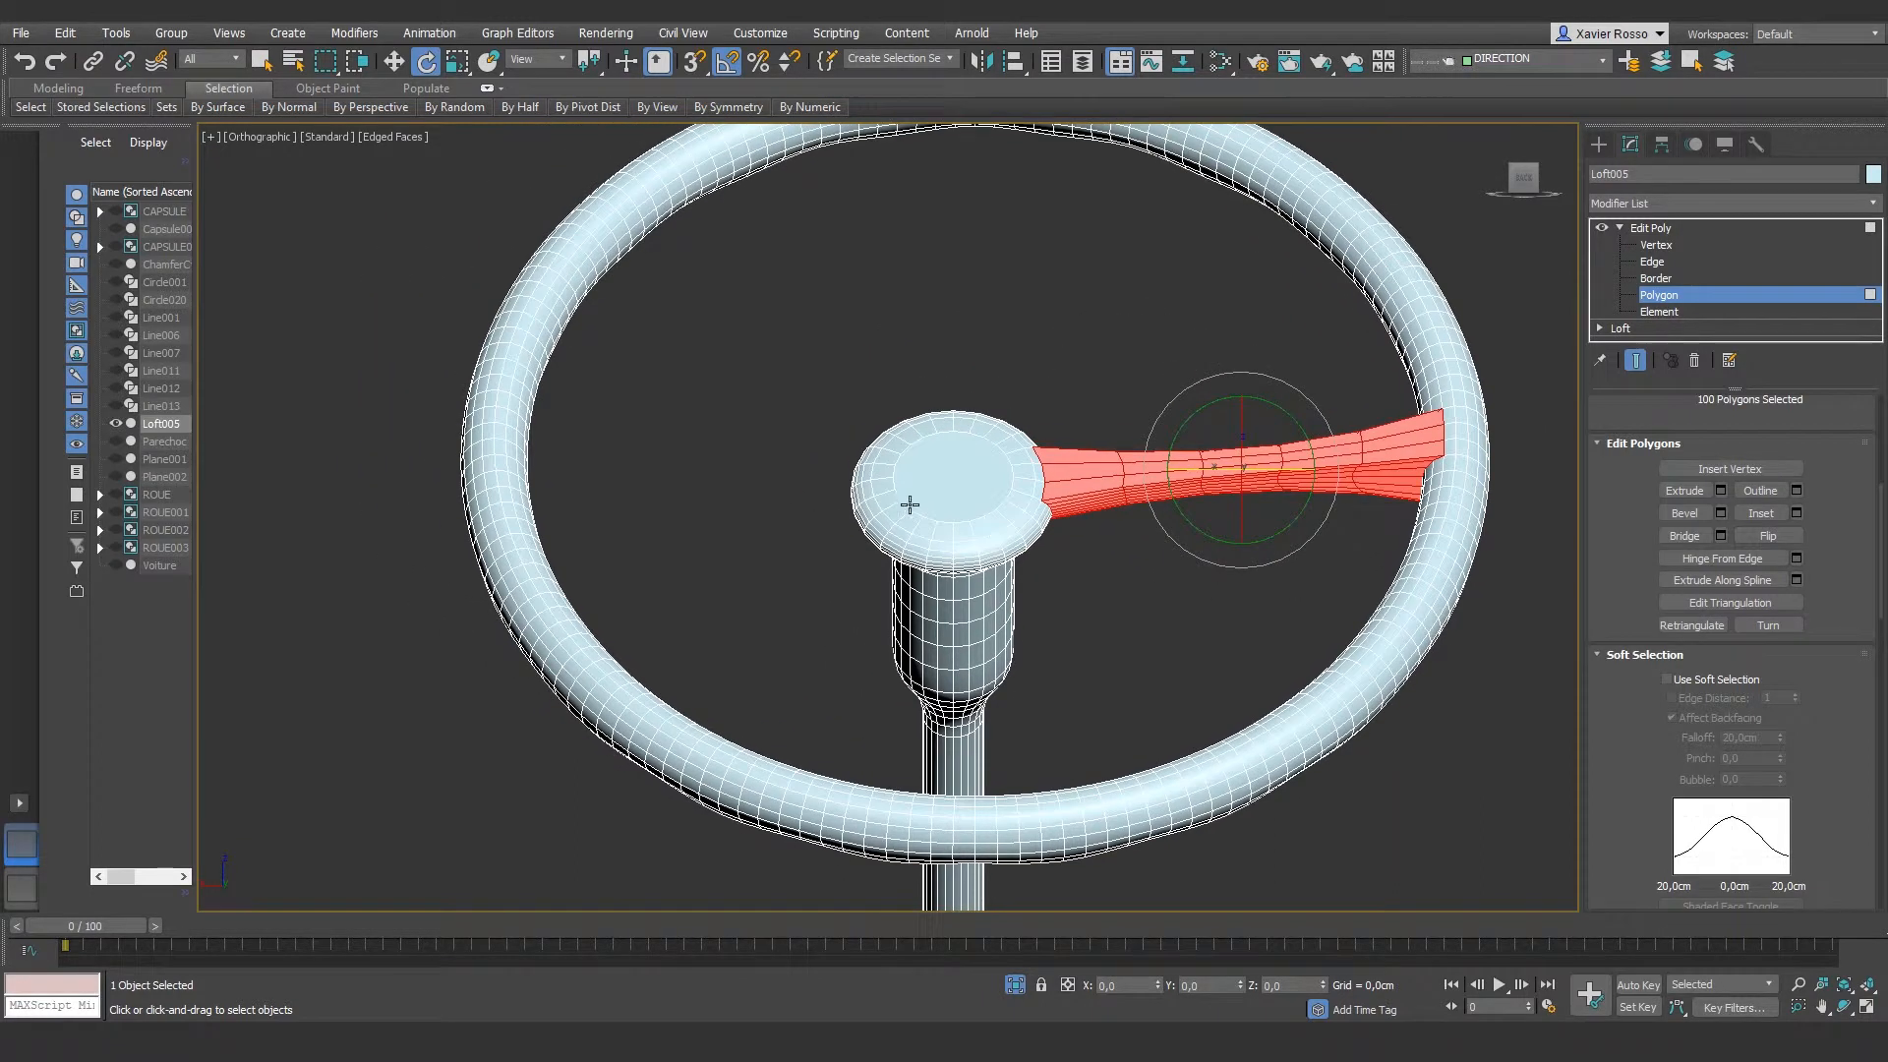
left_click(870, 512)
left_click(855, 490, "ctrl")
left_click(855, 460, "ctrl")
middle_click_drag(883, 514, 909, 531, "alt")
left_click(986, 490, "ctrl")
left_click(990, 522, "ctrl")
left_click(1001, 559, "ctrl")
scroll(1001, 559, "up", 6)
left_click(988, 575, "ctrl")
left_click(903, 379, "ctrl")
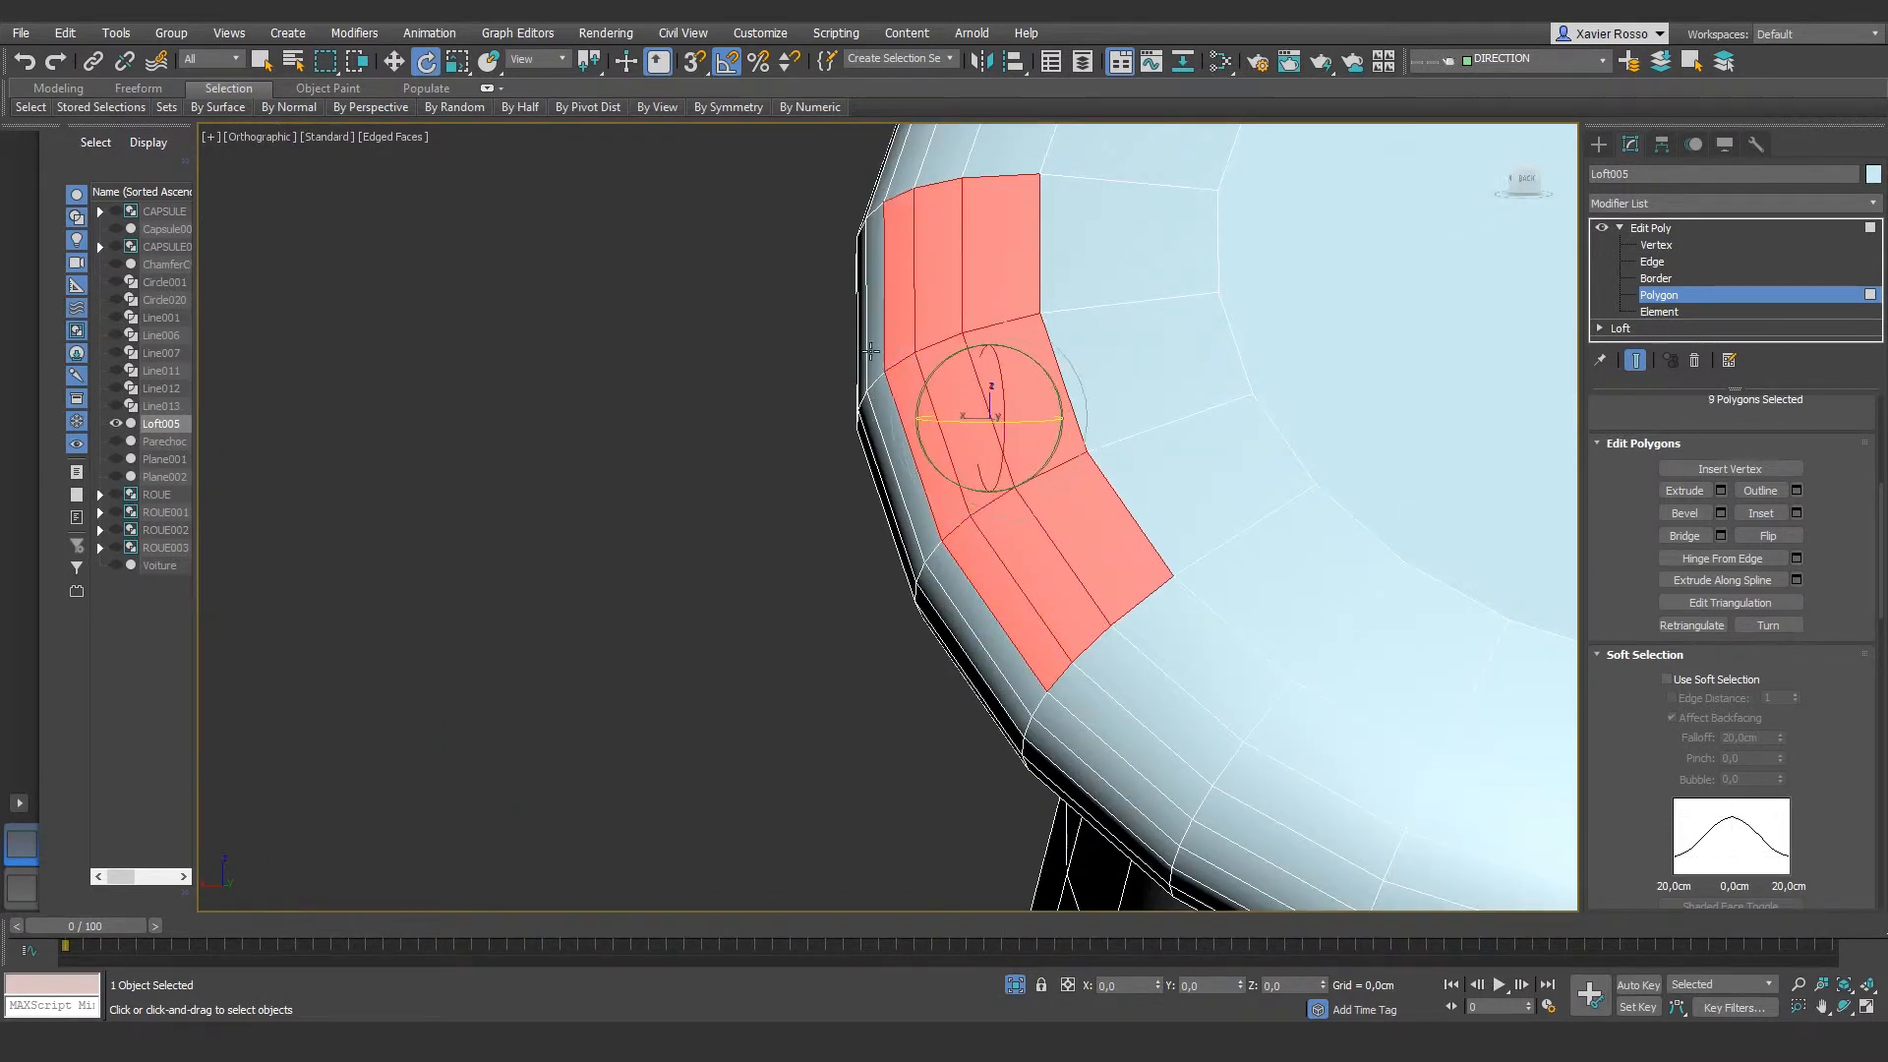
Step: Extend the patch by six polygons toward the hub's outer edge, undoing any extra polygons picked outside it
left_click(875, 370, "ctrl")
left_click(857, 380, "ctrl")
left_click(862, 374, "ctrl")
left_click(890, 425, "ctrl")
left_click(885, 452, "ctrl")
left_click(946, 600, "ctrl")
left_click(946, 612, "ctrl")
left_click(1054, 719, "ctrl")
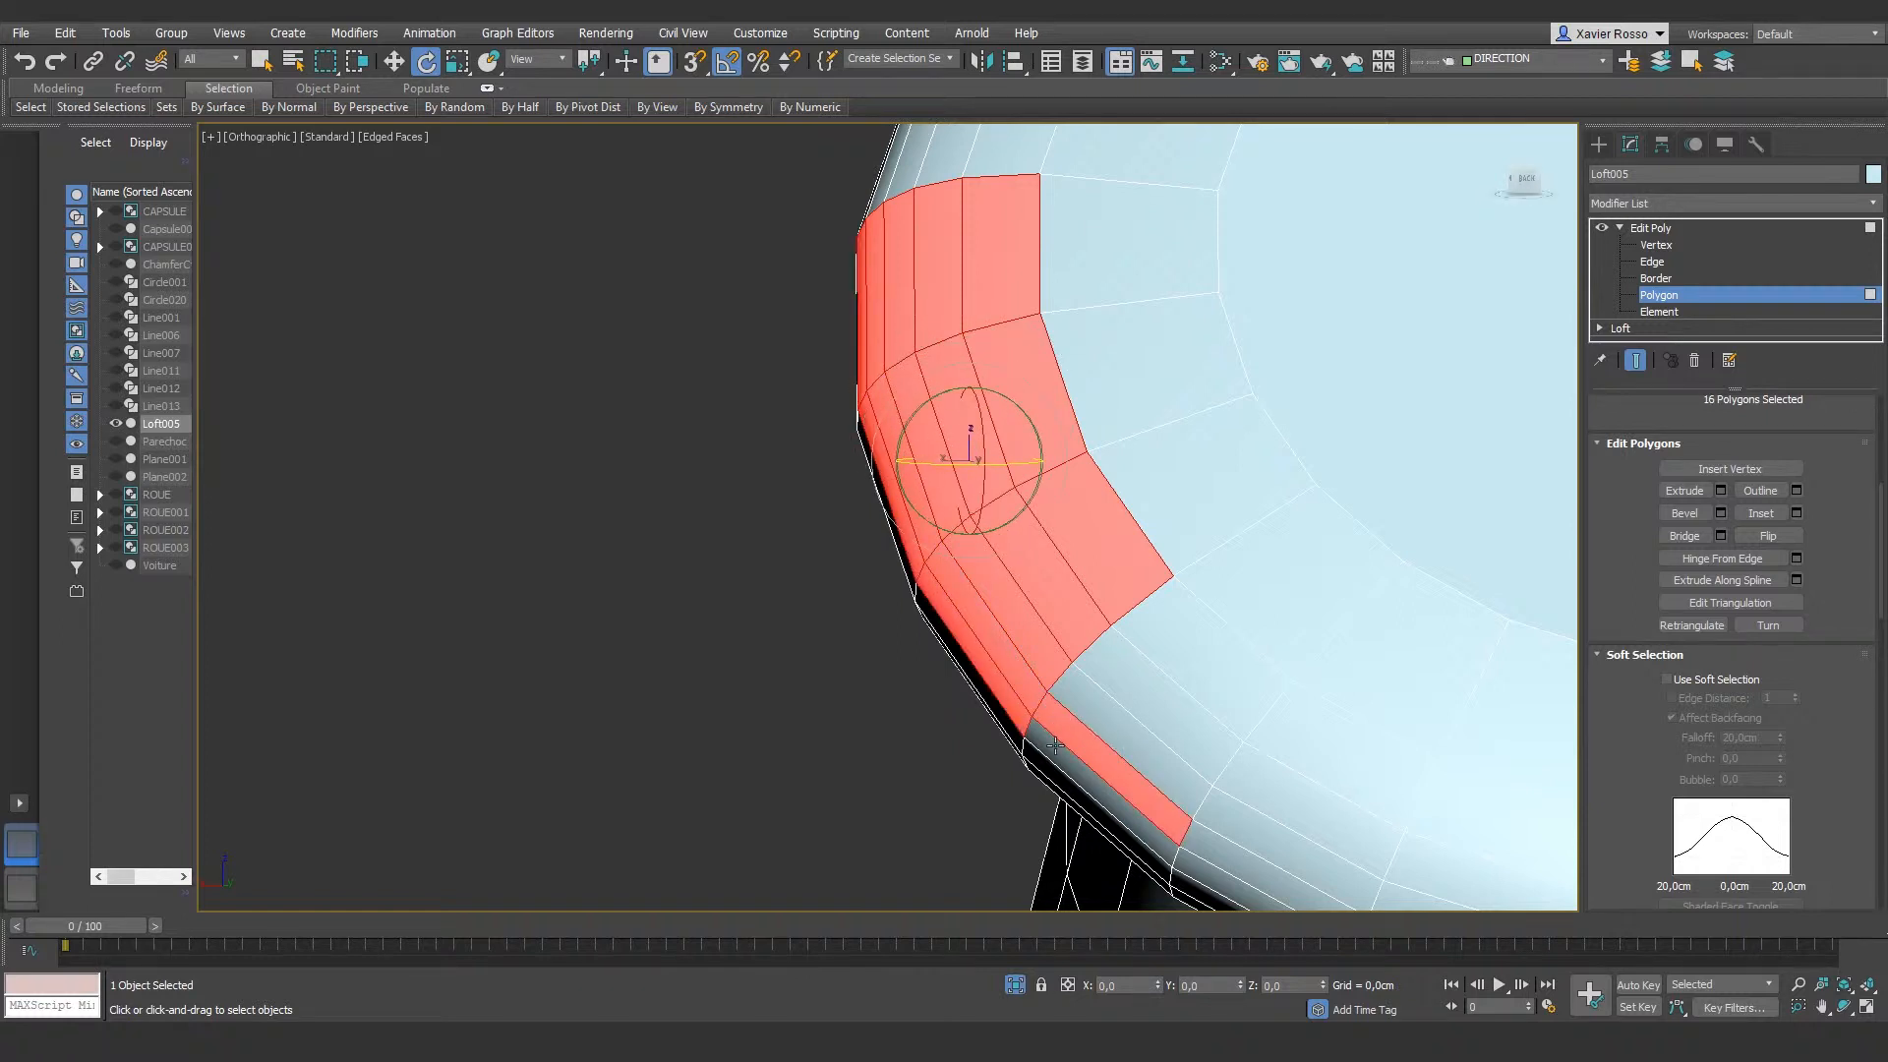
left_click(1055, 746, "ctrl")
key("ctrl+z")
key("ctrl+z")
Step: Add six polygons on the back of the hub's rim, extending the patch by two rows of three
middle_click_drag(1068, 737, 1107, 594, "alt")
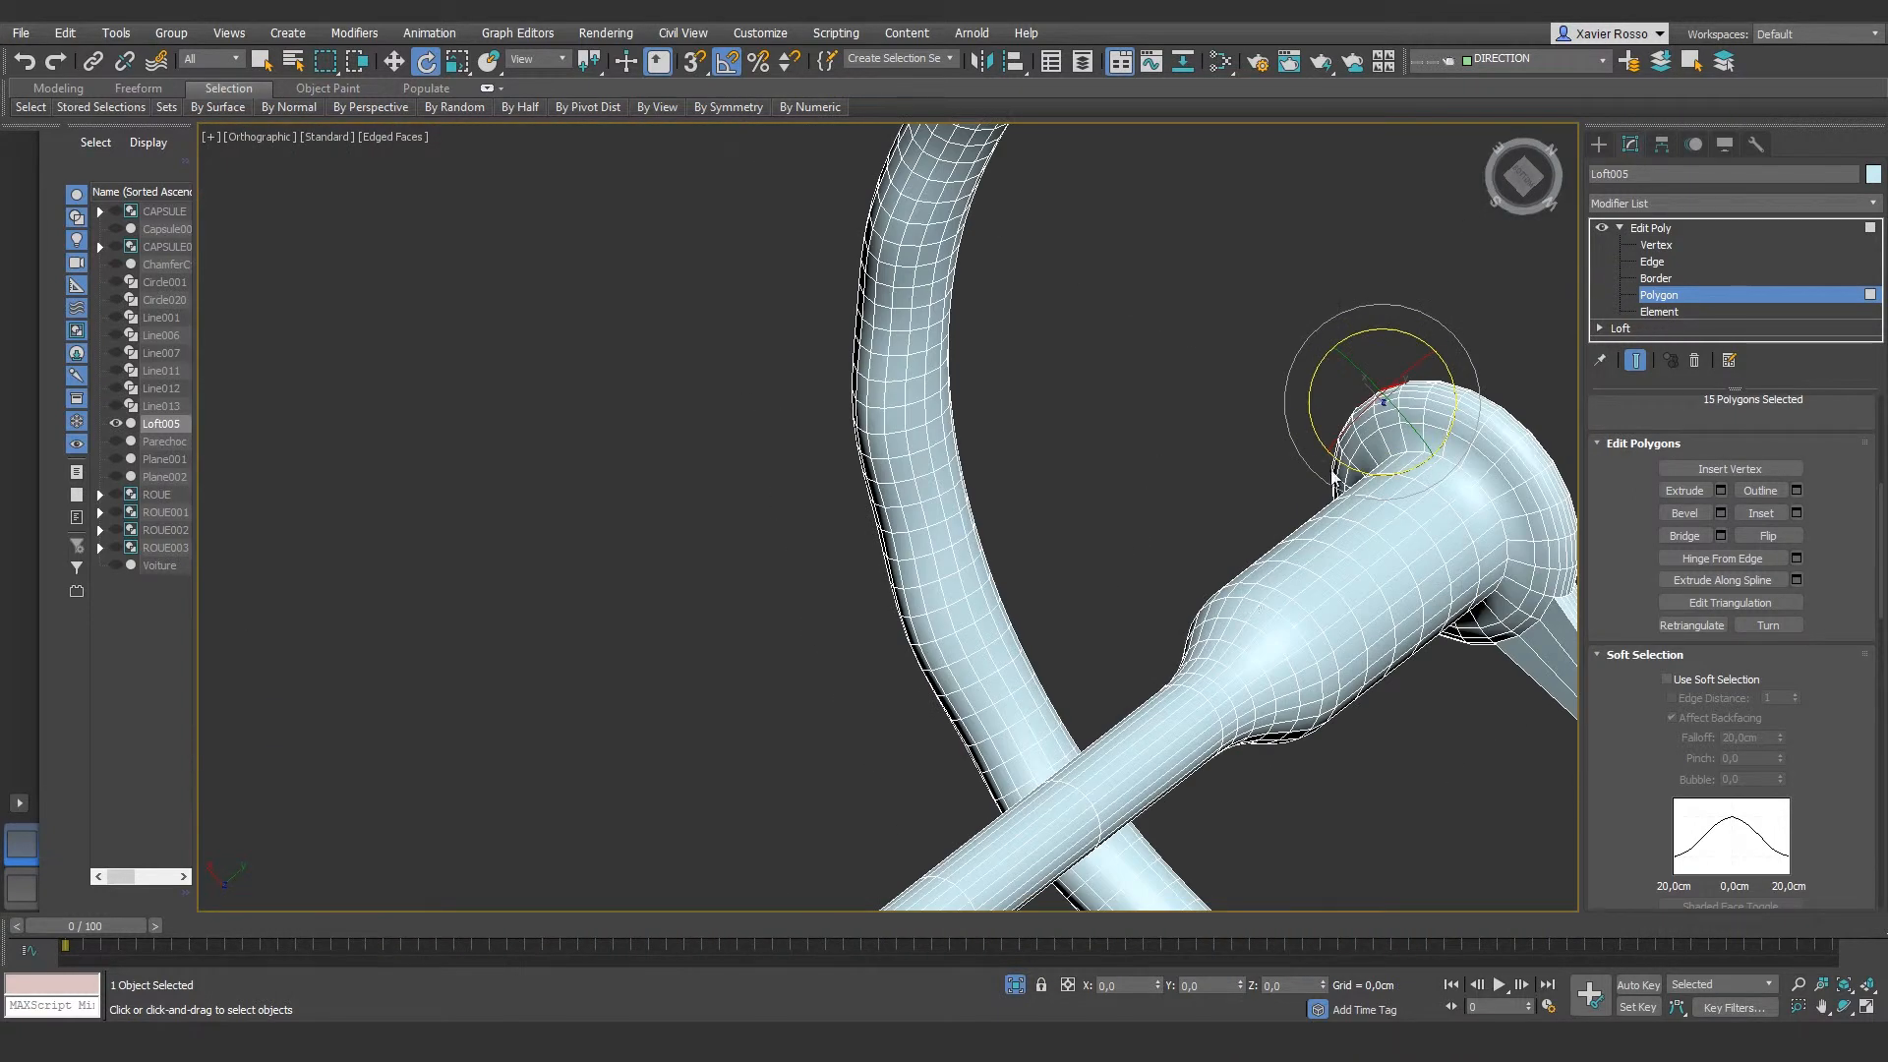
scroll(1333, 479, "up", 5)
middle_click_drag(1443, 326, 1192, 511)
left_click(1228, 420, "ctrl")
left_click(1229, 431, "ctrl")
middle_click_drag(1229, 432, 934, 688, "alt")
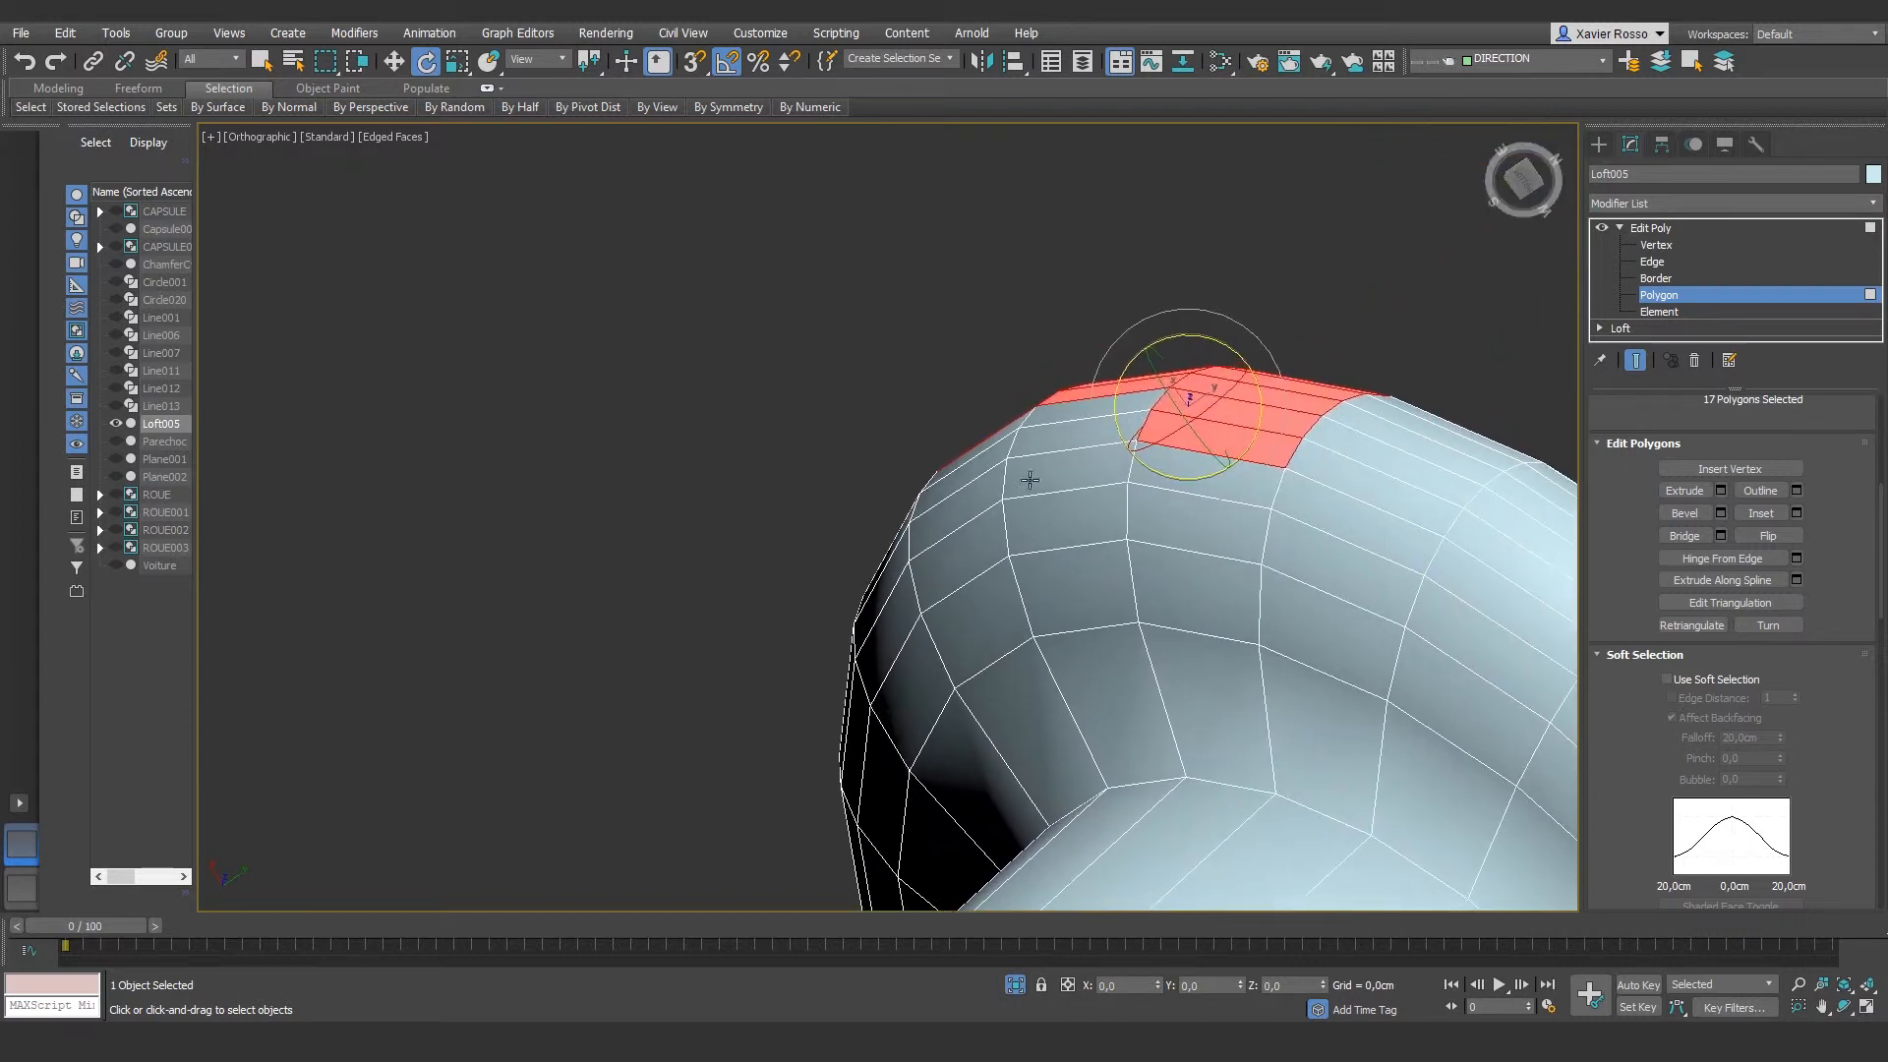
left_click(1005, 435, "ctrl")
left_click(1001, 452, "ctrl")
left_click(1042, 441, "ctrl")
left_click(1057, 411, "ctrl")
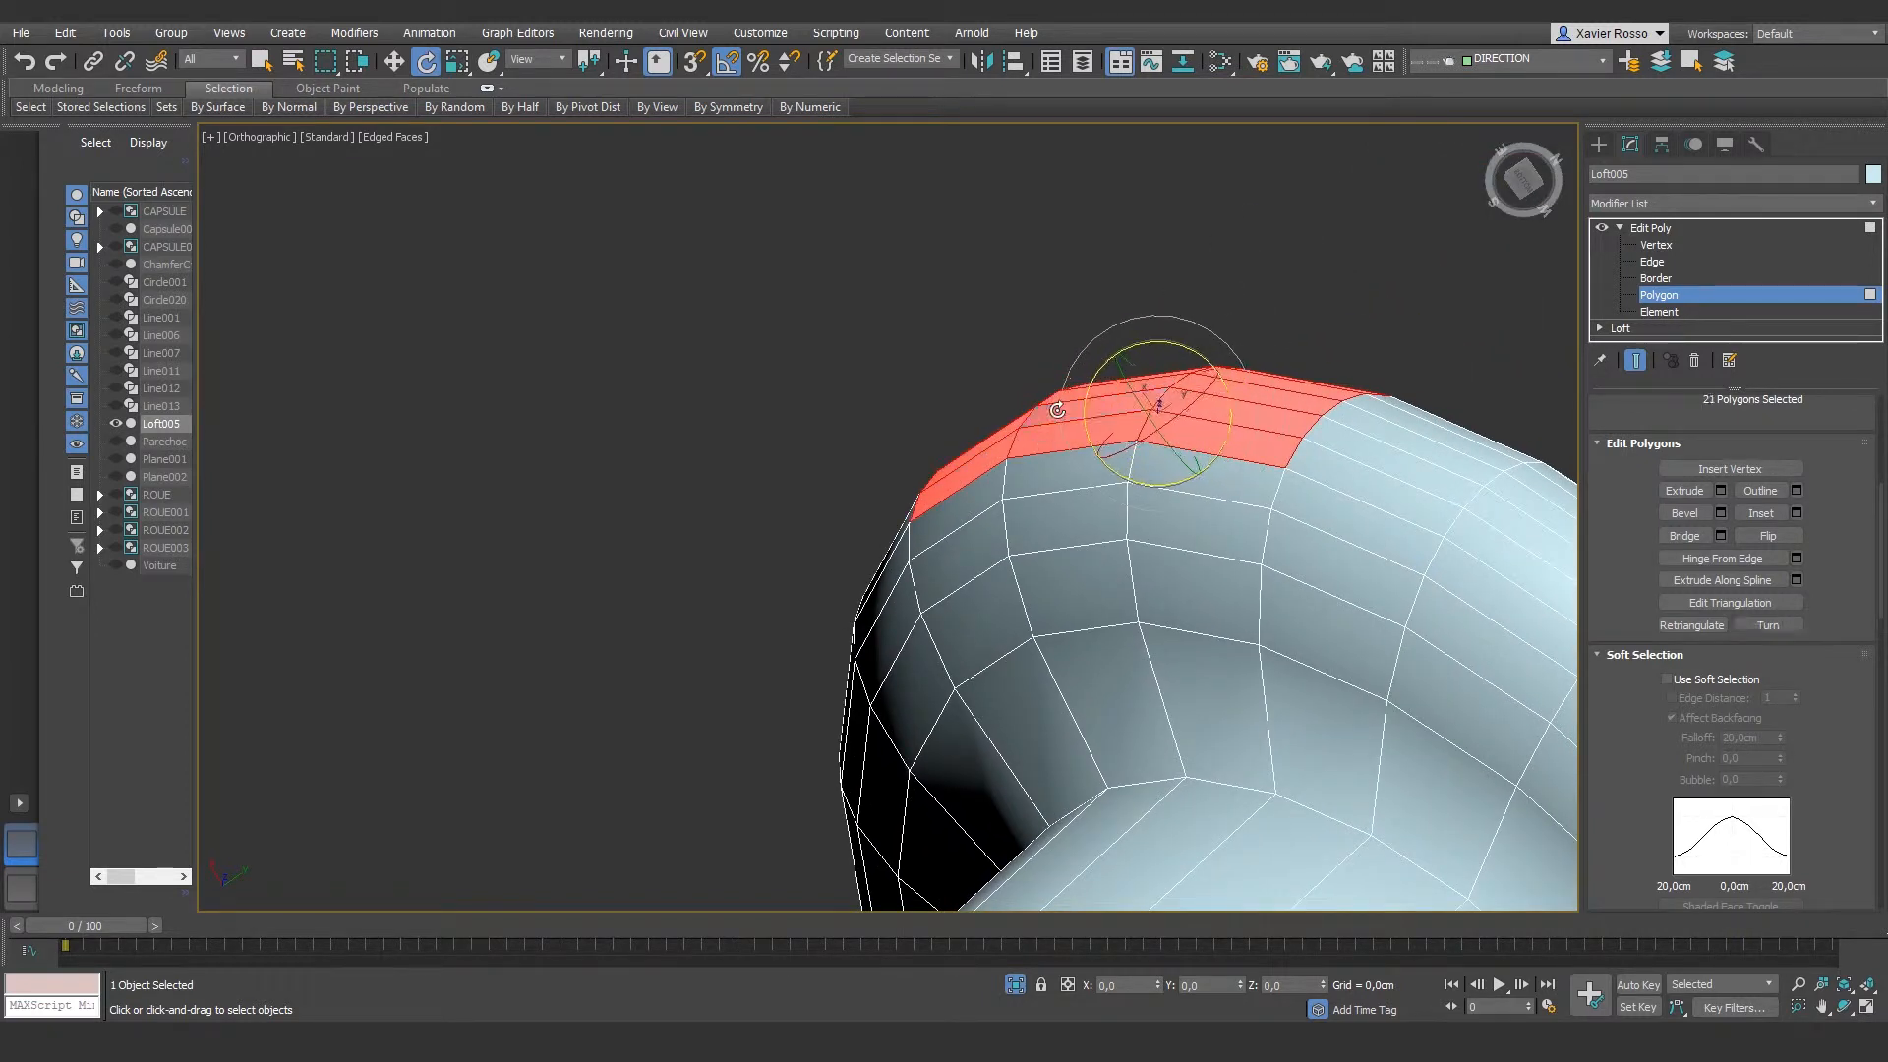
Step: Add one more row of three polygons to the patch on the back of the hub's rim
left_click(992, 502, "ctrl")
left_click(1052, 484, "ctrl")
left_click(1180, 467, "ctrl")
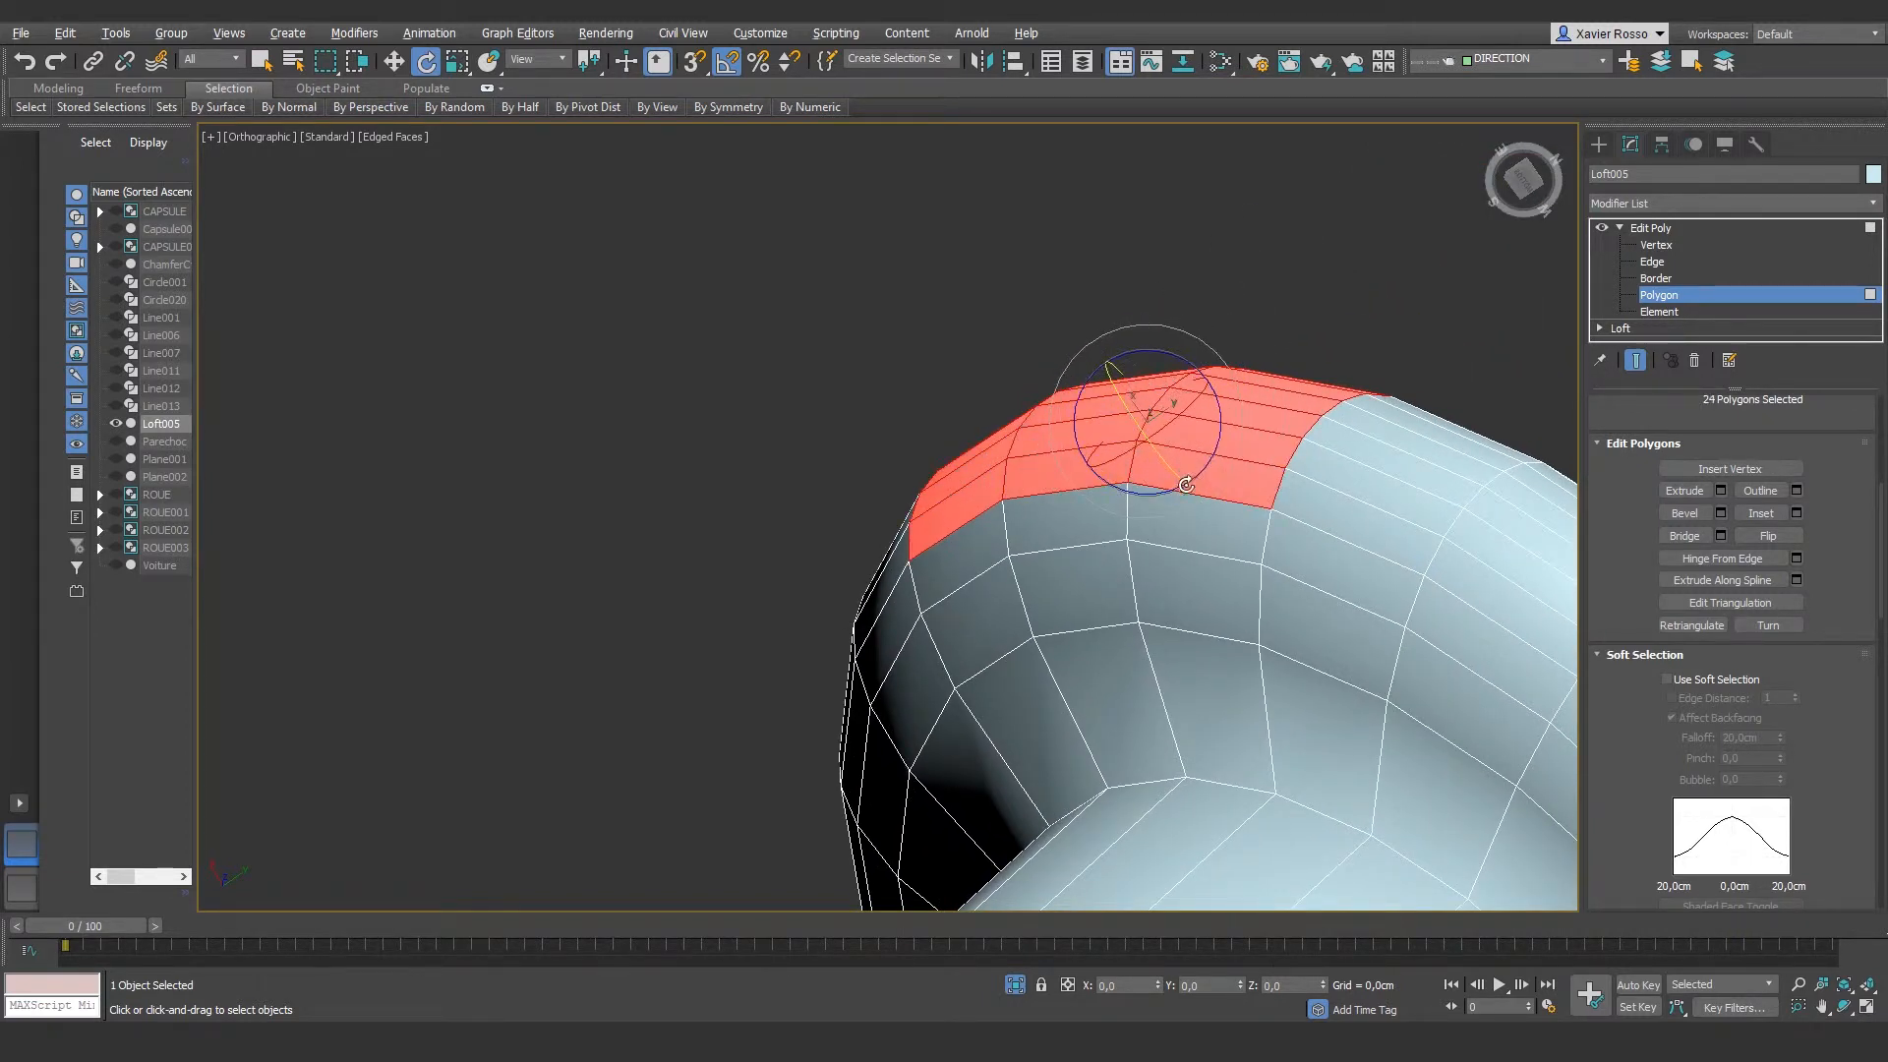
scroll(1173, 519, "down", 5)
scroll(1173, 518, "down", 3)
middle_click_drag(1151, 577, 1156, 655, "alt")
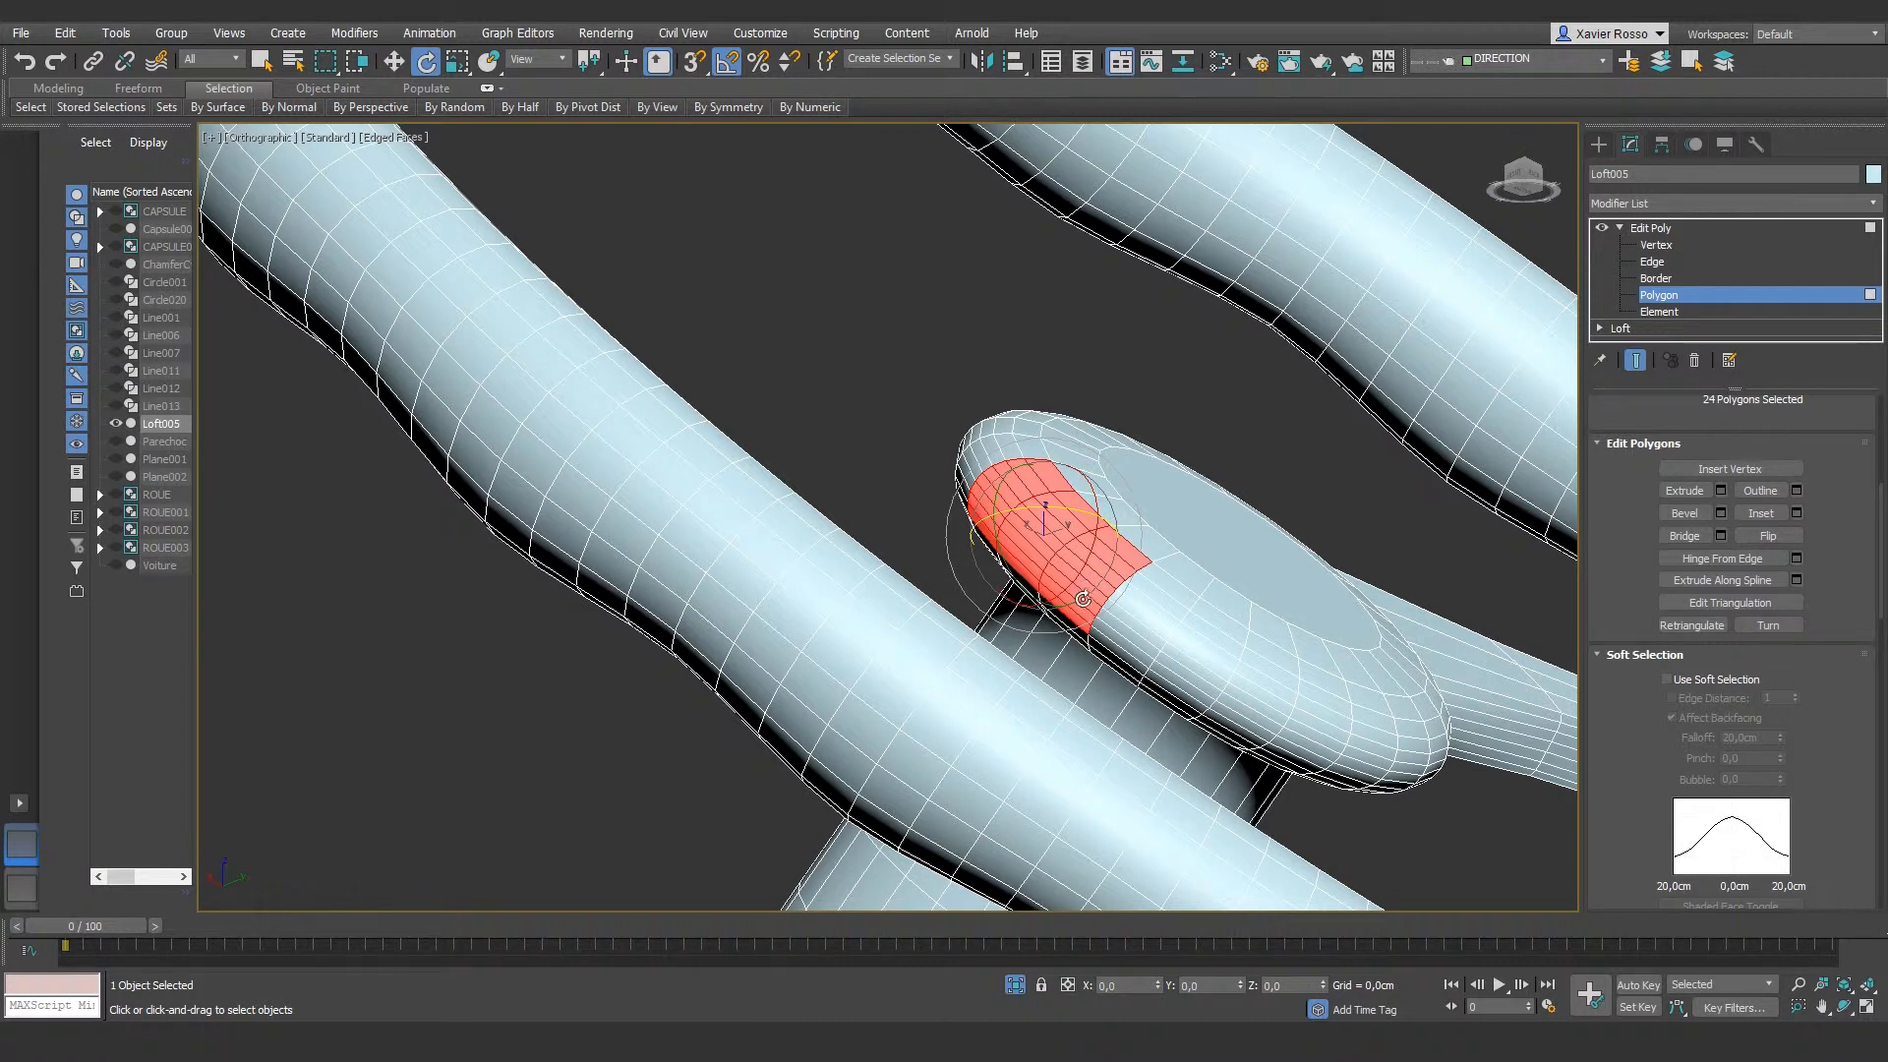
Step: Remove the row of three polygons nearest the hub's front face from the selected patch
key("z")
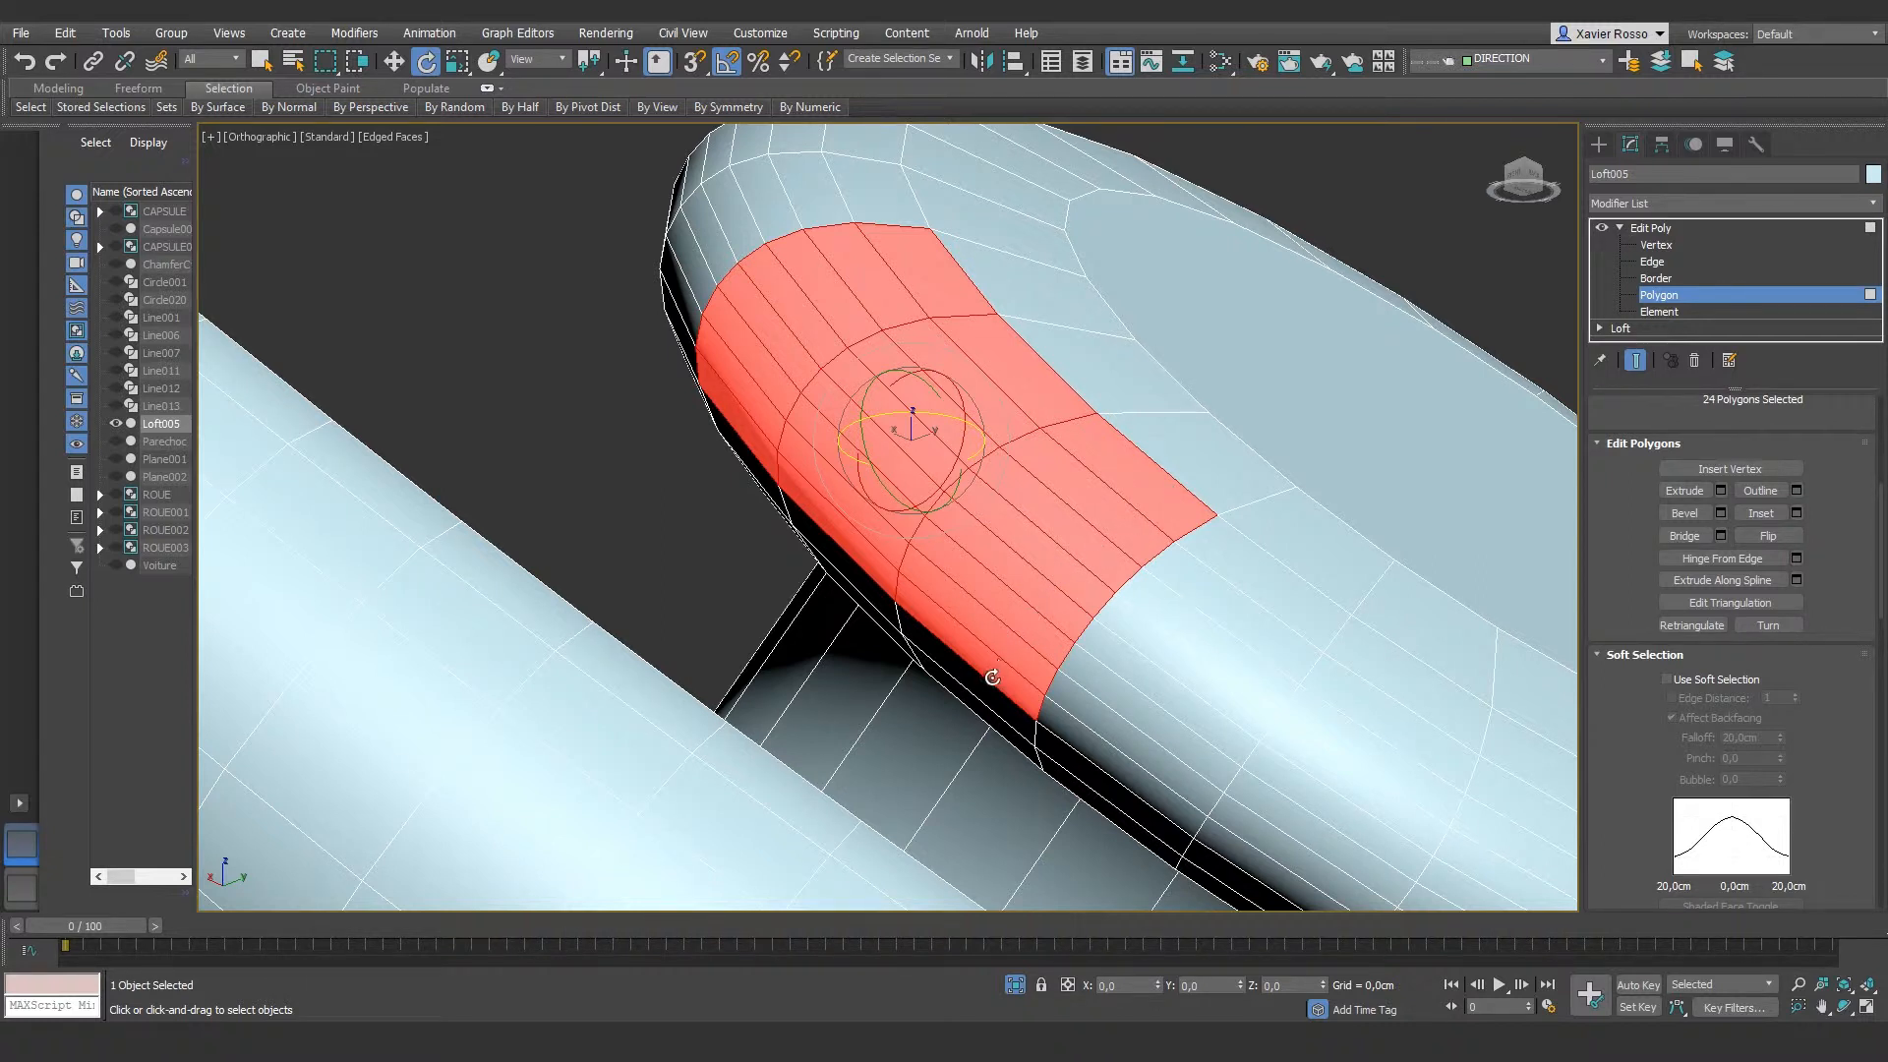
left_click(1165, 508, "alt")
left_click(1059, 401, "alt")
left_click(960, 283, "alt")
Step: Add a patch of twelve polygons on the steering wheel ring, facing the hub patch, to the selection
scroll(983, 344, "down", 7)
middle_click_drag(1003, 462, 781, 481, "alt")
middle_click_drag(786, 472, 1615, 444)
middle_click_drag(872, 461, 792, 516, "alt")
left_click(755, 342, "ctrl")
left_click(746, 332, "ctrl")
left_click(731, 318, "ctrl")
left_click(791, 363, "ctrl")
left_click(810, 383, "ctrl")
left_click(830, 389, "ctrl")
left_click(801, 426, "ctrl")
left_click(781, 413, "ctrl")
left_click(758, 397, "ctrl")
left_click(742, 383, "ctrl")
left_click(722, 369, "ctrl")
left_click(703, 354, "ctrl")
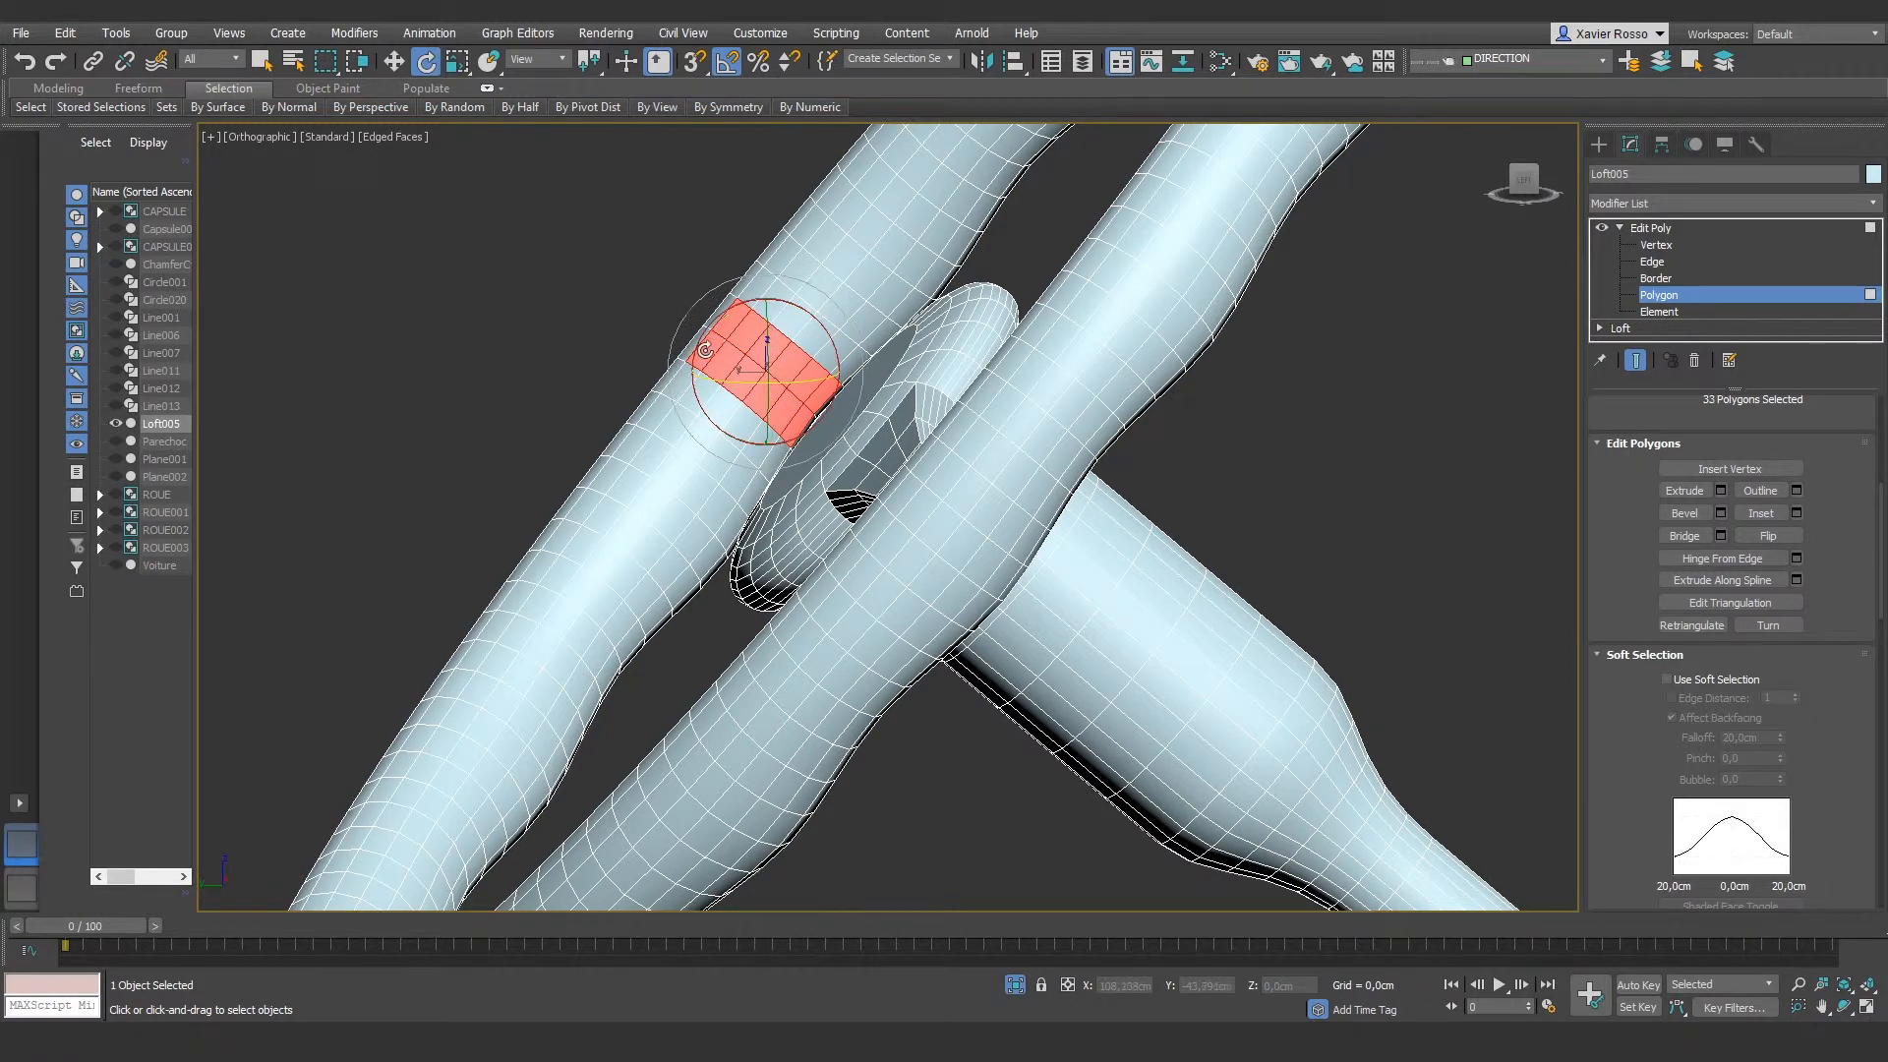
Step: Extend the ring patch by nine more polygons to match the three-by-seven patch on the hub
scroll(807, 420, "up", 5)
left_click(798, 430, "ctrl")
left_click(882, 328, "ctrl")
scroll(883, 328, "down", 5)
scroll(944, 444, "up", 3)
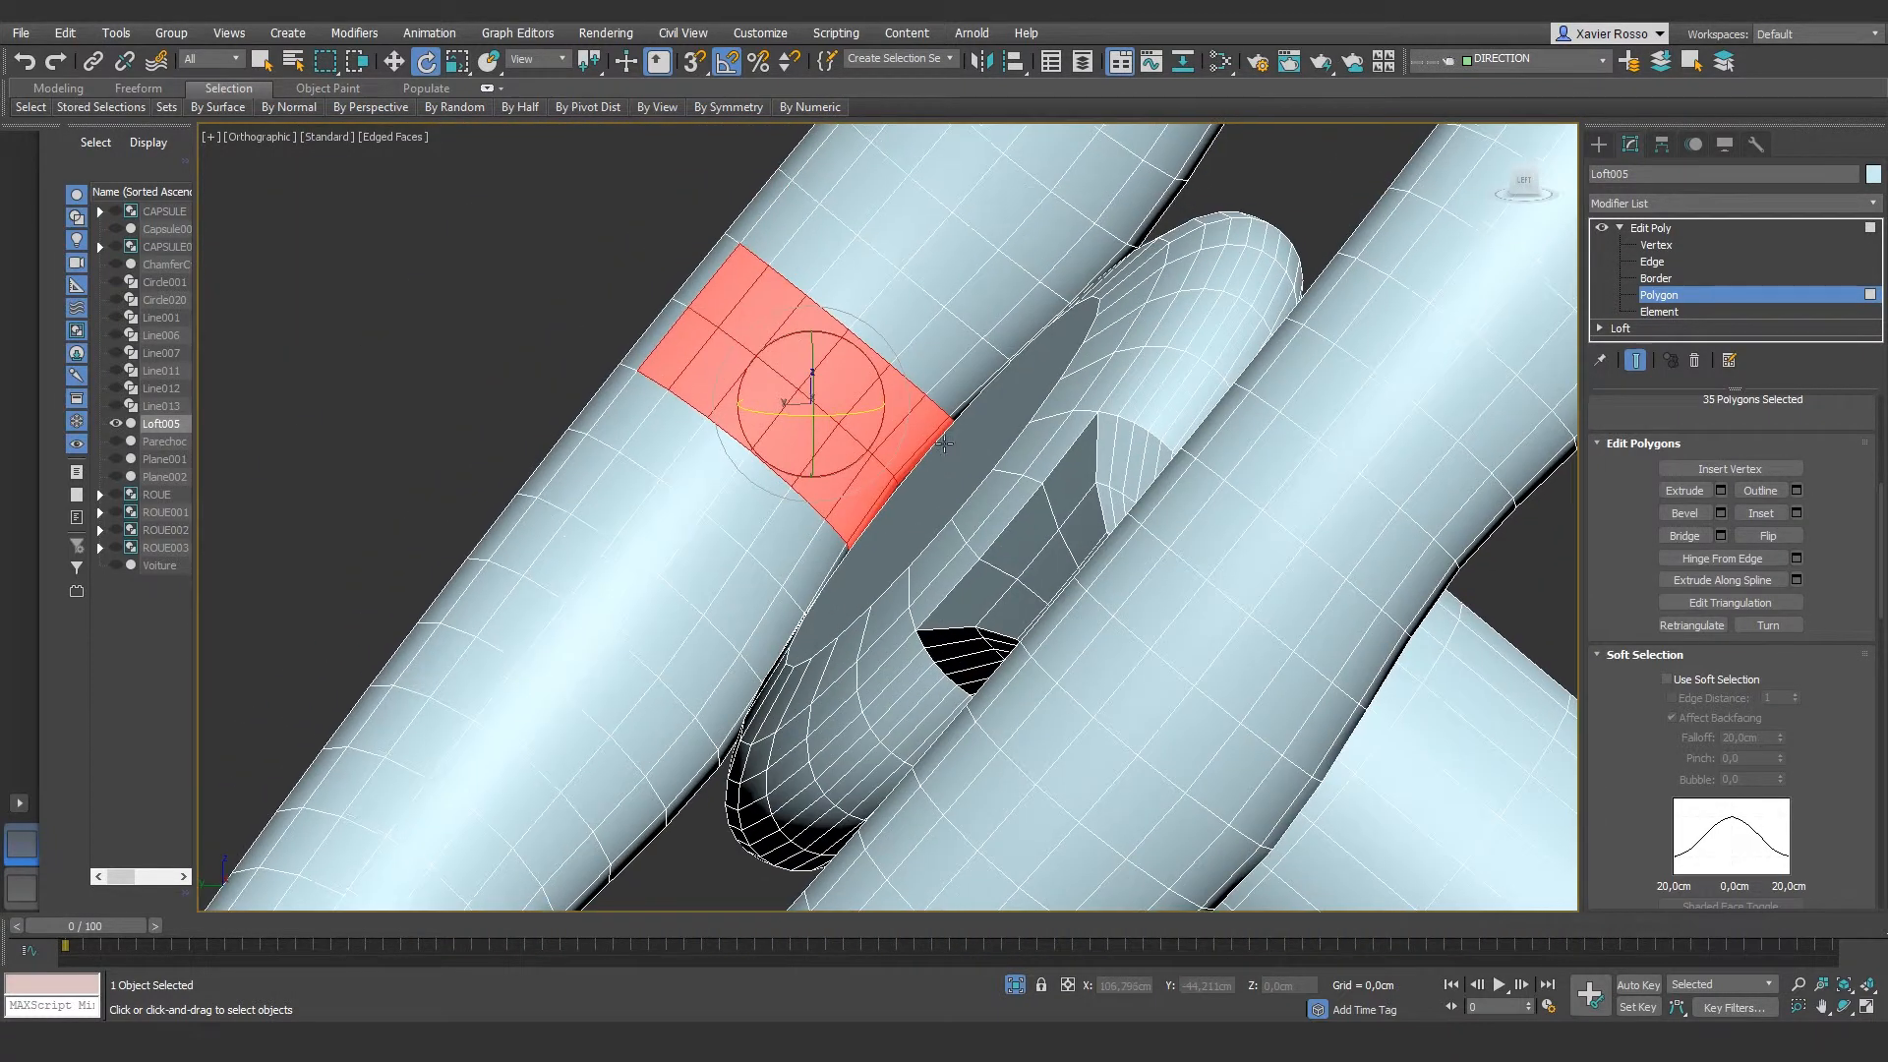
left_click(797, 239, "ctrl")
left_click(788, 231, "ctrl")
left_click(836, 272, "ctrl")
left_click(890, 313, "ctrl")
left_click(919, 337, "ctrl")
left_click(962, 375, "ctrl")
left_click(959, 408, "ctrl")
Step: Bridge the hub and ring patches into a second spoke with 5 segments, taper -2.0 and the first twist set to -2
scroll(1225, 493, "down", 6)
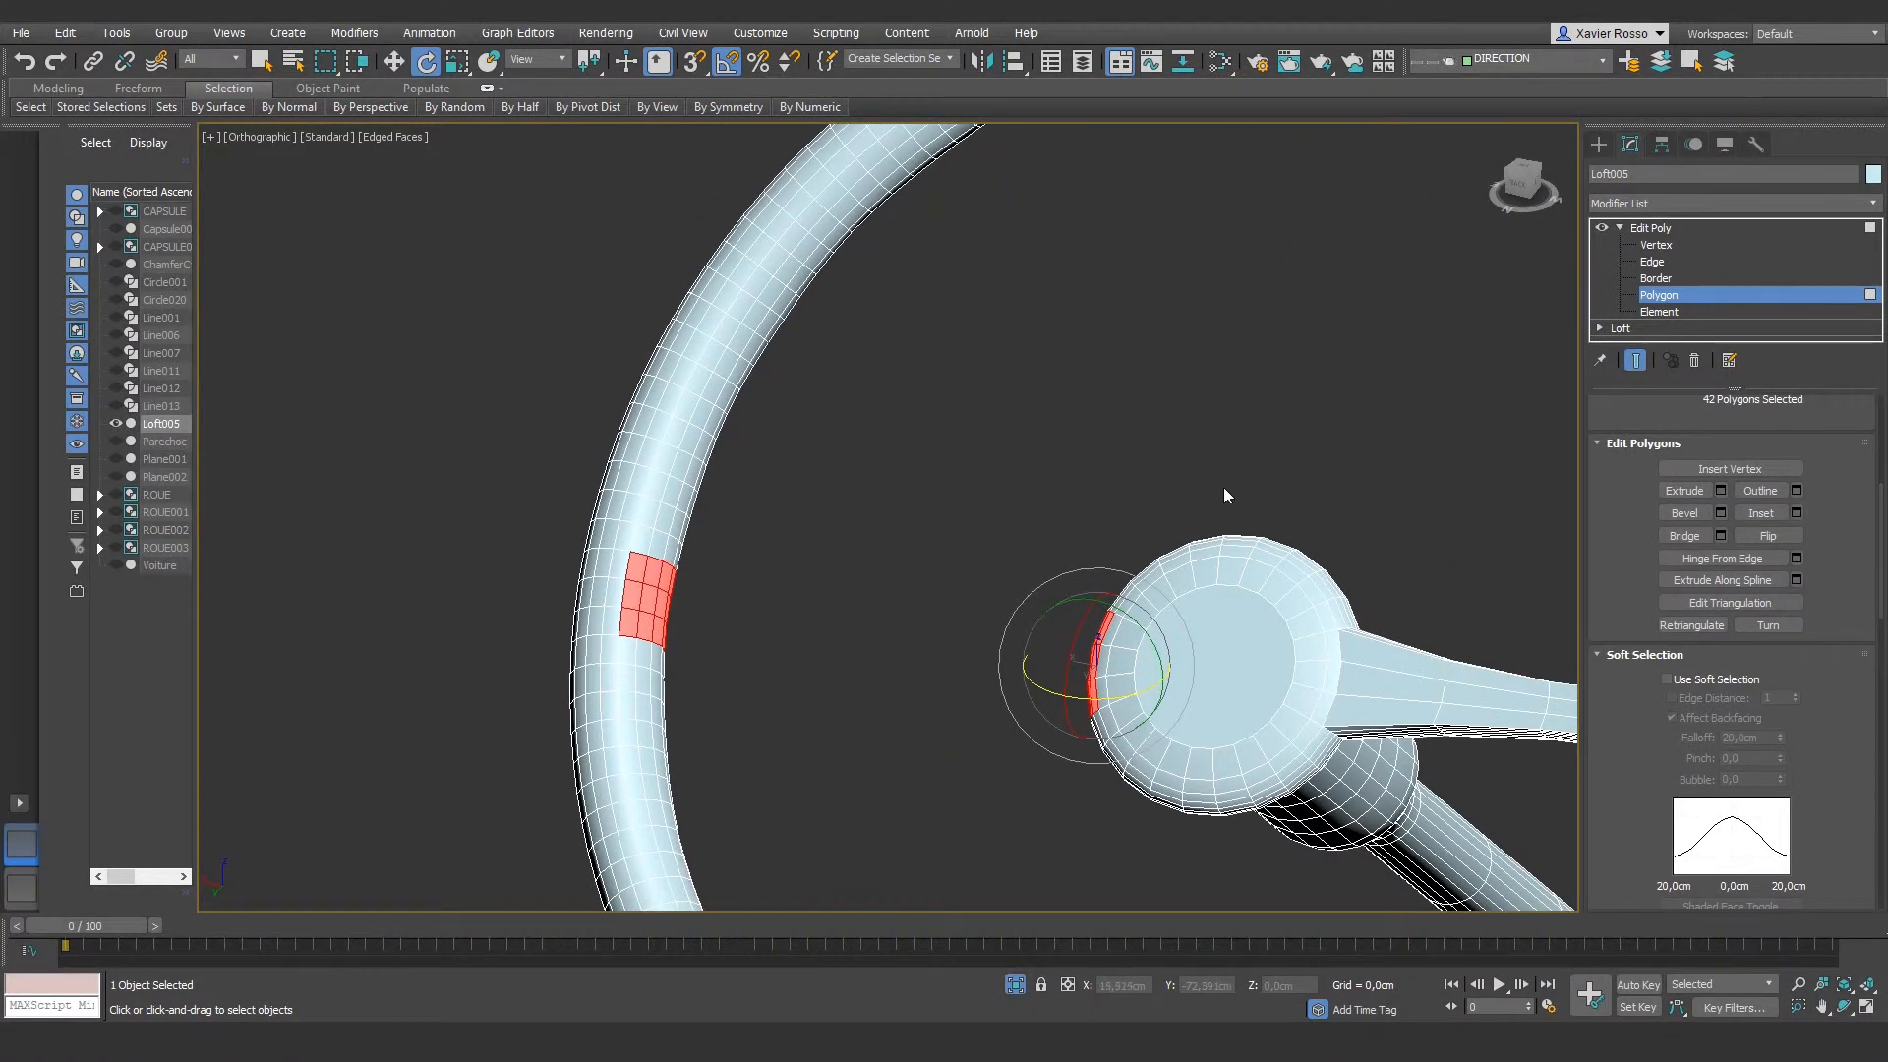
scroll(1225, 490, "down", 3)
scroll(950, 539, "up", 8)
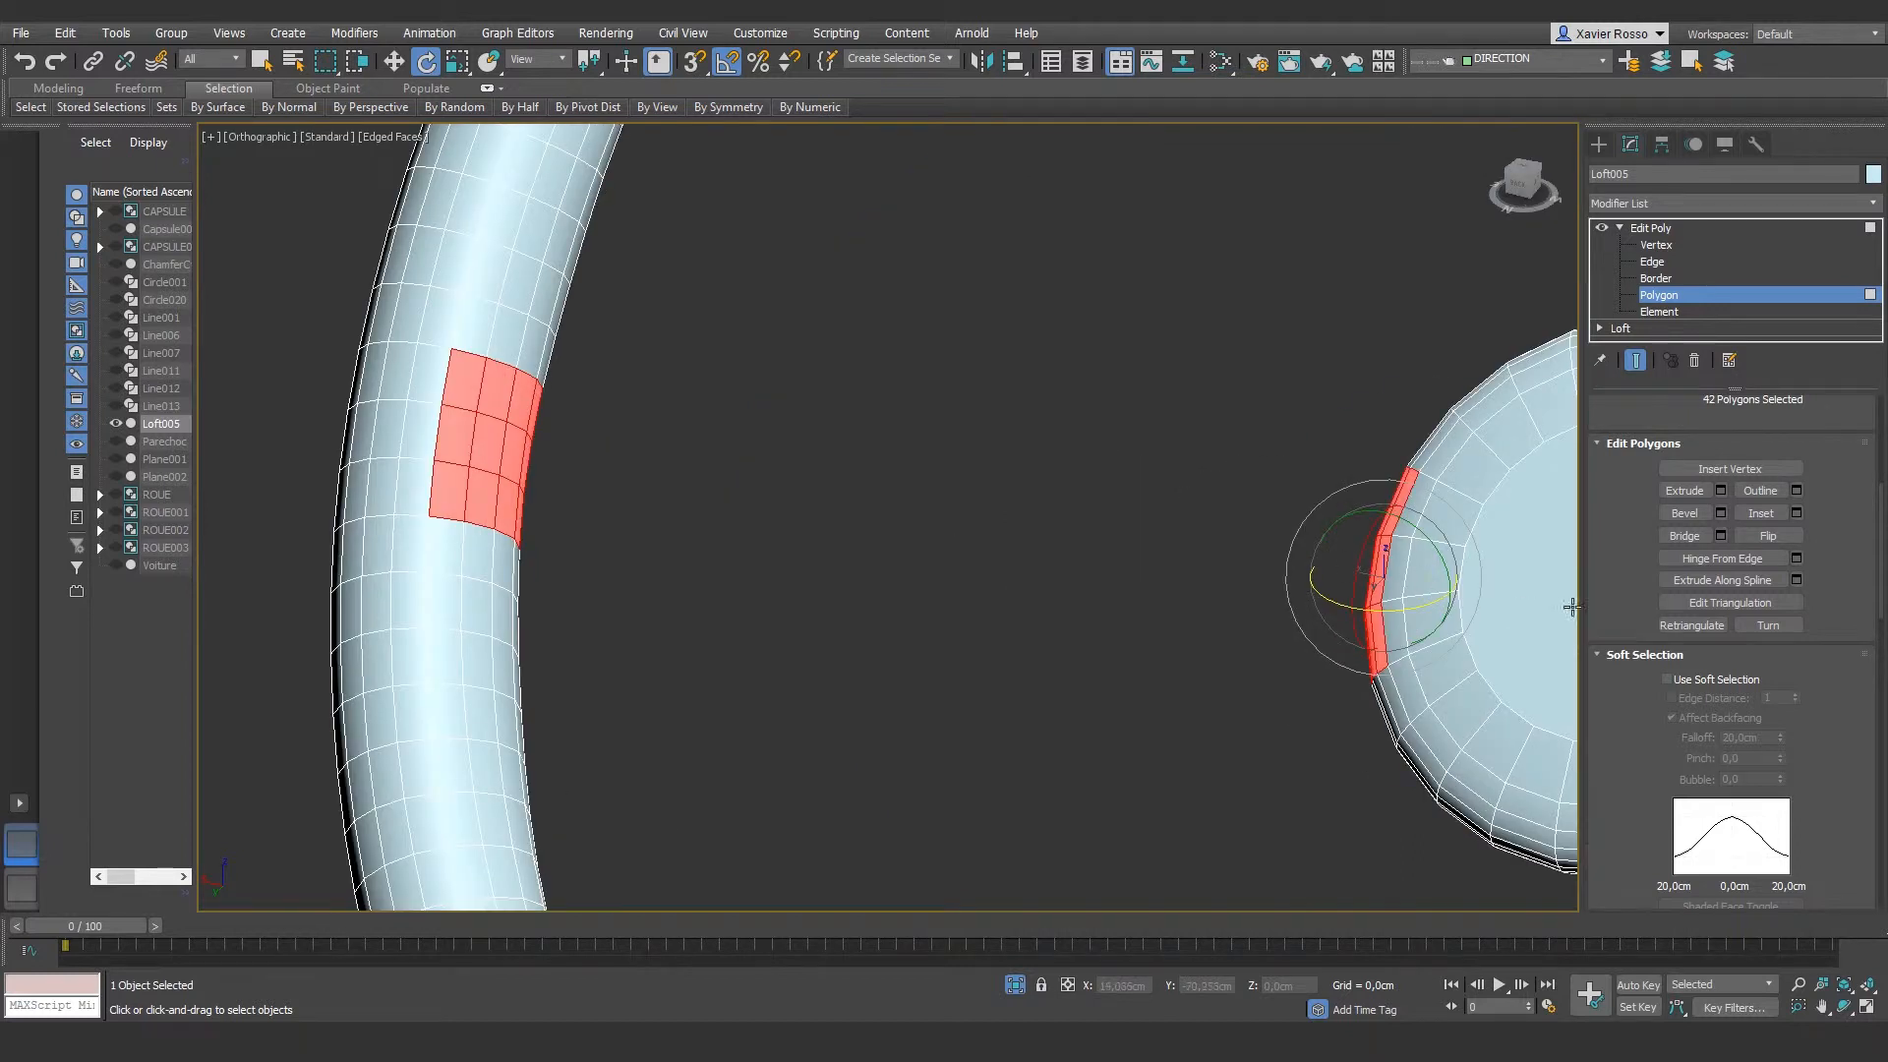
left_click(1717, 537)
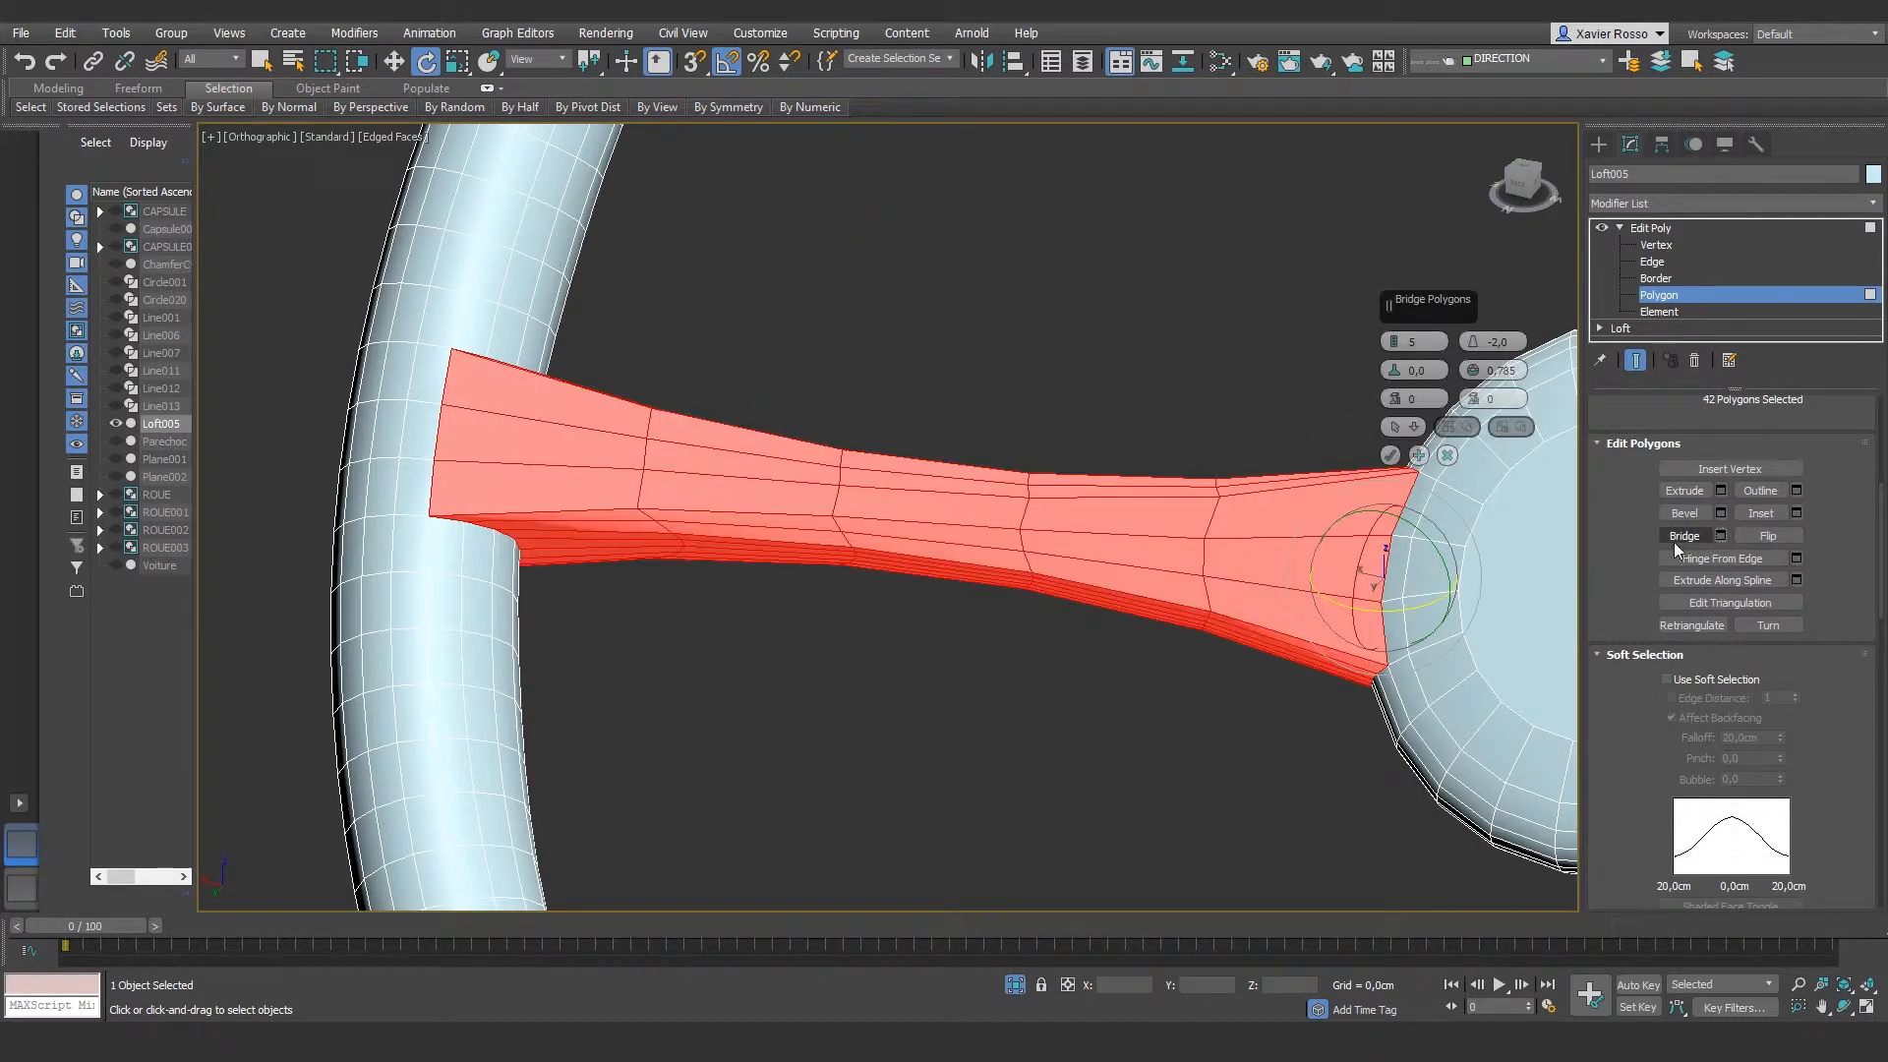
middle_click_drag(1117, 534, 1146, 551, "alt")
middle_click_drag(1272, 547, 1002, 409)
middle_click_drag(1036, 500, 1065, 506)
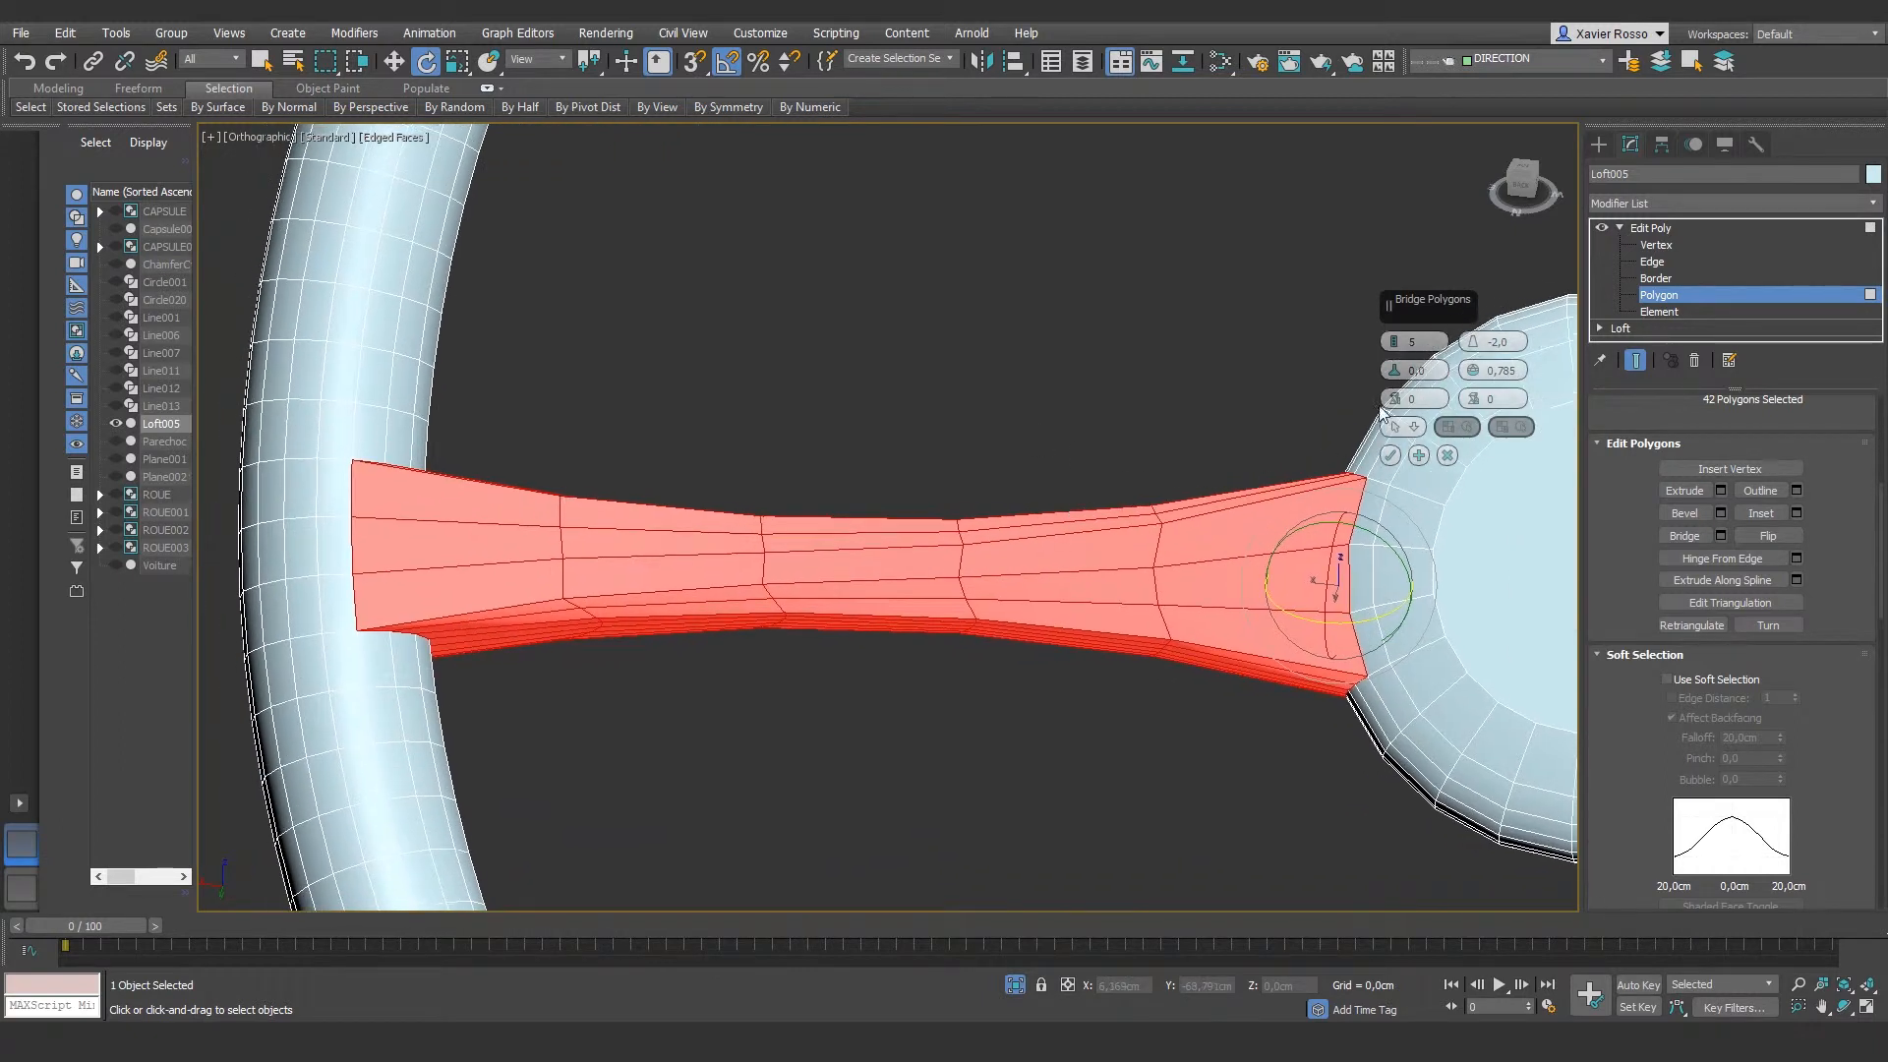
left_click_drag(1393, 395, 1397, 409)
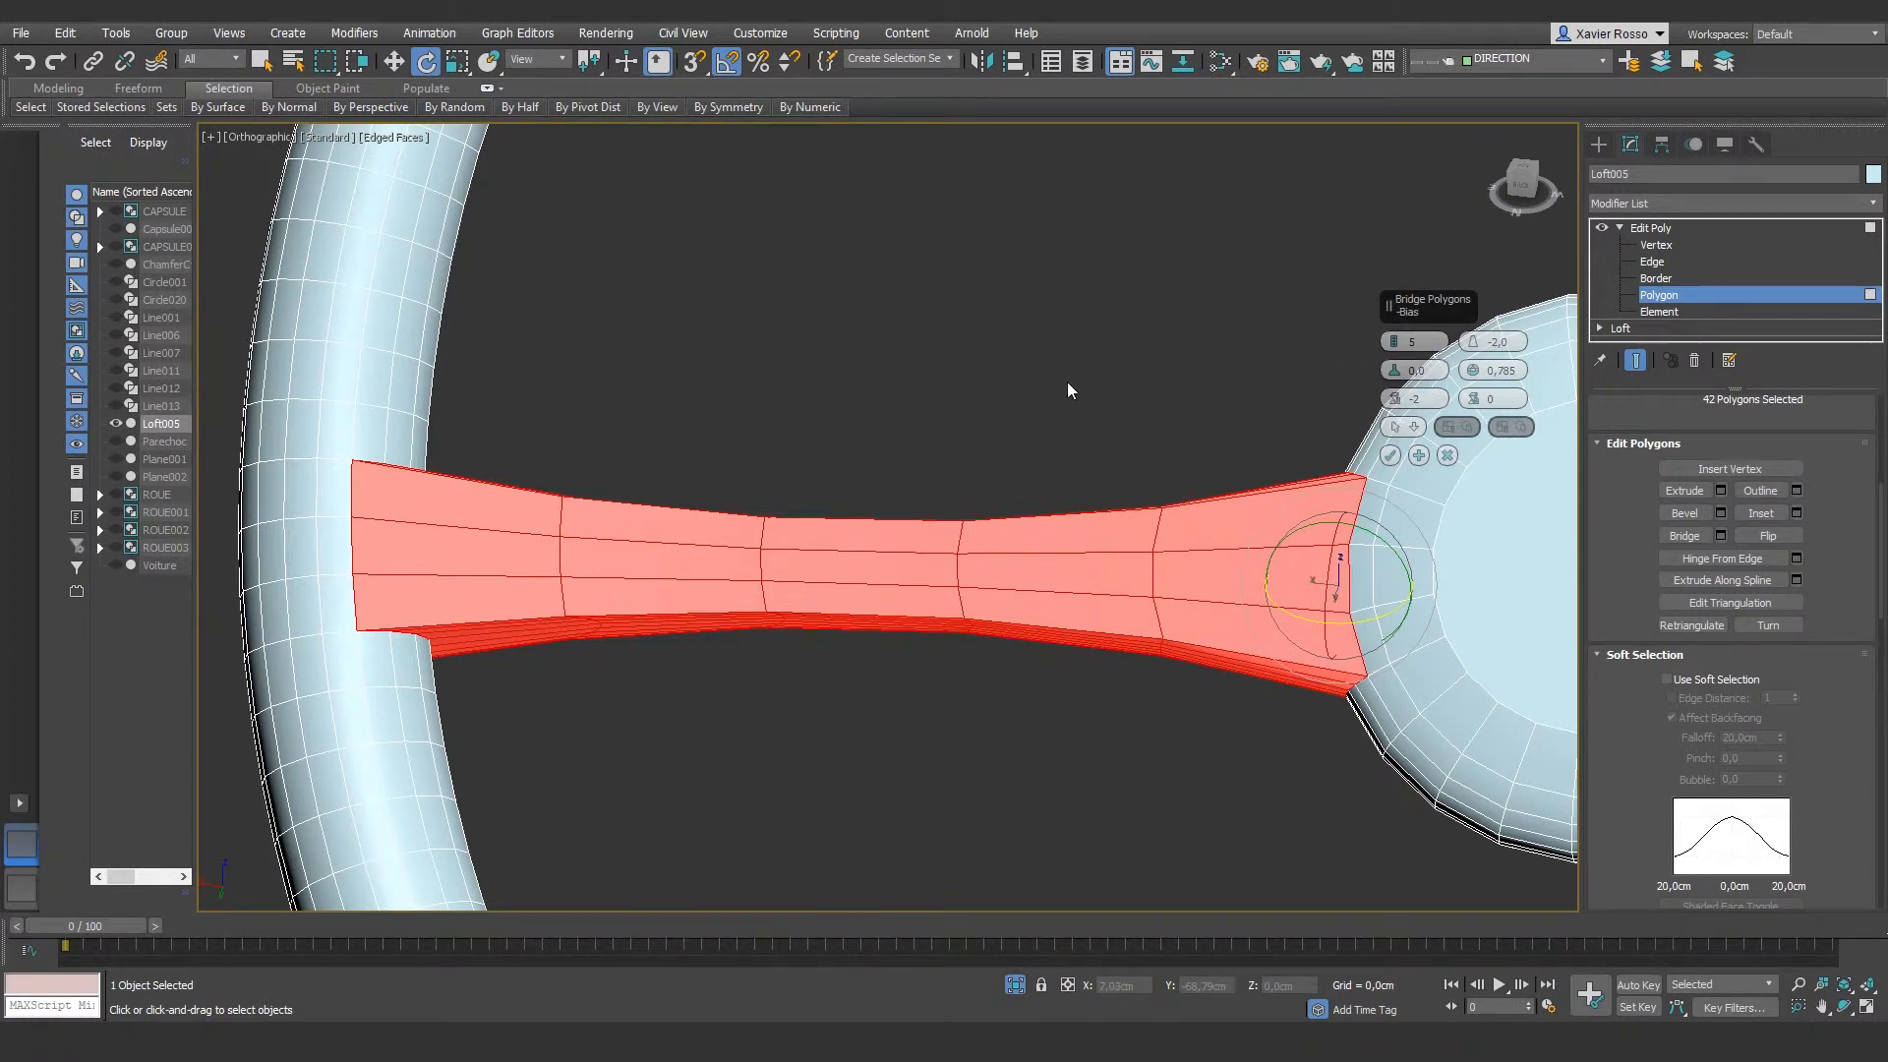
scroll(1066, 381, "down", 5)
middle_click_drag(1195, 438, 1018, 448)
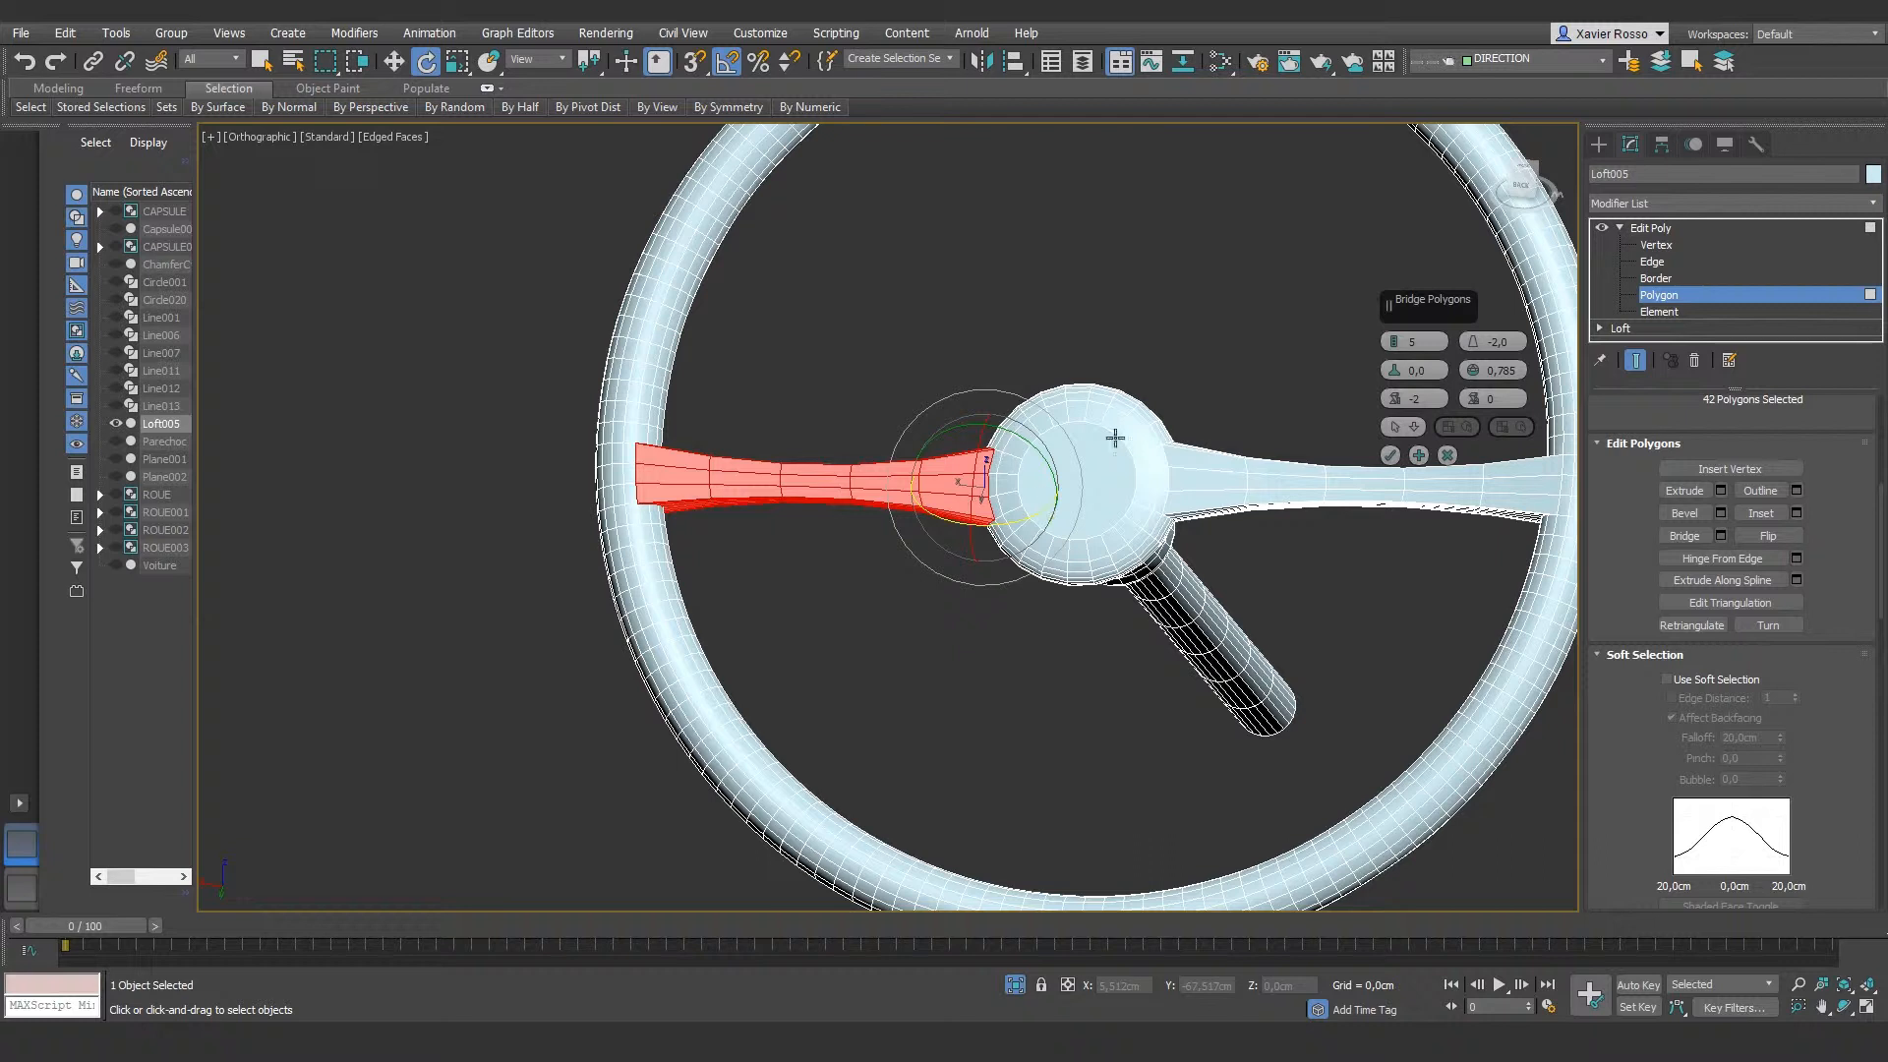
middle_click_drag(1205, 527, 1234, 496, "alt")
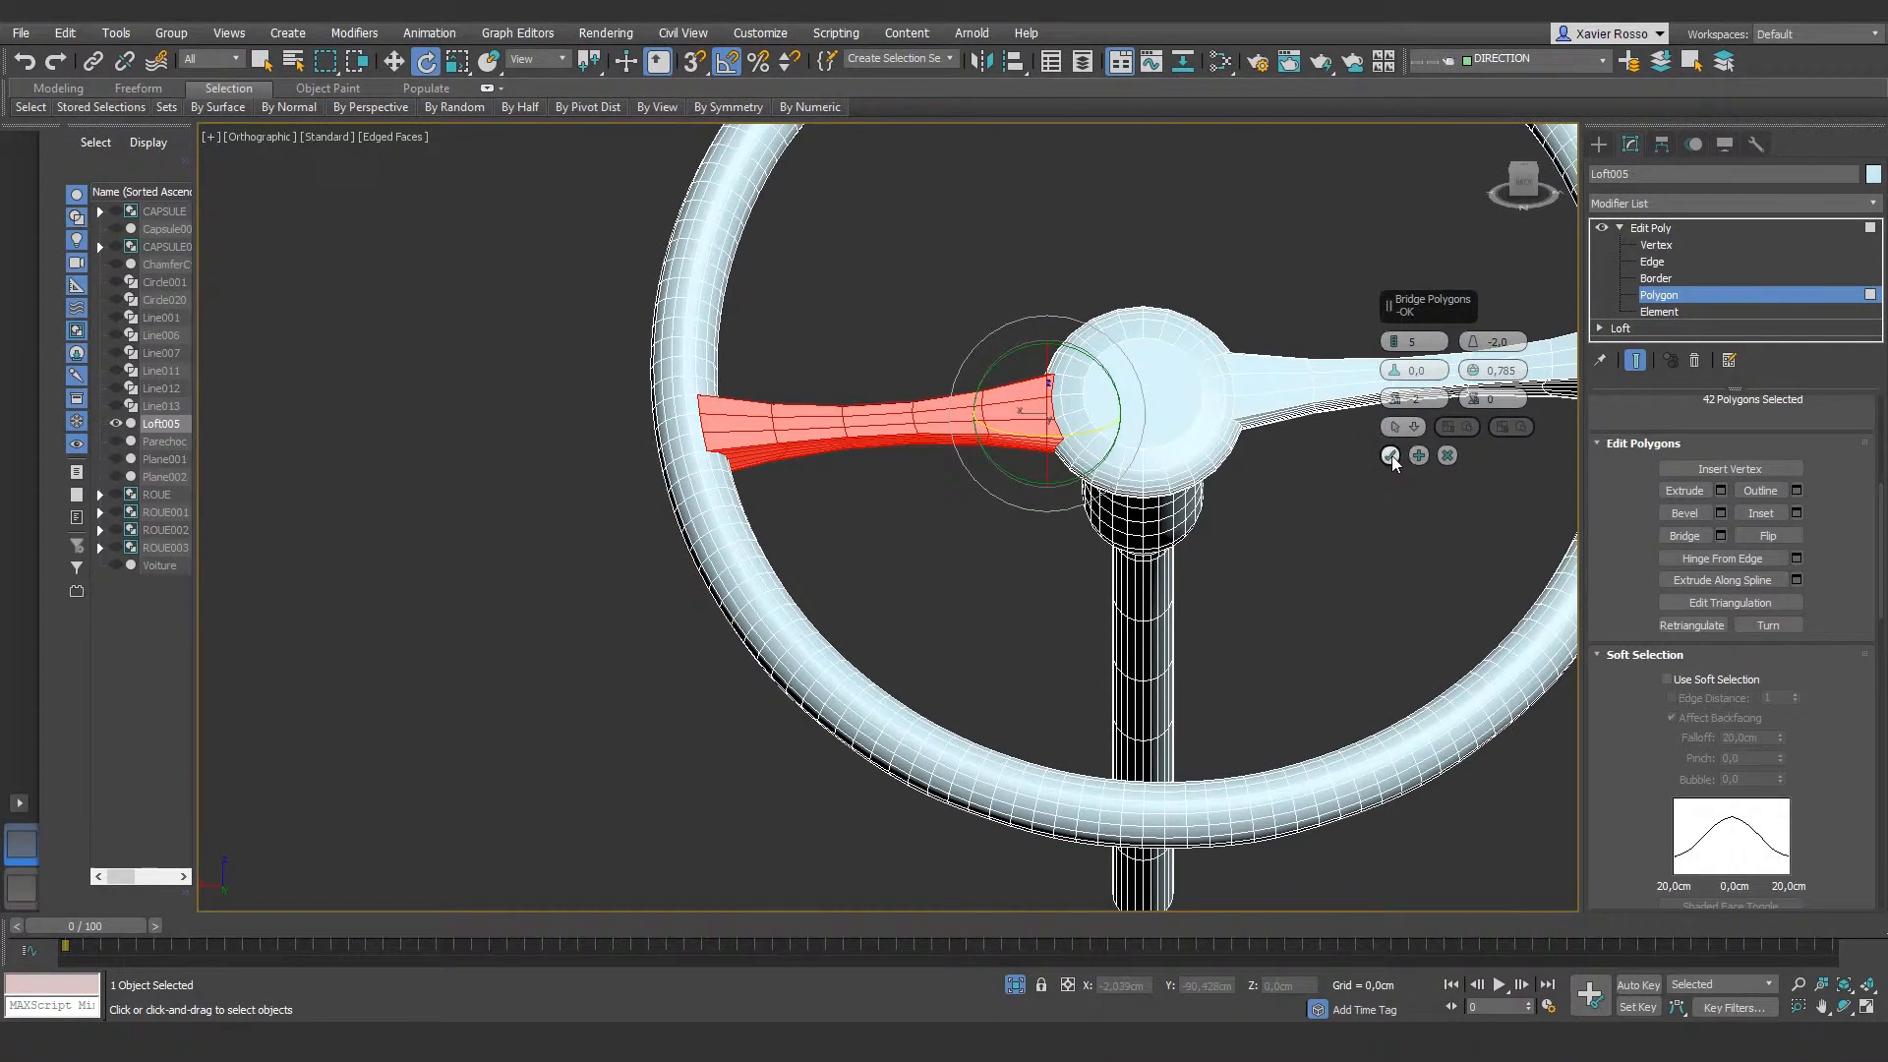
left_click(1390, 457)
Step: Leave isolation and polygon editing, and delete the orange swept ring around the steering wheel
left_click(1015, 986)
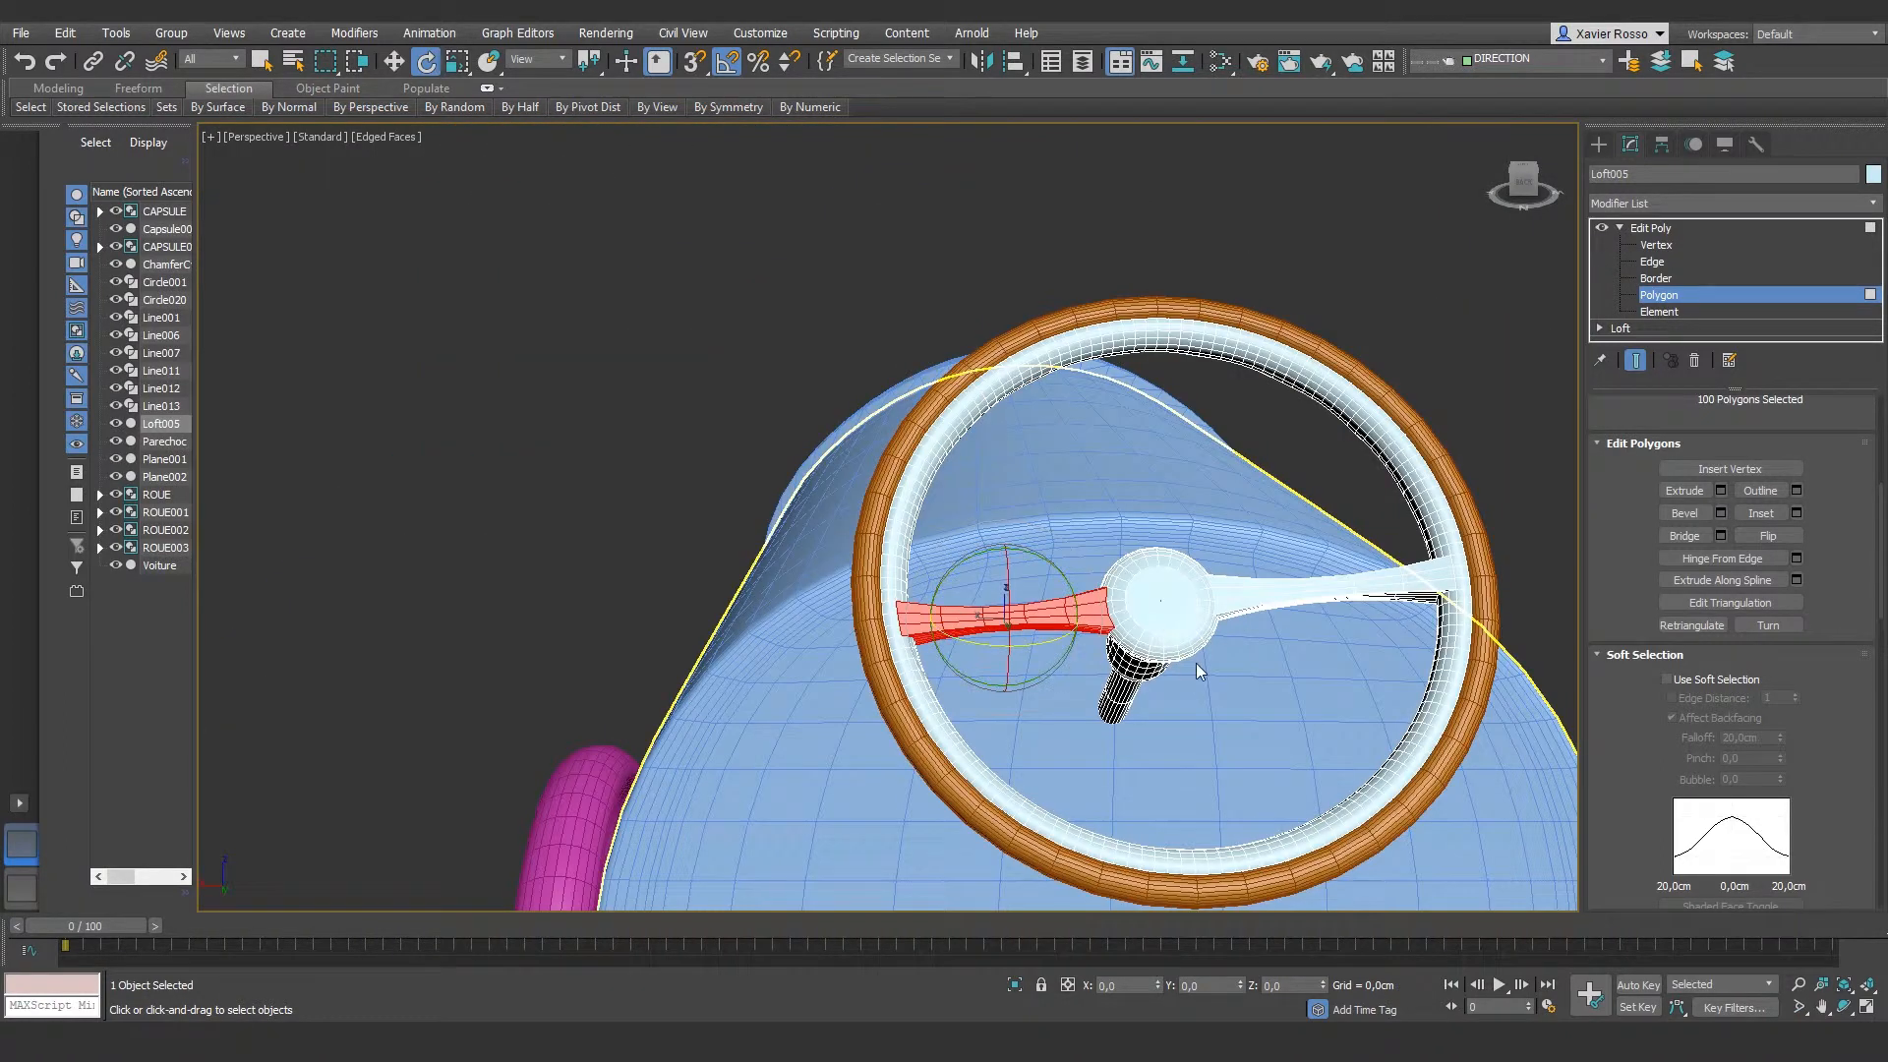
middle_click_drag(1195, 663, 1143, 611)
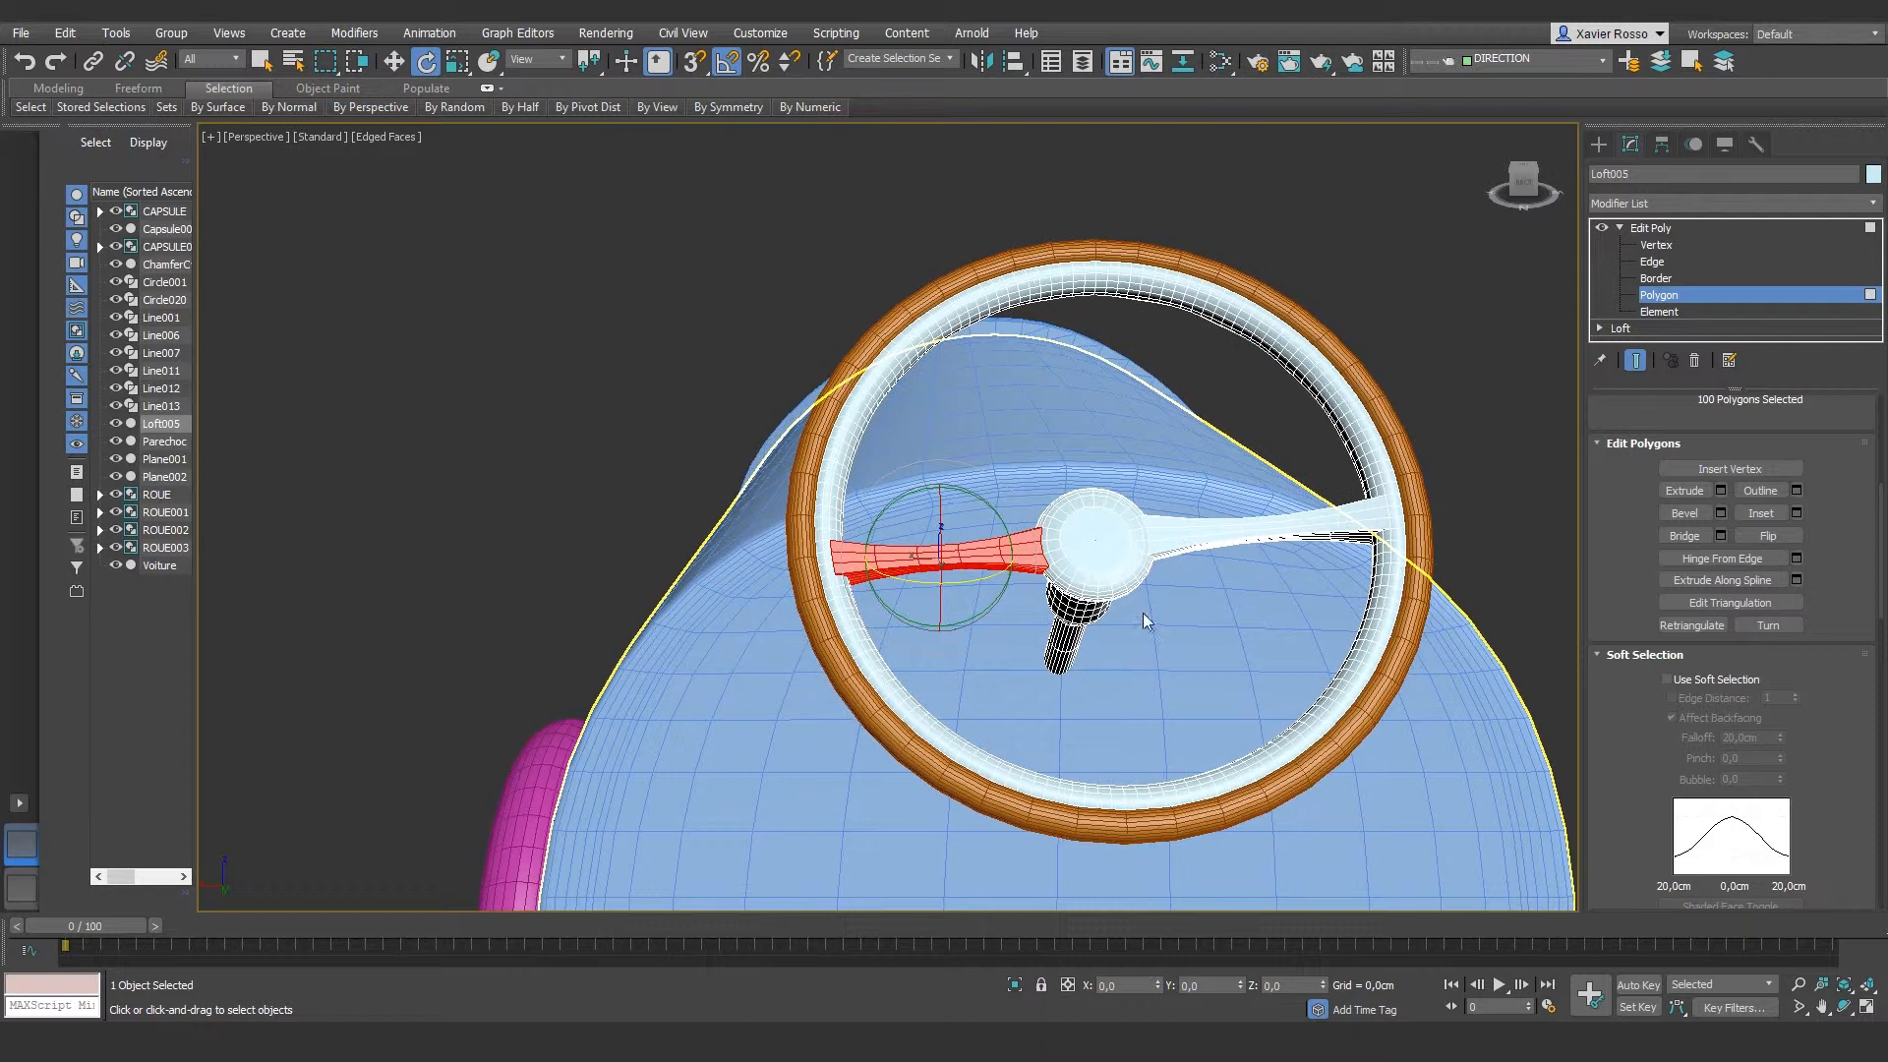
left_click(1650, 227)
left_click(1414, 499)
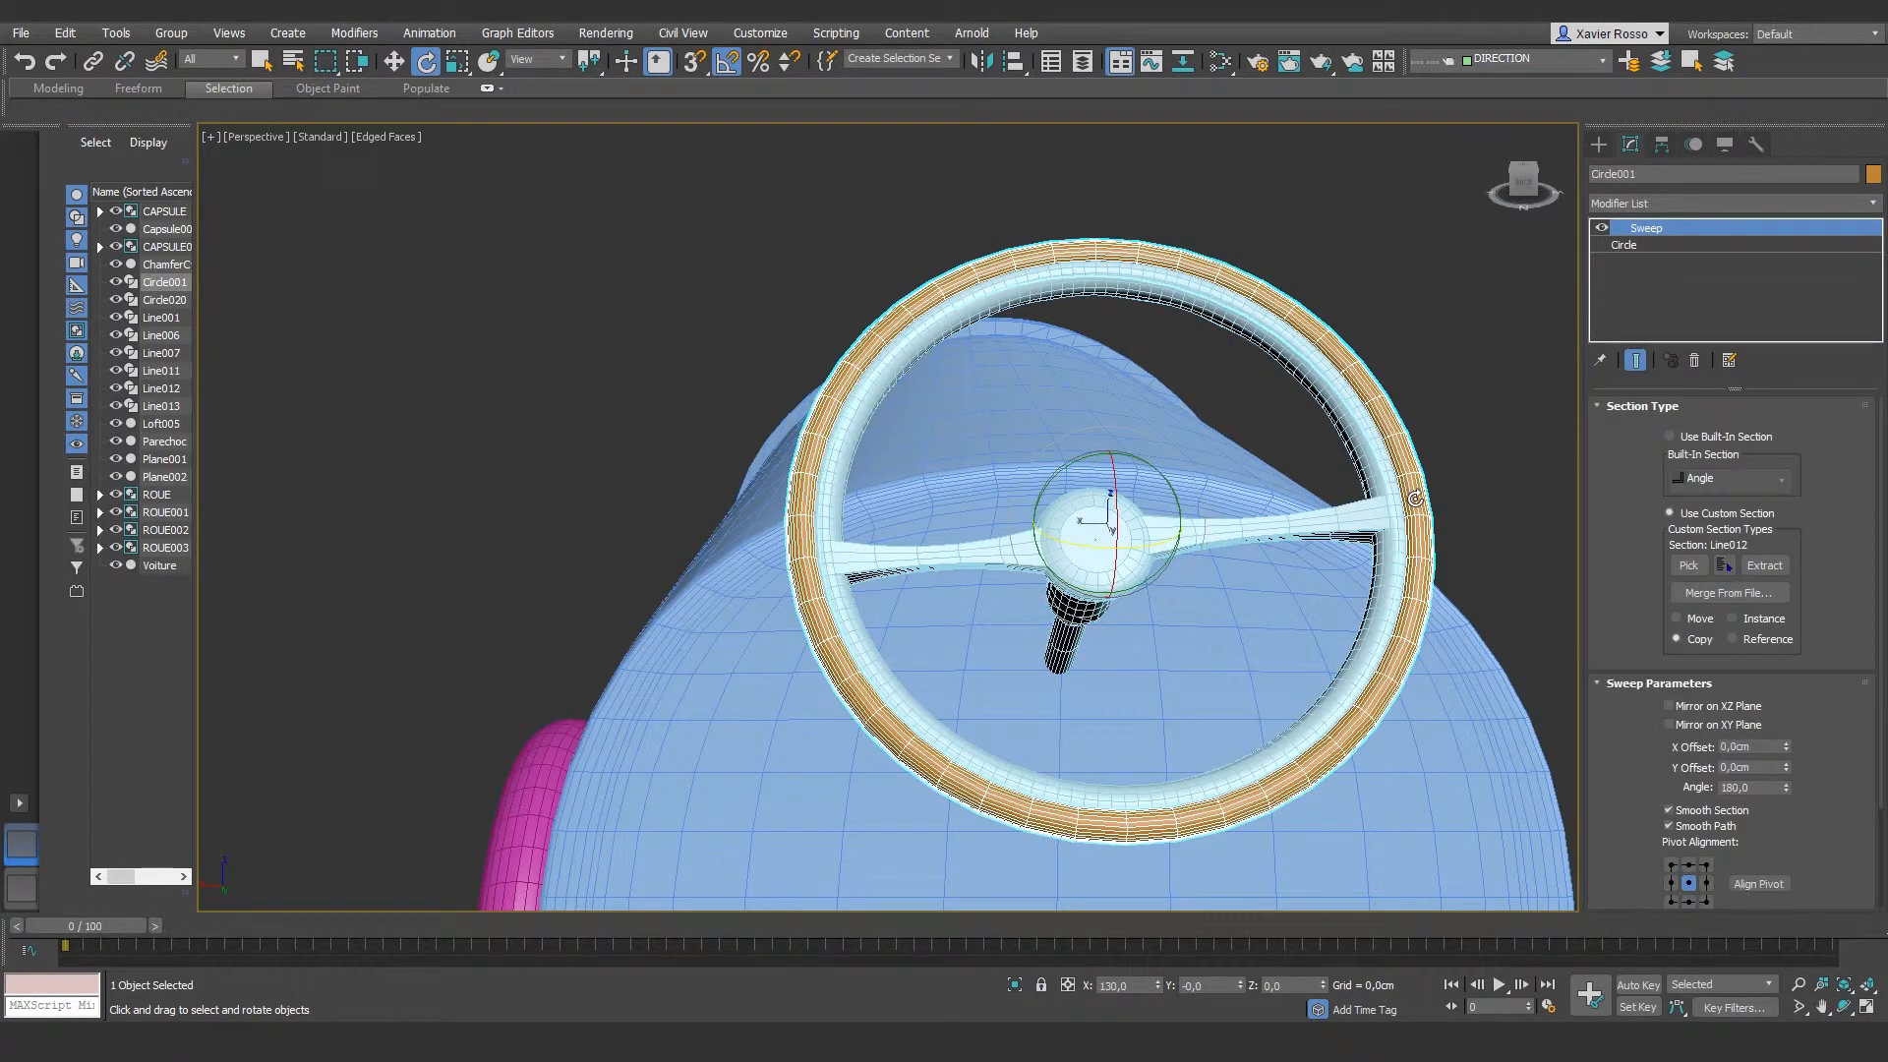
key("Delete")
scroll(1414, 499, "down", 5)
middle_click_drag(1413, 499, 1165, 555, "alt")
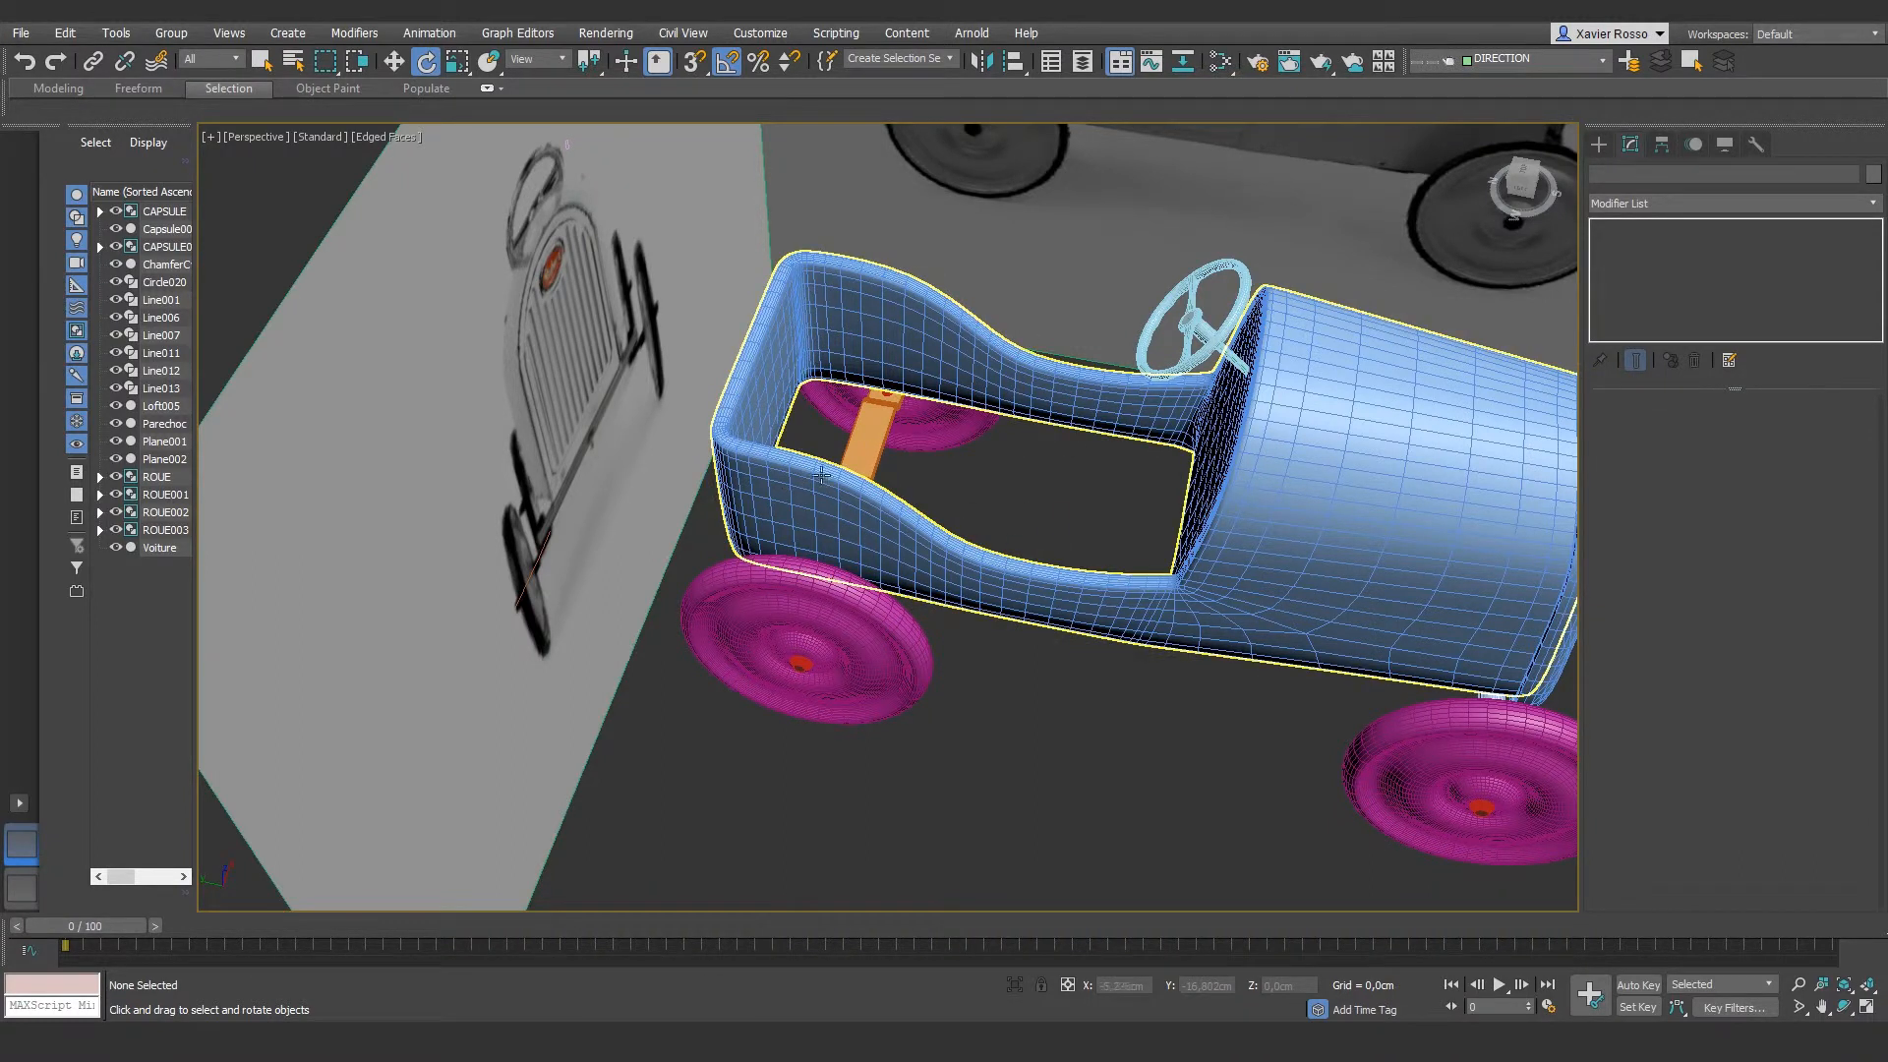
Step: Create a chamfer box over the cockpit opening from above, about 29.9 by 17 cm and 1.5 cm high with a 0.3 cm fillet
key("t")
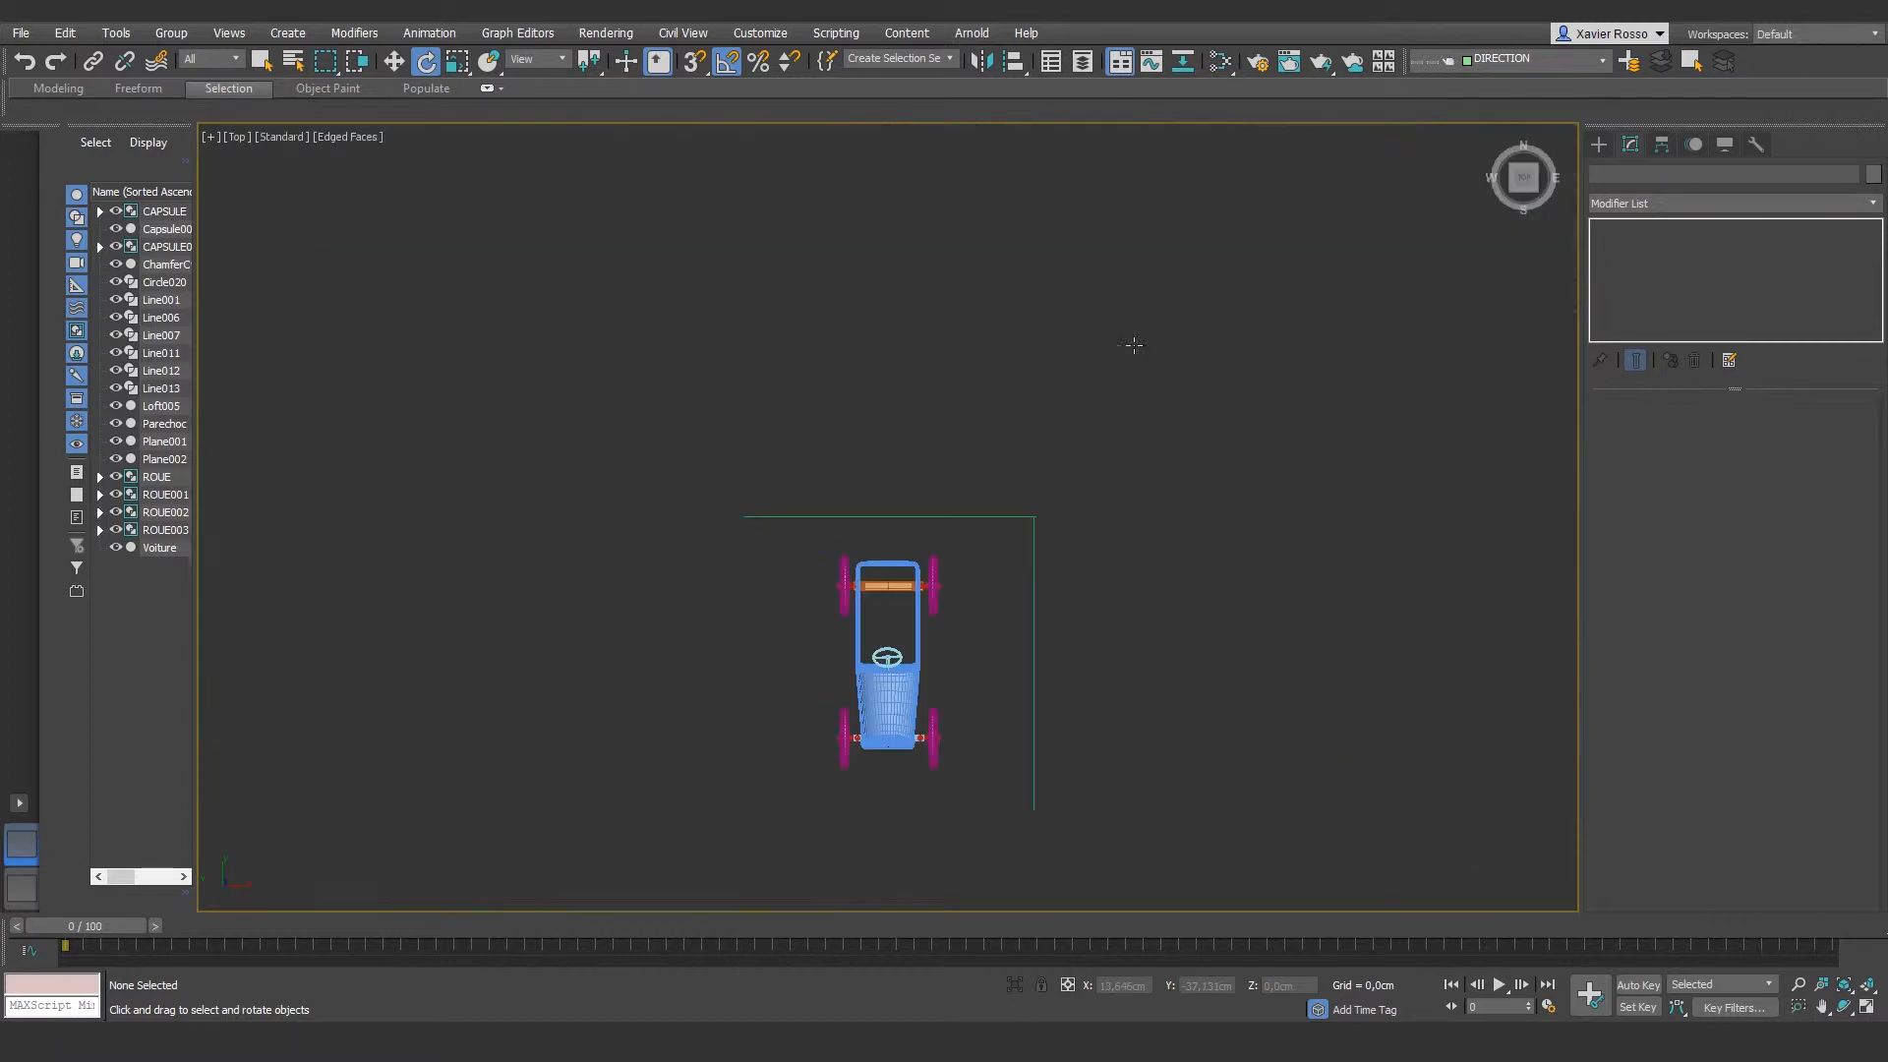
scroll(898, 439, "up", 5)
middle_click_drag(927, 439, 1041, 675)
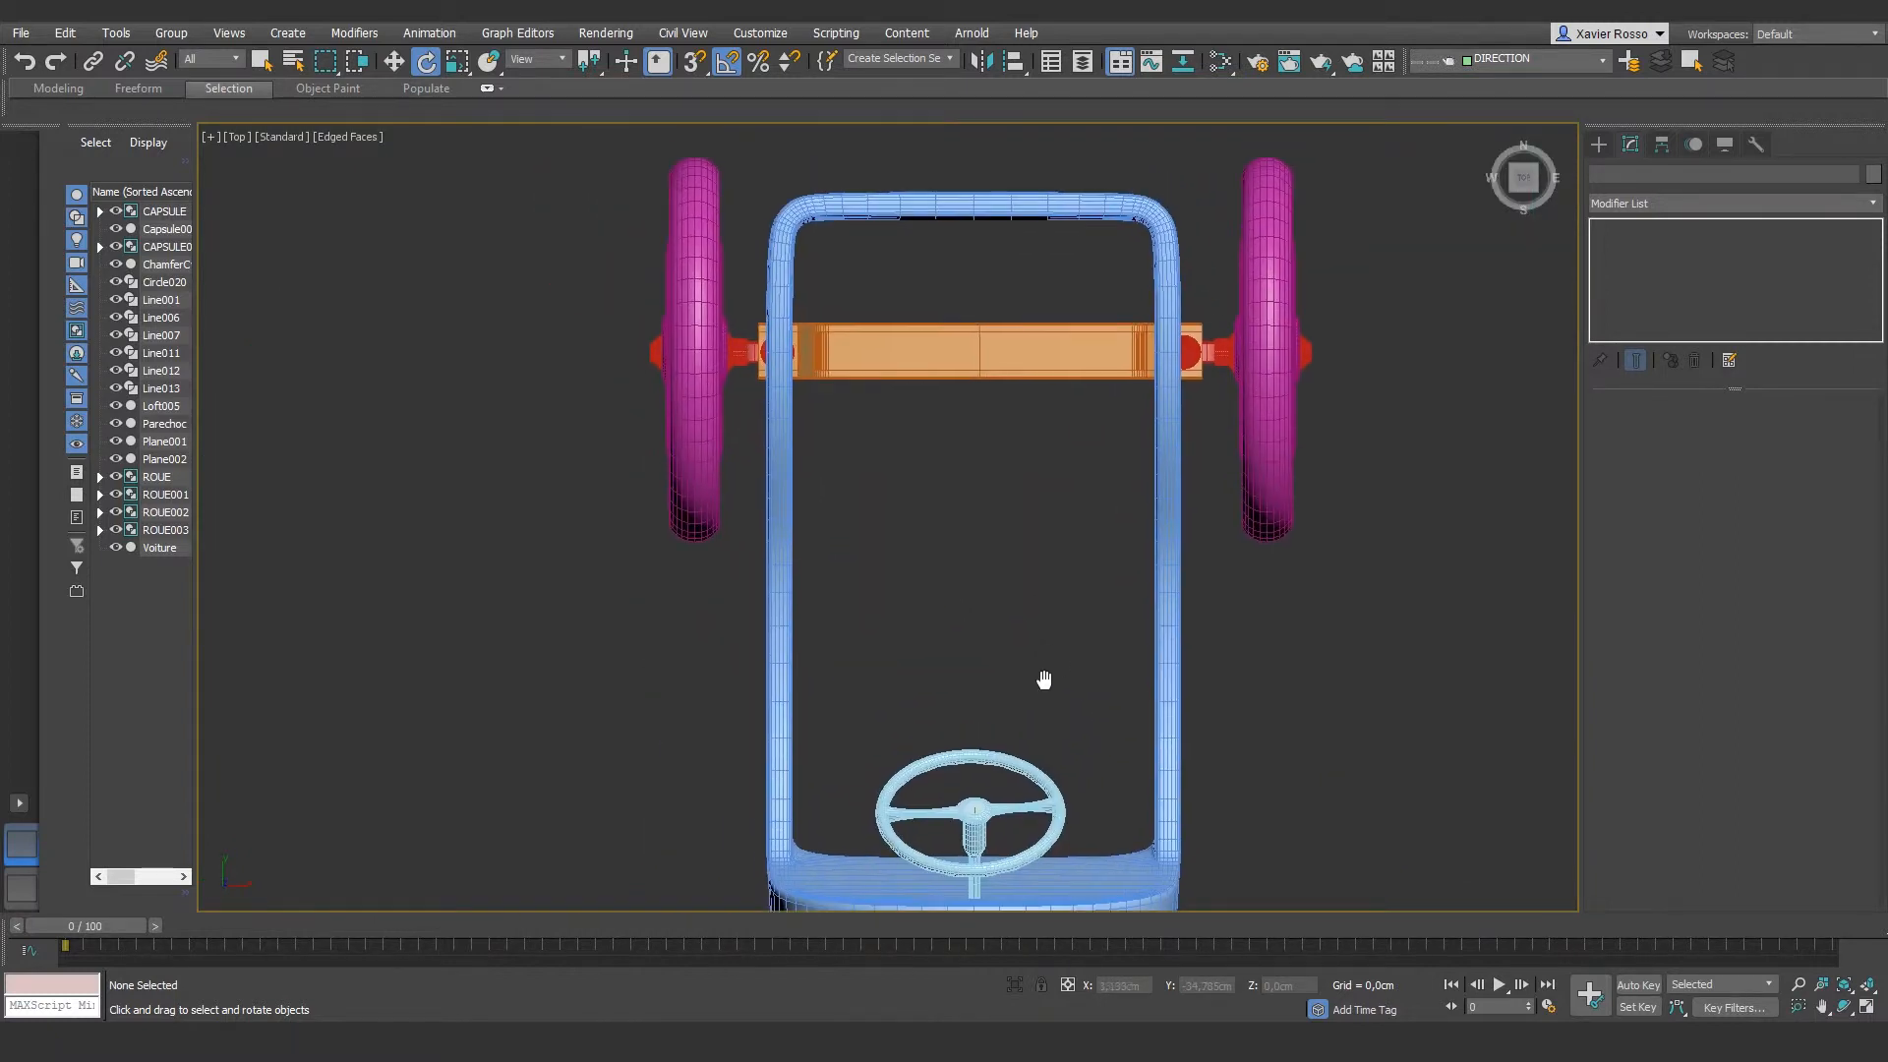
left_click(1600, 143)
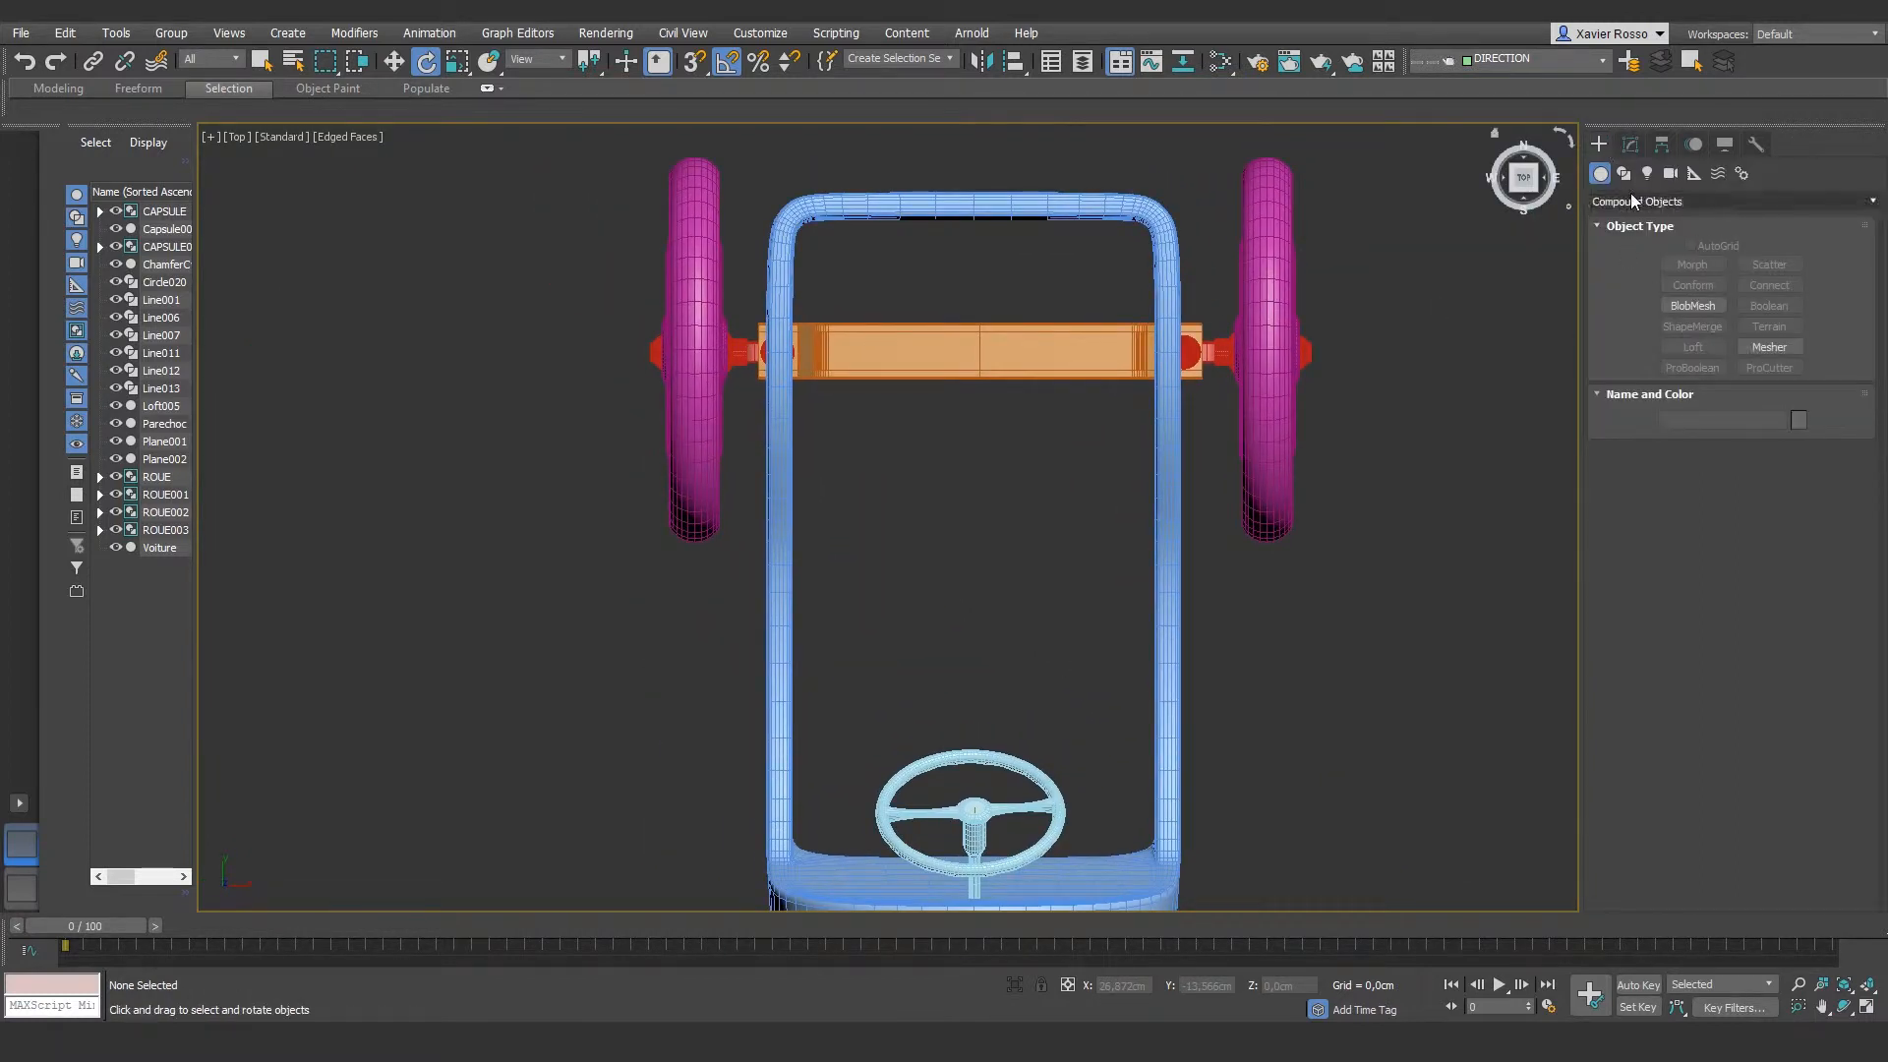
left_click(1625, 198)
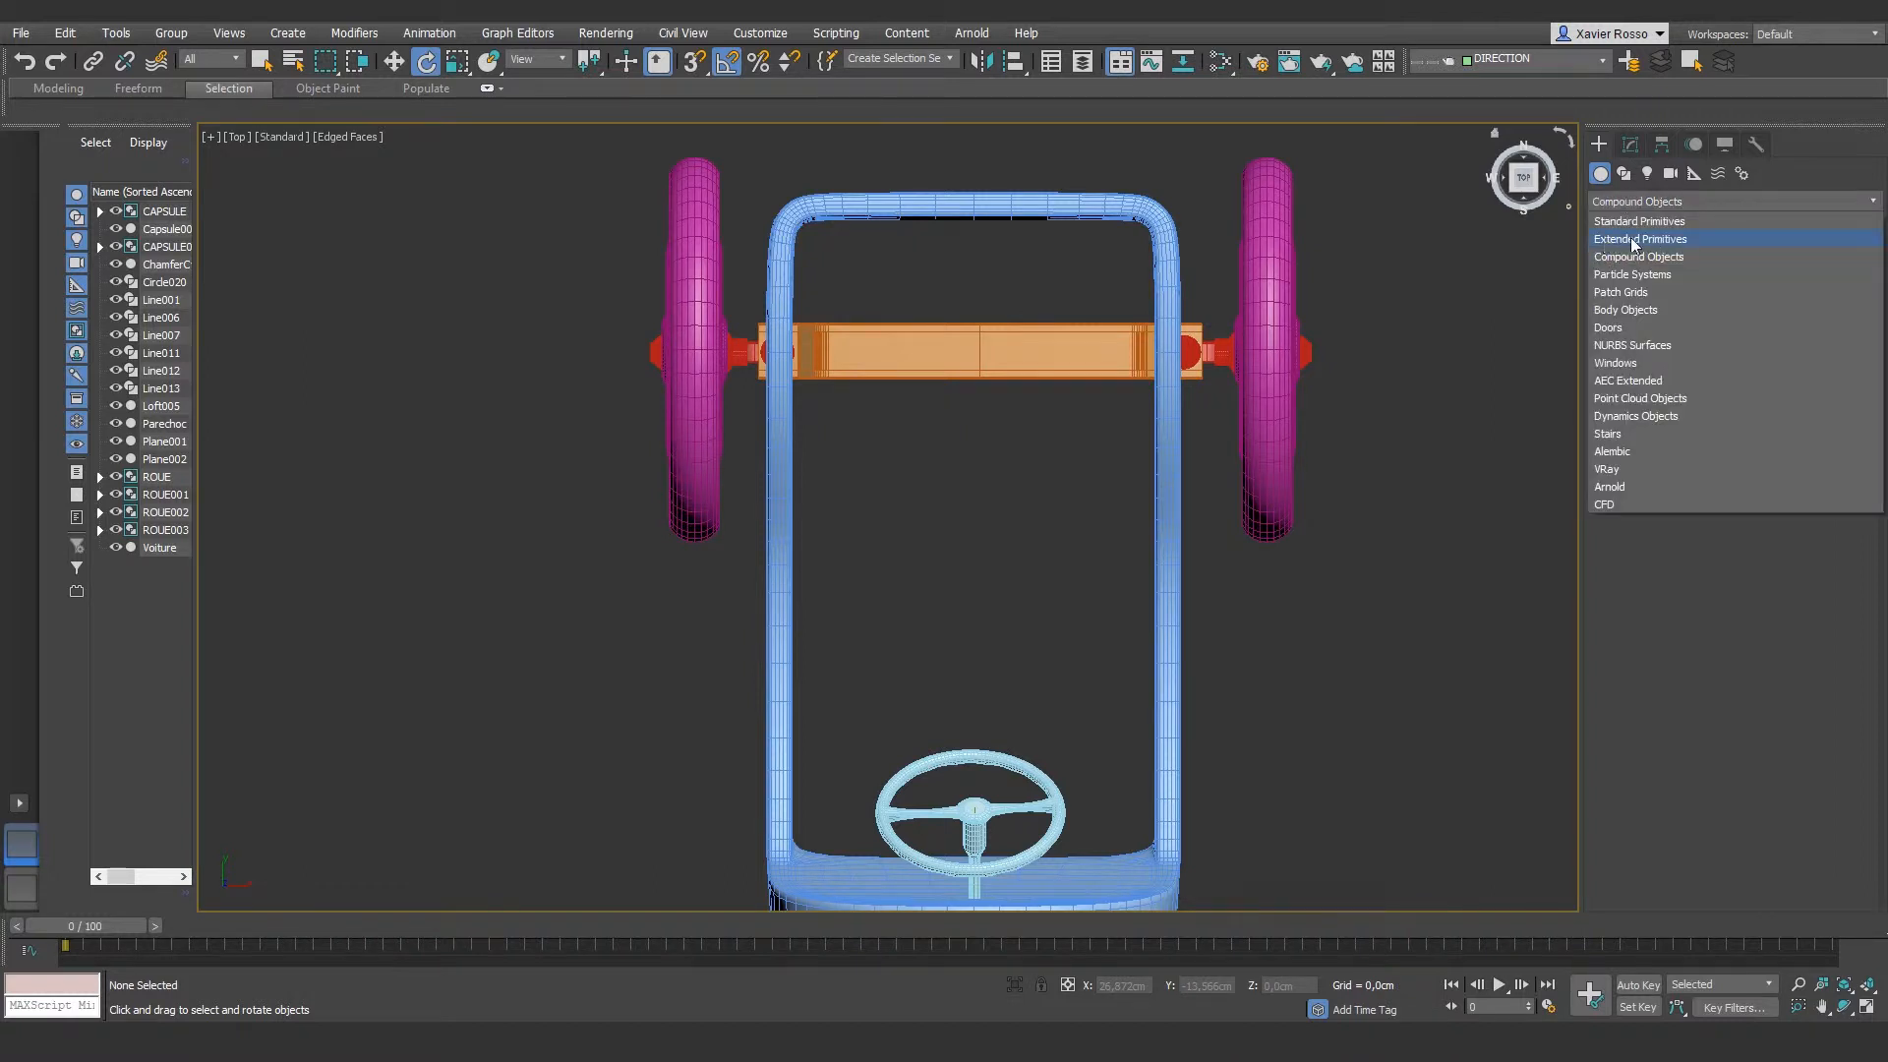
left_click(1643, 238)
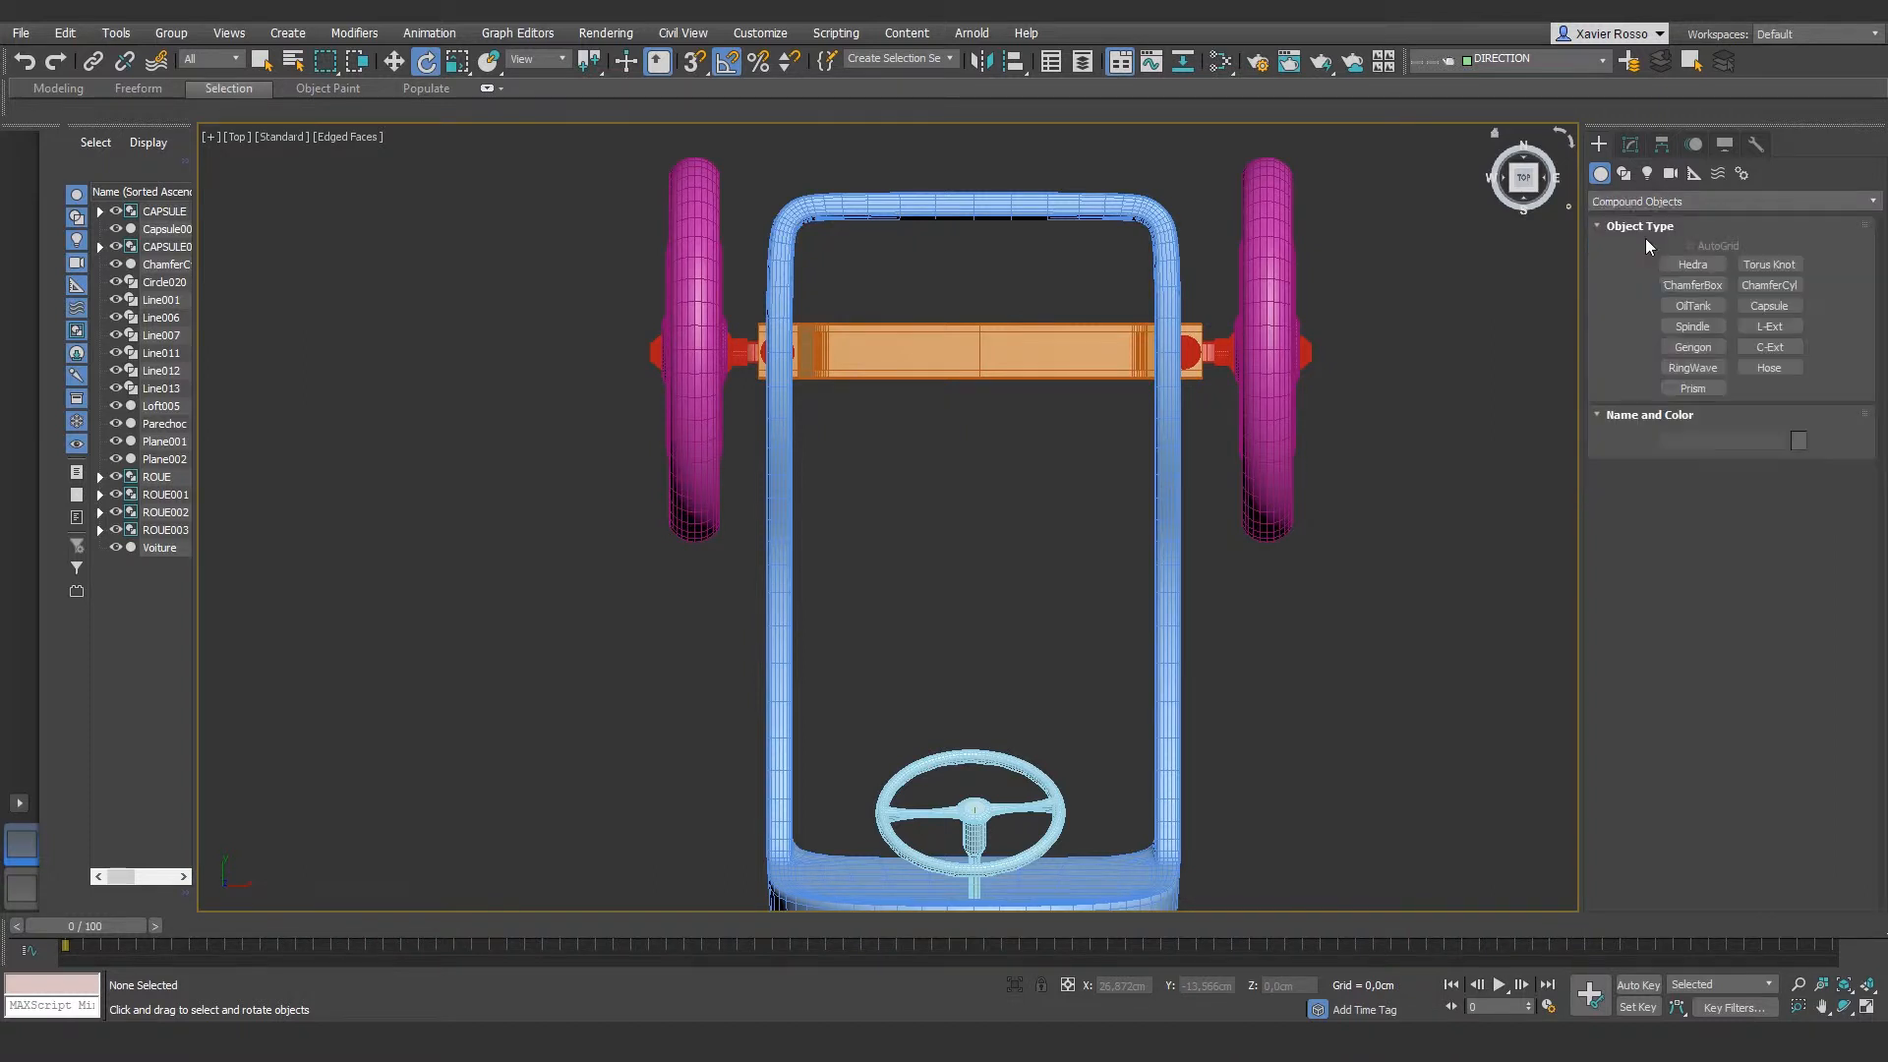
left_click(1691, 286)
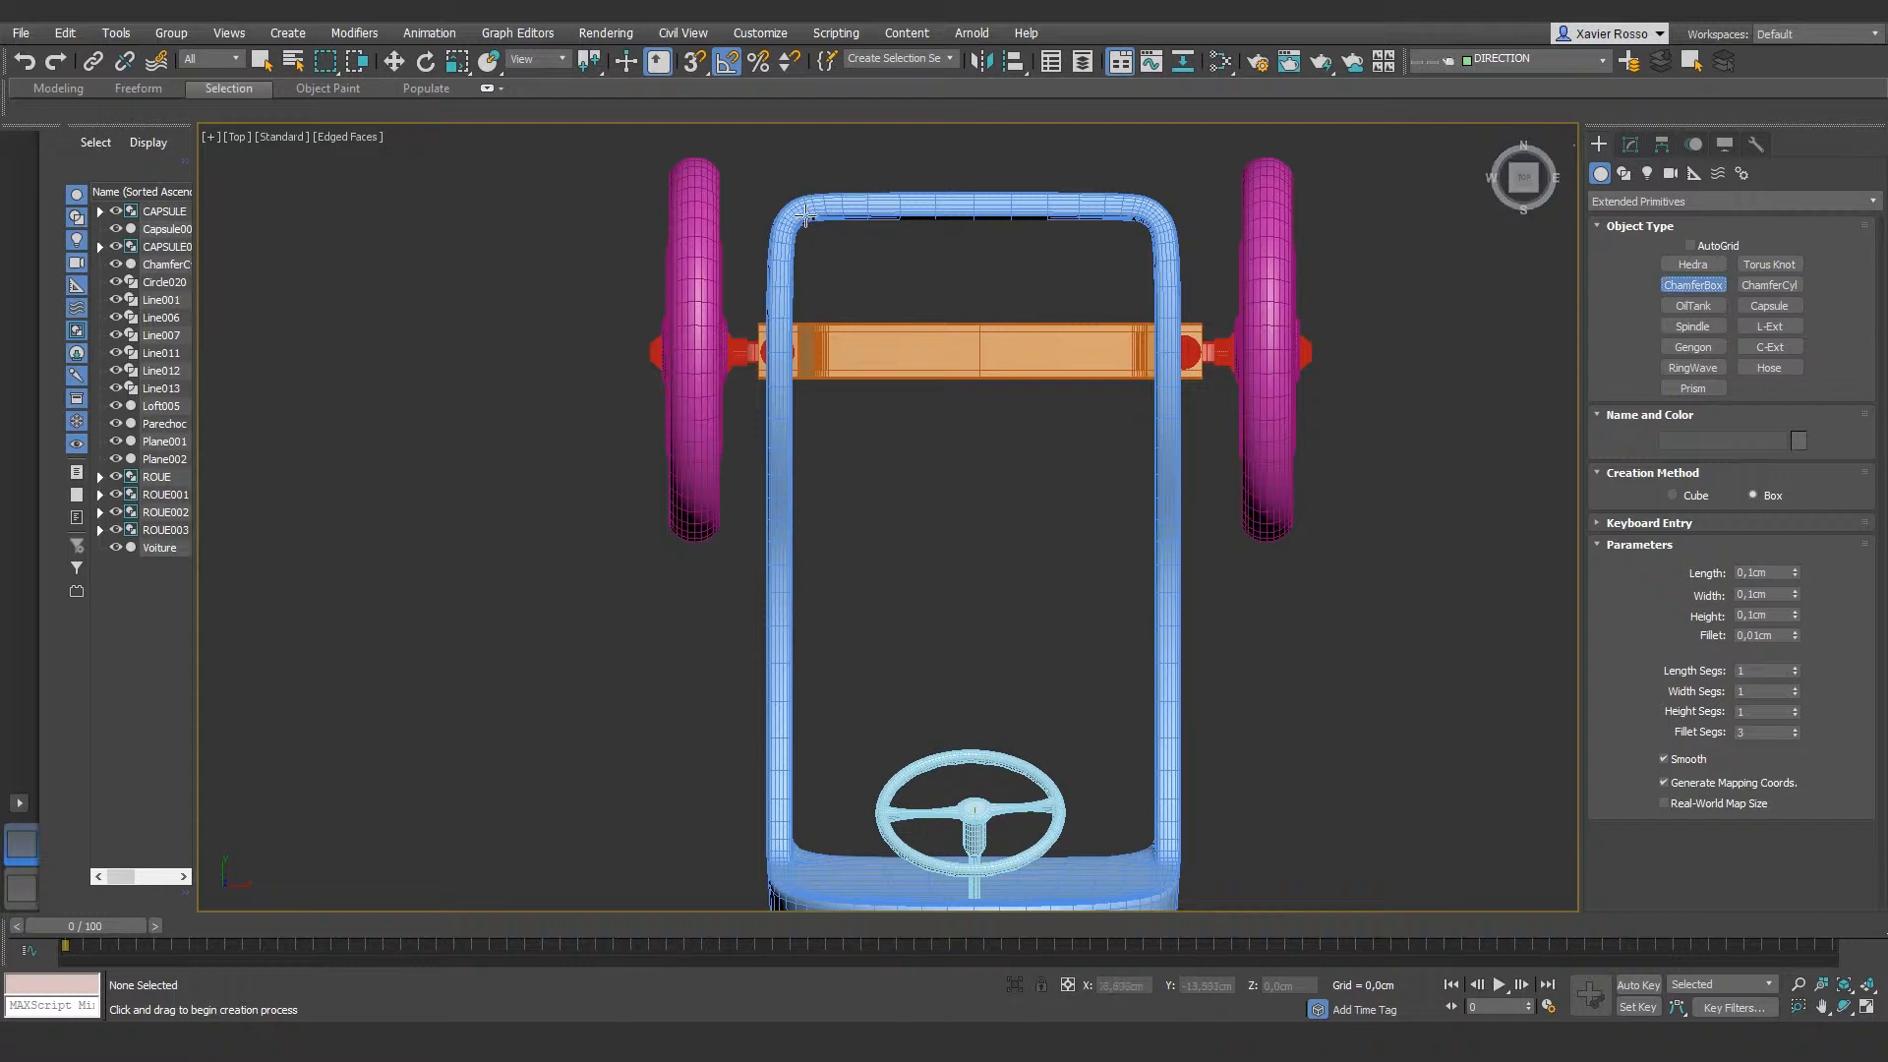
left_click_drag(787, 209, 1164, 874)
left_click_drag(1164, 874, 1164, 874)
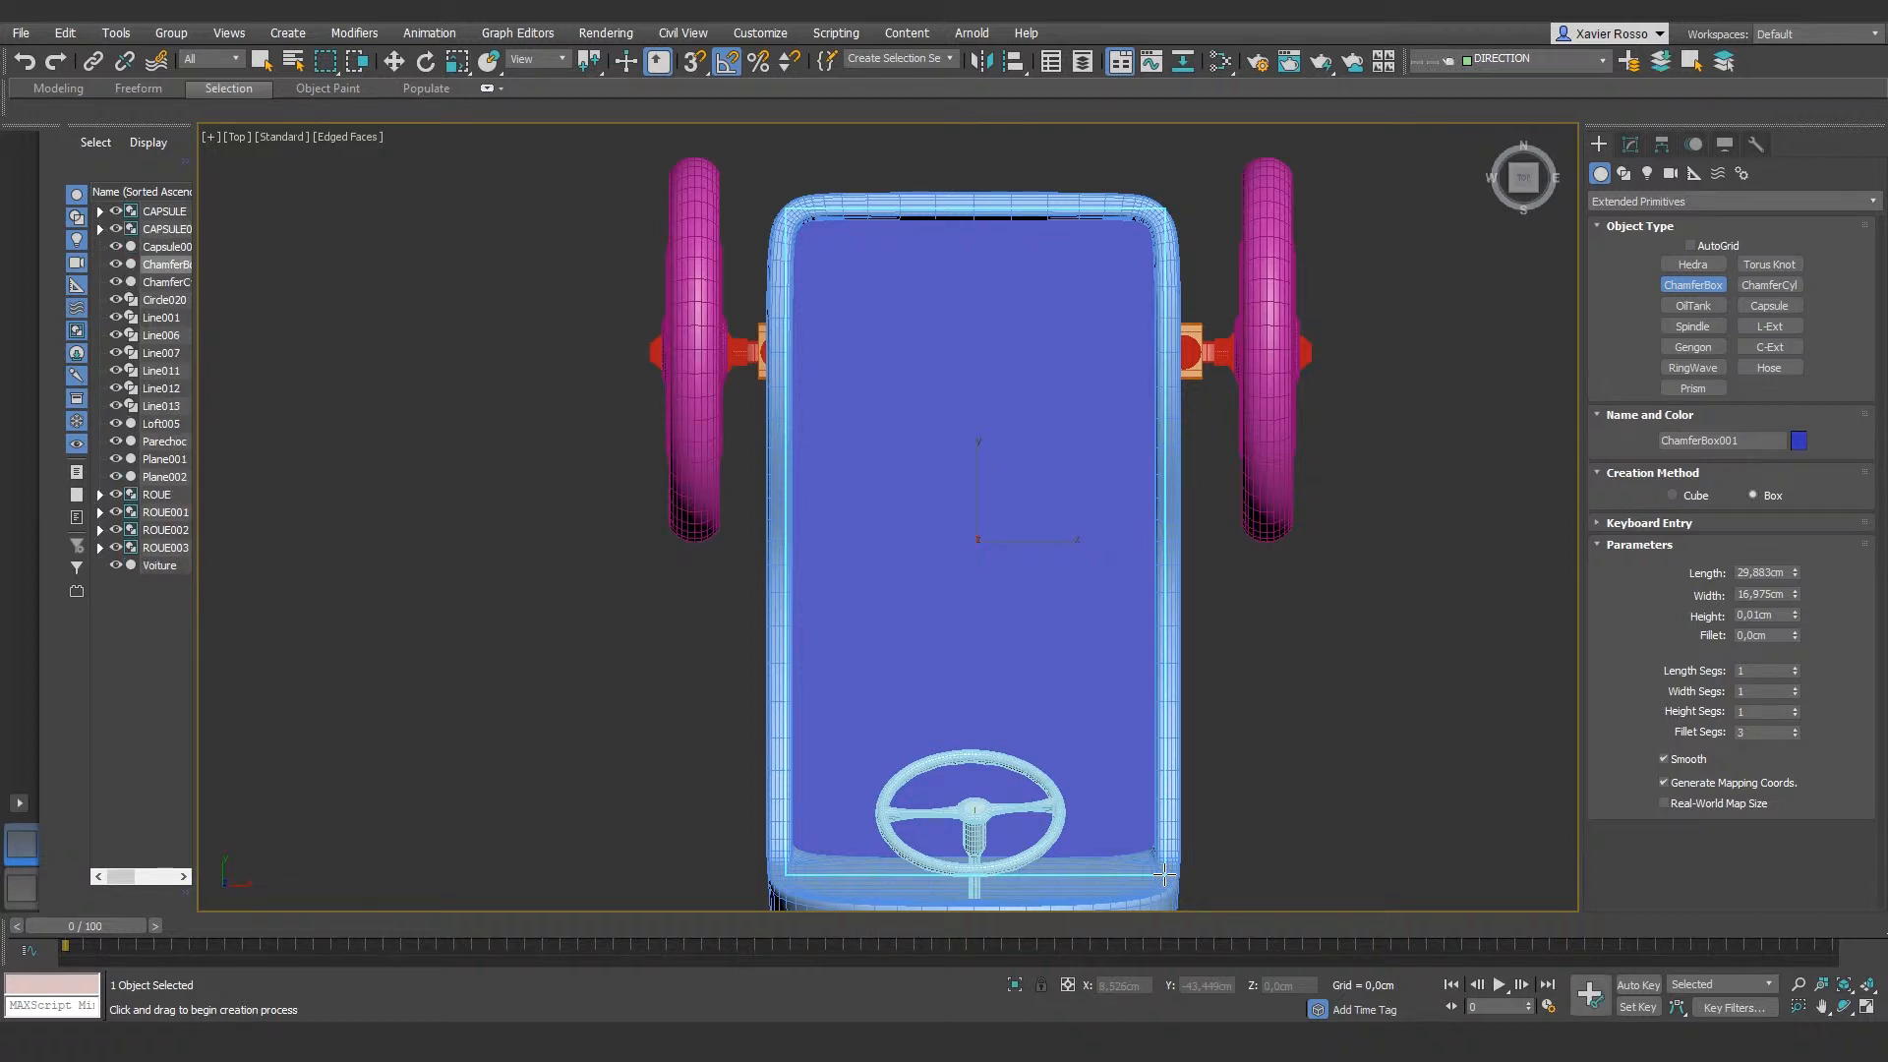
left_click(1174, 840)
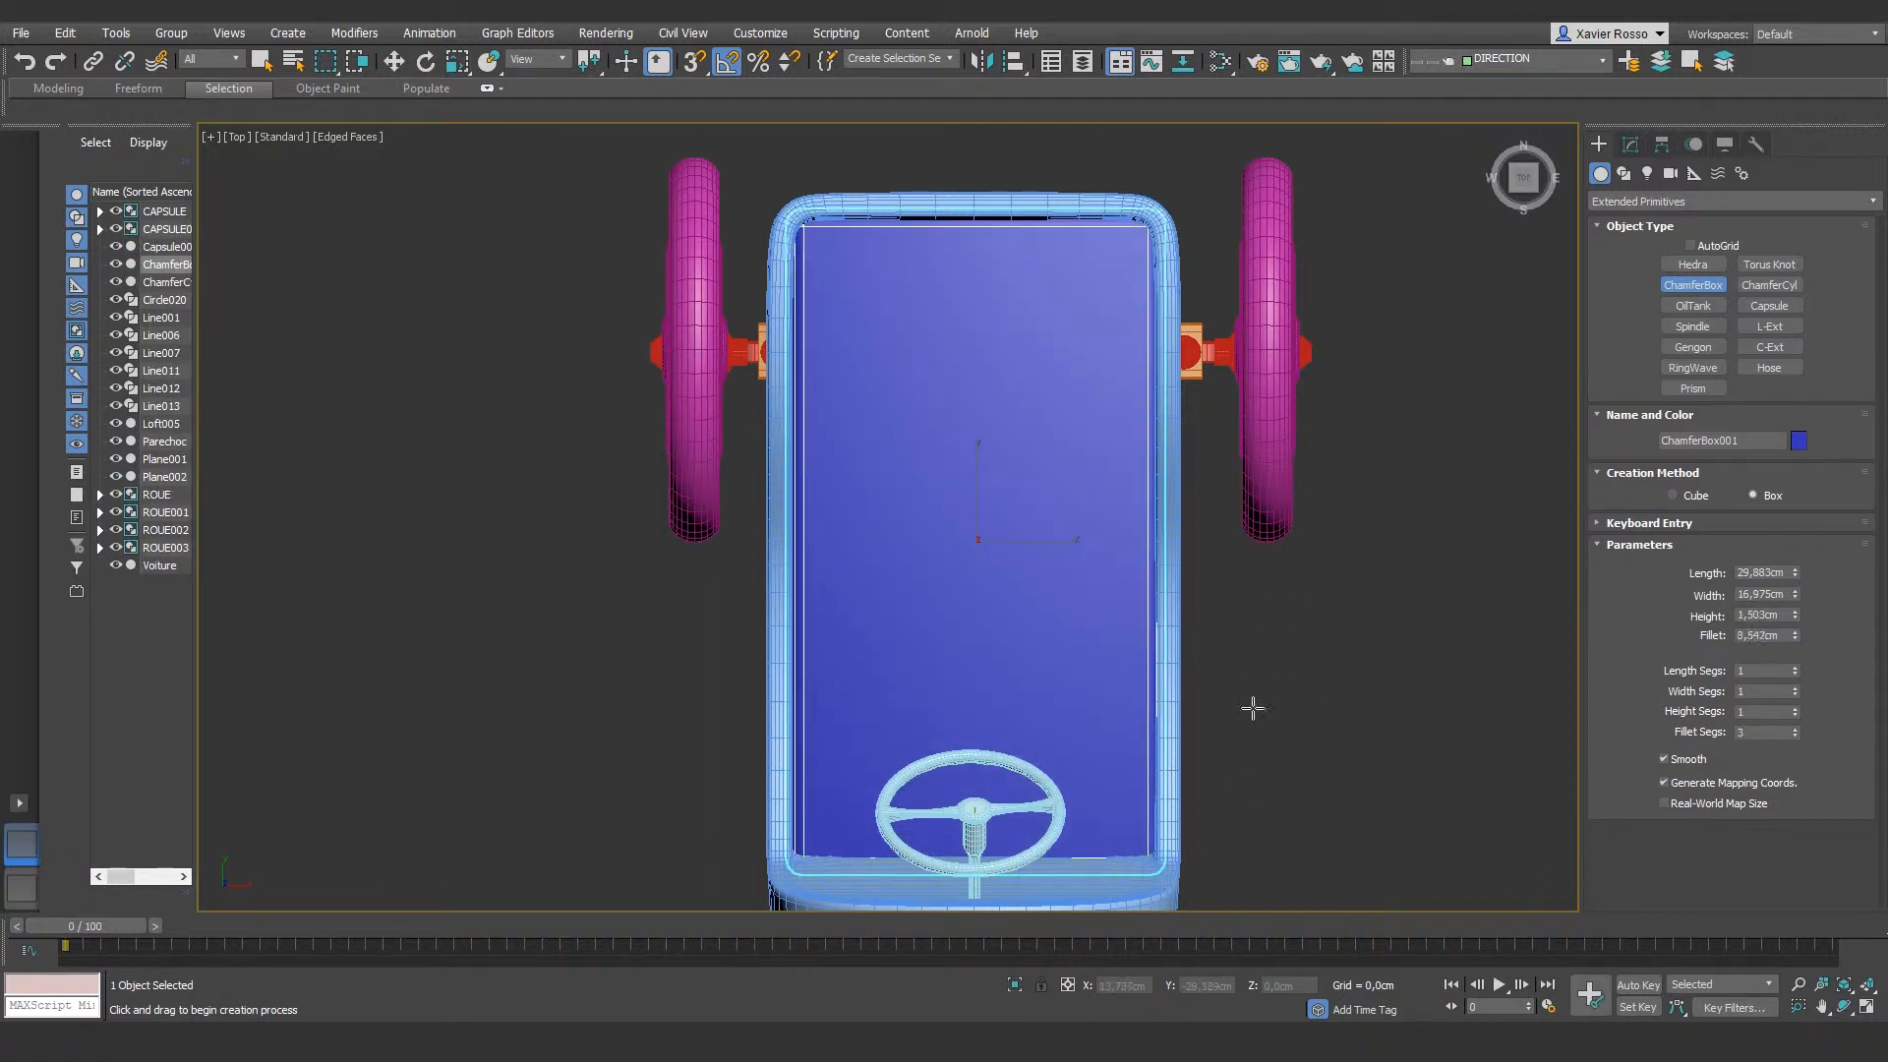
left_click(1149, 831)
Step: Set the chamfer box's length to 30 cm, width to 17 cm and height to 2 cm
middle_click_drag(1281, 676, 1455, 531, "alt")
key("e")
left_click(1630, 145)
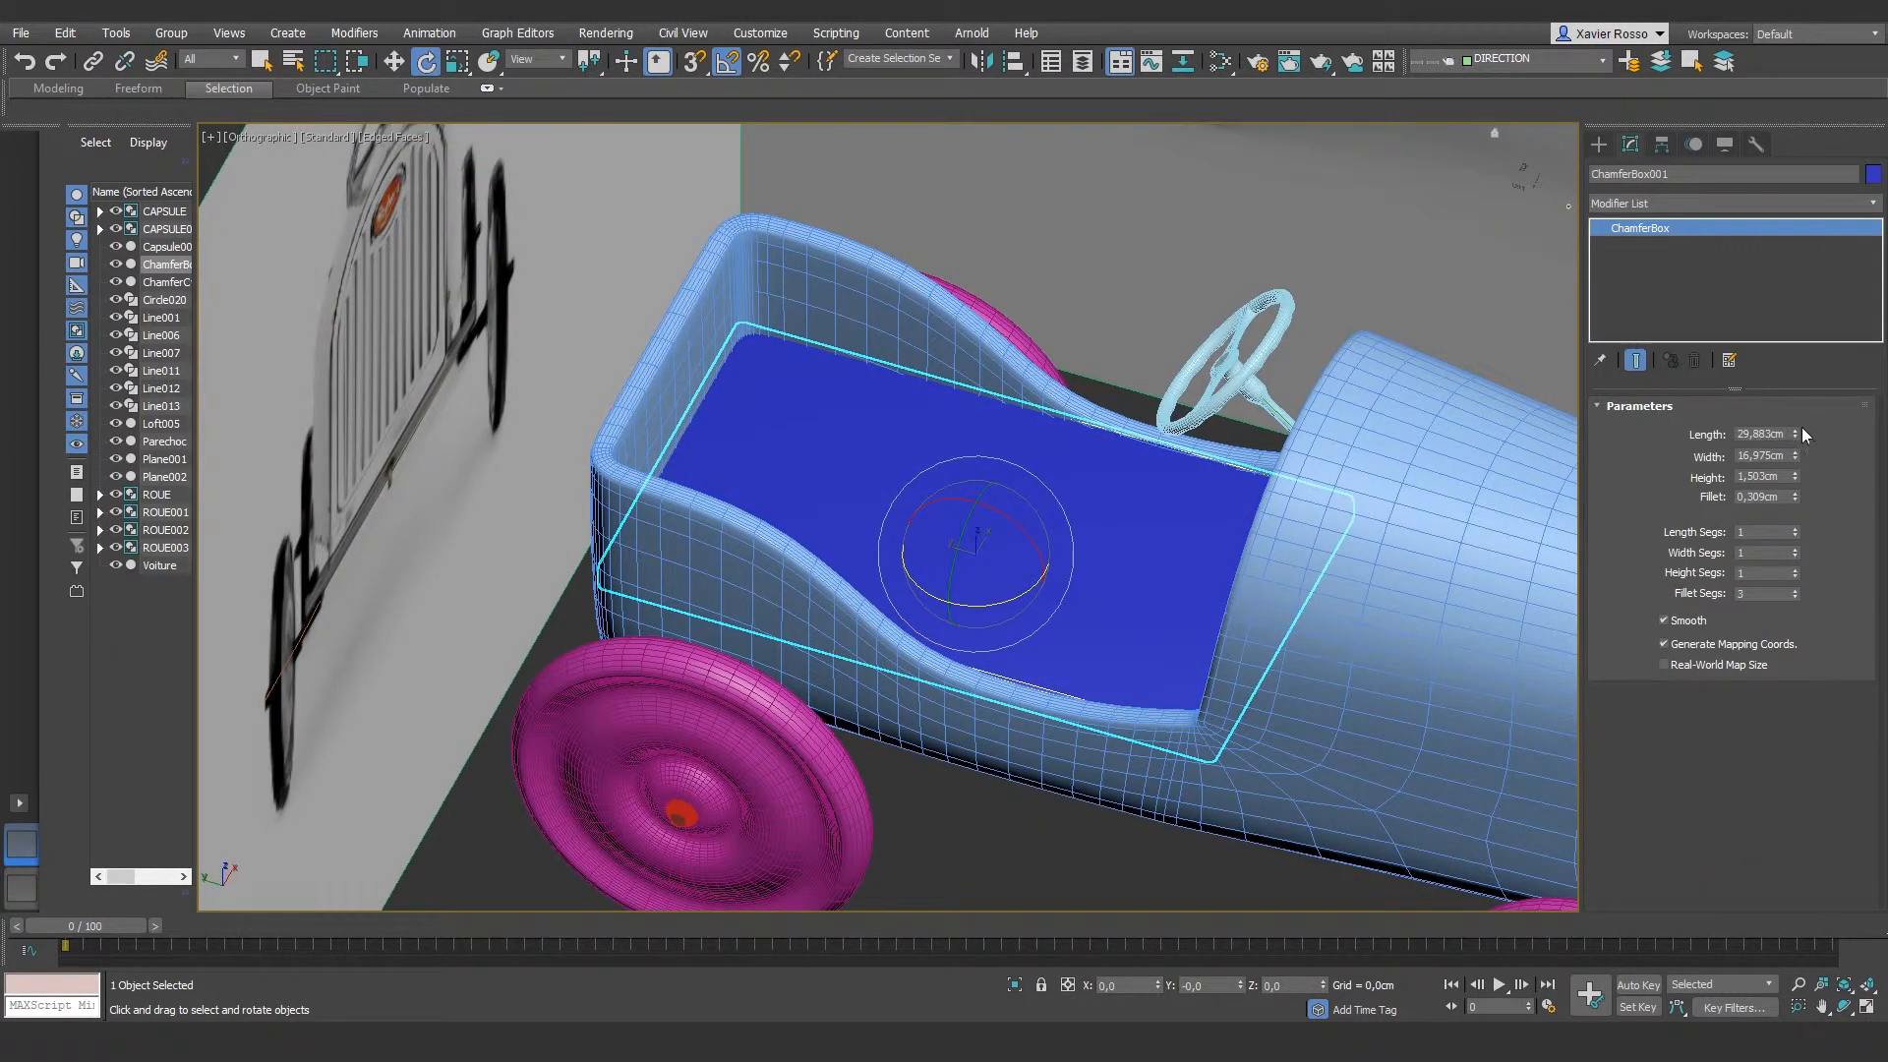
double_click(1759, 433)
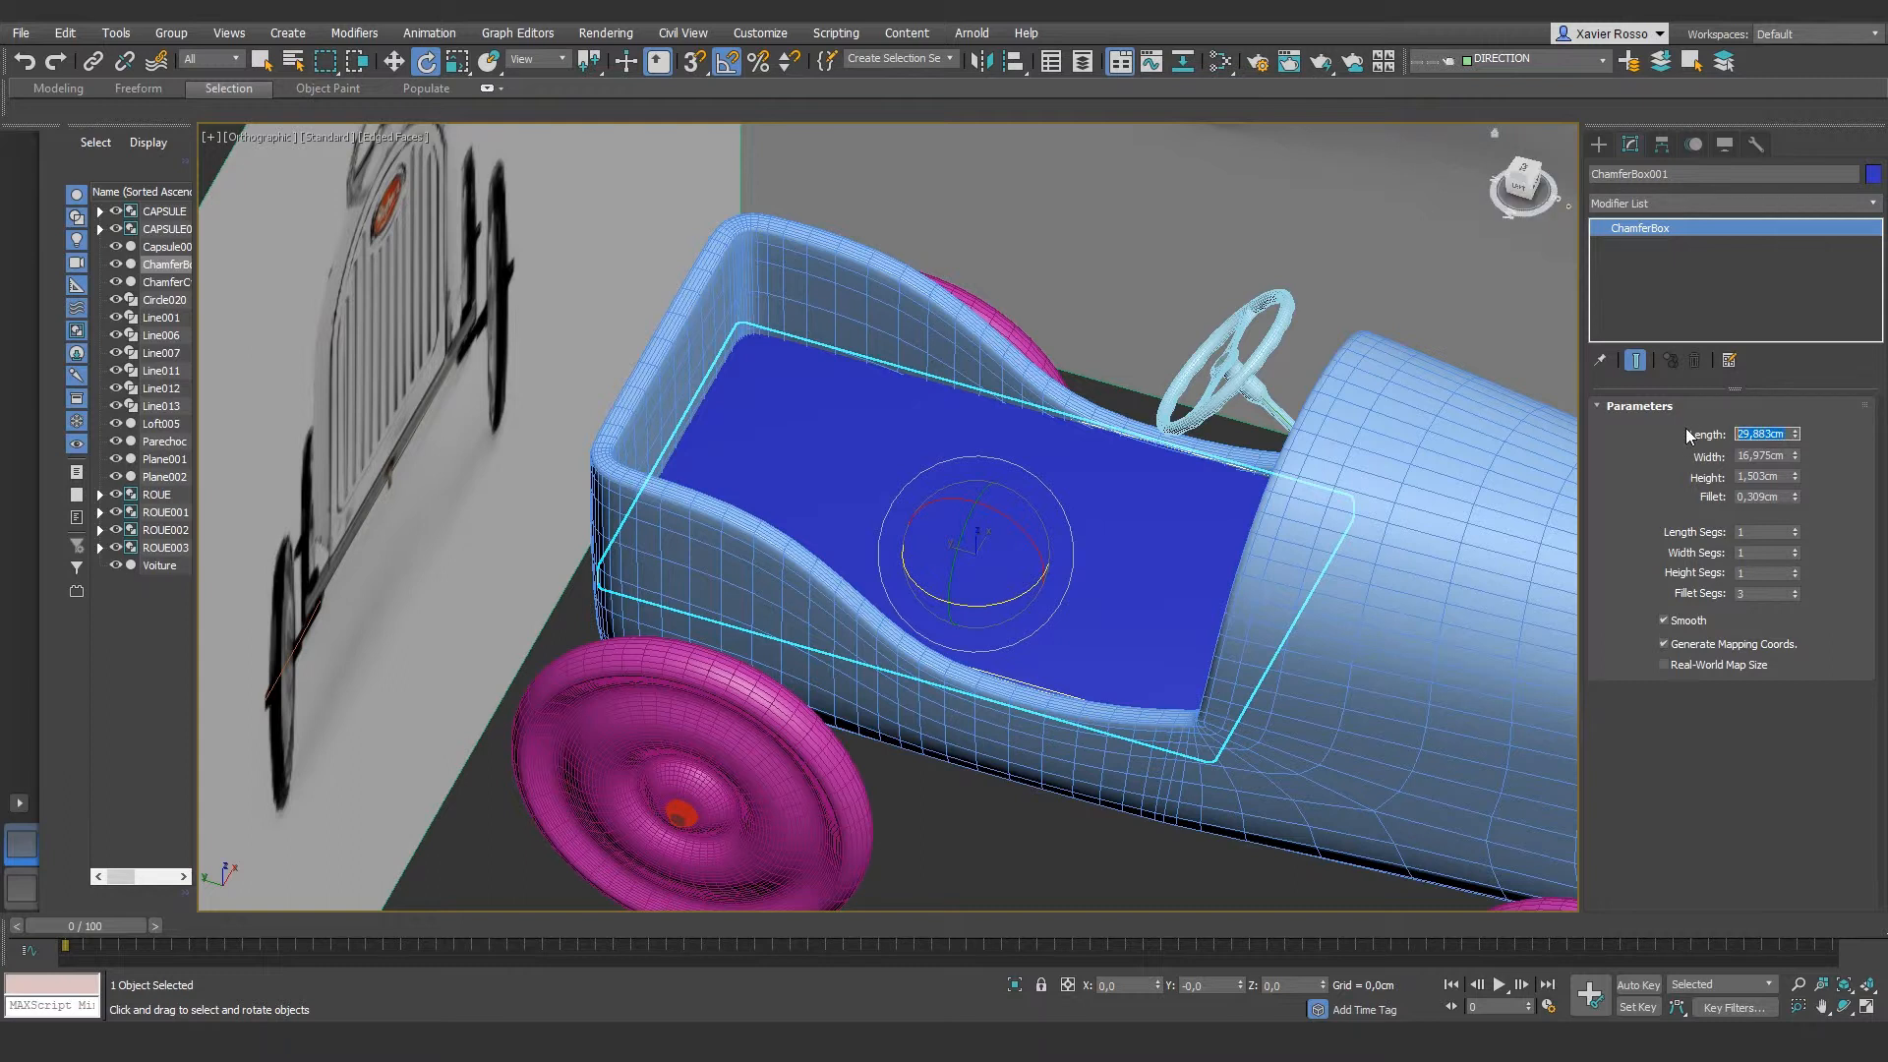
type("30")
key("Return")
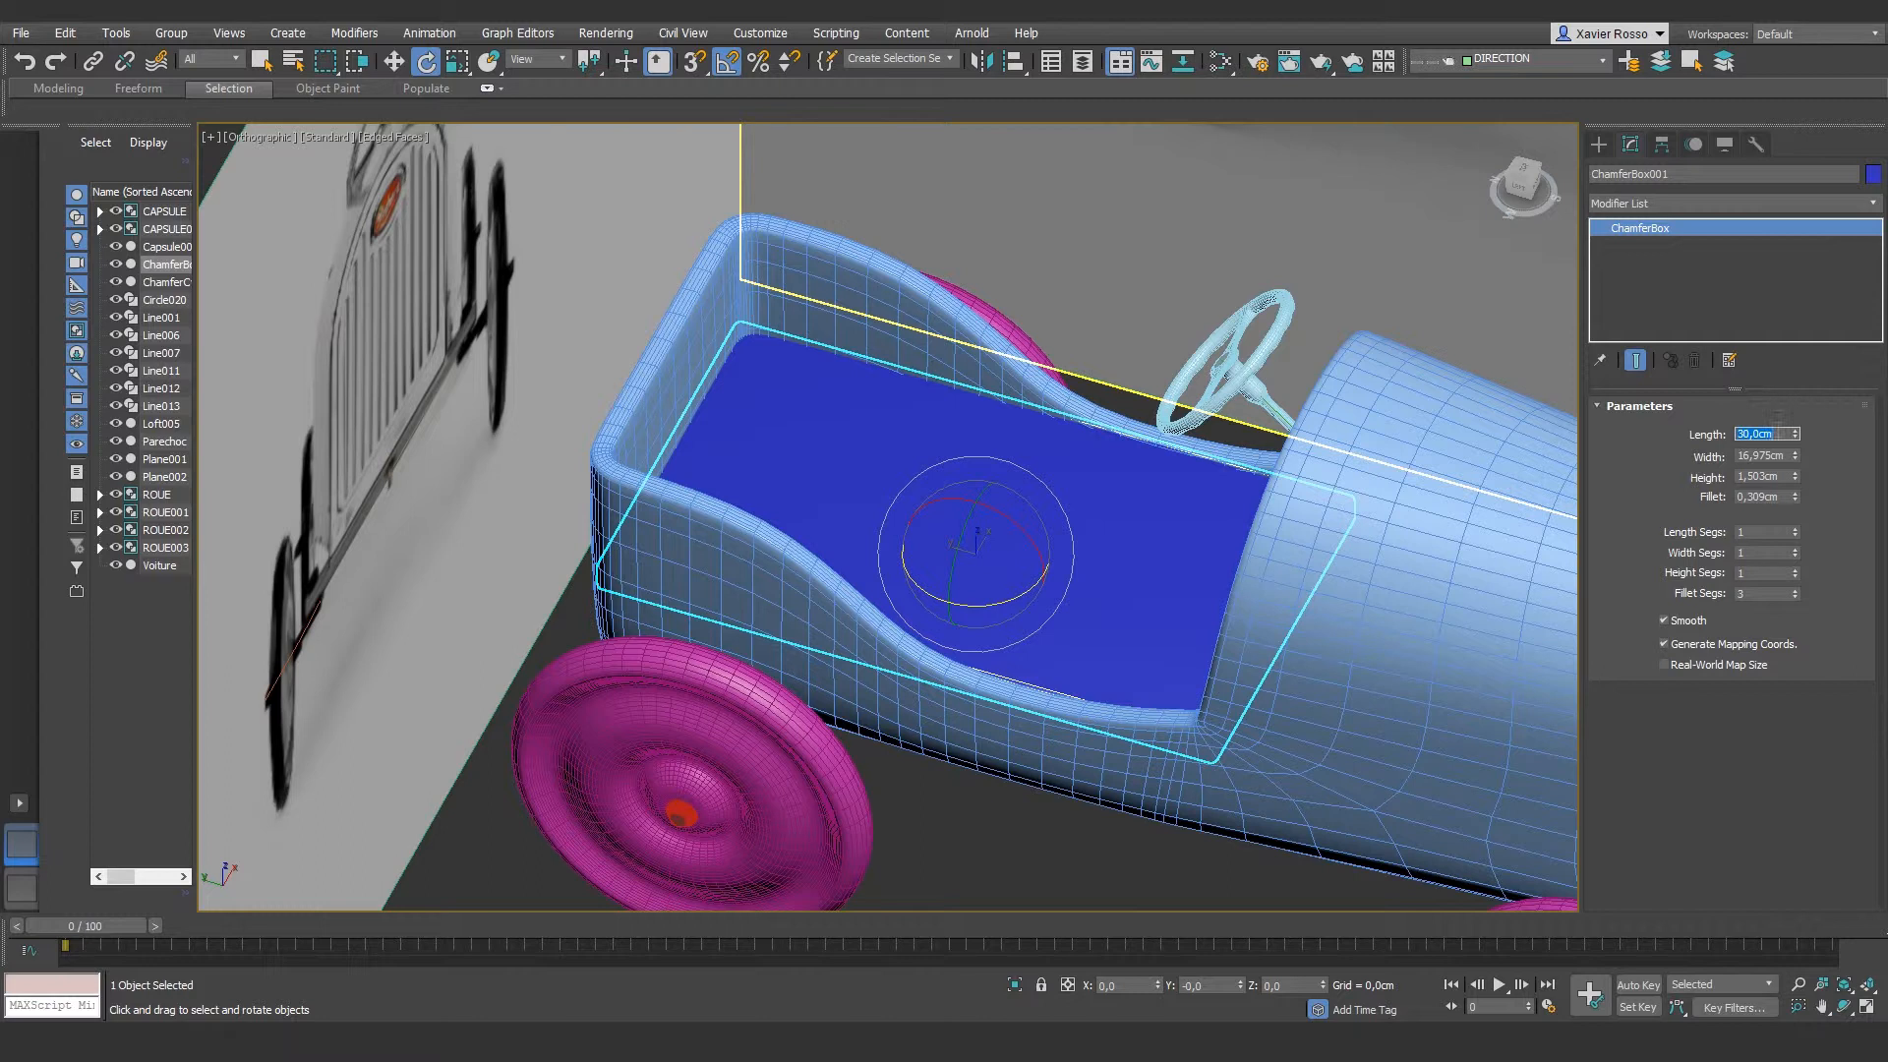
key("Tab")
type("17")
key("Return")
key("Tab")
type("2")
key("Return")
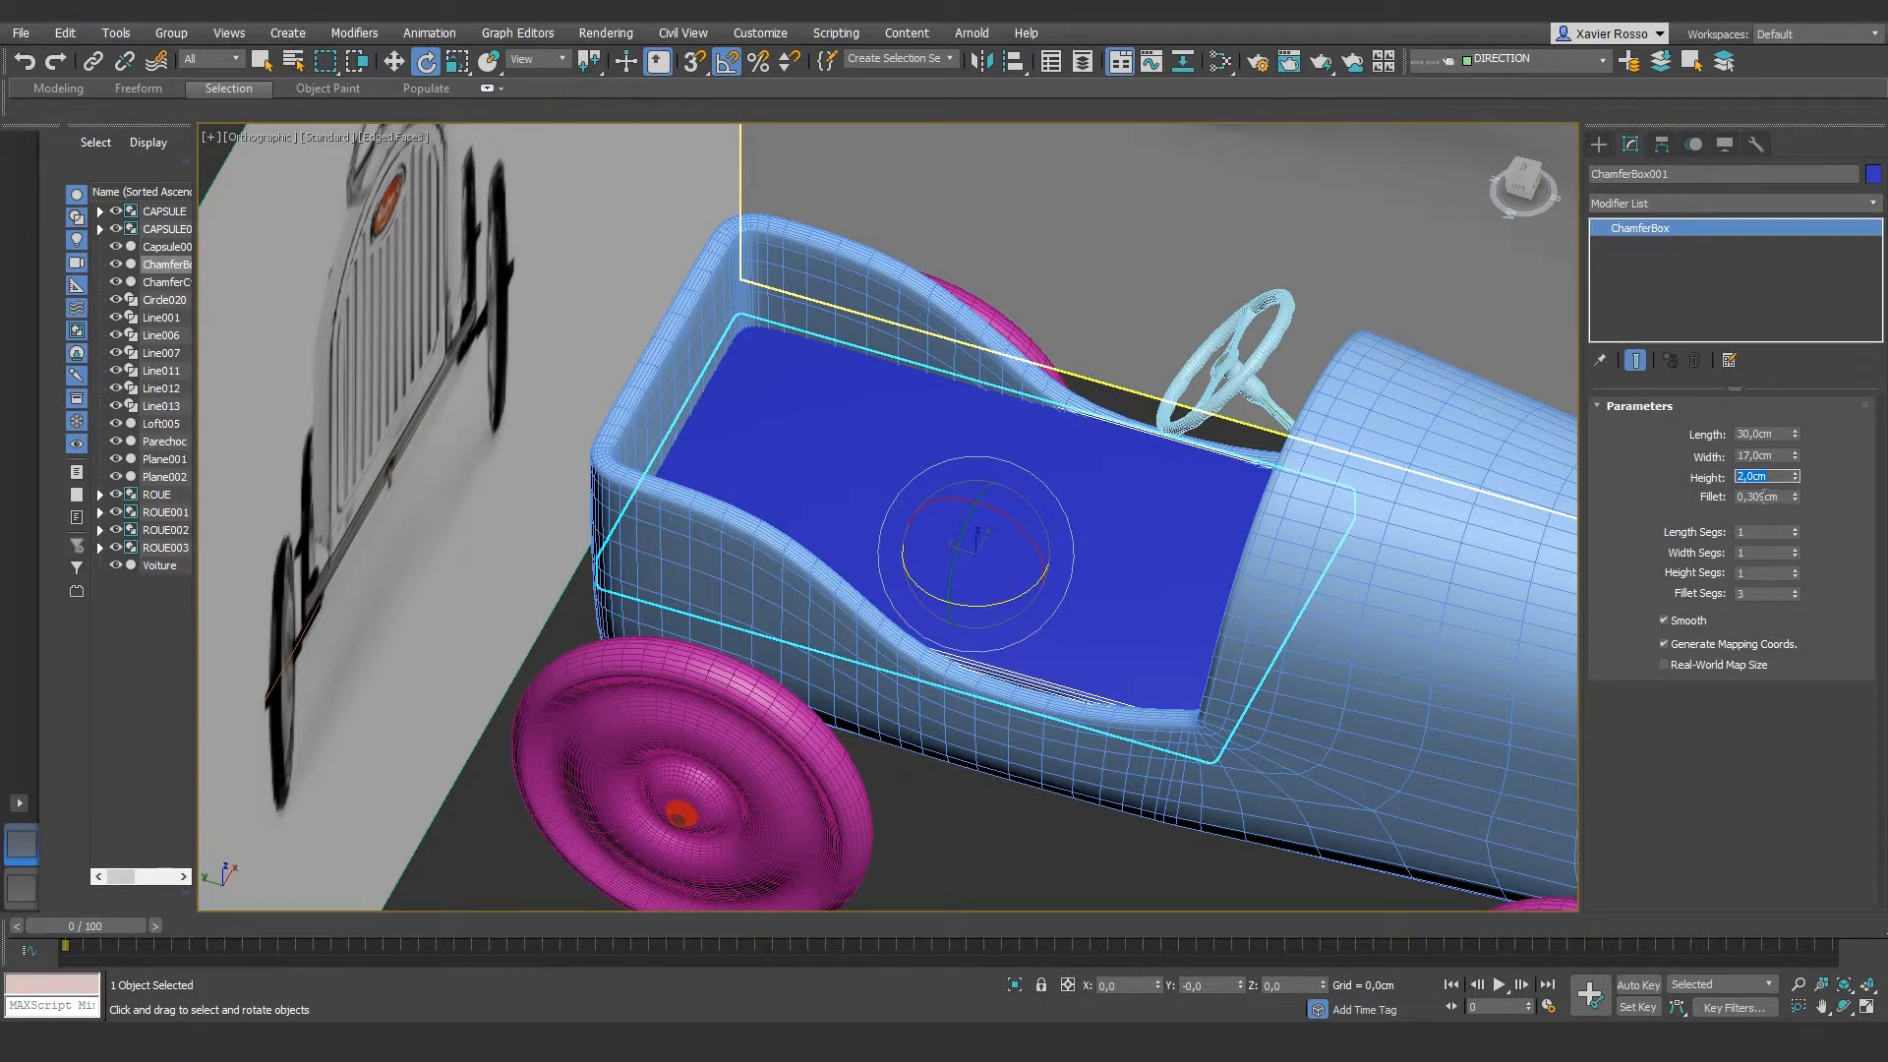
Step: Set the chamfer box's fillet to 1 cm with 6 fillet segments
left_click_drag(1796, 499, 1789, 453)
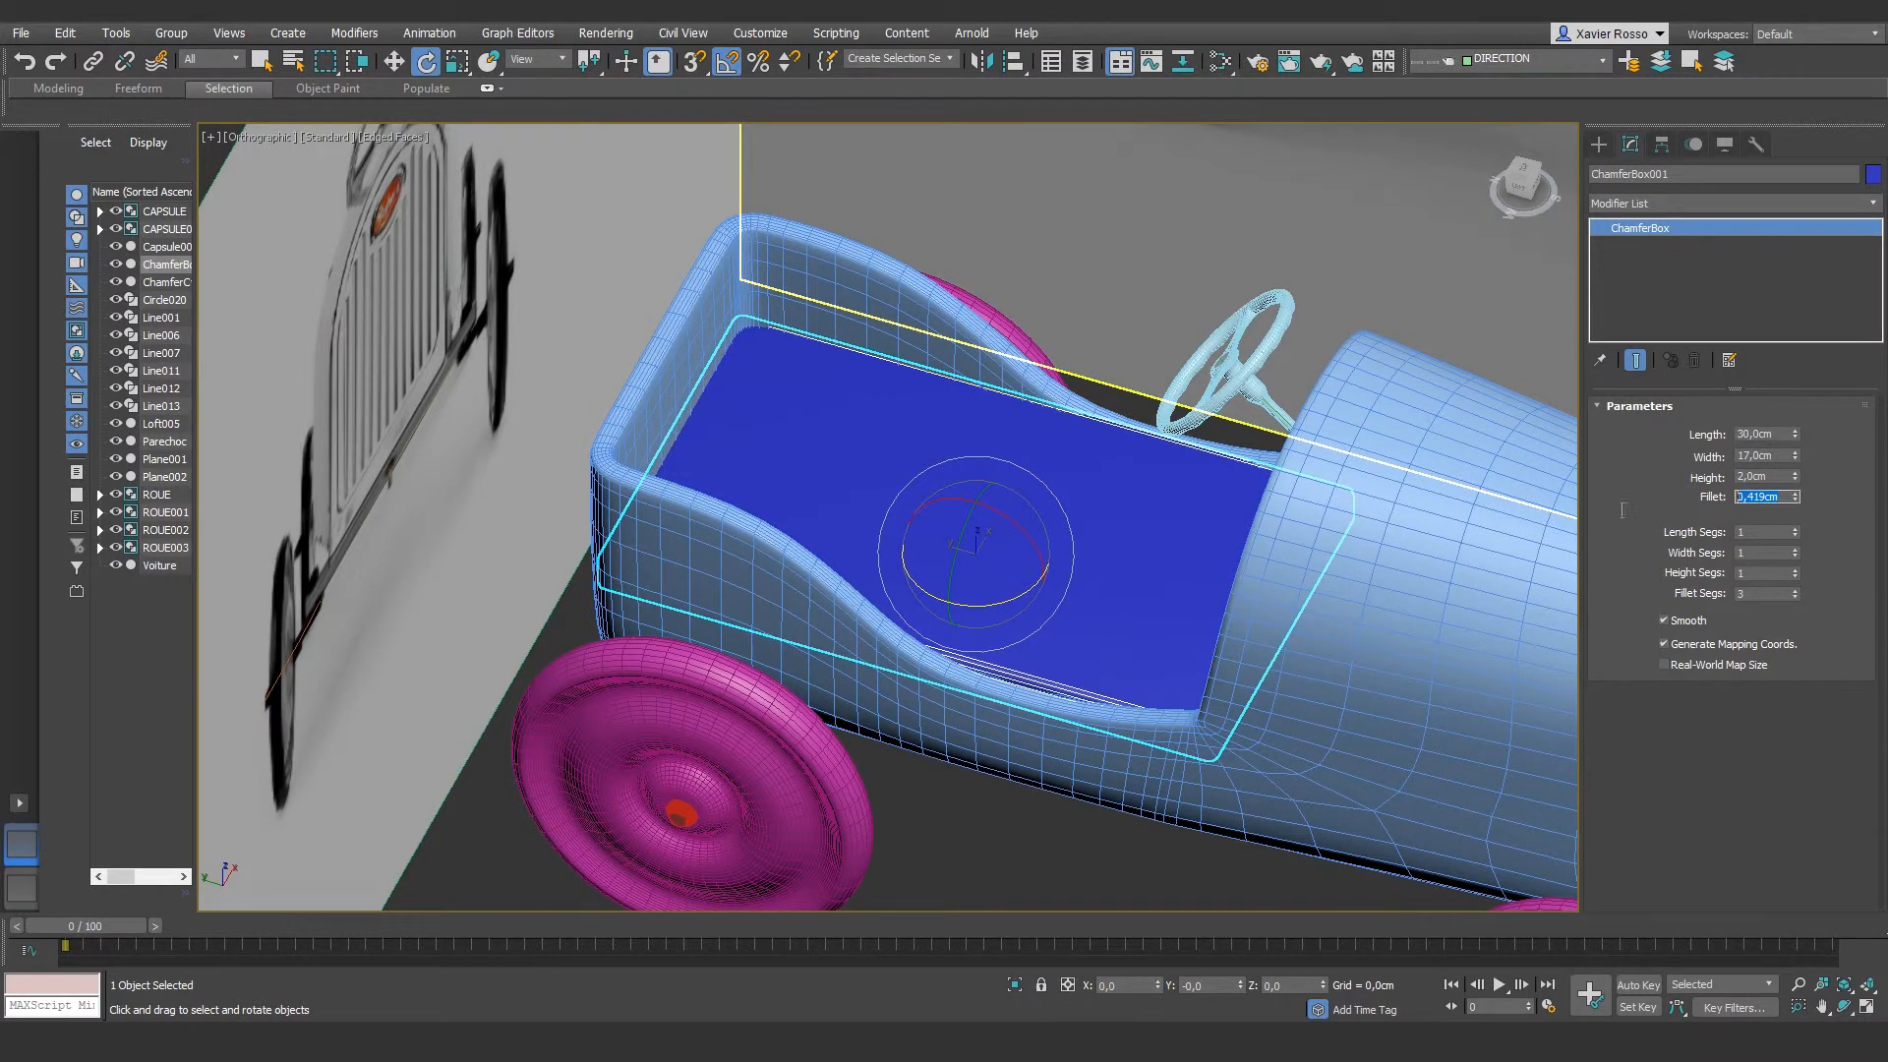
type("1")
key("Return")
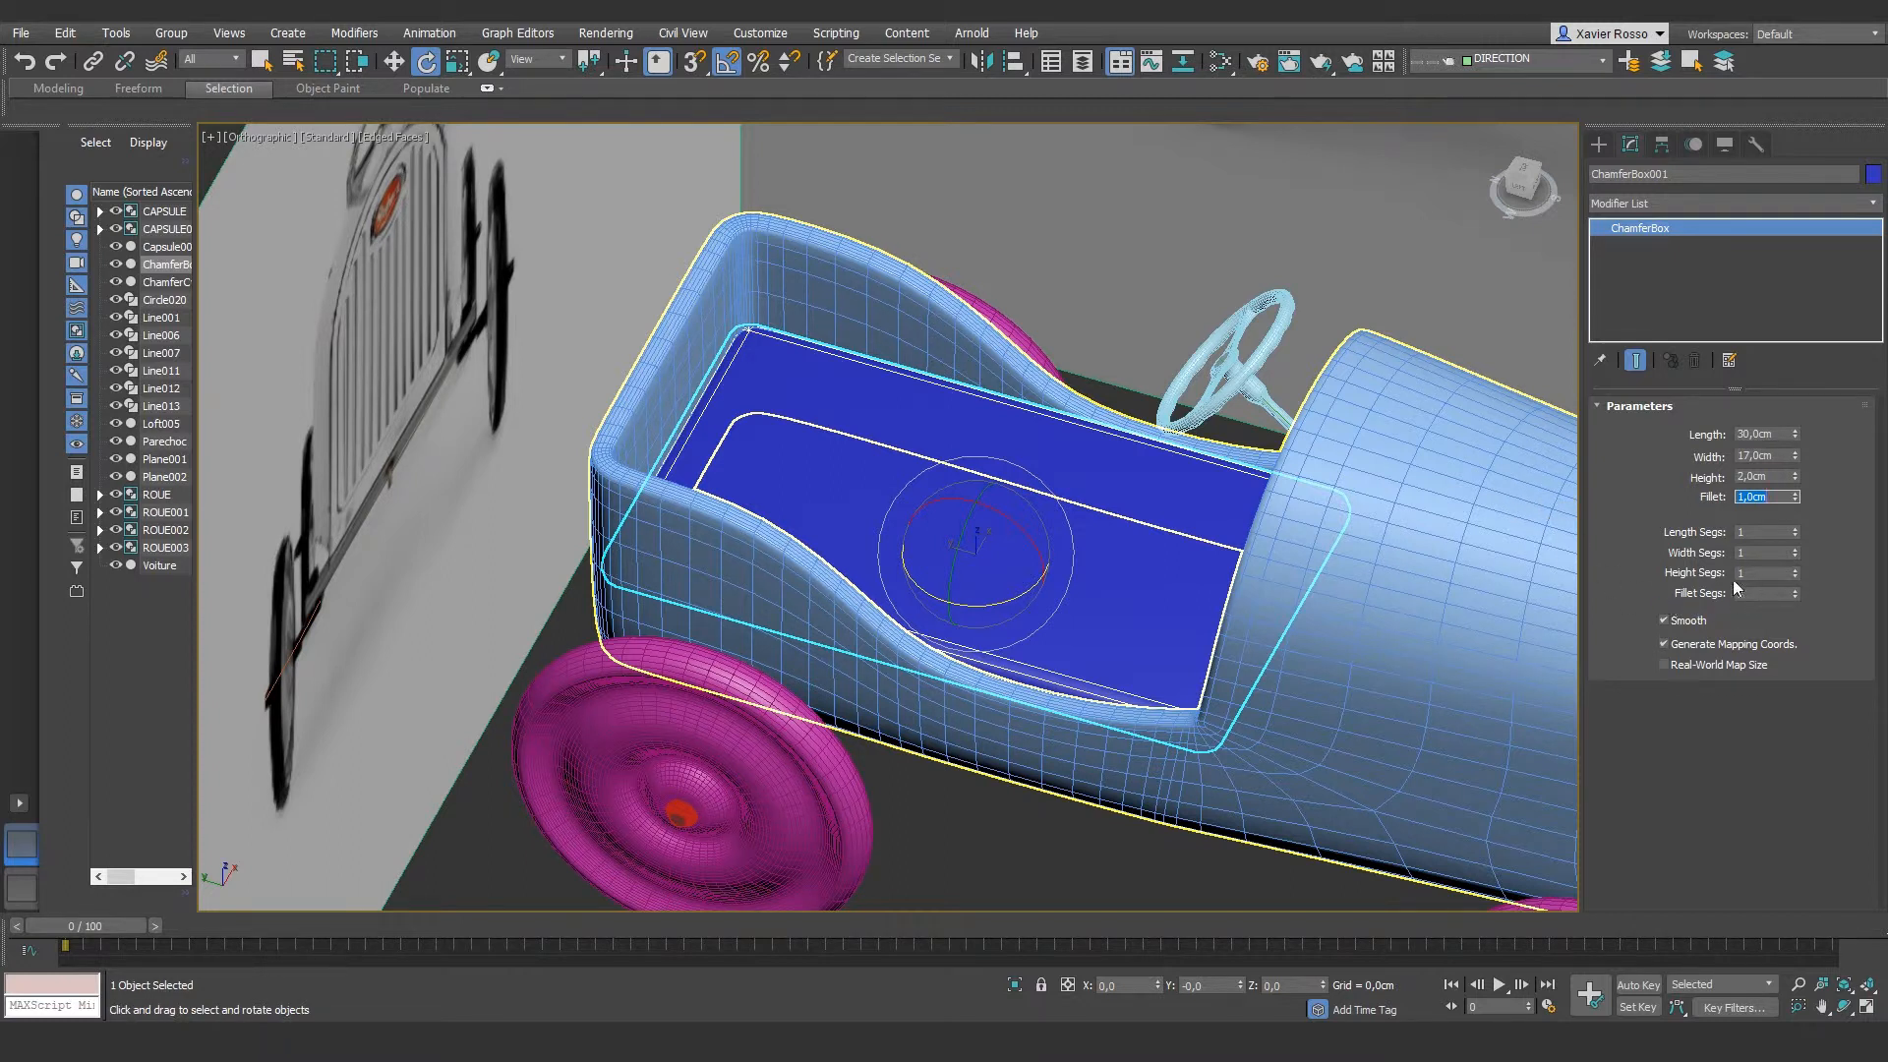
left_click(1796, 591)
left_click(1795, 591)
left_click(1795, 591)
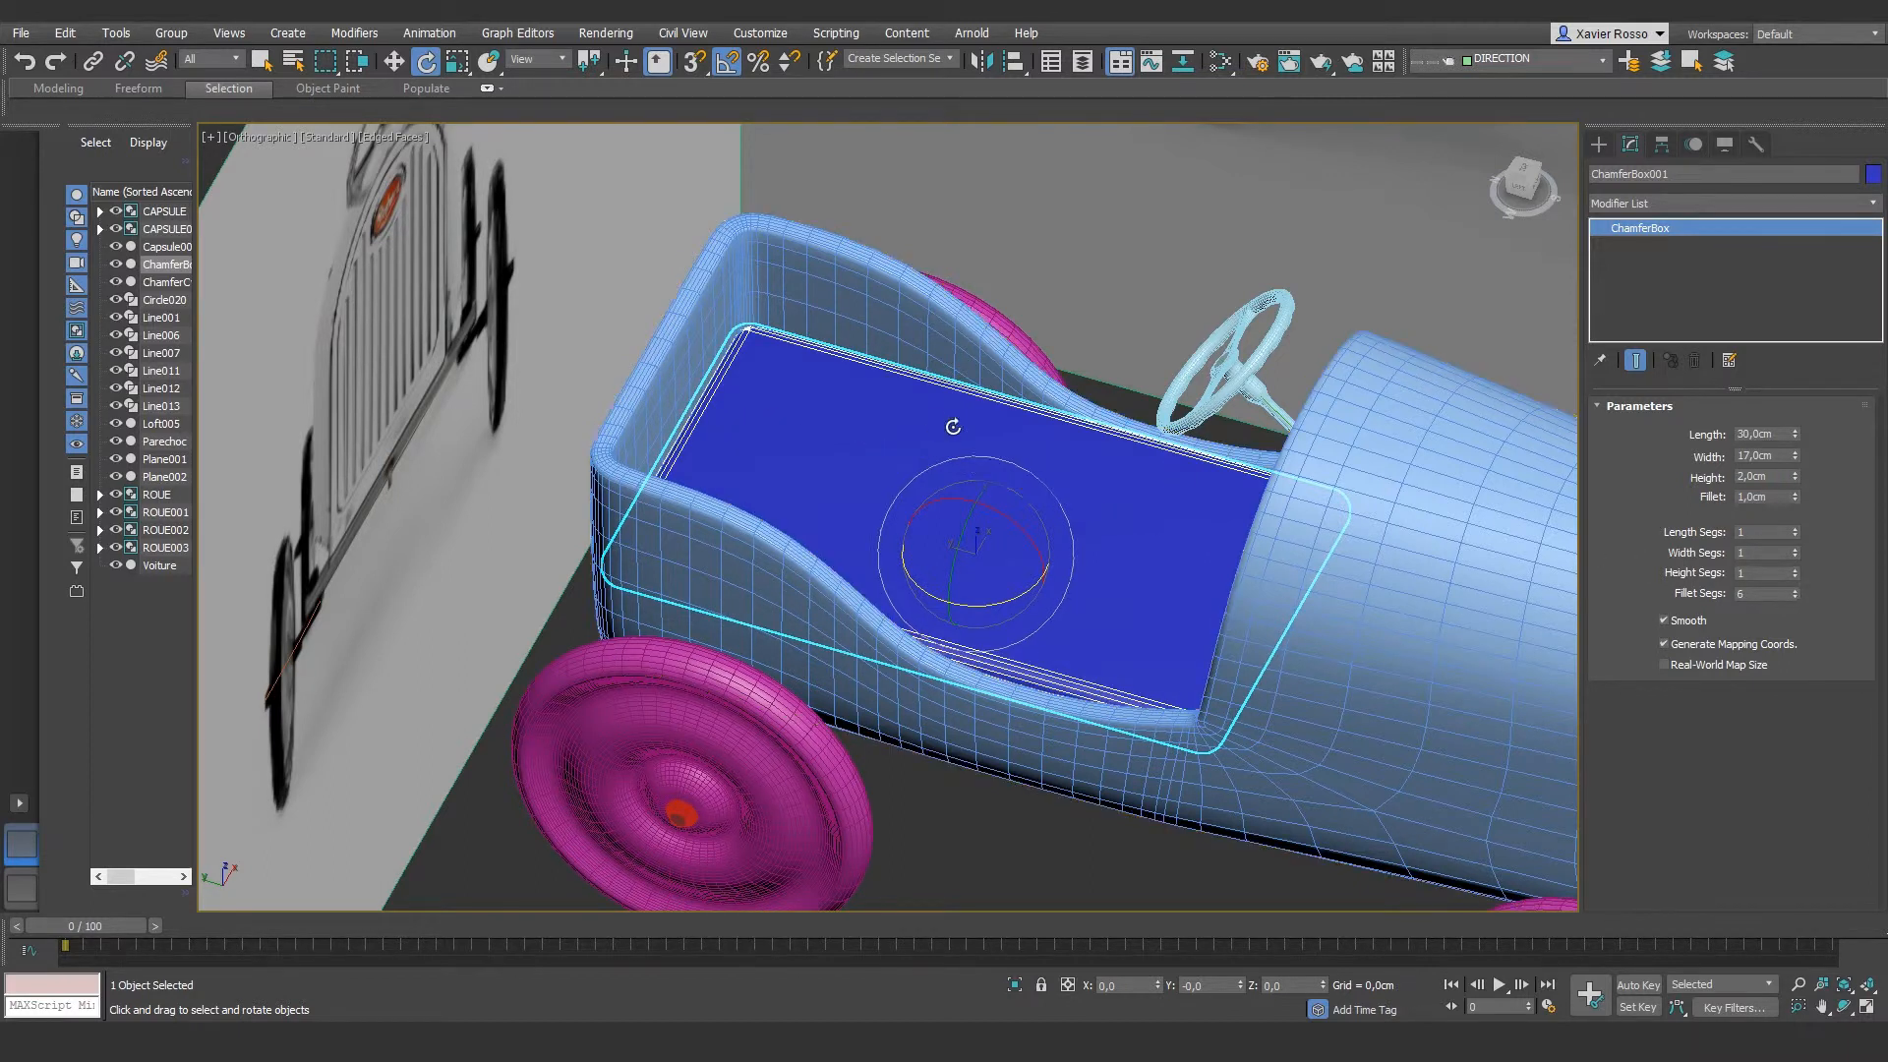
Step: Lower the chamfer box inside the car body to a Z position of about -3.86 cm
key("w")
left_click_drag(975, 501, 1001, 572)
key("ctrl+z")
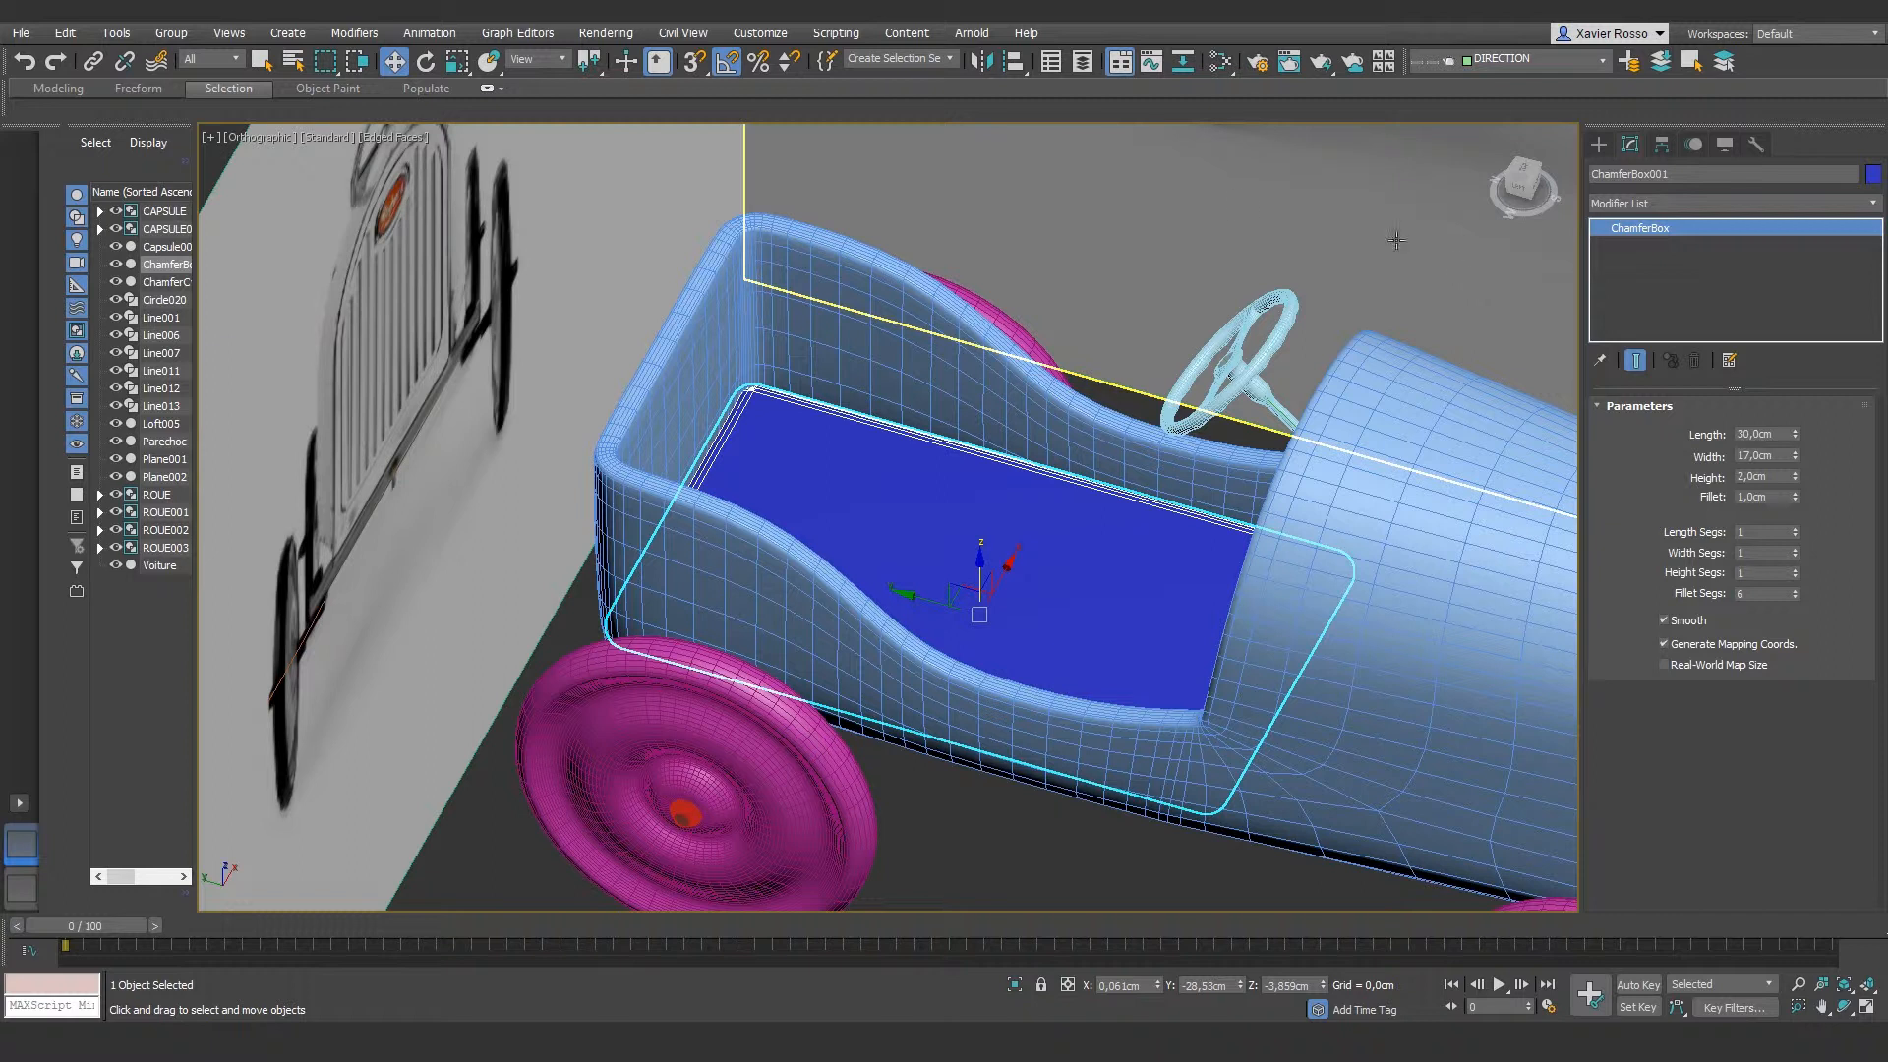
Step: Create a second chamfer box as a seat at the cockpit's rear, about 10 by 15.7 cm, 4.3 cm high with a 5 cm fillet
key("t")
scroll(885, 565, "up", 10)
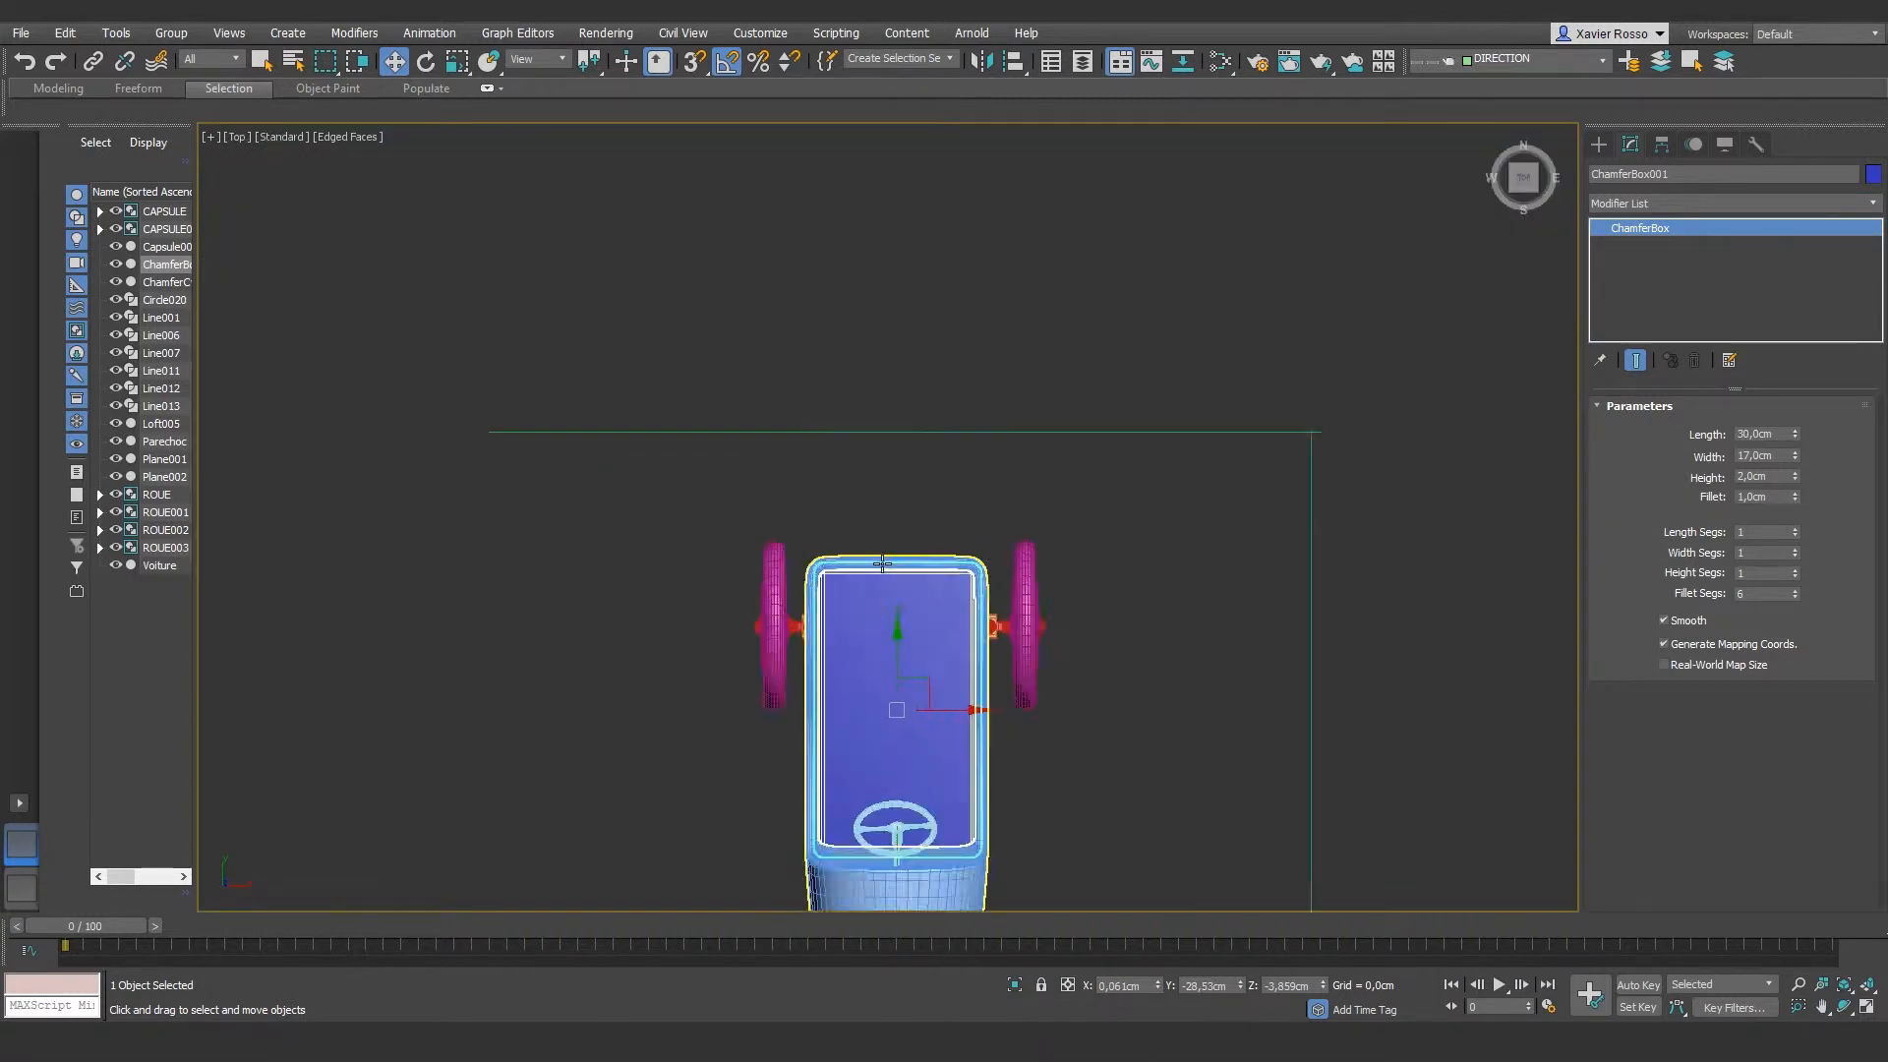
middle_click_drag(896, 558, 1067, 413)
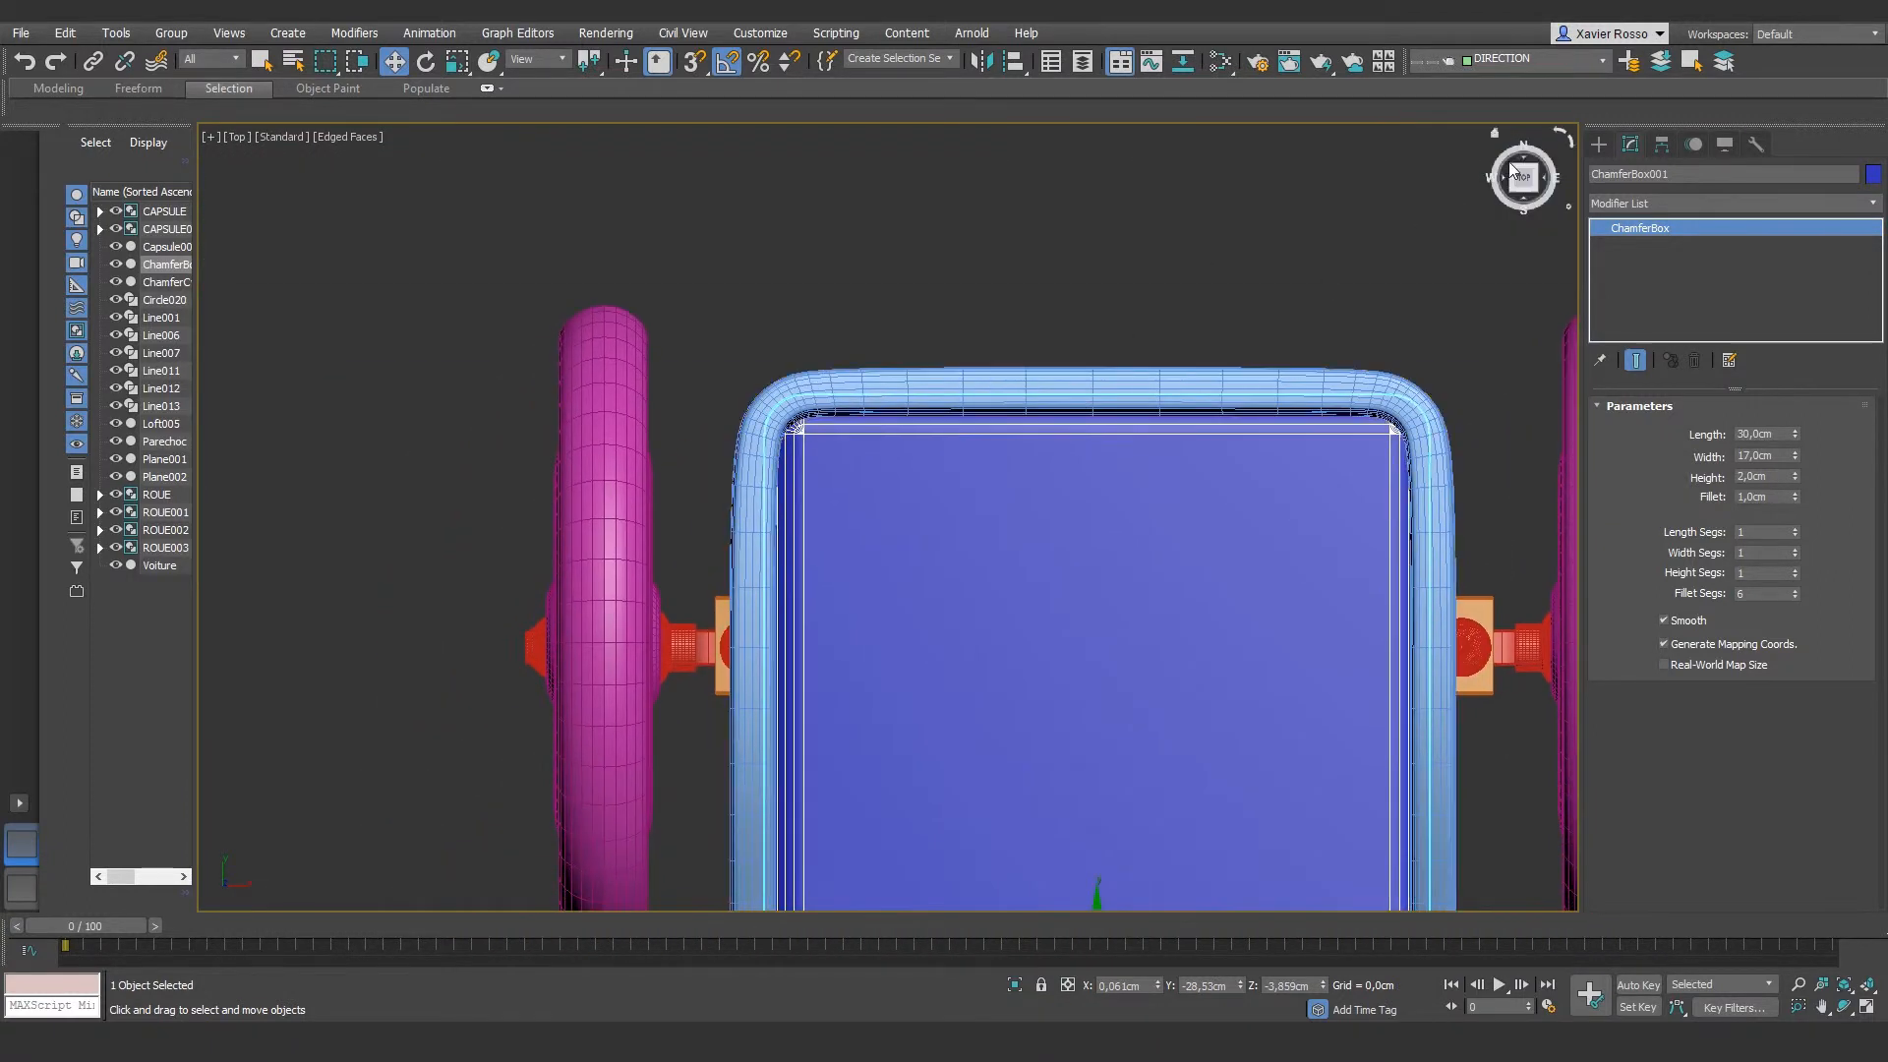
left_click(1598, 144)
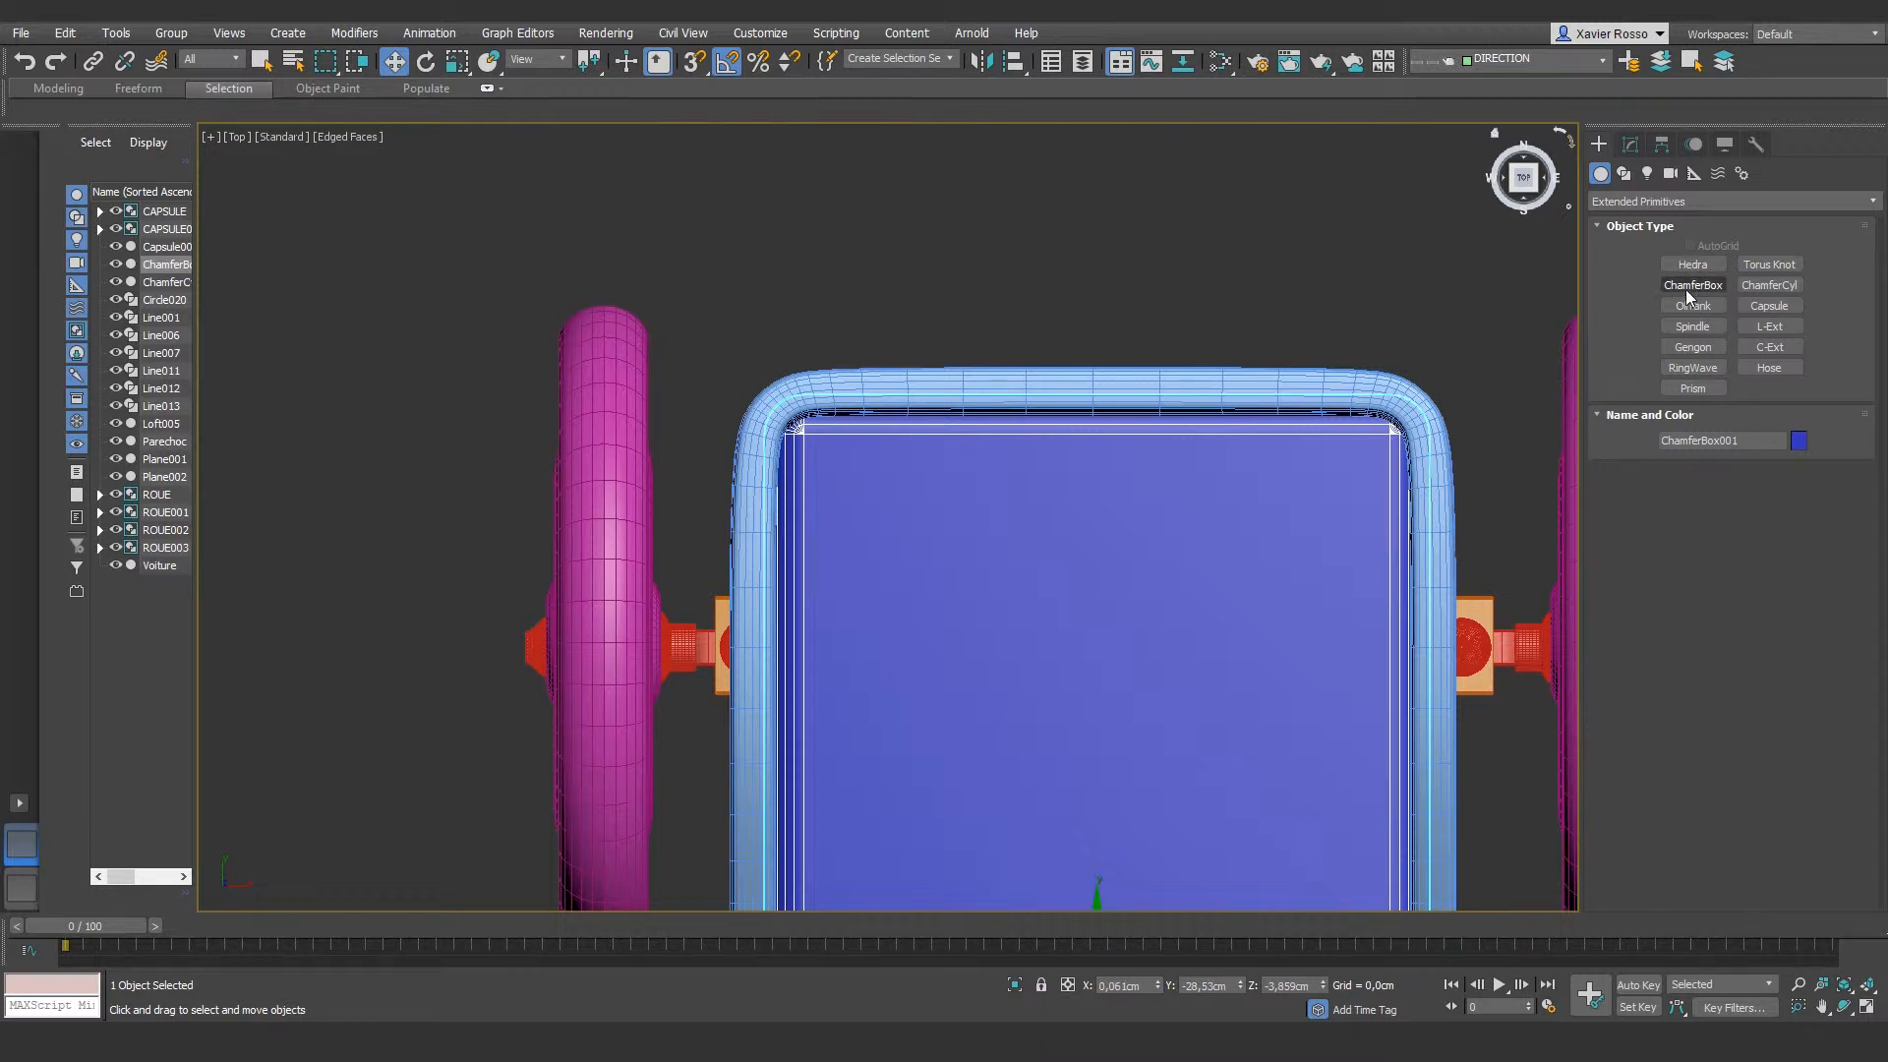
left_click(1691, 285)
left_click_drag(793, 431, 1405, 821)
left_click(1401, 655)
left_click(1396, 580)
middle_click_drag(1357, 653, 1210, 387)
middle_click_drag(1195, 560, 1268, 459, "alt")
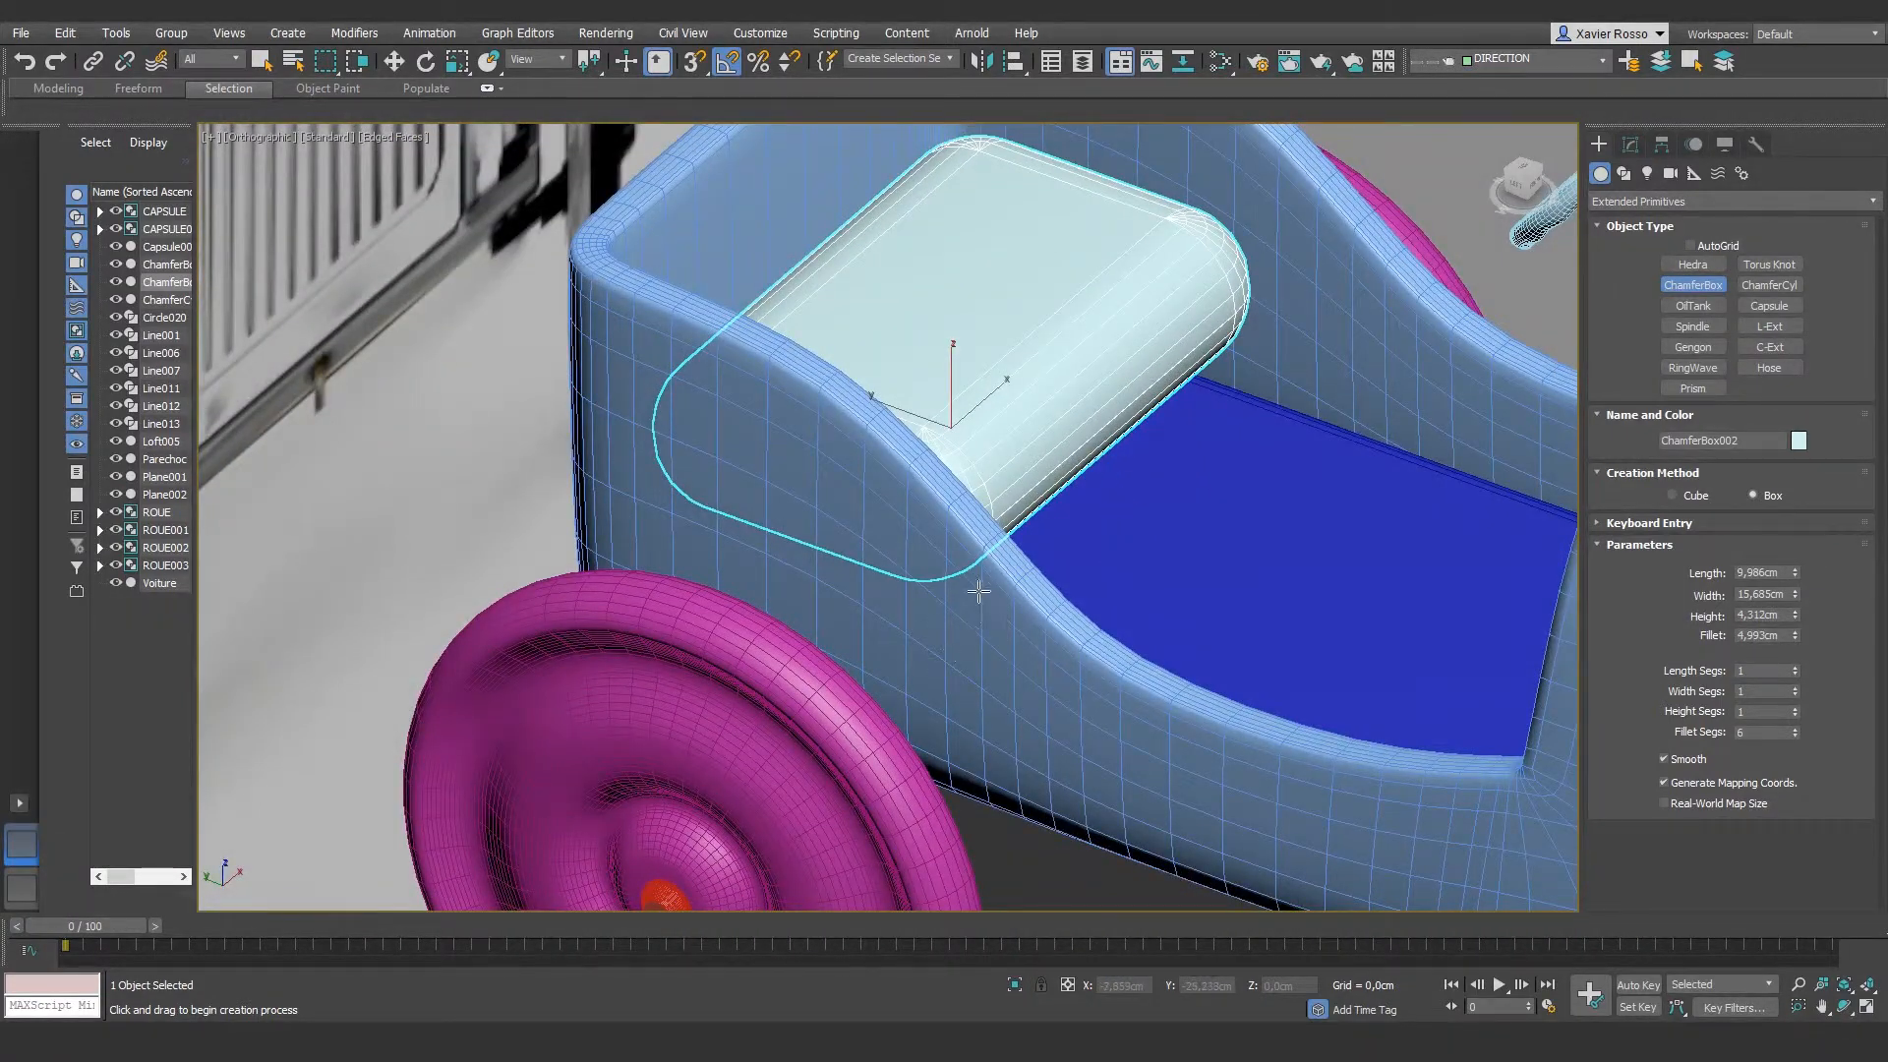
middle_click_drag(1130, 476, 1072, 447, "alt")
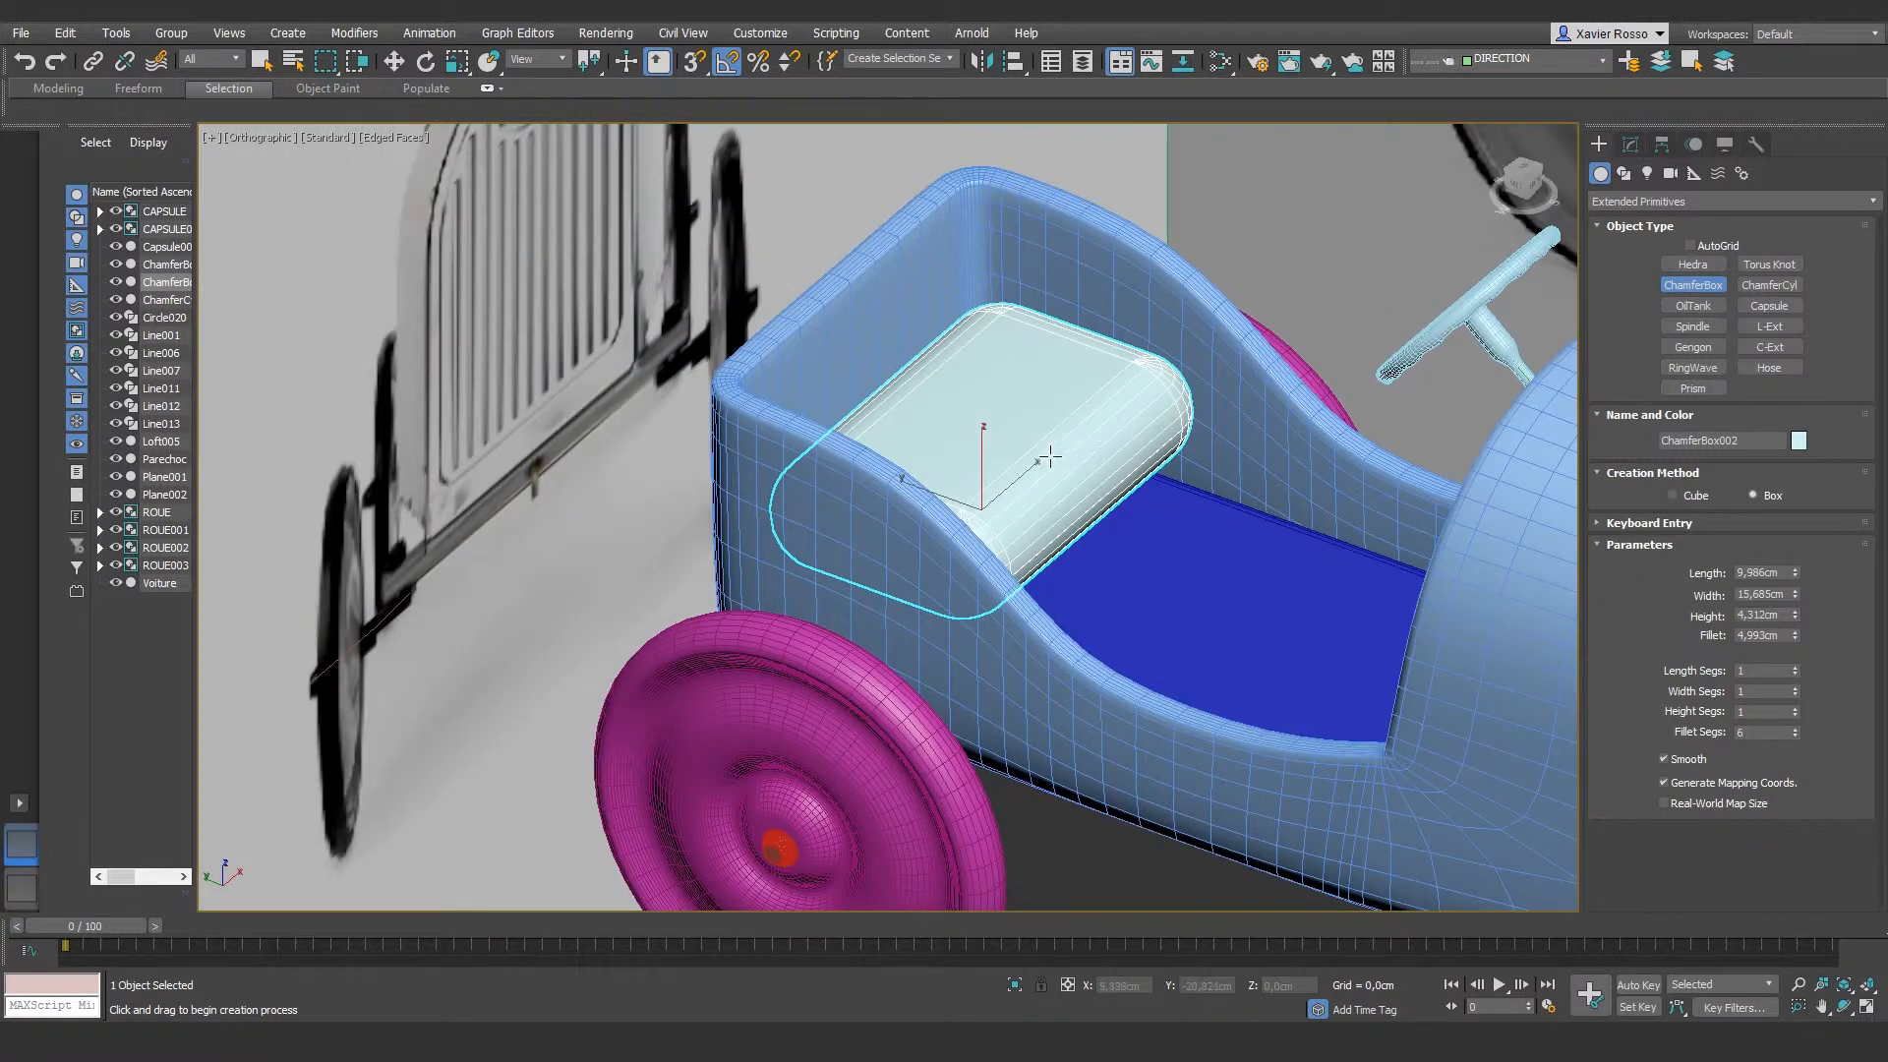
Step: Lower the seat box to a Z position of about -2.67 cm and add length, width and height segments, with 6 across the width
key("w")
left_click_drag(981, 457, 983, 517)
left_click(1631, 145)
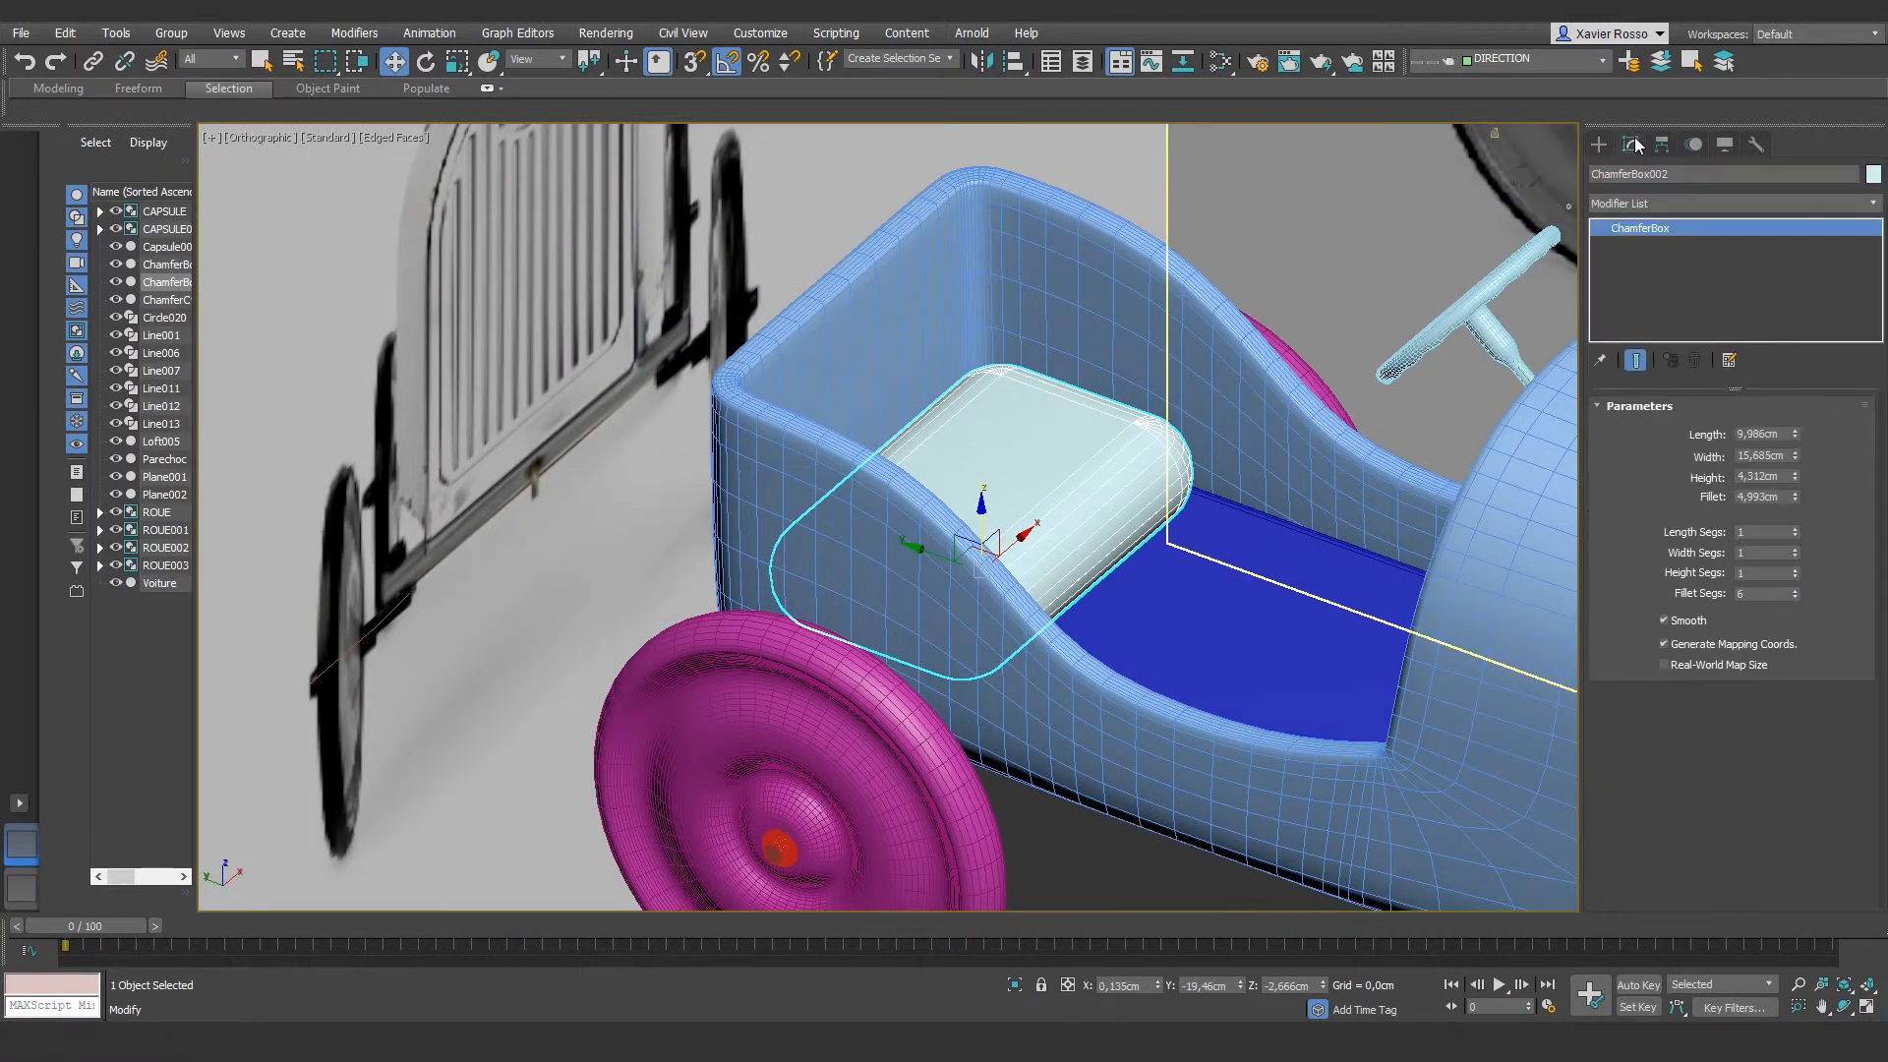
left_click_drag(1796, 549, 1796, 548)
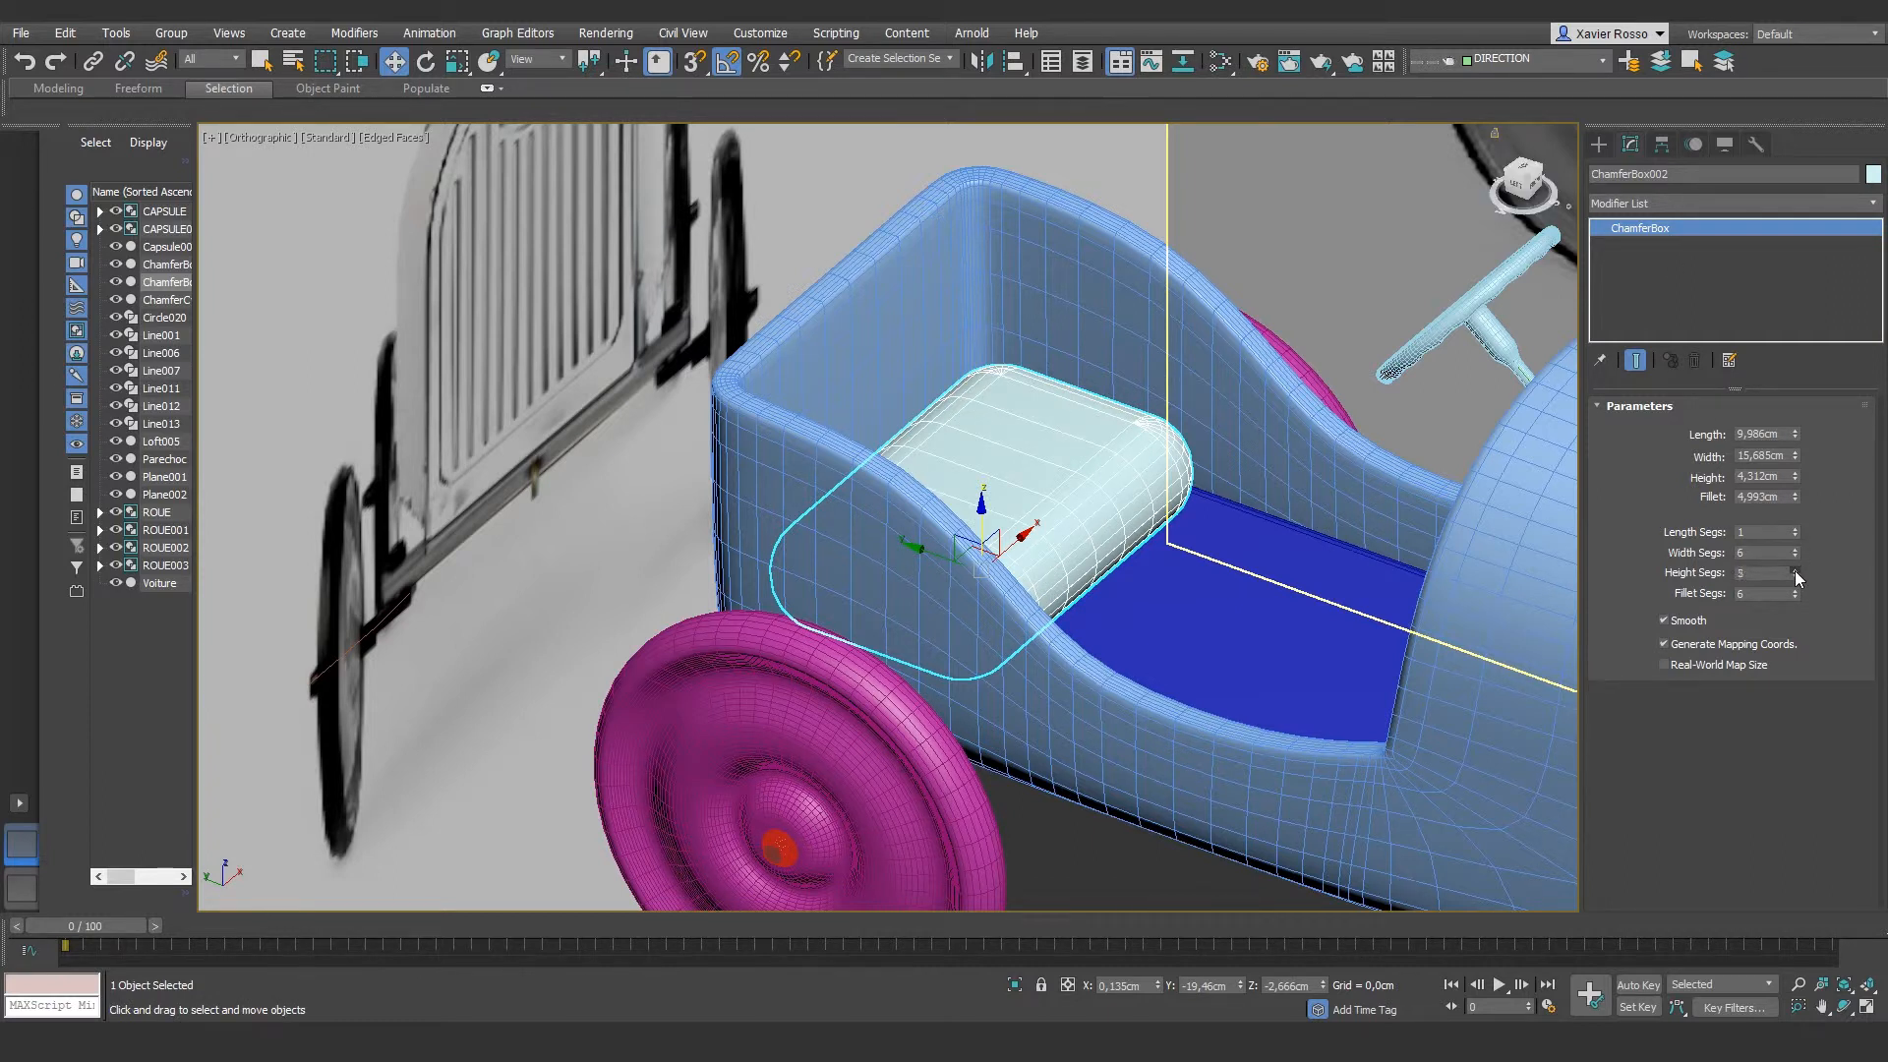
mouse_move(1796, 531)
left_mouse_down()
mouse_move(1790, 487)
mouse_move(1788, 521)
left_mouse_up()
Step: Add a Noise modifier to the seat with seed 16 and strengths of 0.64 cm in X, 0.52 cm in Y and 0.3 cm in Z
left_click(1685, 205)
key("n")
left_click(1684, 219)
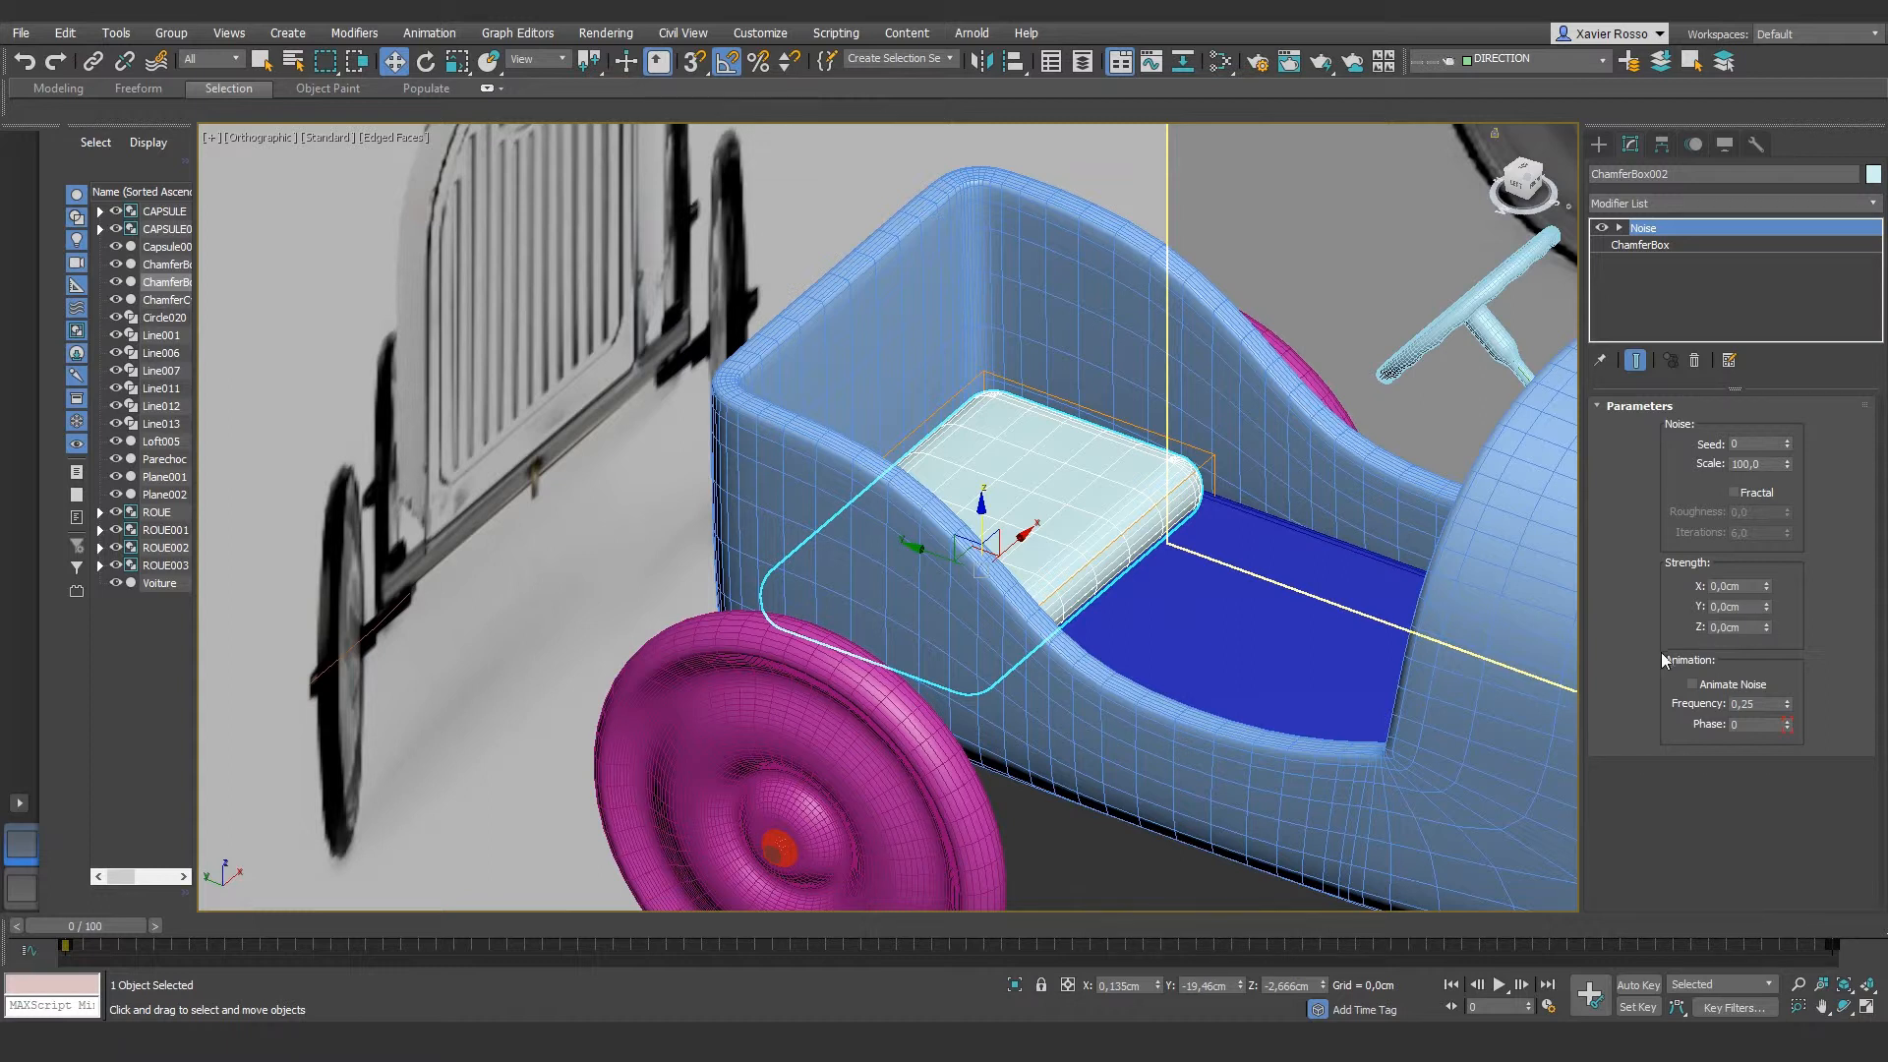
left_click_drag(1766, 627, 1775, 529)
left_click(1767, 609)
left_click_drag(1786, 442, 1786, 419)
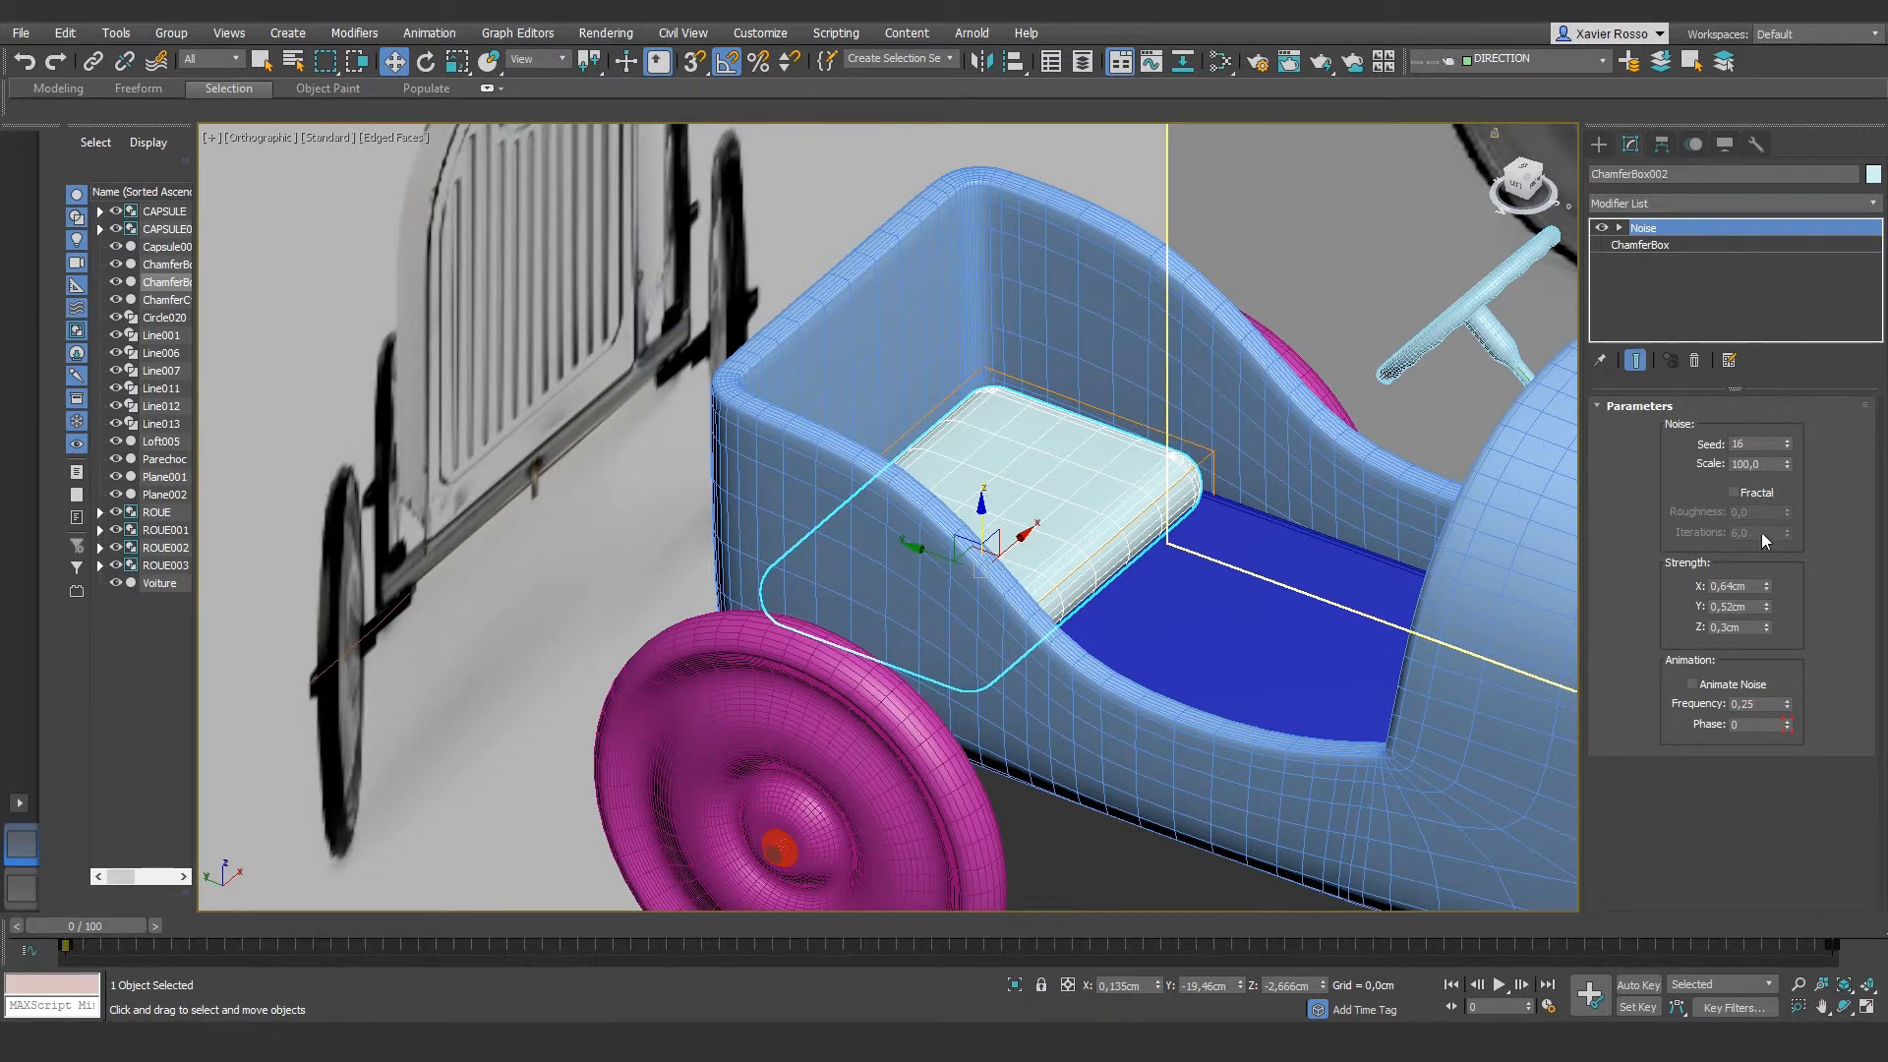
Step: Refine the seat's noise with a scale of 2.0 and seed 25, and adjust its X strength
left_click_drag(1786, 466, 1786, 564)
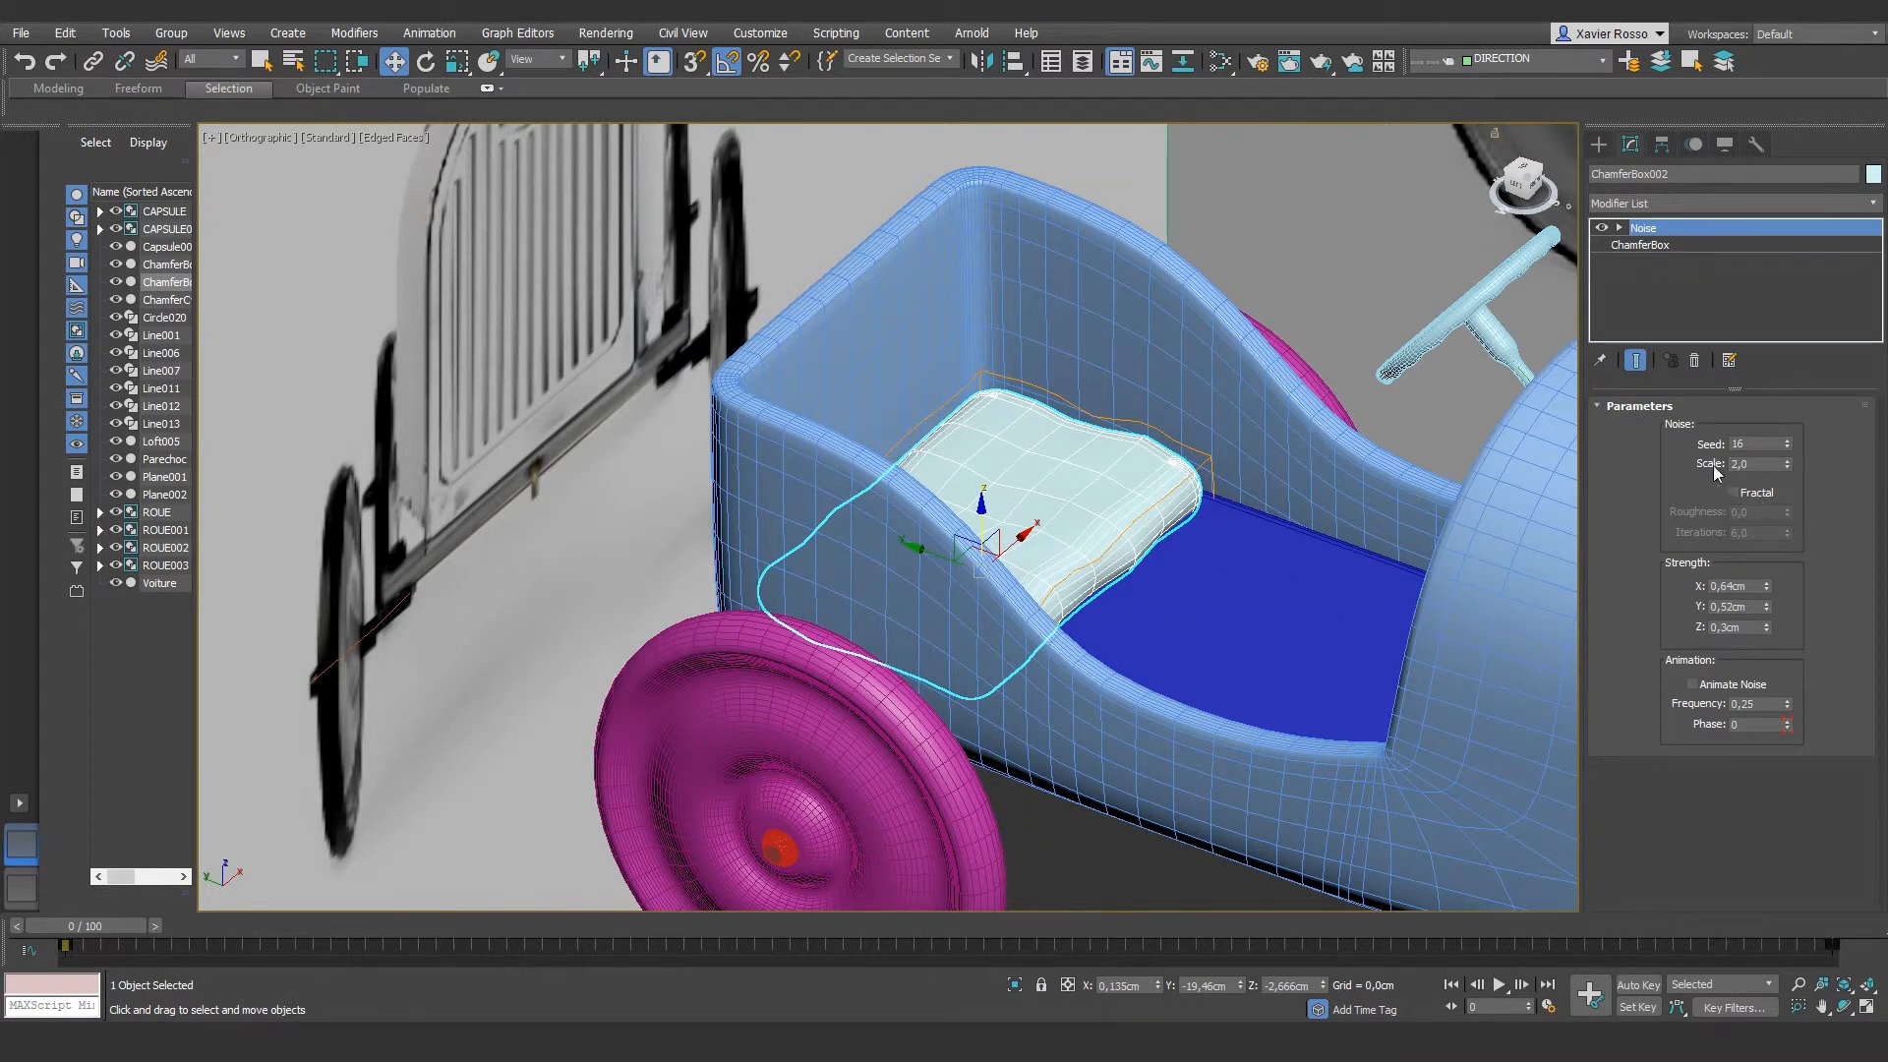
left_click_drag(1788, 451, 1788, 445)
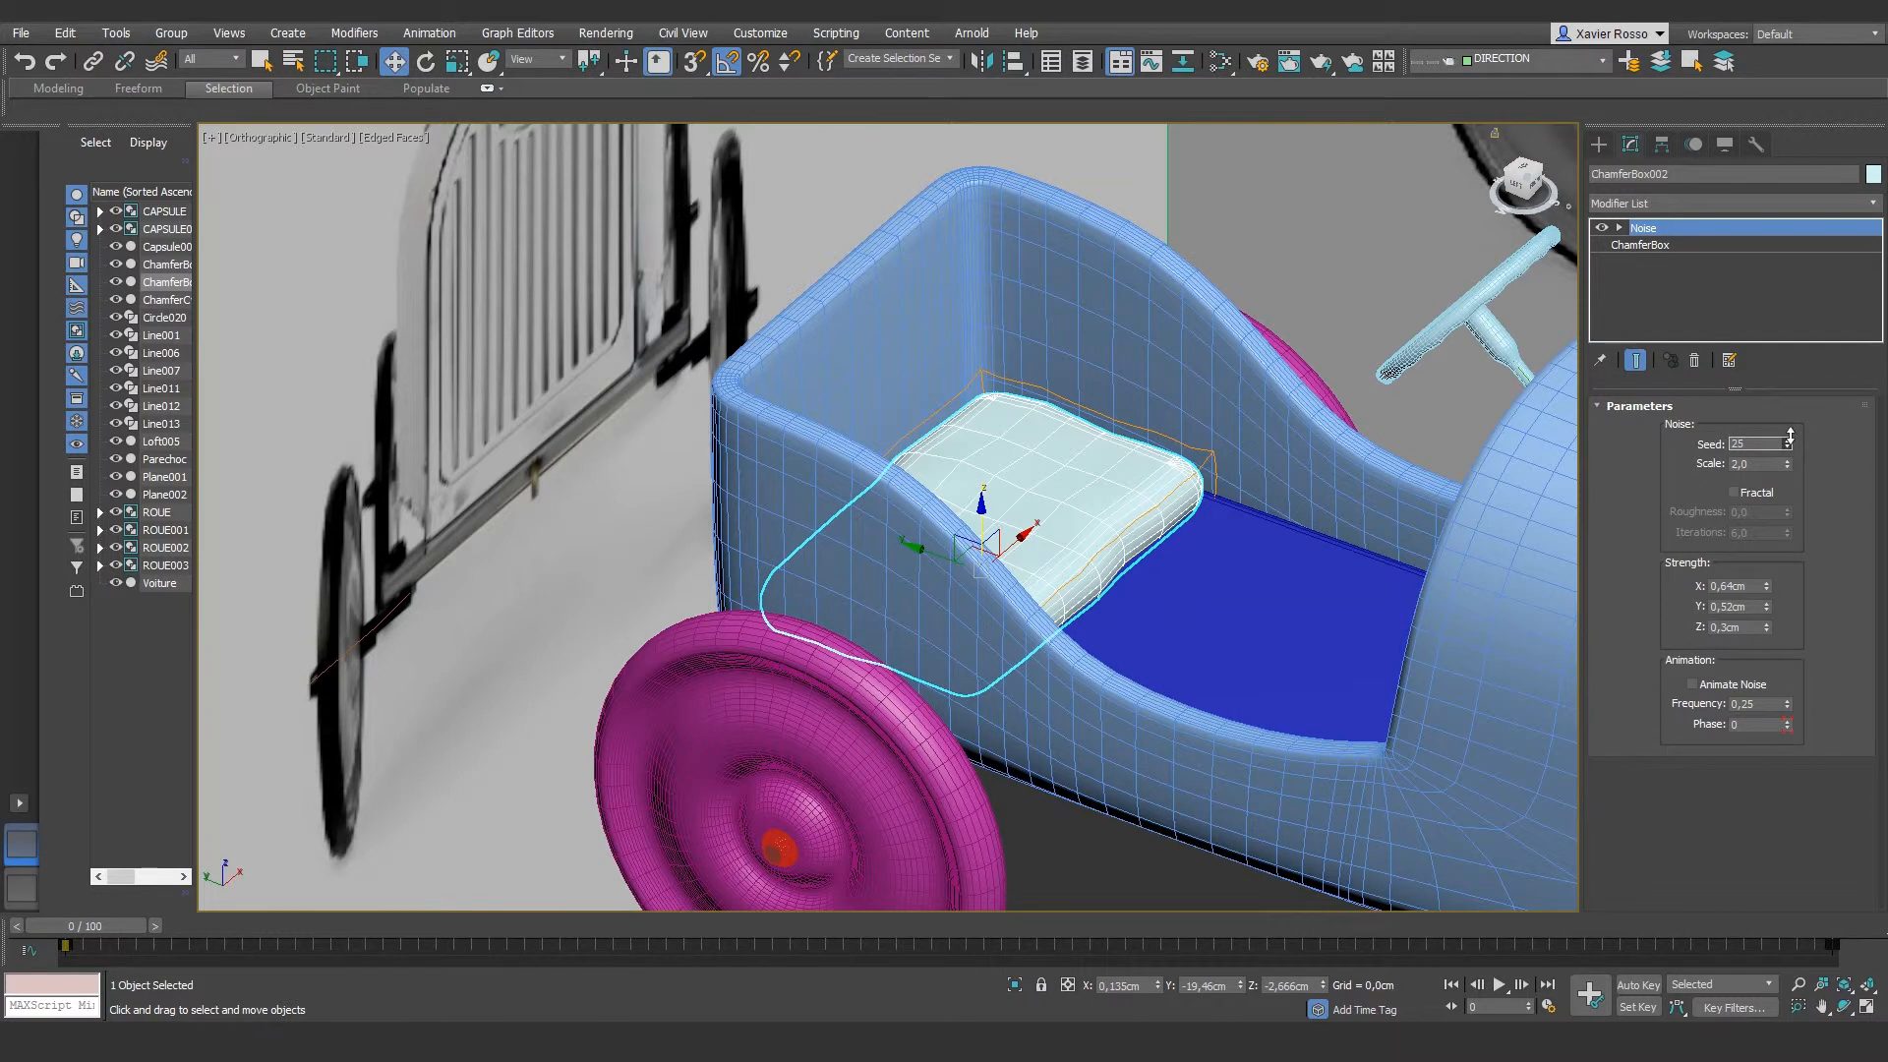
mouse_move(1767, 587)
left_mouse_down()
mouse_move(1770, 559)
mouse_move(1769, 582)
left_mouse_up()
double_click(1736, 587)
key("Tab")
Step: Smooth the seat with a TurboSmooth modifier at 1 iteration
left_click(1667, 205)
key("t")
key("t")
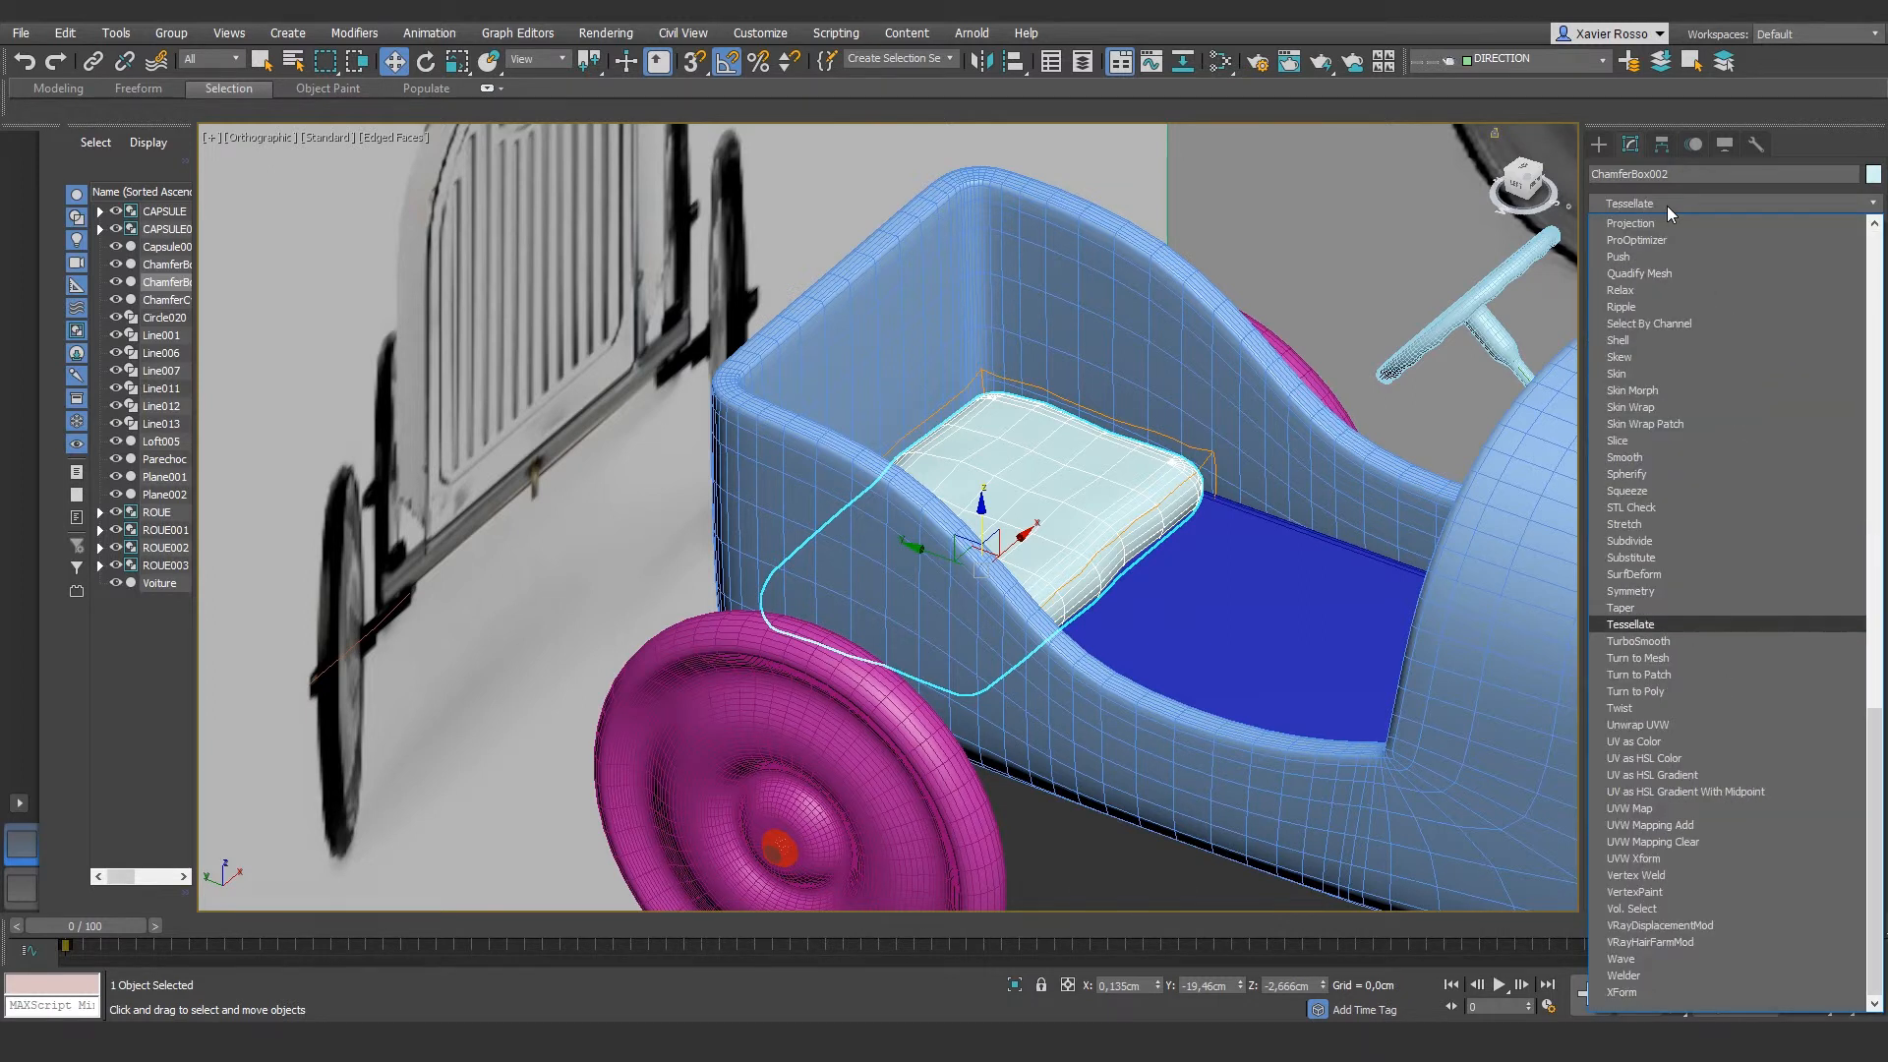
left_click(1638, 641)
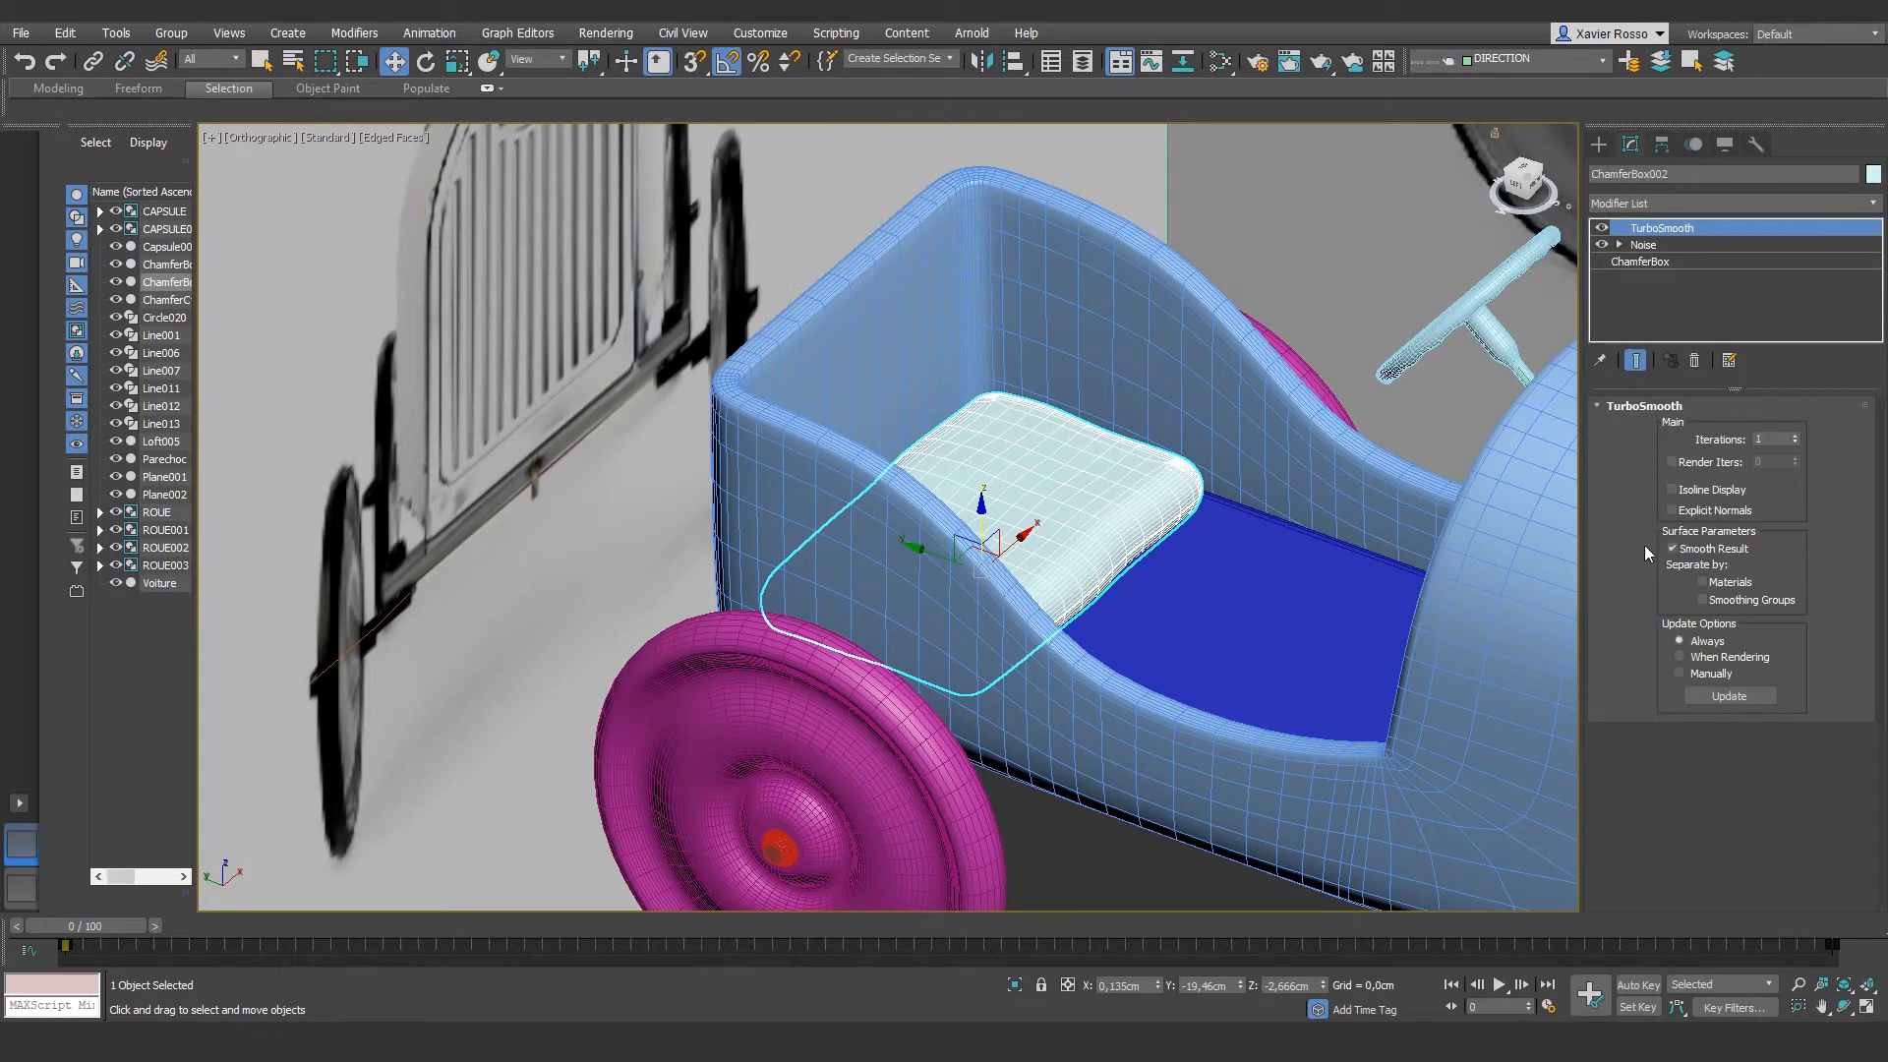
left_click(1795, 436)
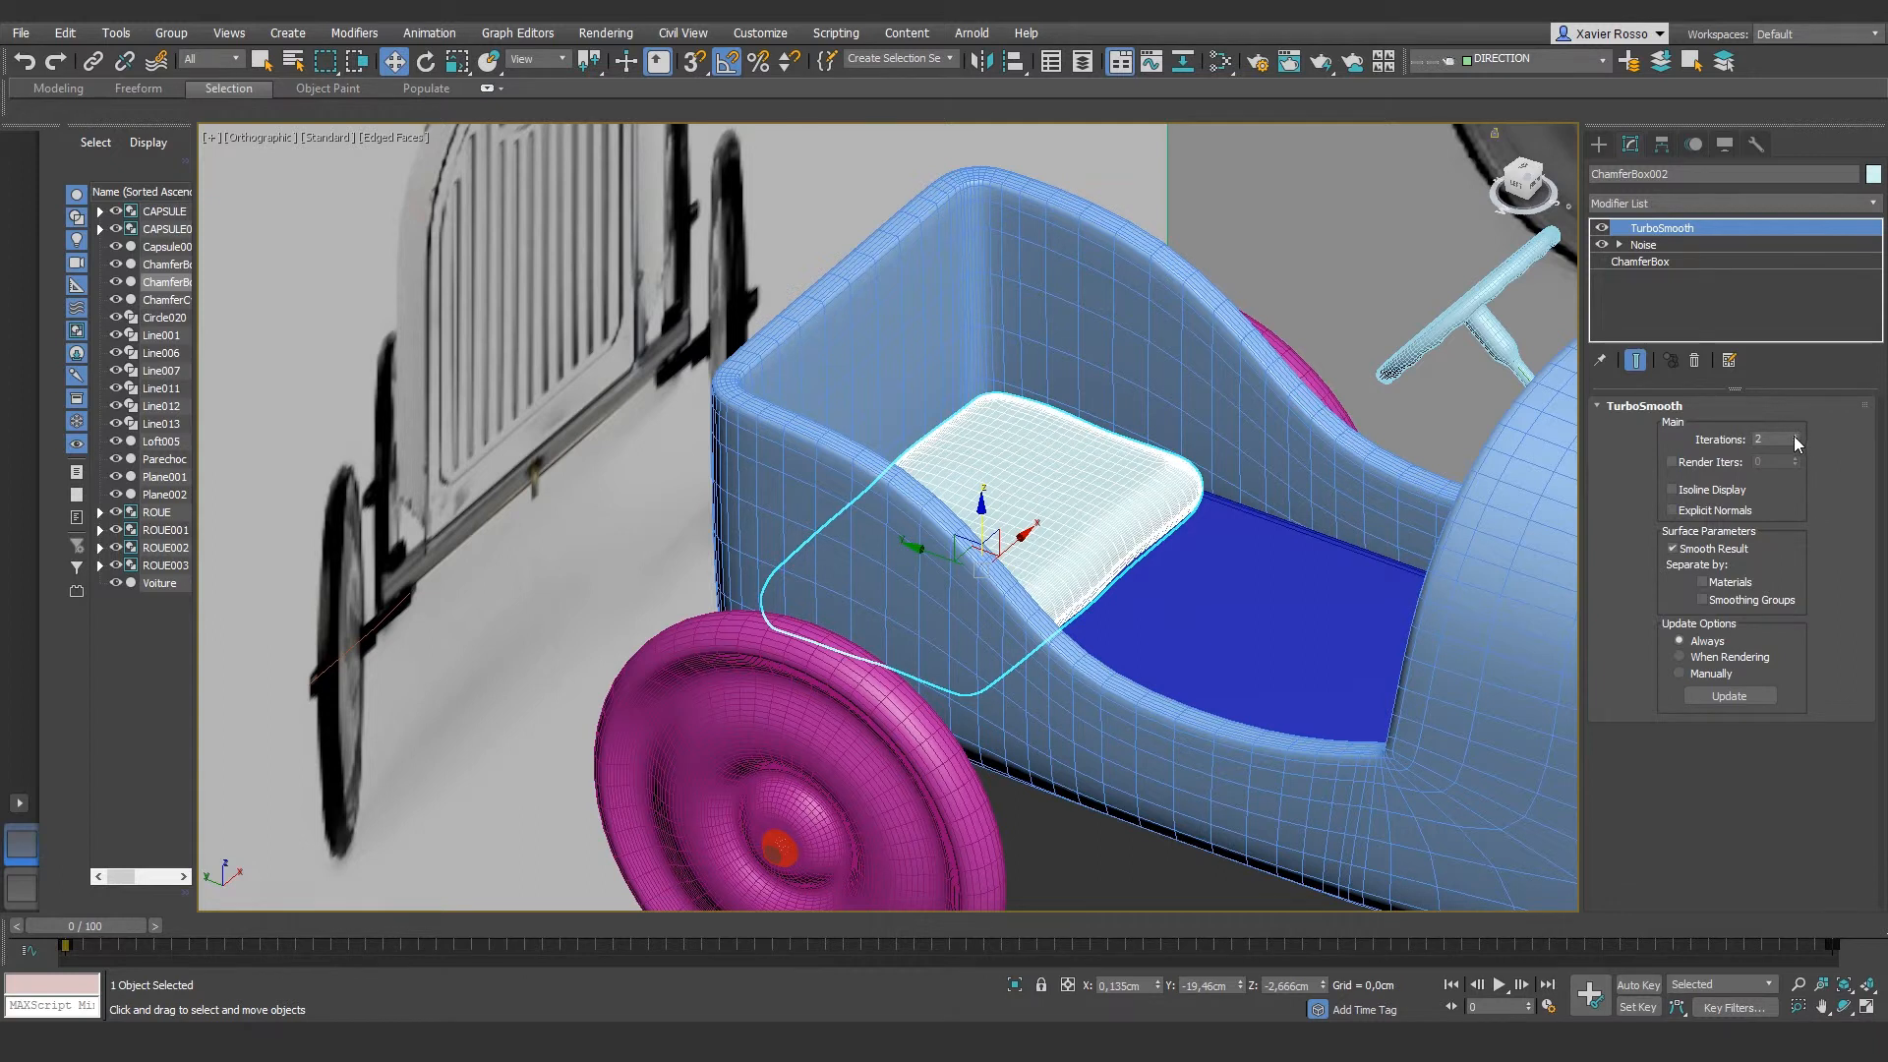
left_click(1796, 443)
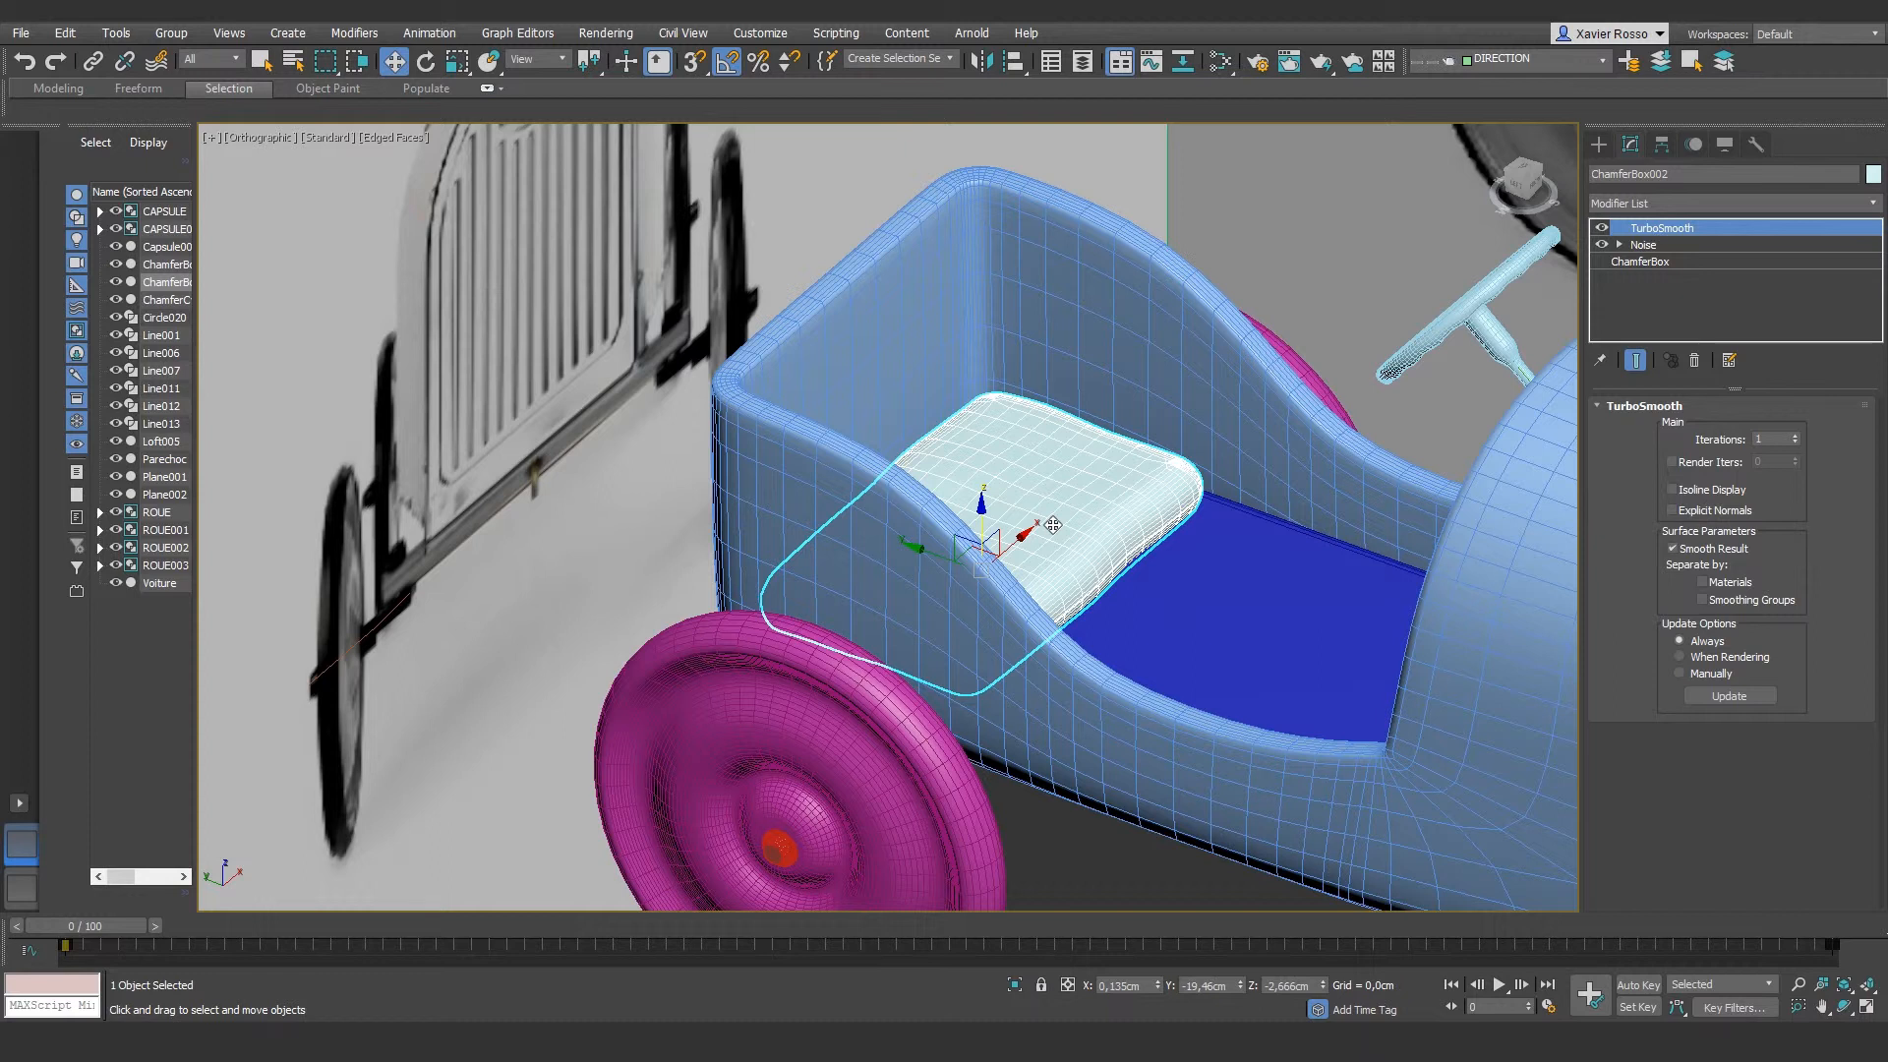
Step: Group all the car parts, excluding the two reference image planes, under the name VOITURE
scroll(1053, 525, "down", 5)
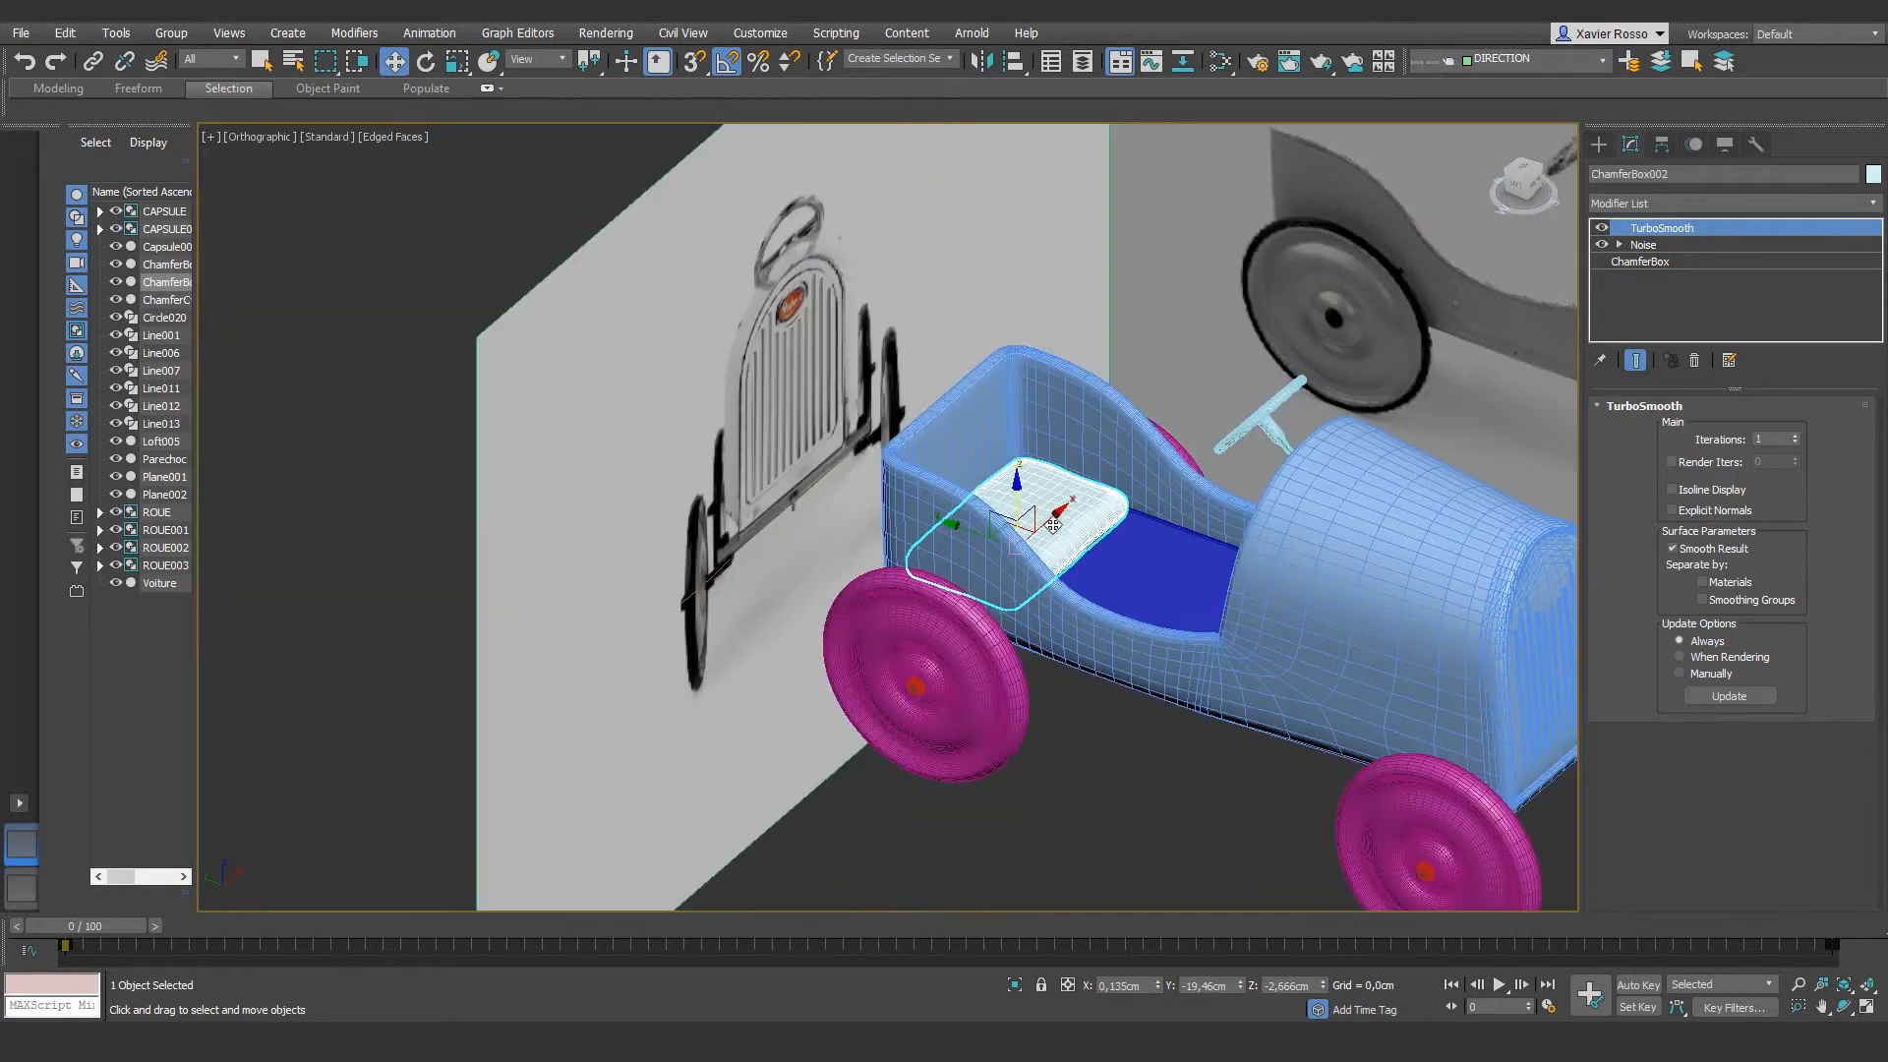
scroll(1187, 648, "up", 2)
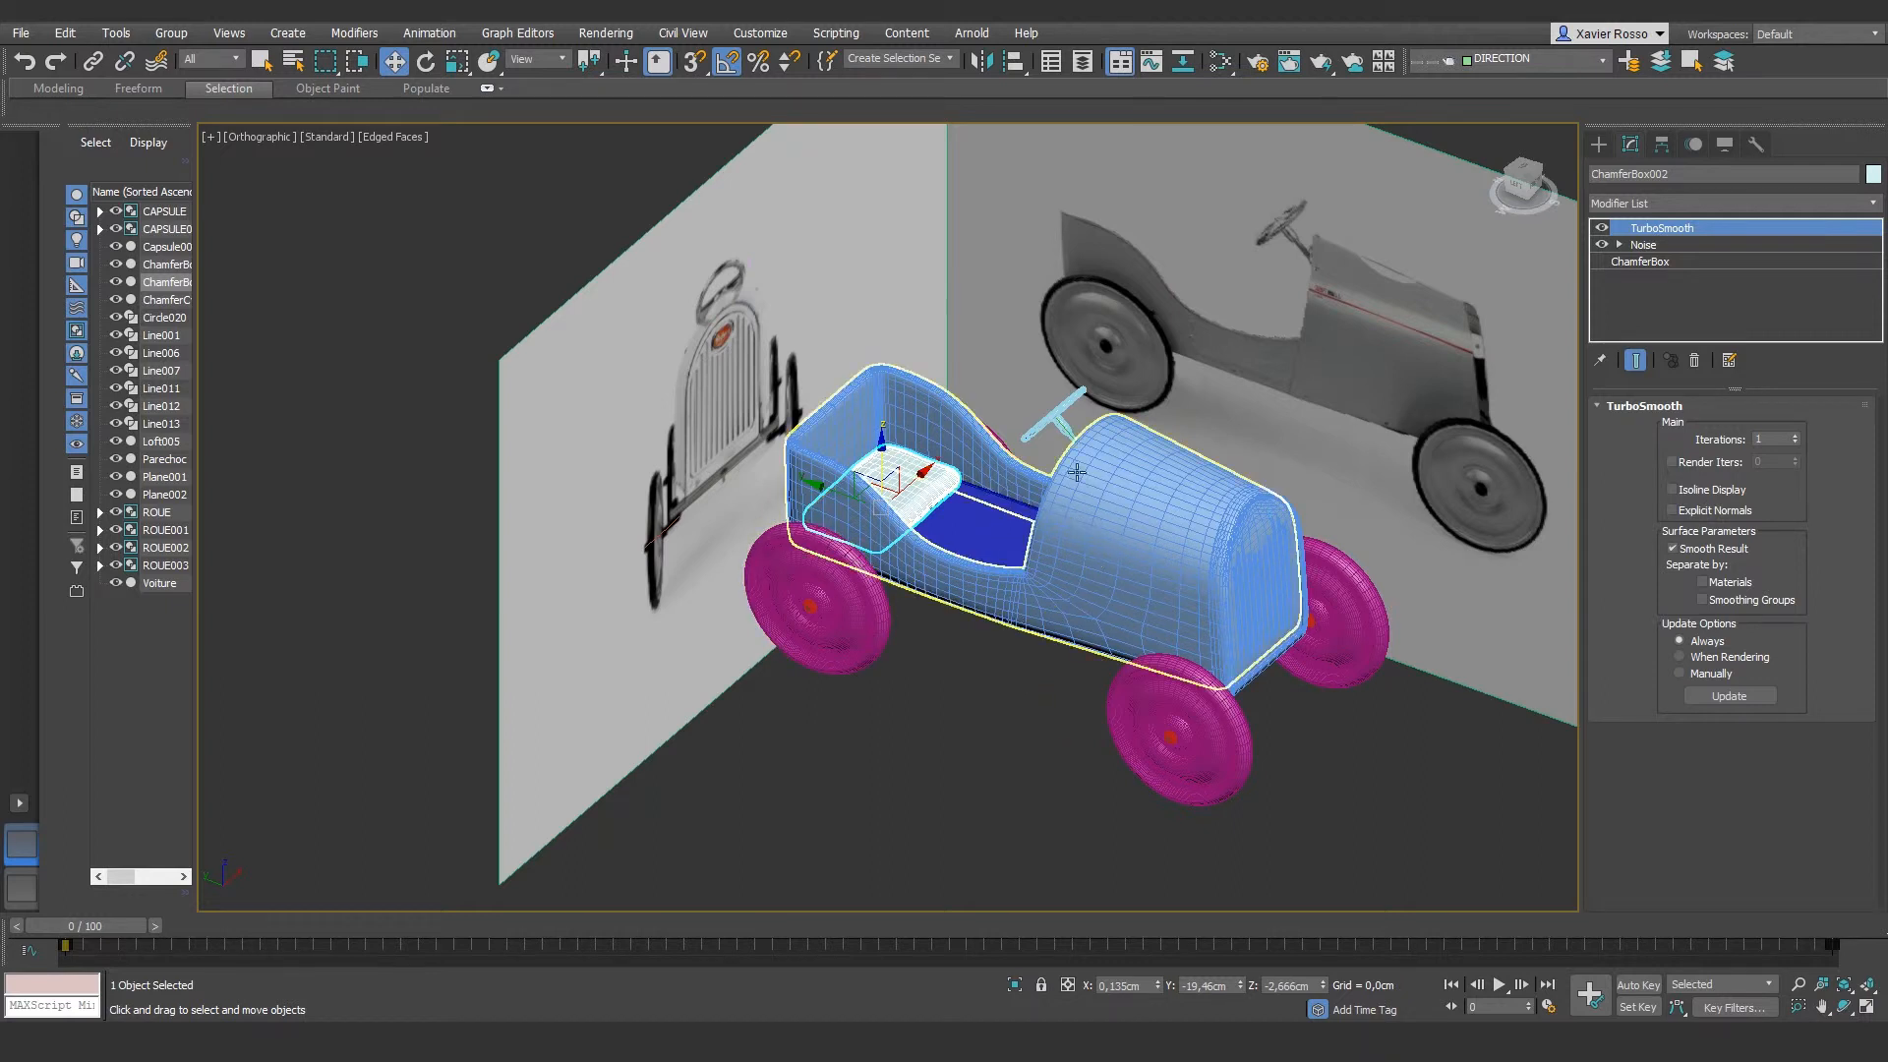
left_click(1077, 273)
left_click(917, 610, "ctrl")
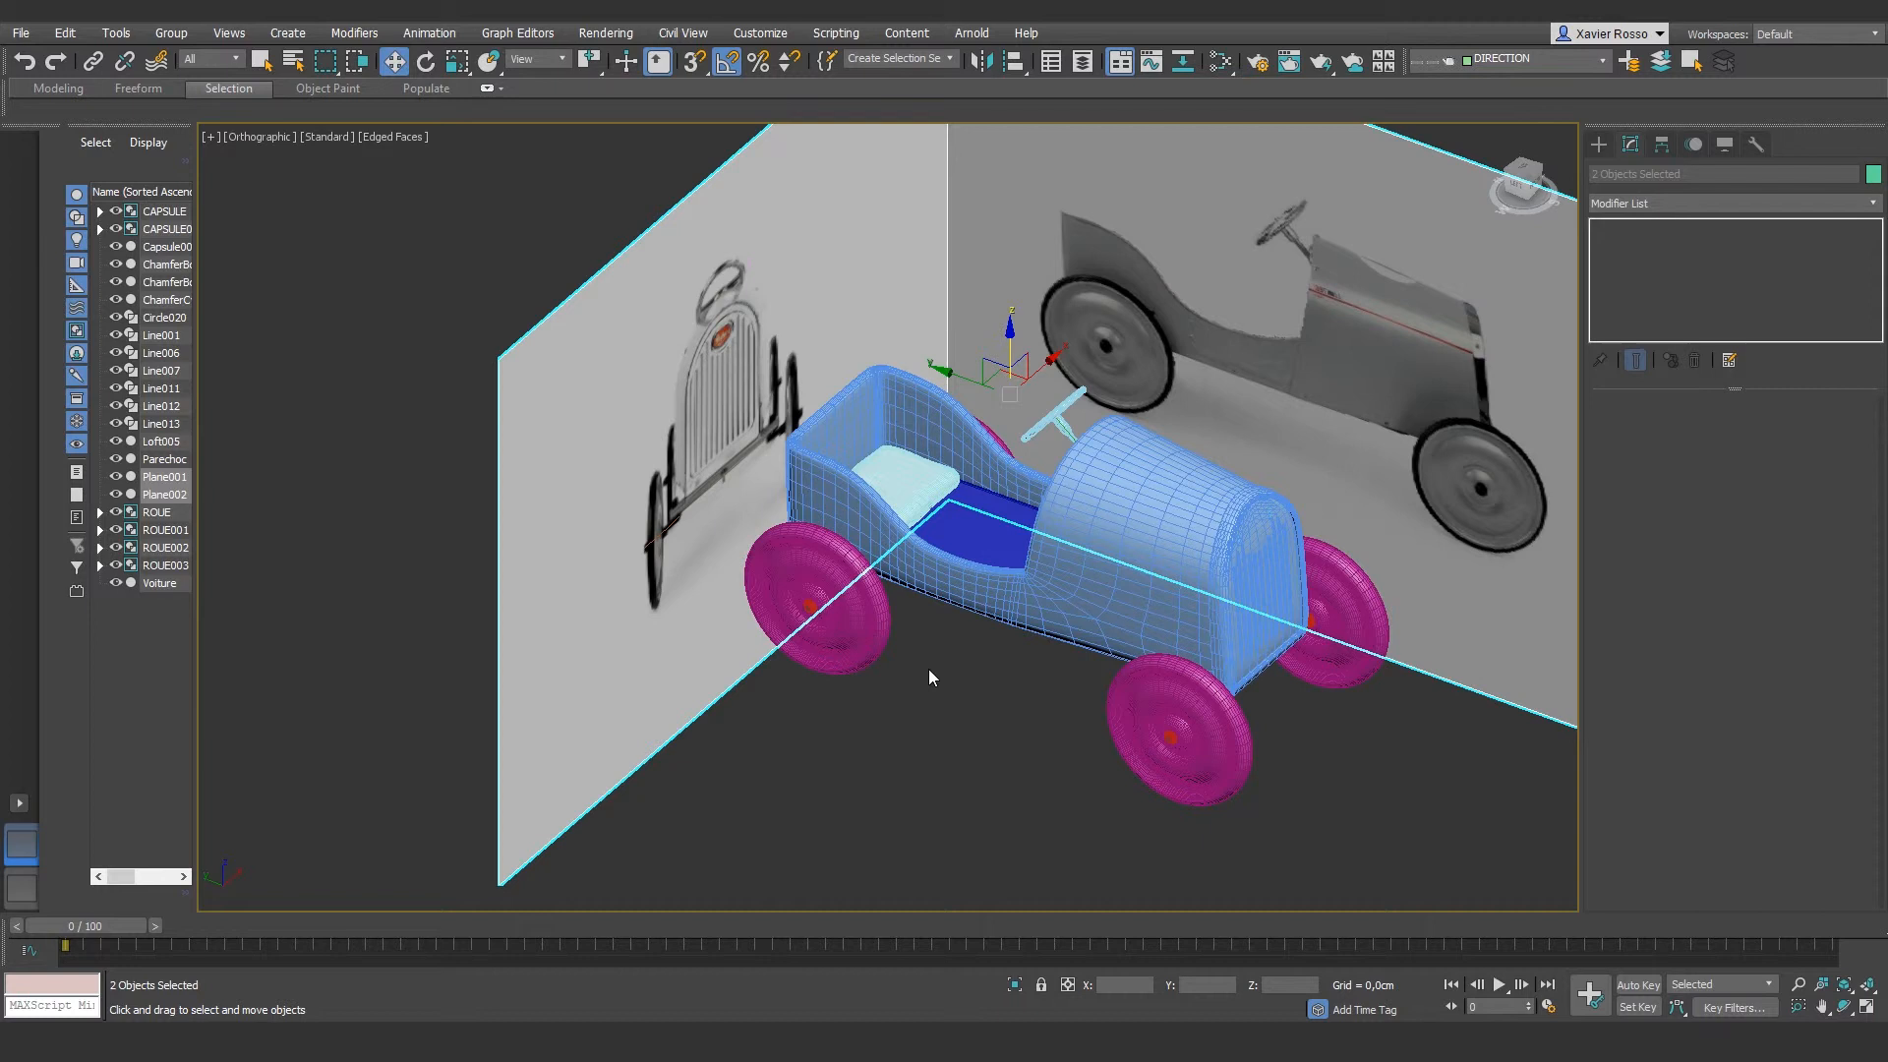
key("ctrl+i")
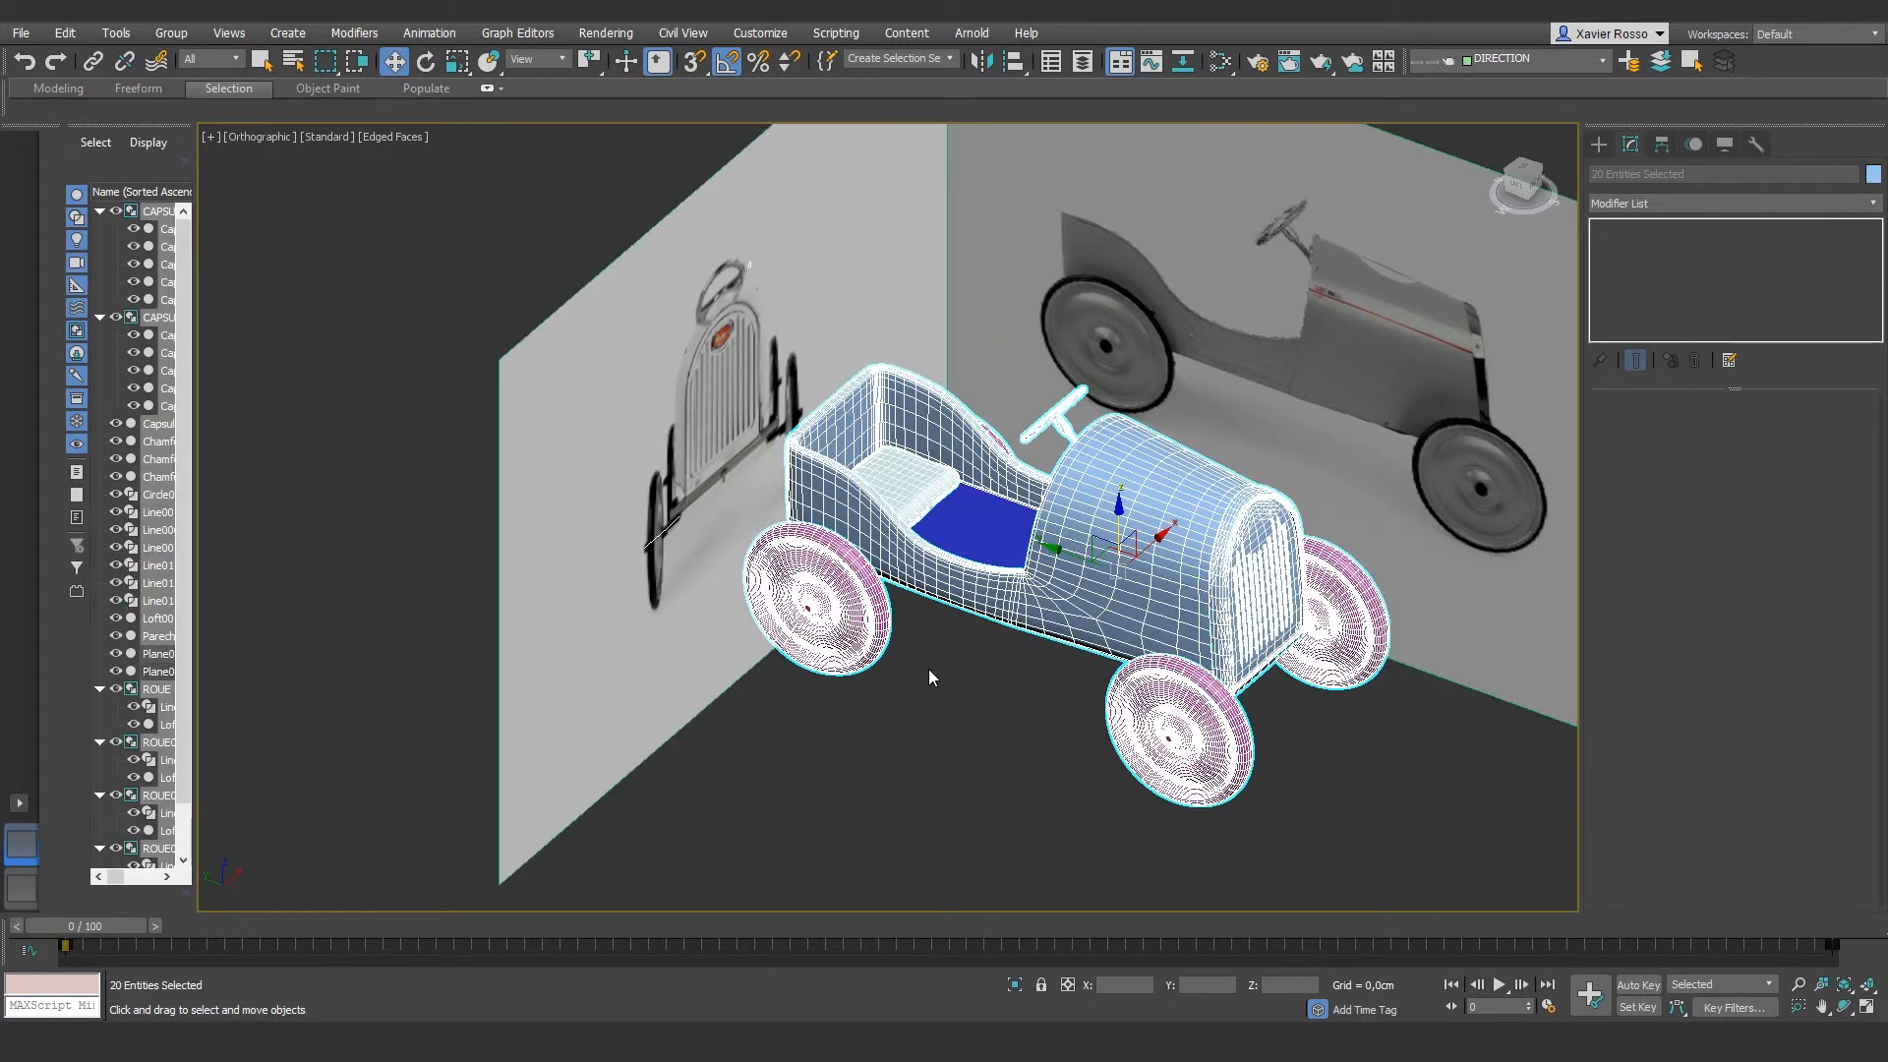
left_click(168, 33)
left_click(185, 69)
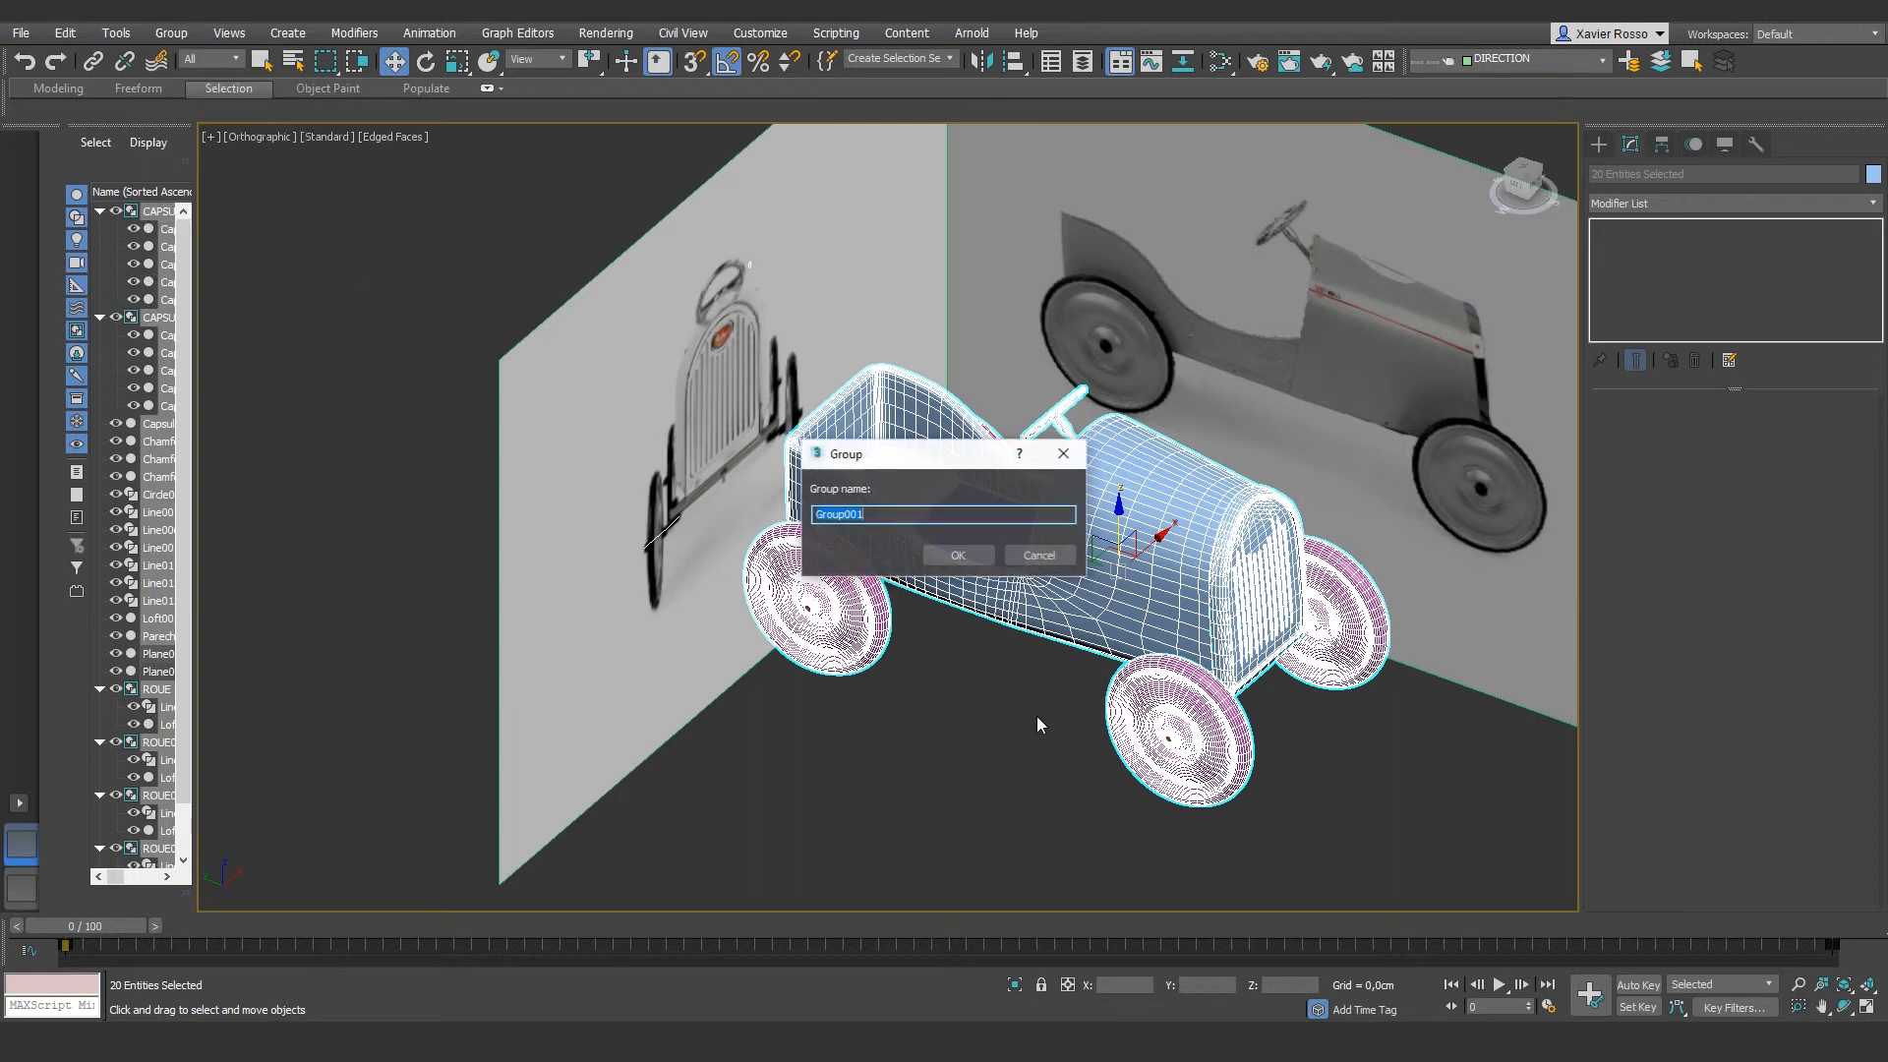
type("VOITURE")
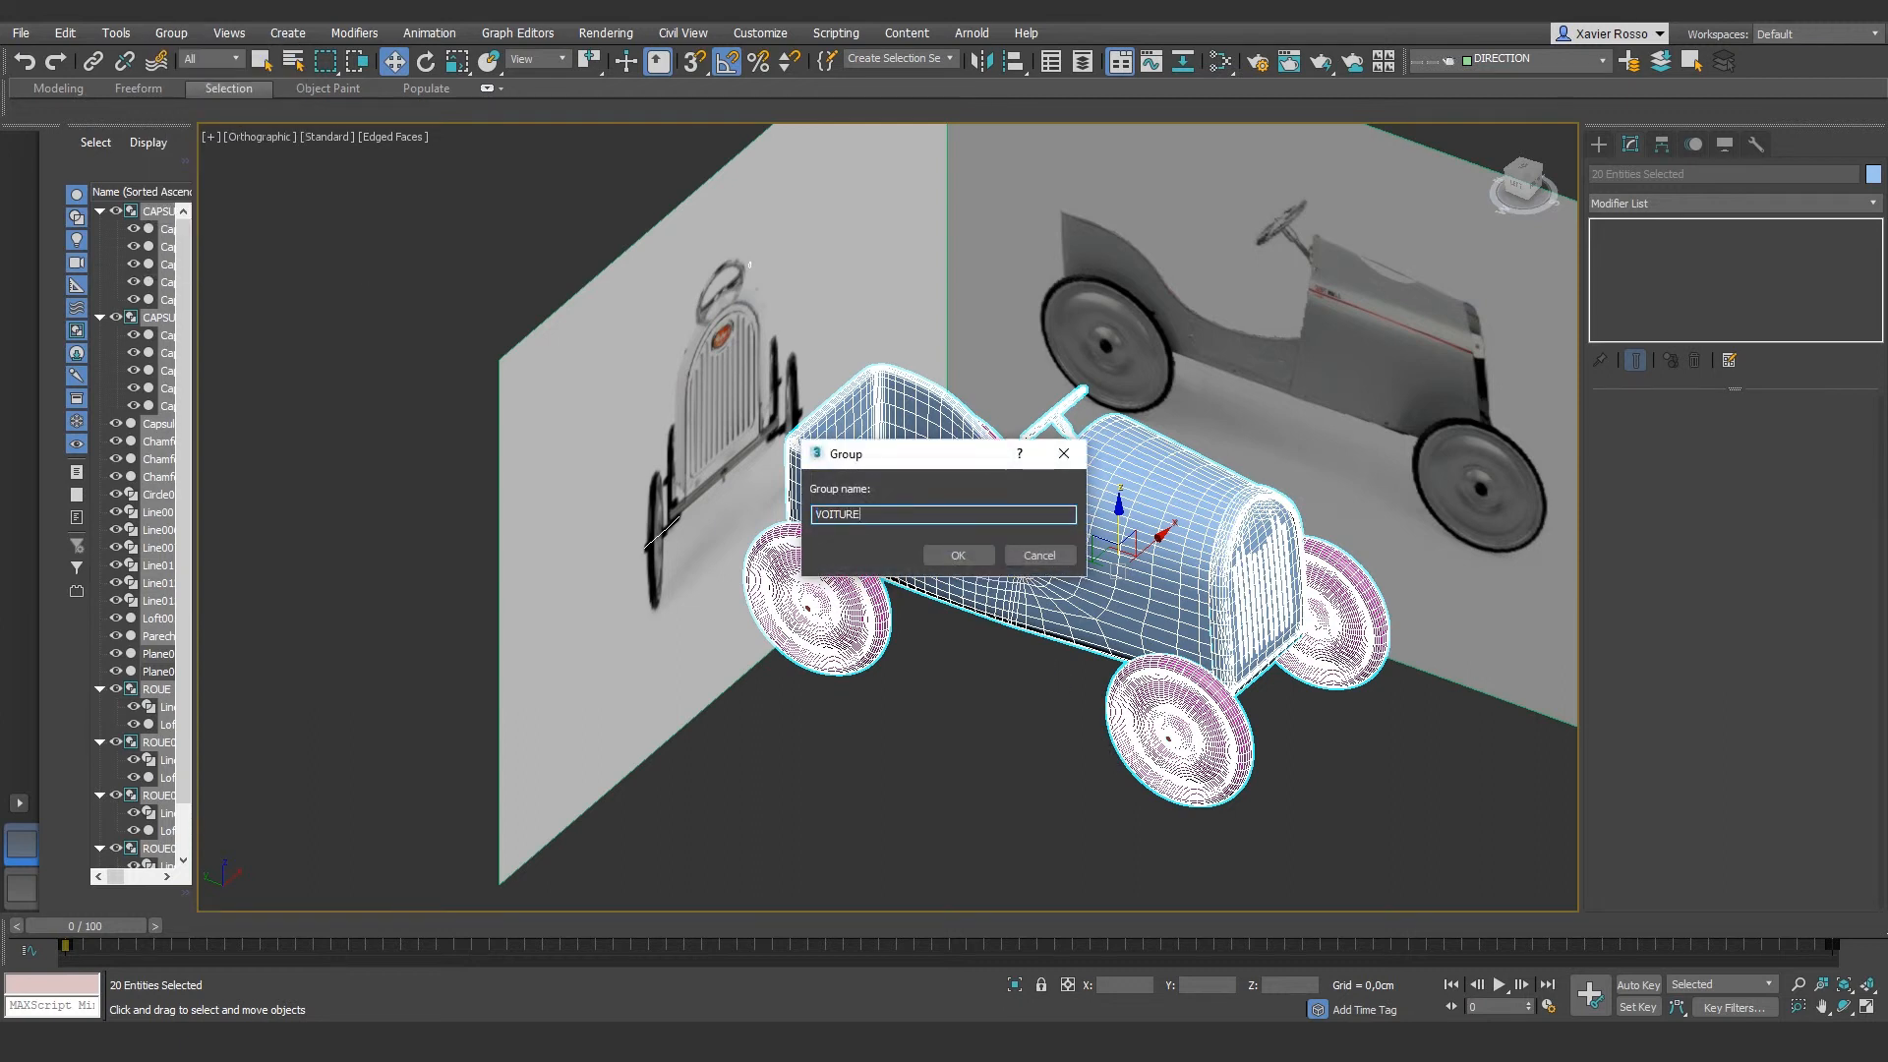
key("Return")
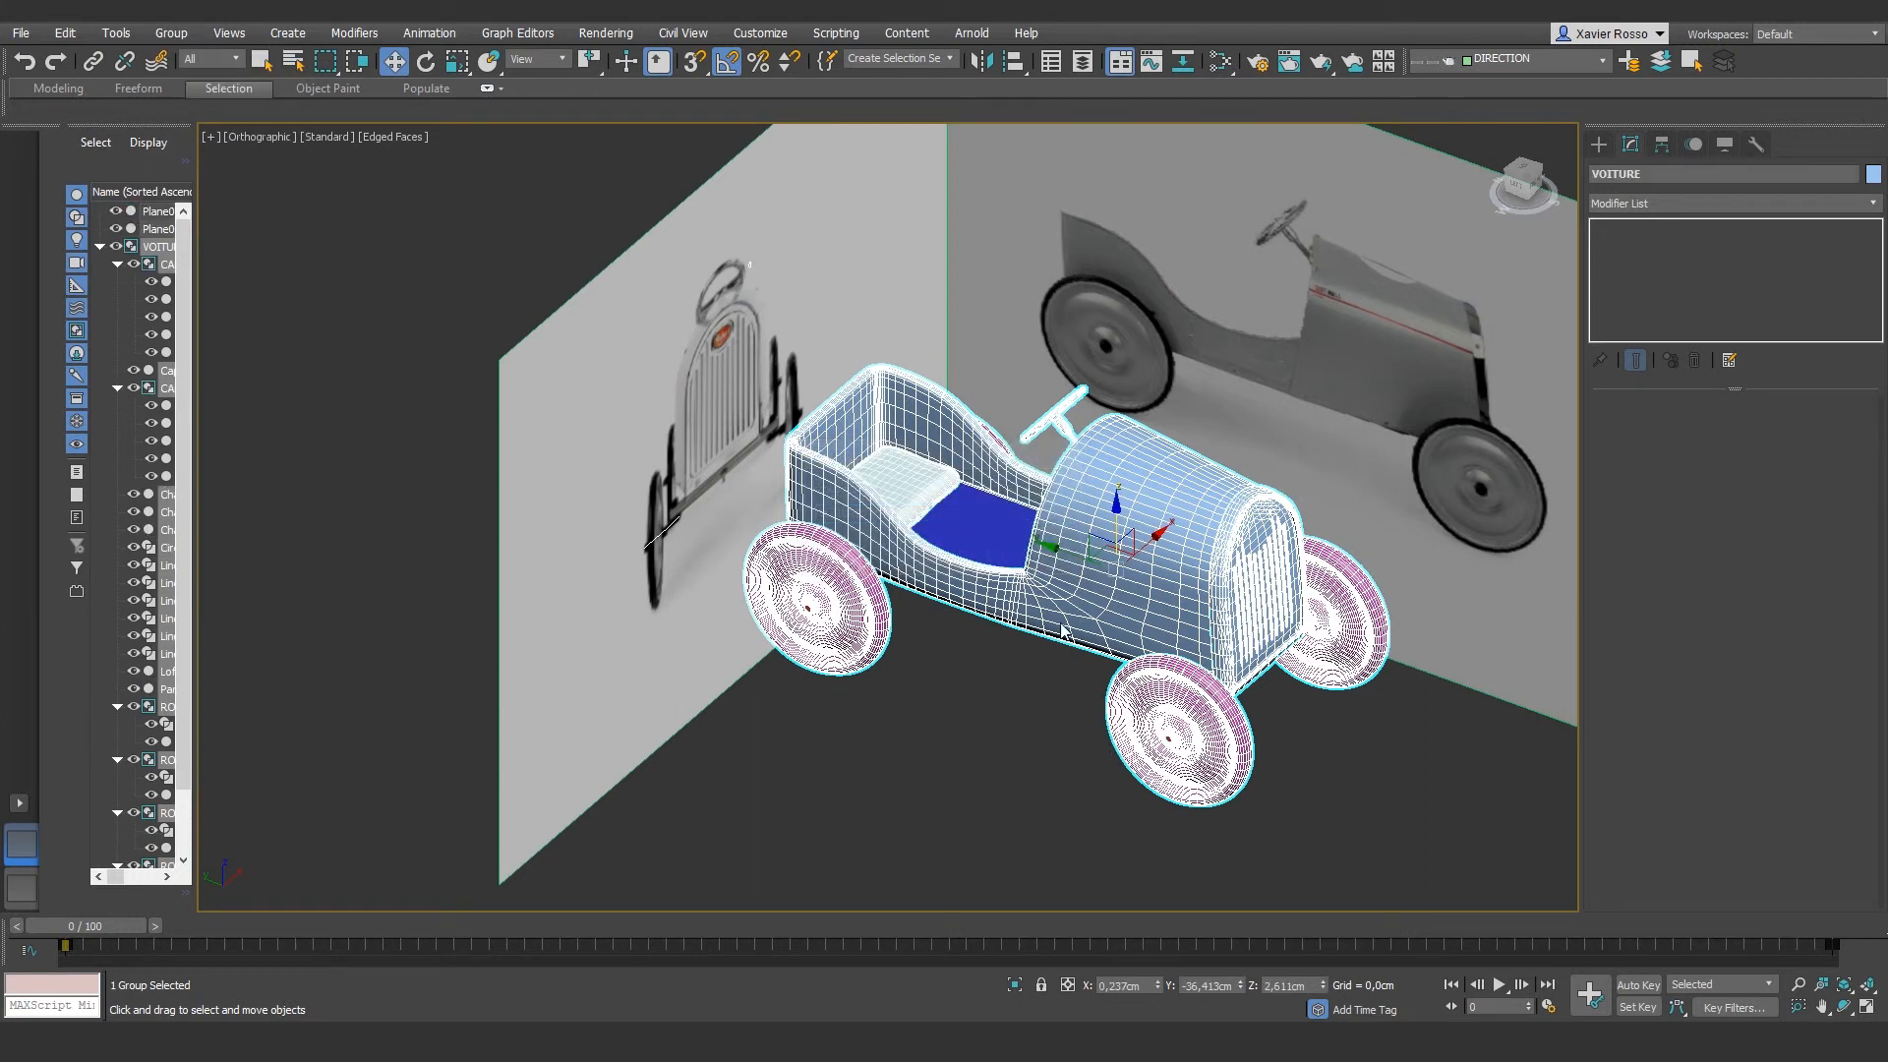